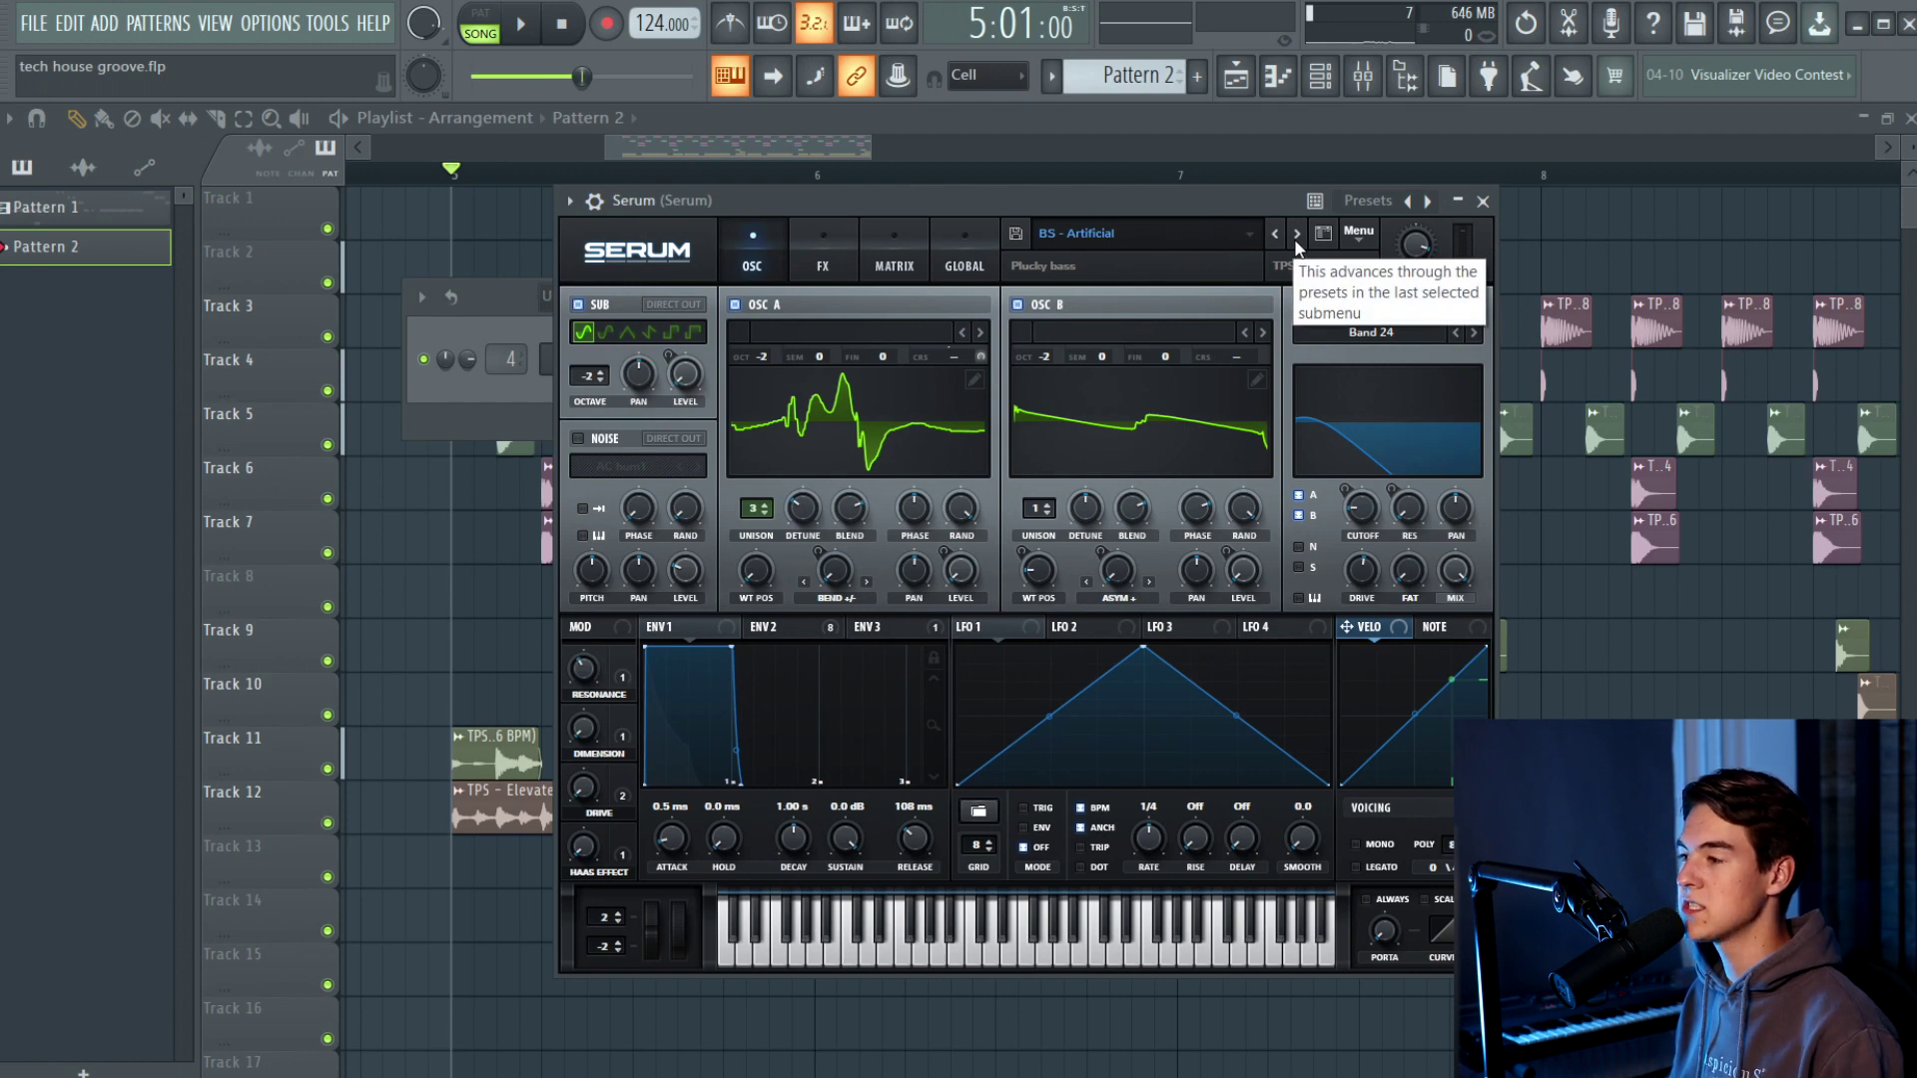
# - Audition Serum's bass presets, keep "BS - Party" loaded, and check its effects rack before returning to the oscillators
pyautogui.click(1296, 236)
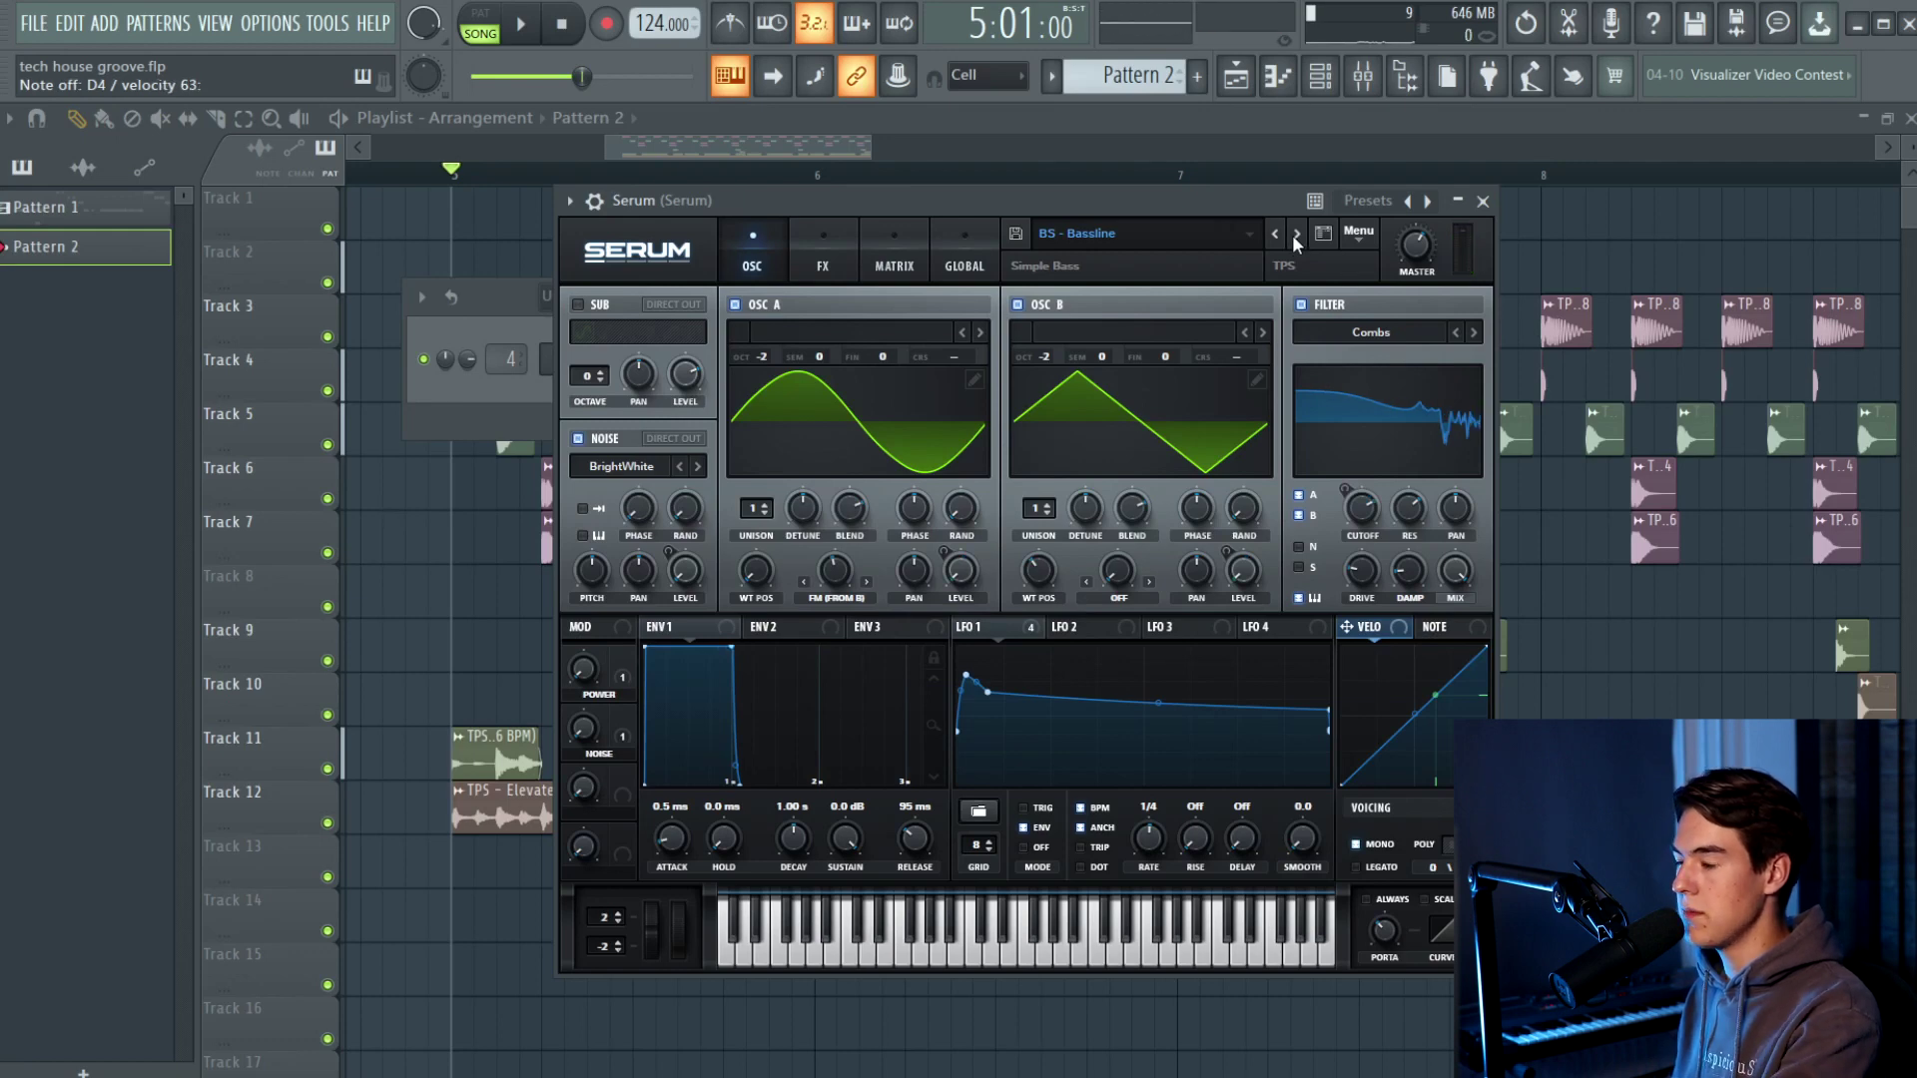
pyautogui.click(1296, 234)
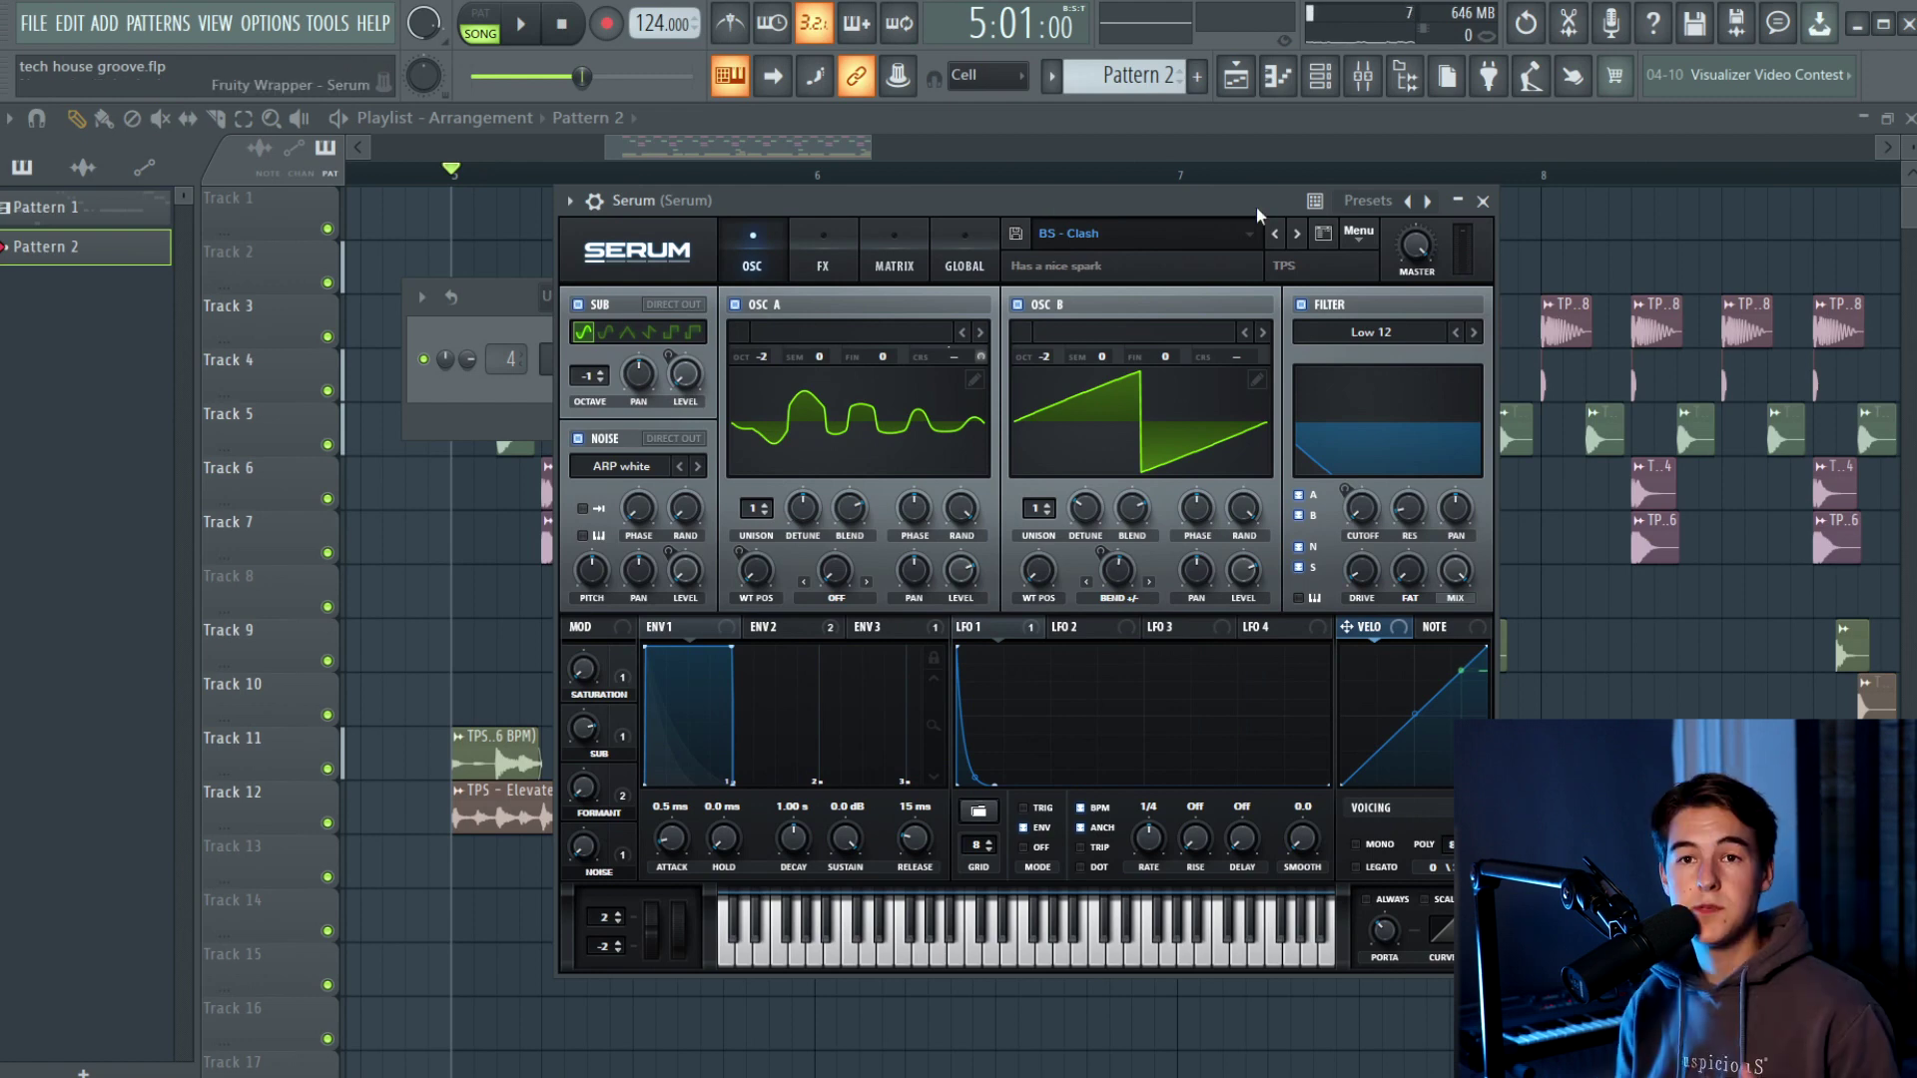
pyautogui.click(1298, 237)
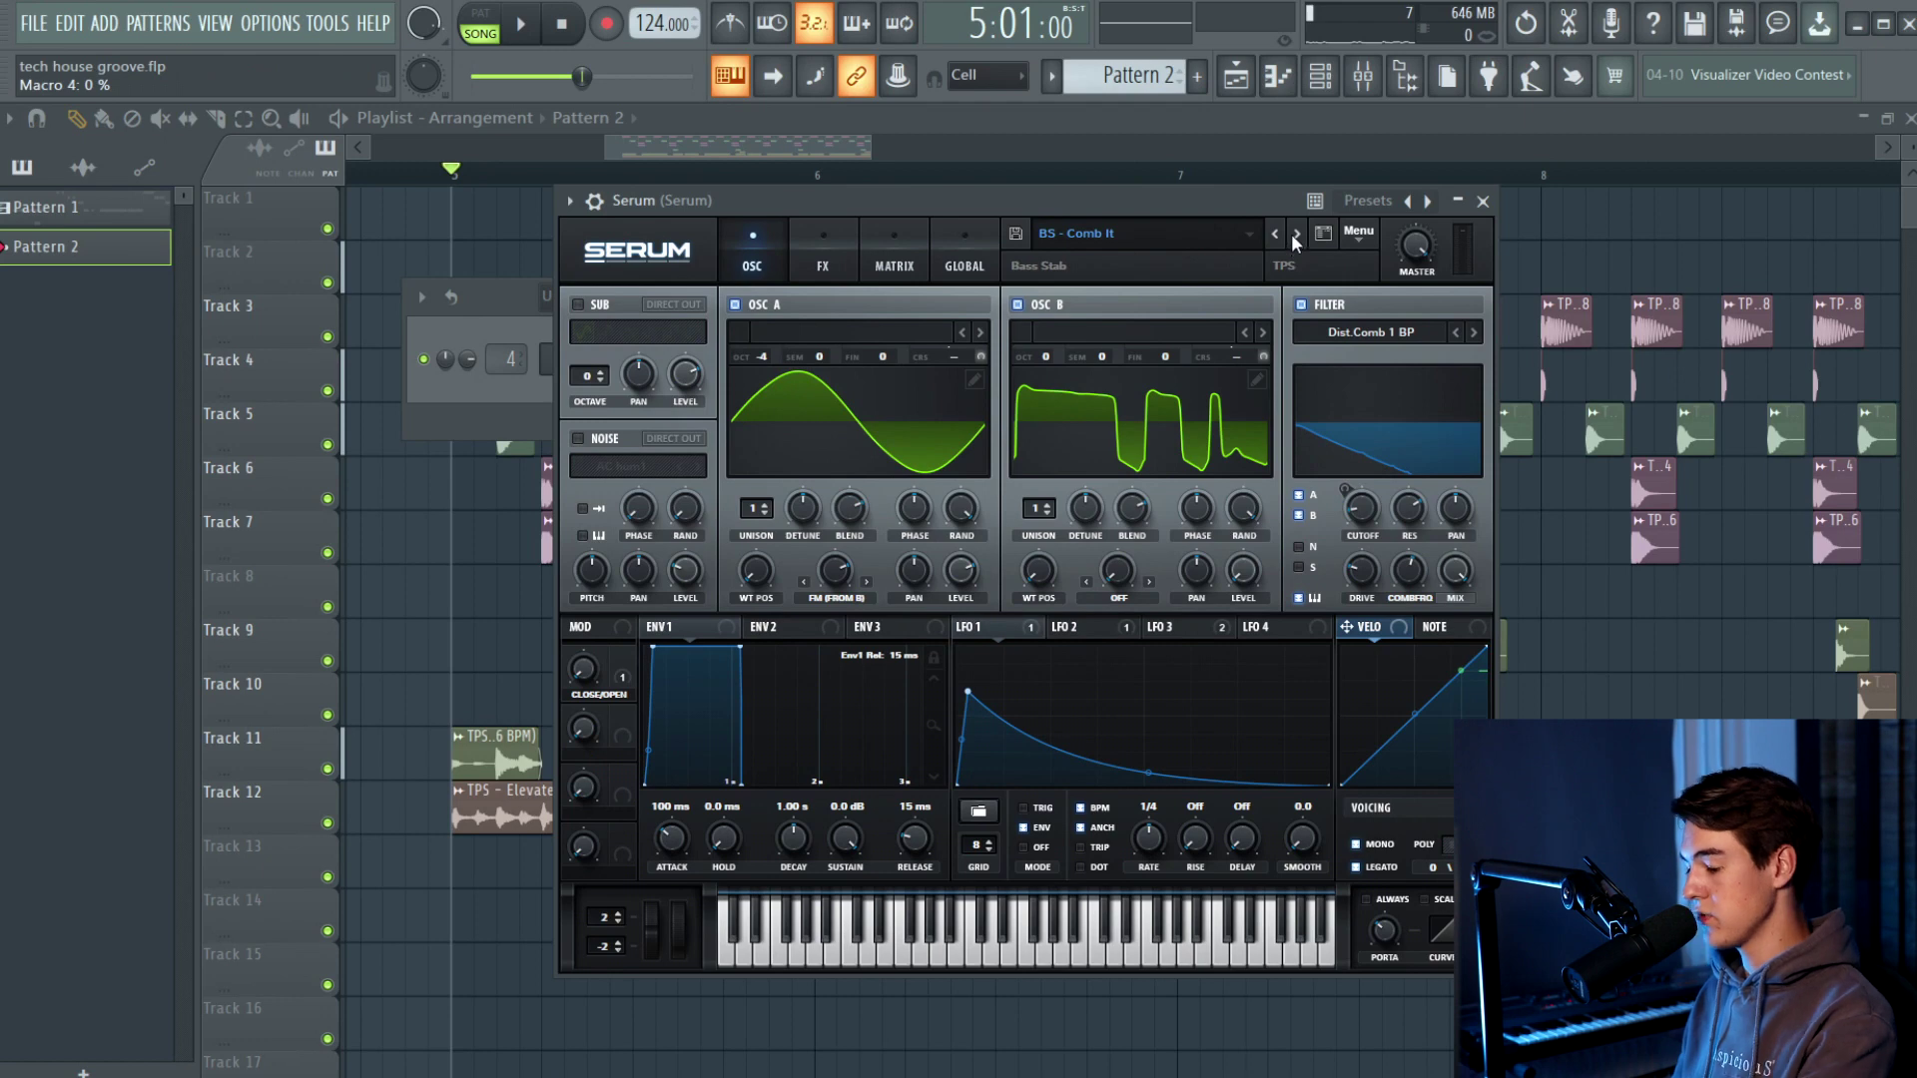
pyautogui.click(1291, 236)
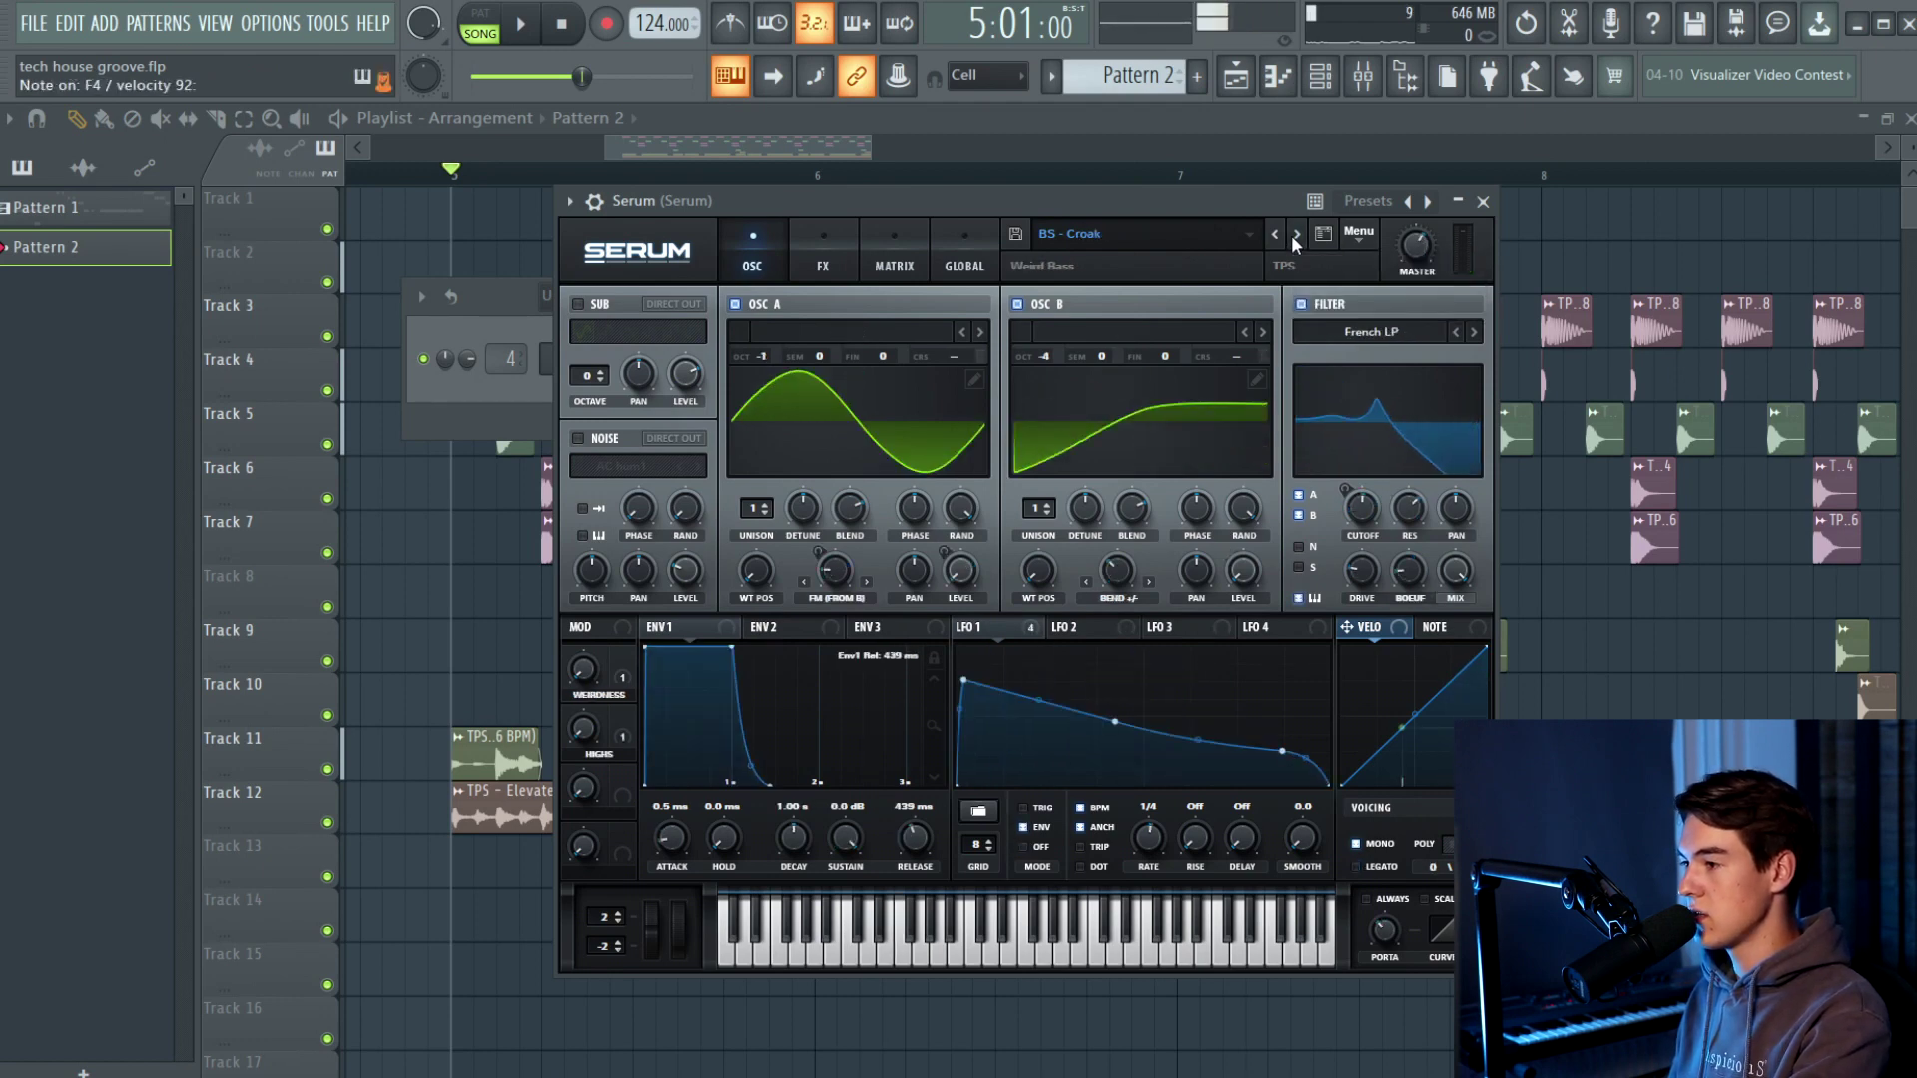
pyautogui.click(1292, 235)
pyautogui.click(1292, 235)
pyautogui.click(1292, 236)
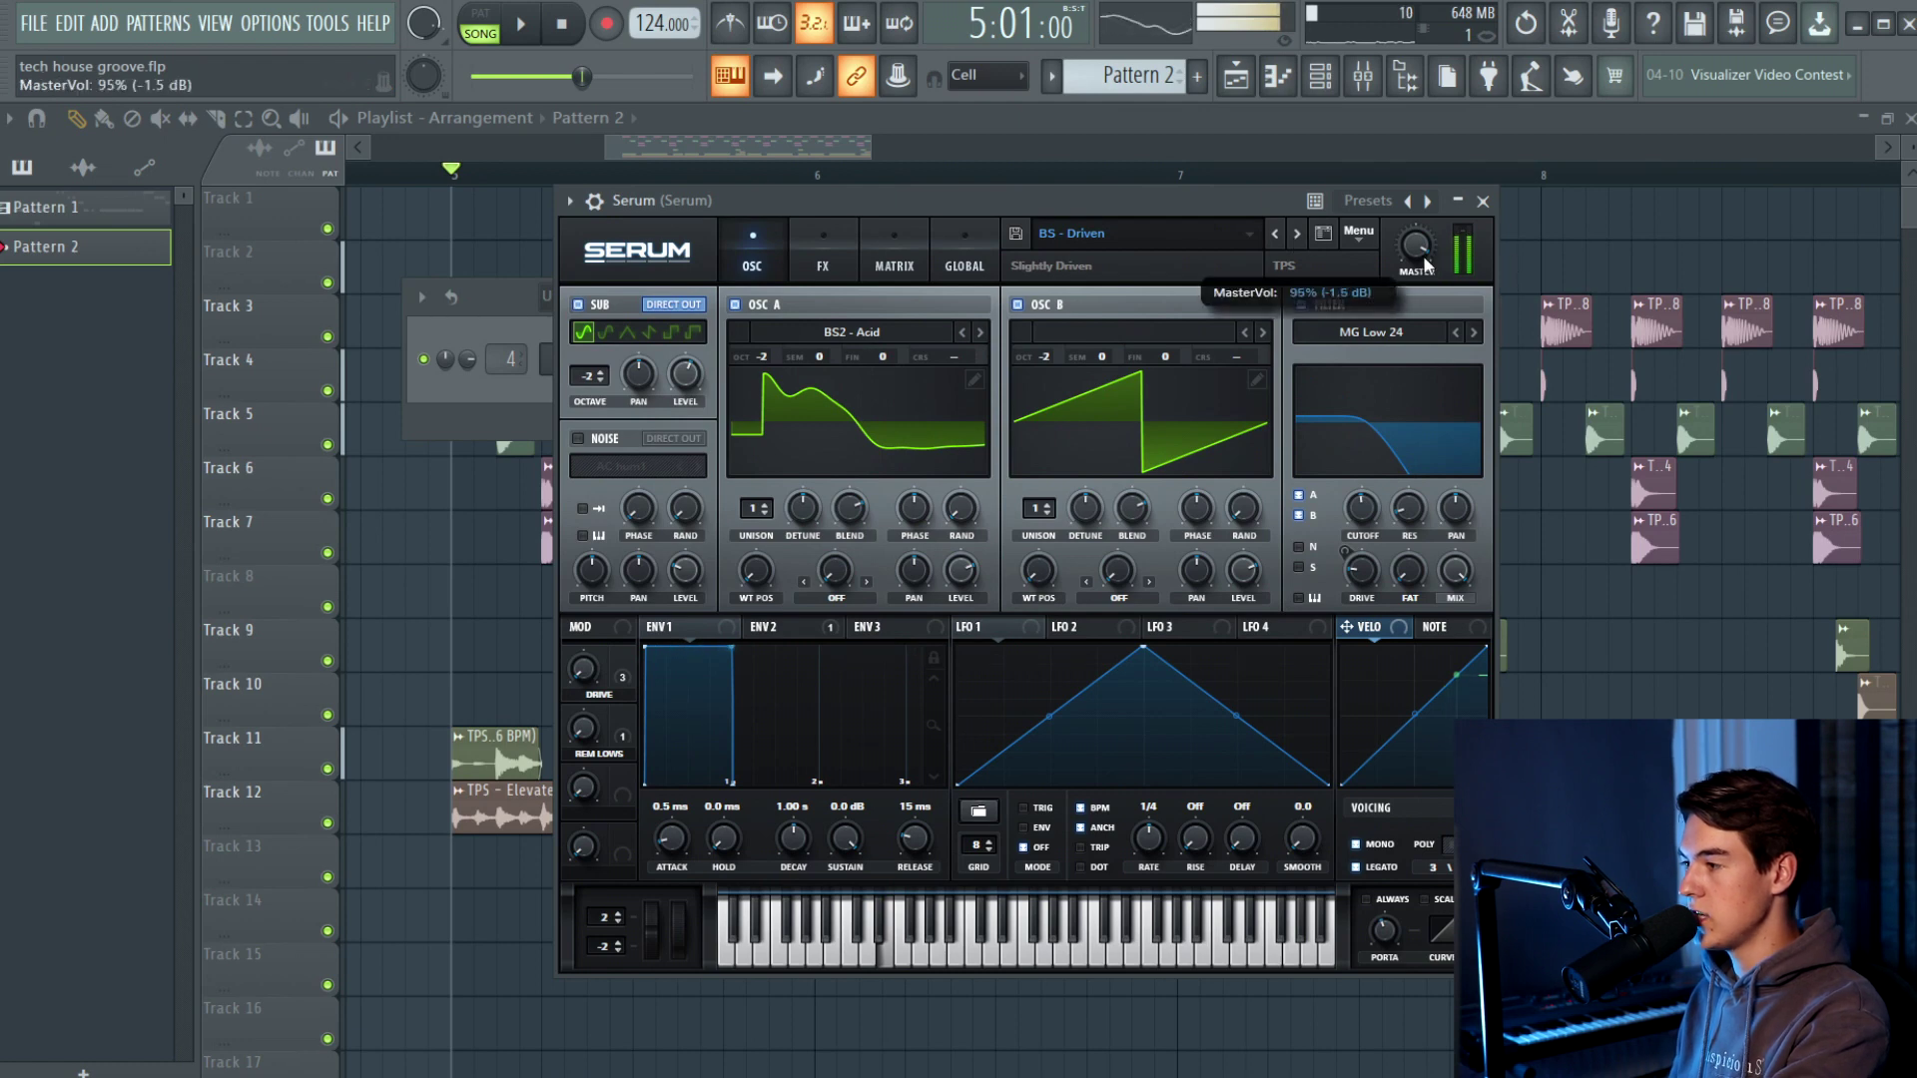
pyautogui.click(1298, 235)
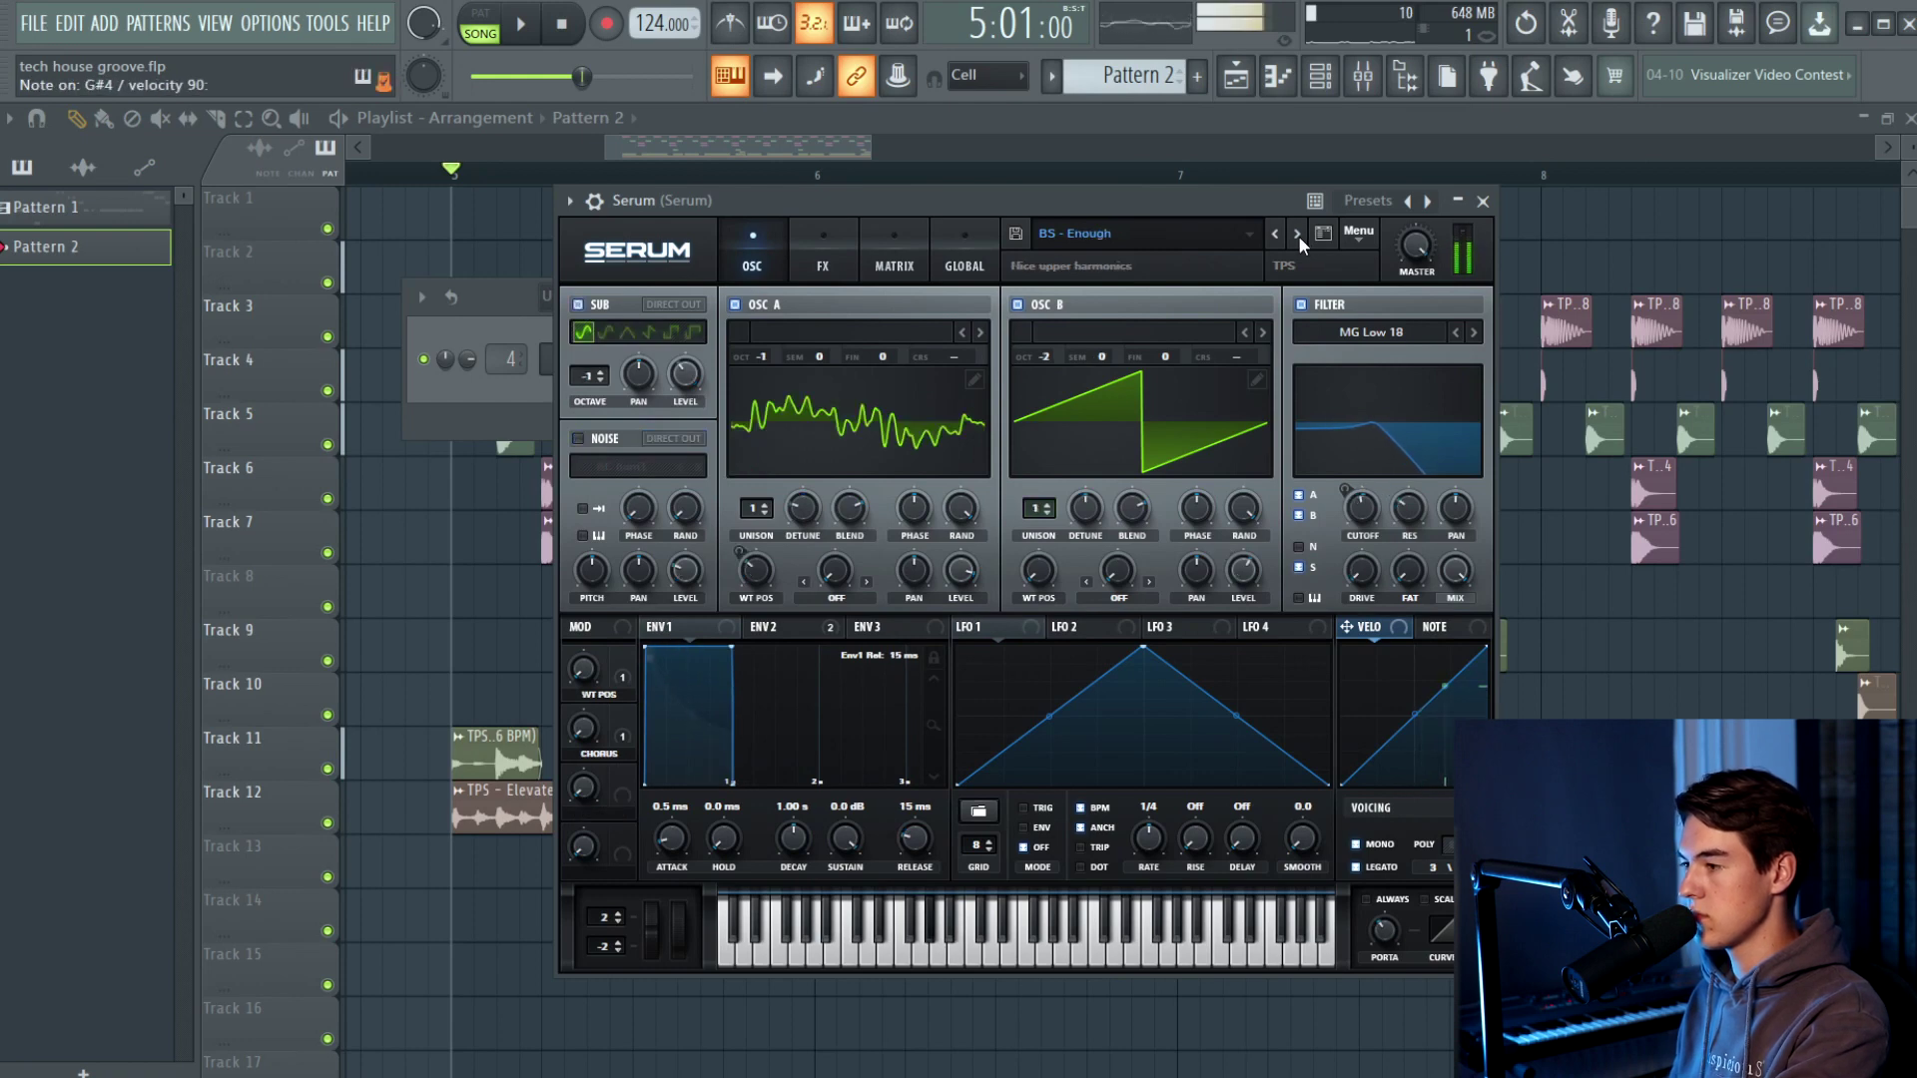
pyautogui.click(1298, 235)
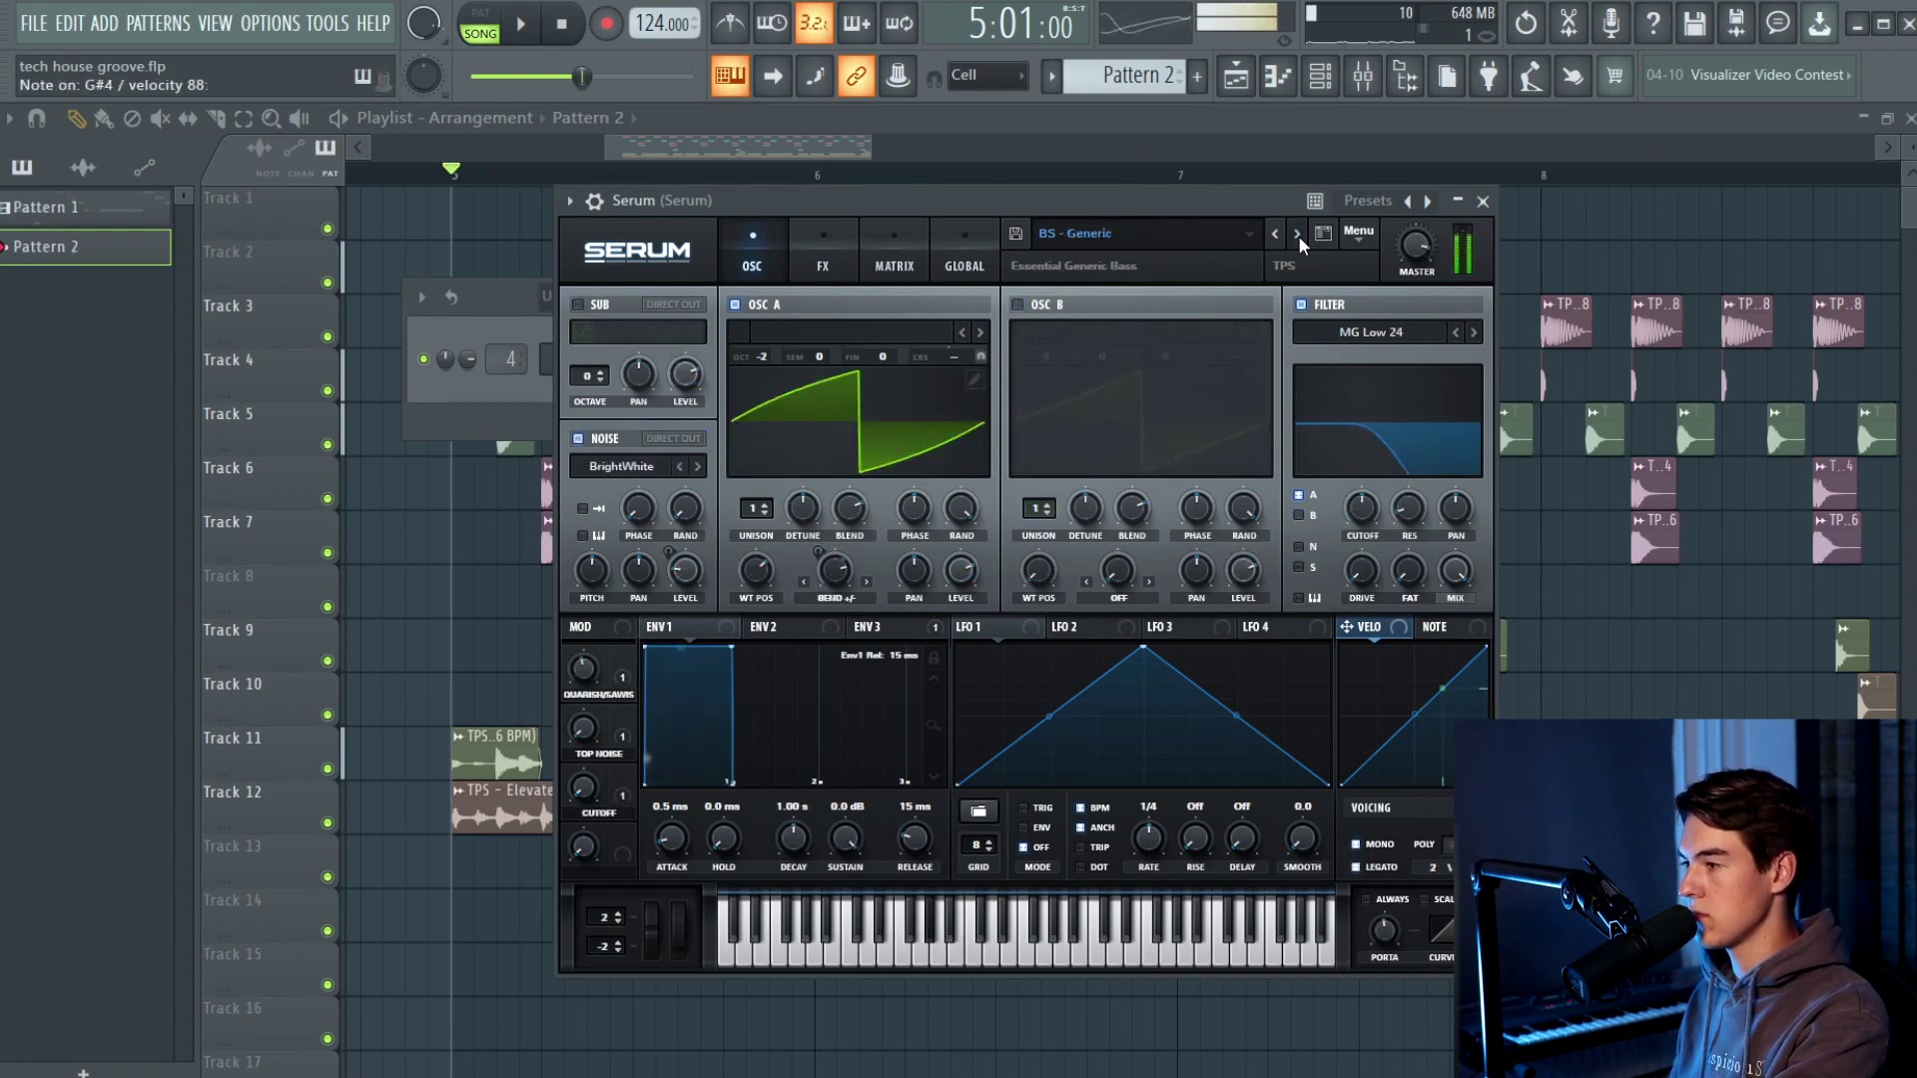
pyautogui.click(1298, 234)
pyautogui.click(1298, 235)
pyautogui.click(1297, 234)
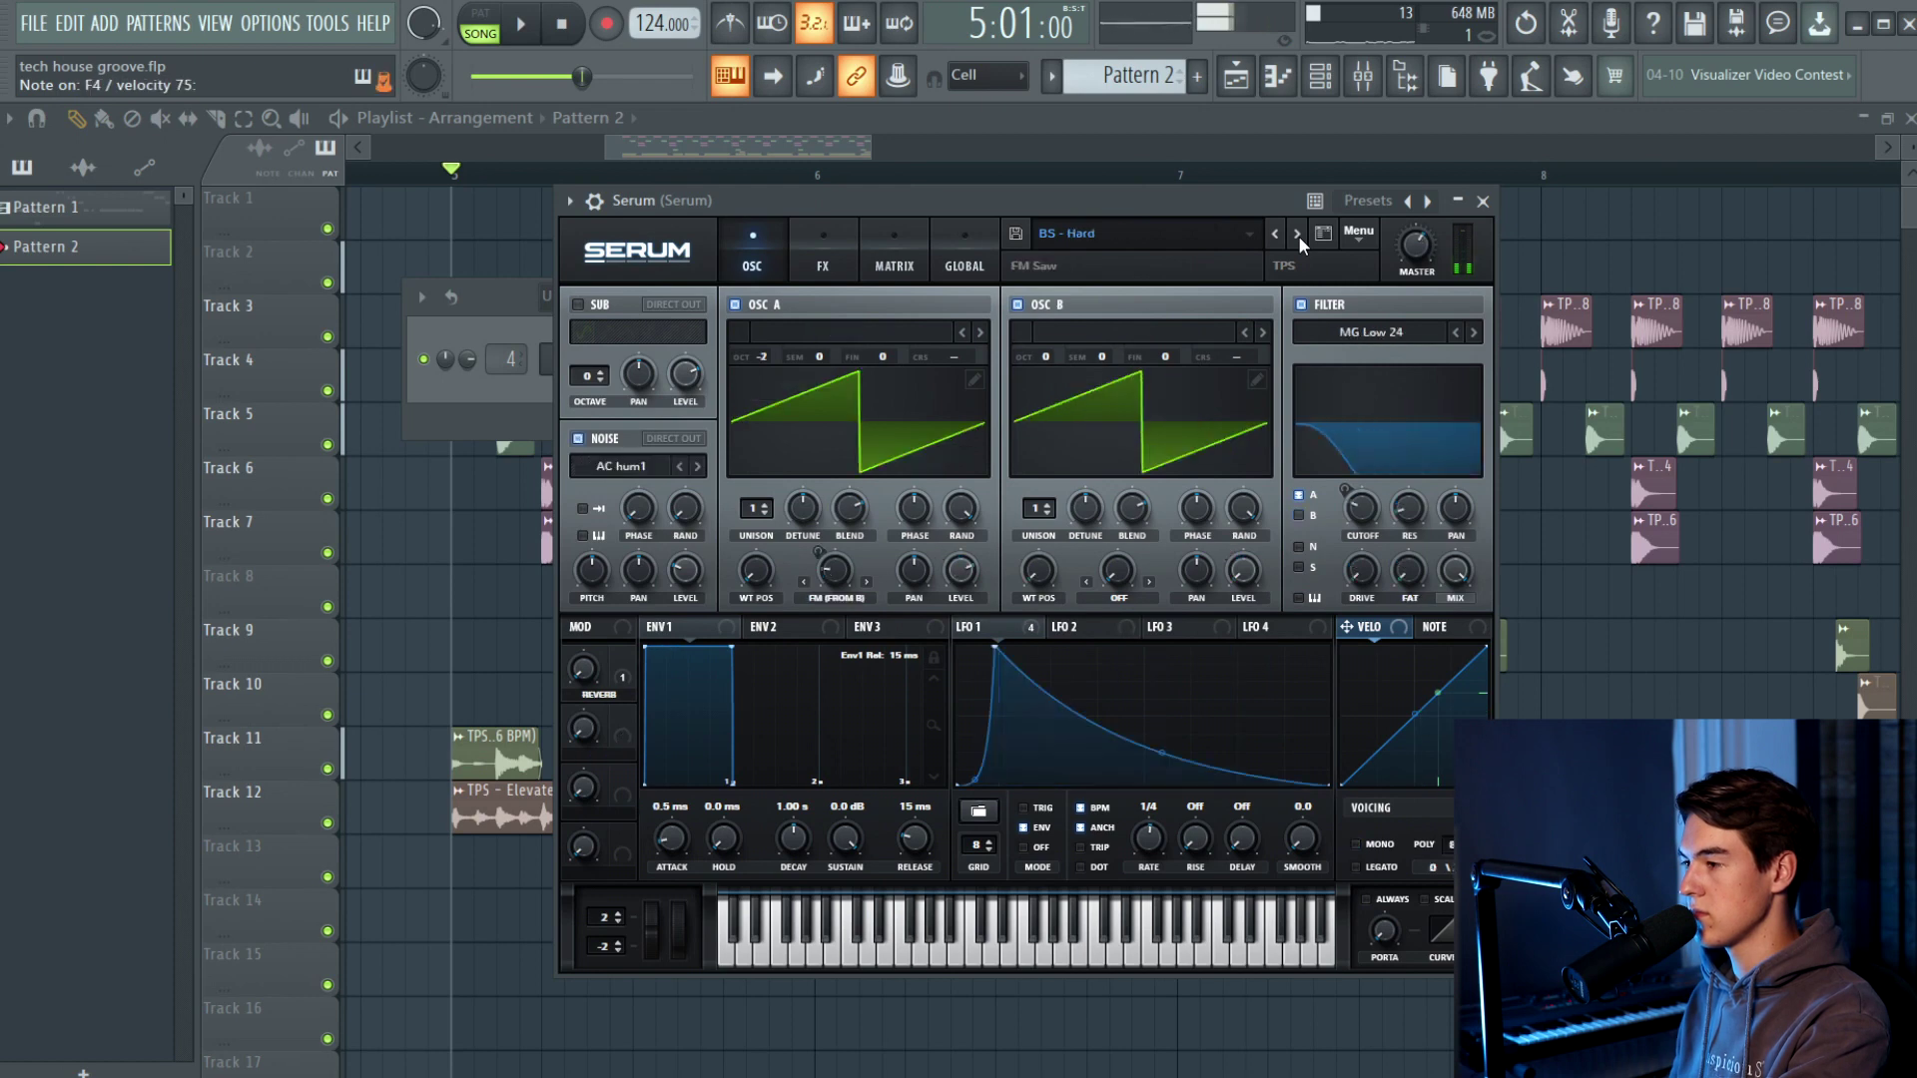
pyautogui.click(1297, 234)
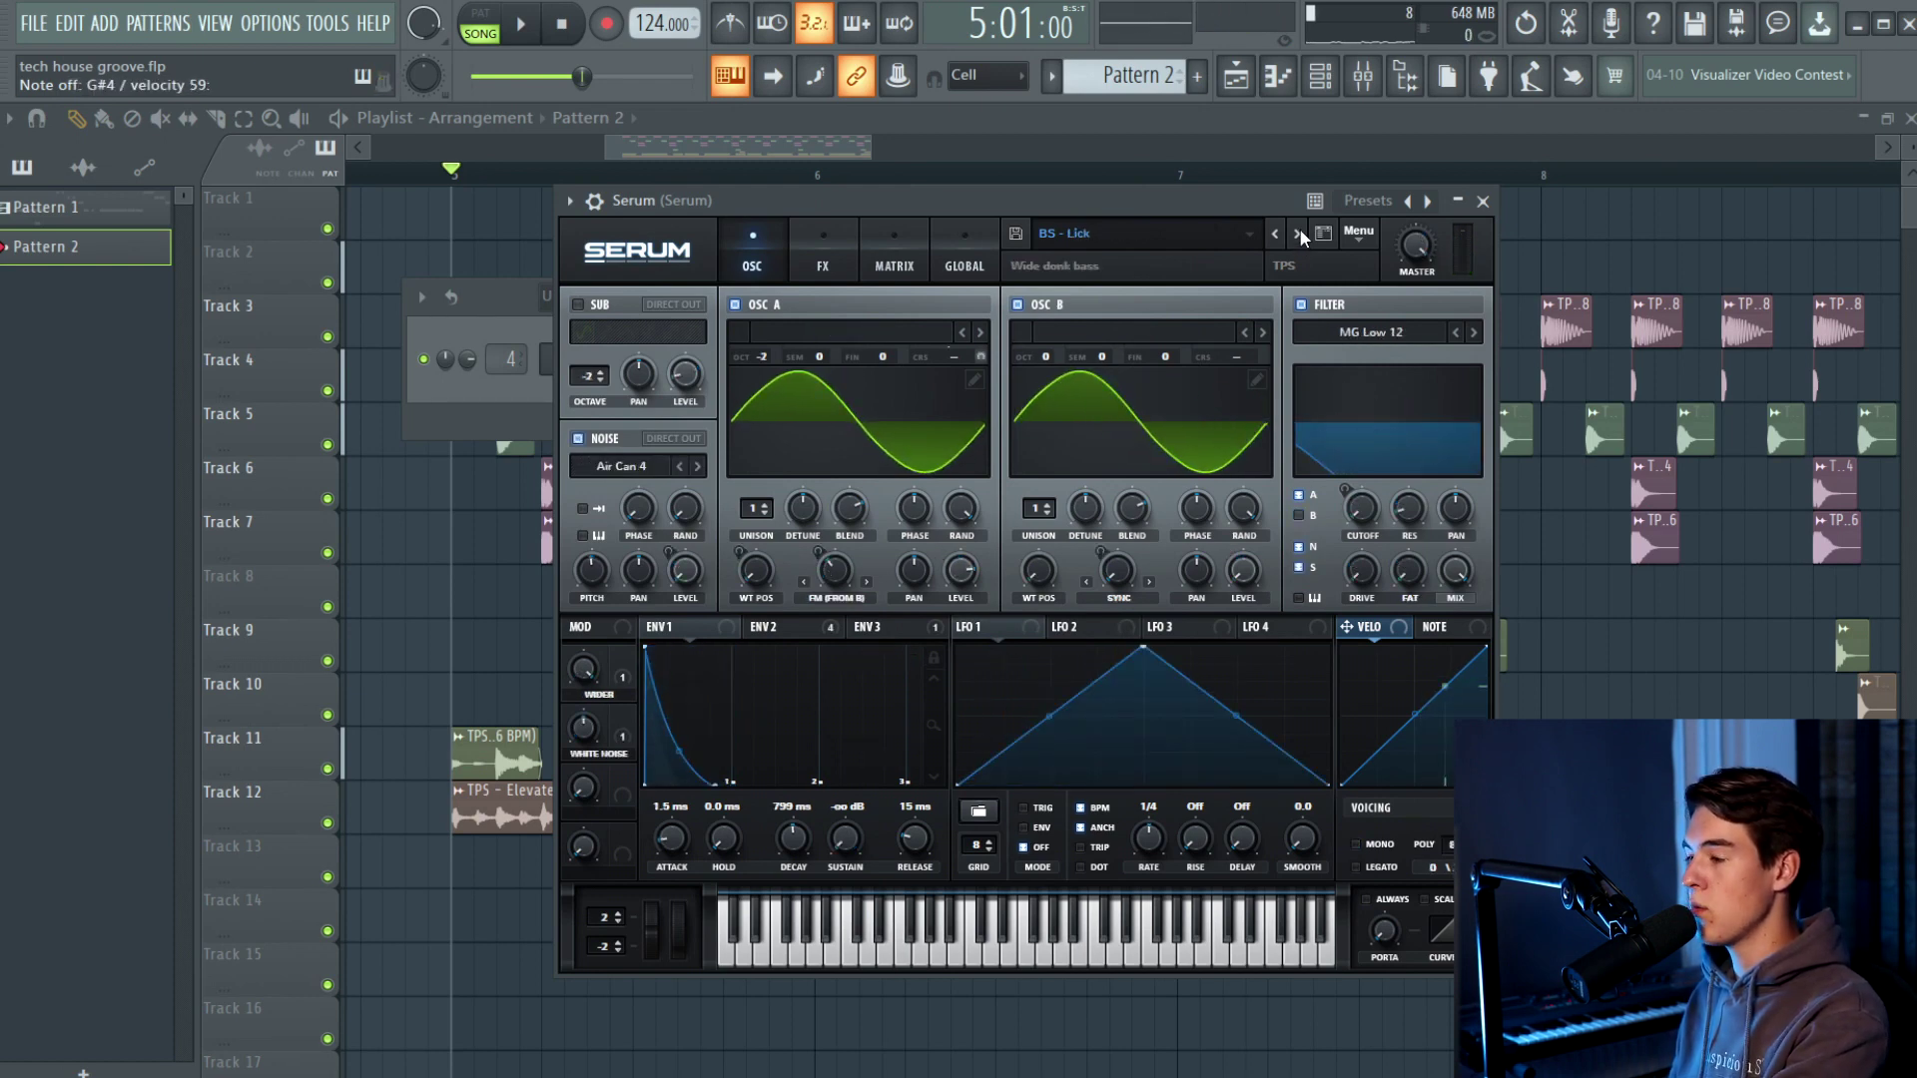
pyautogui.click(1298, 234)
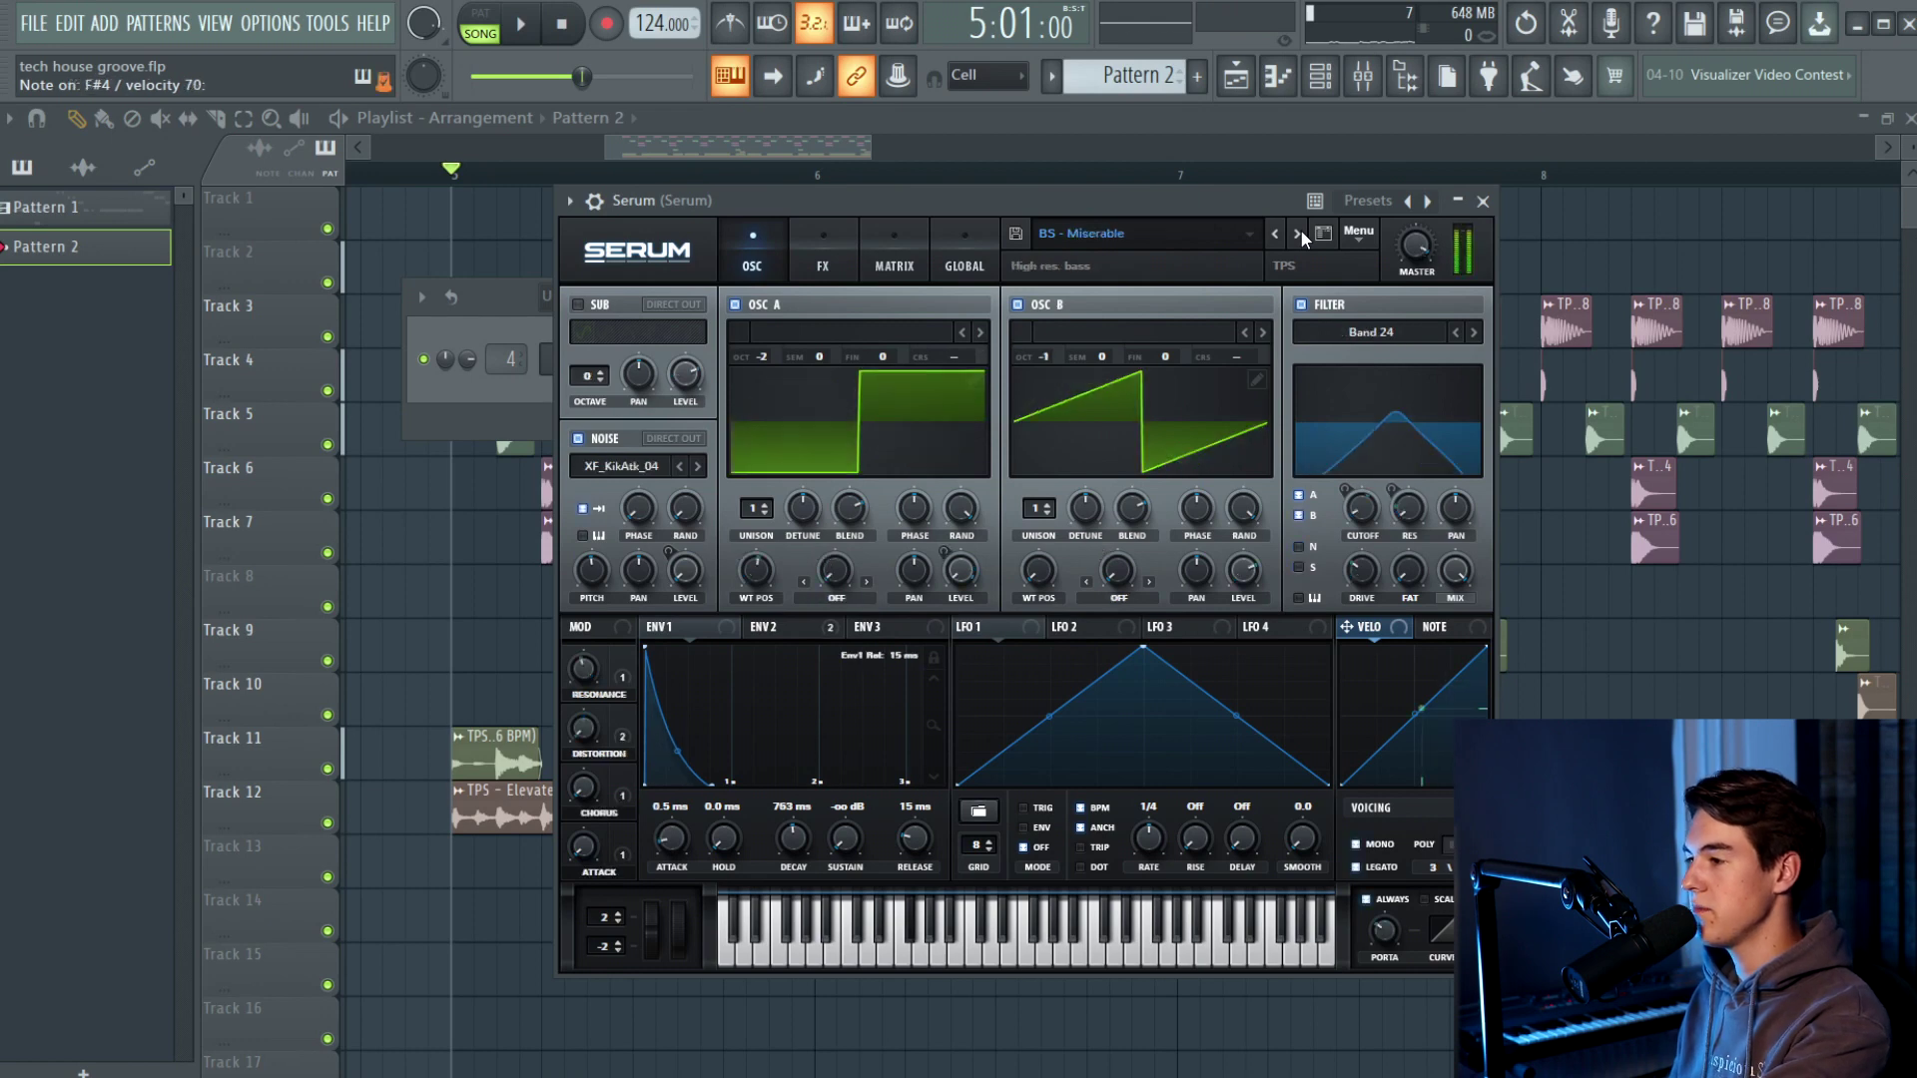
pyautogui.click(1297, 234)
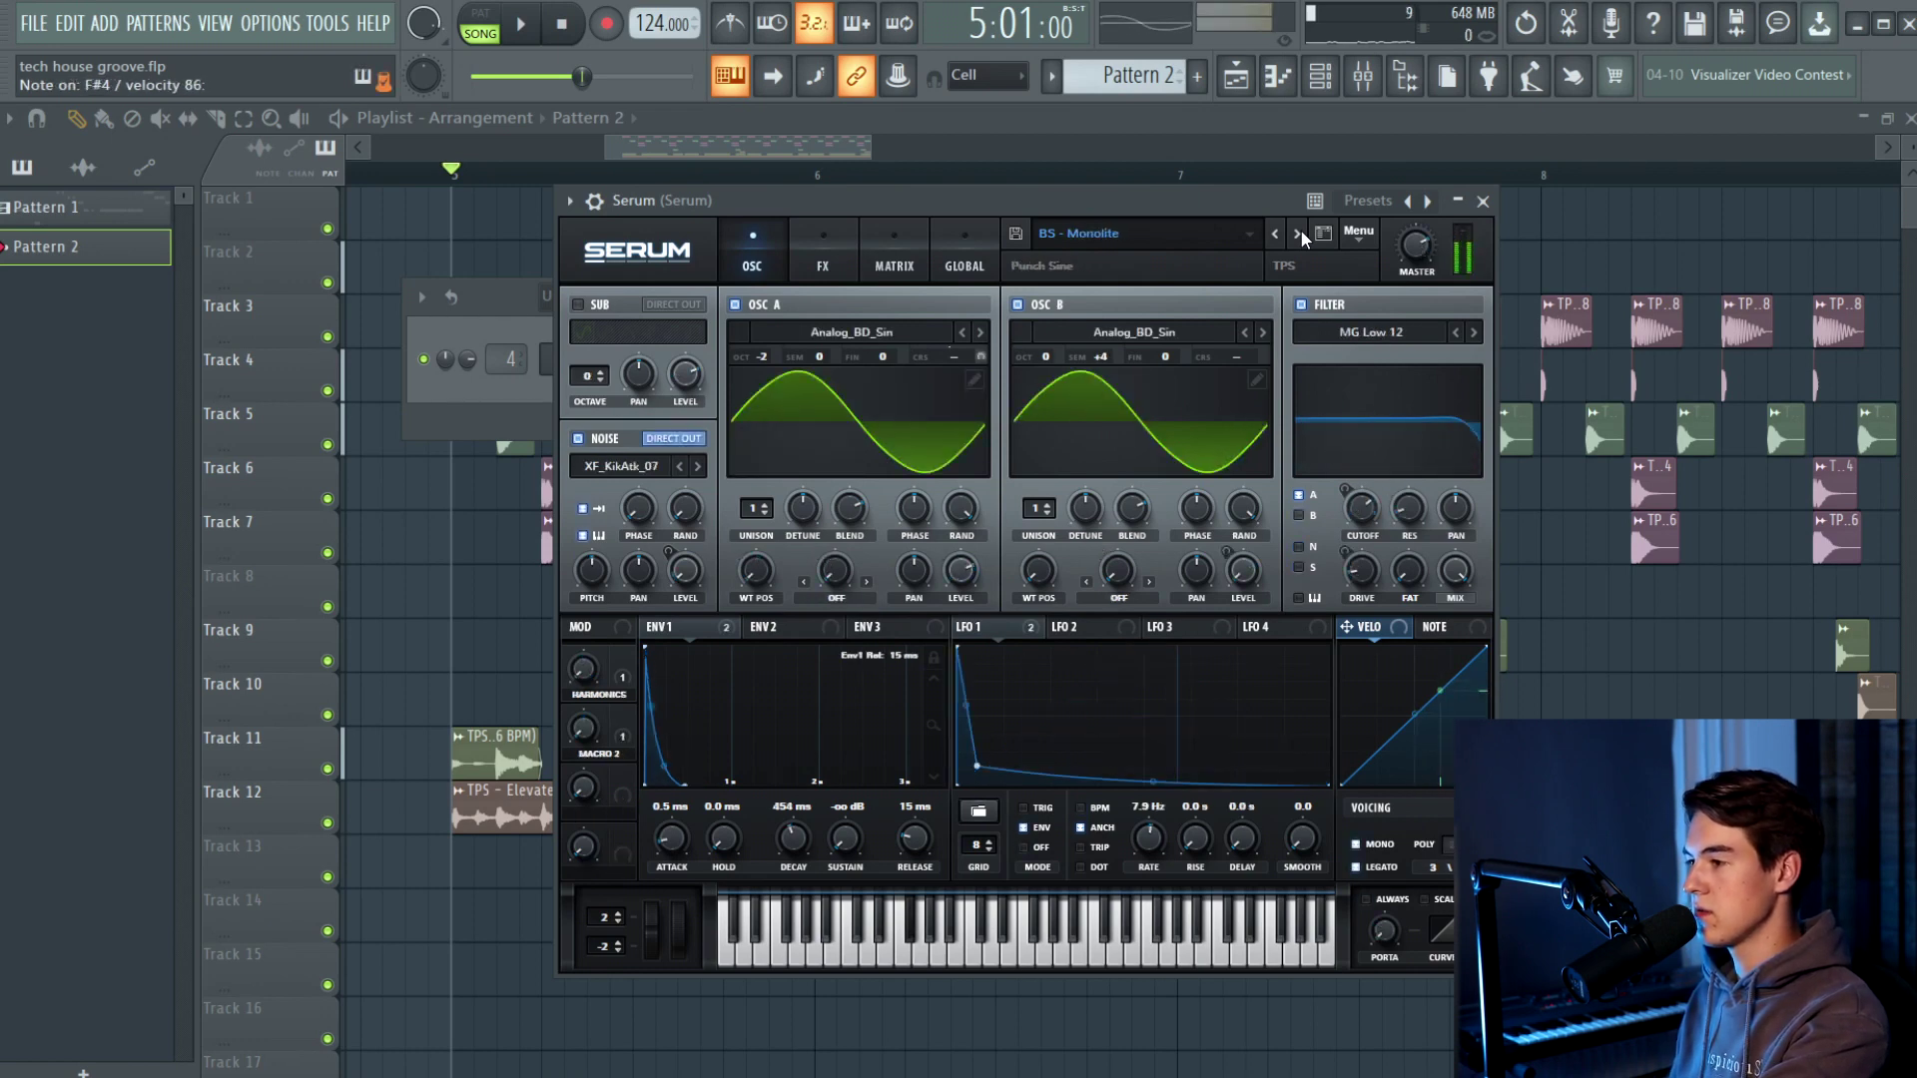
pyautogui.click(1298, 235)
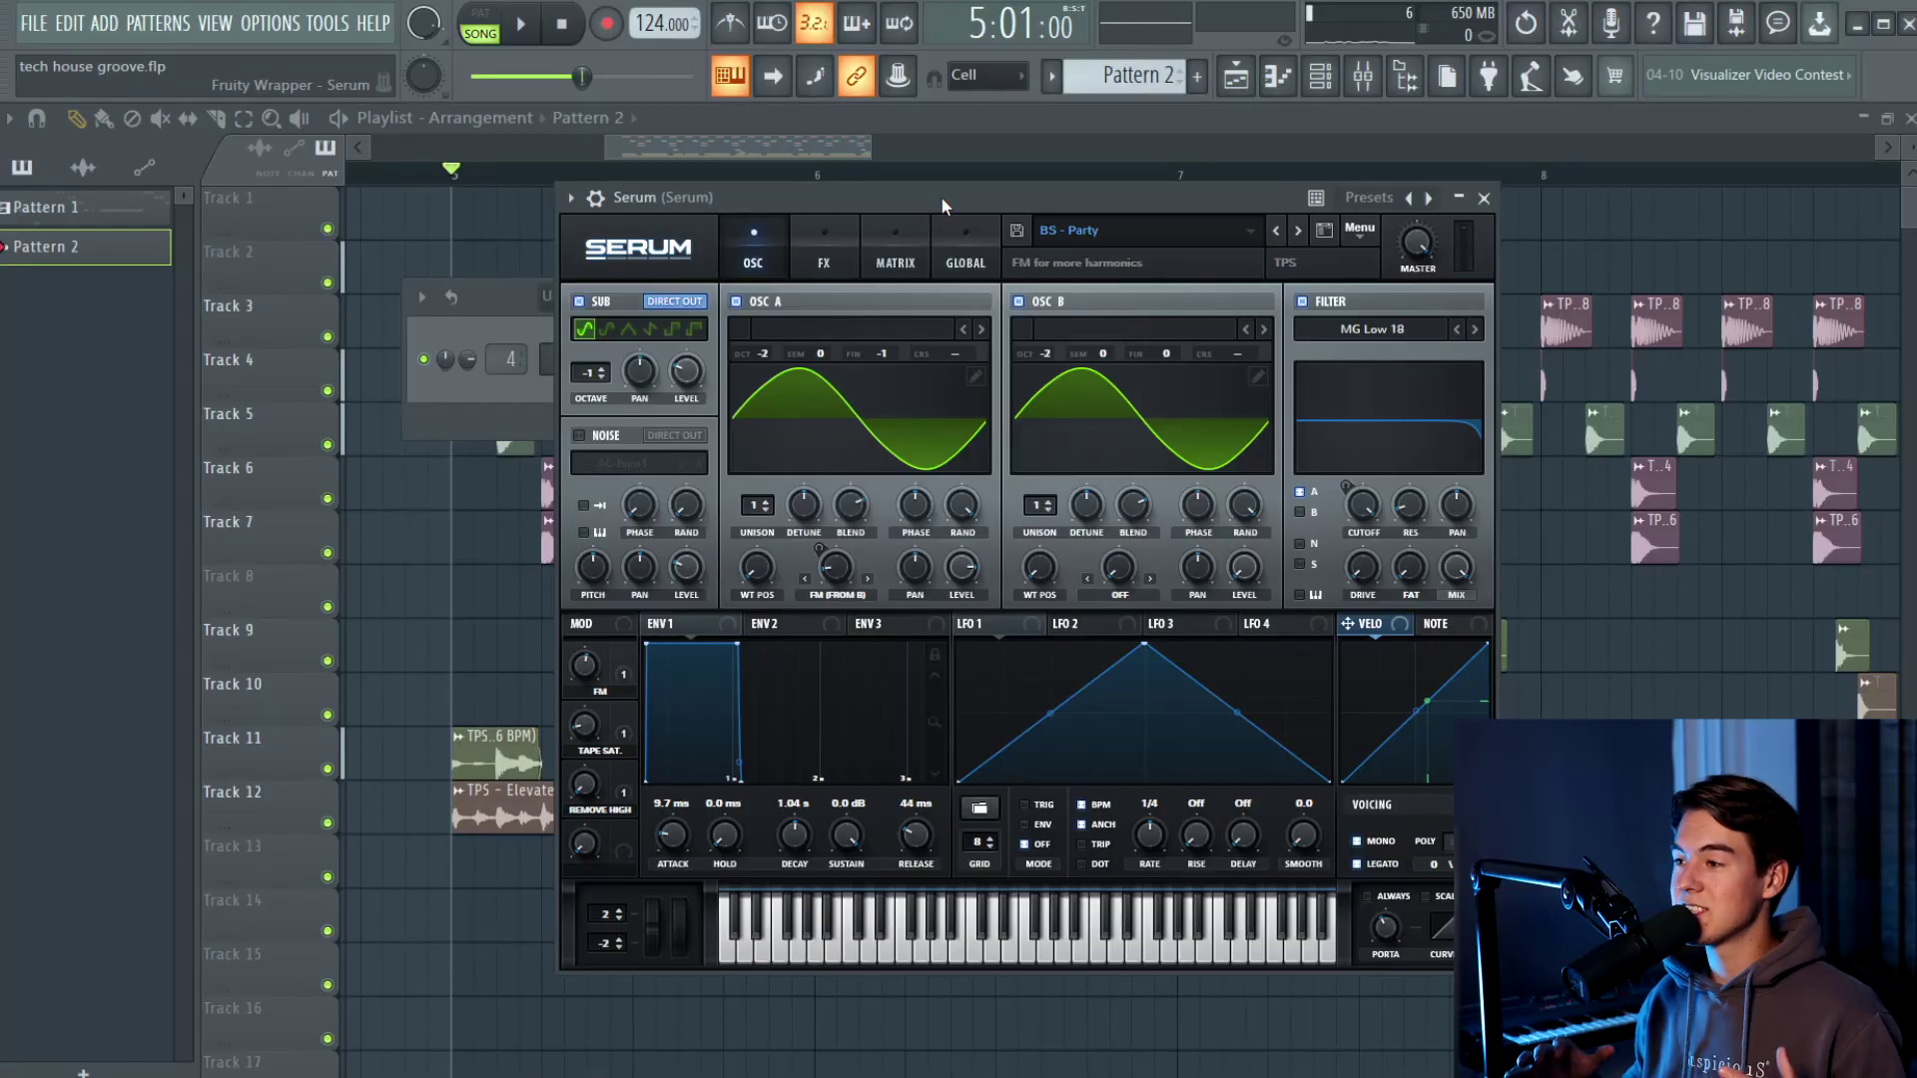
pyautogui.click(825, 240)
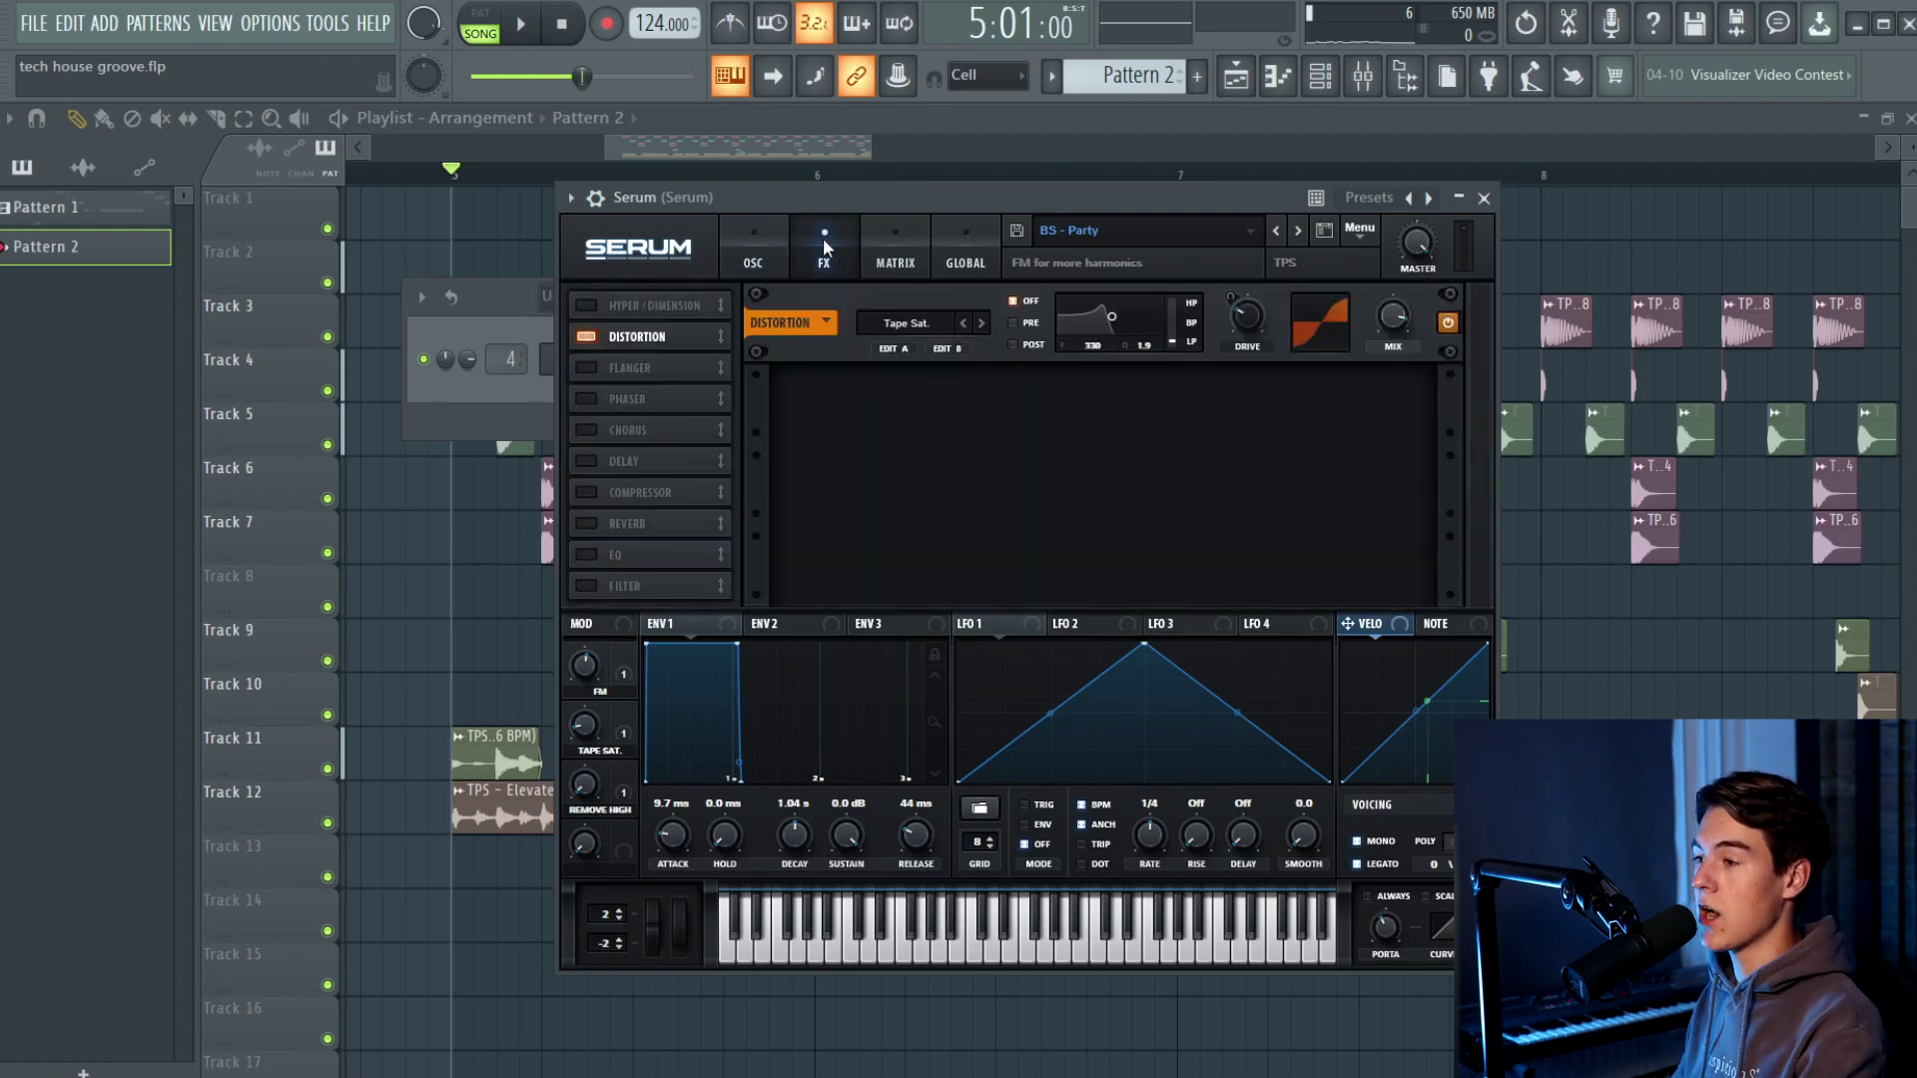
pyautogui.click(771, 242)
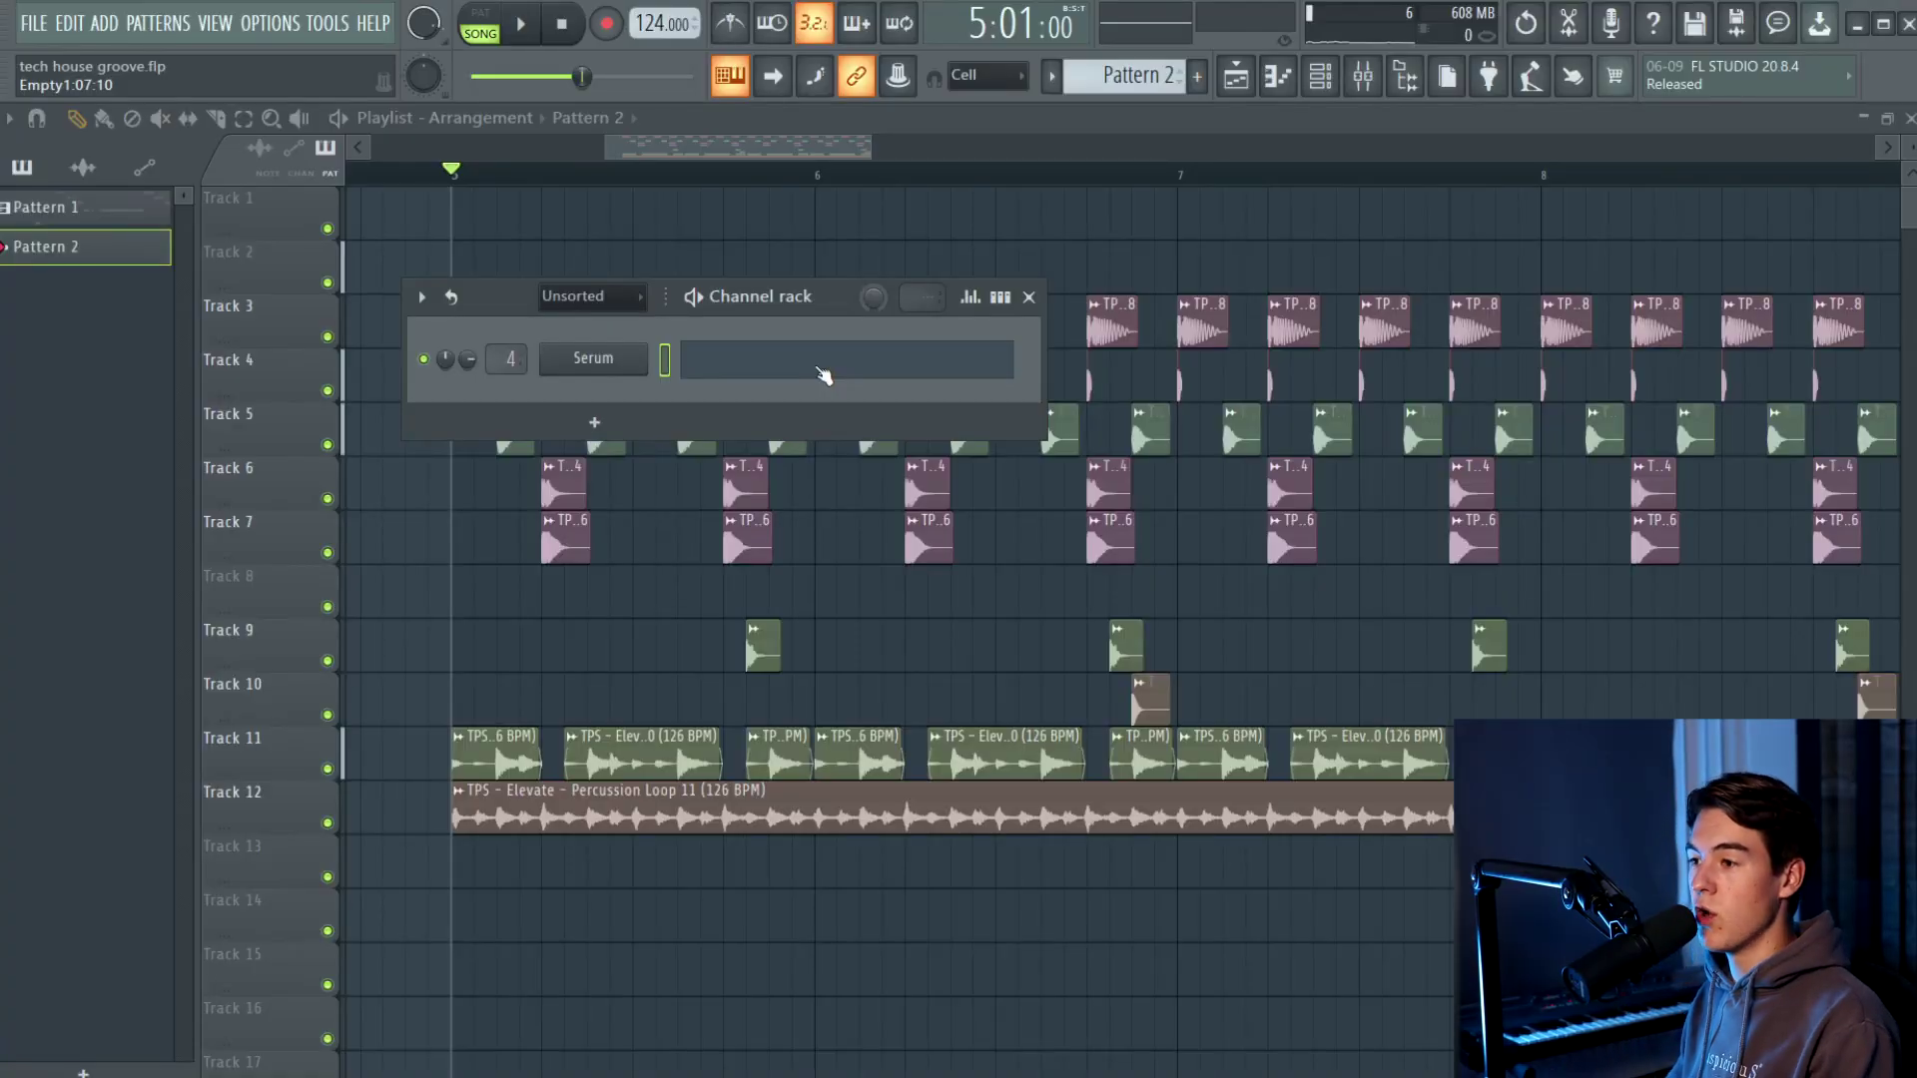
# - Open Serum's piano roll in Pattern 2, draw a long E4 note from bar 1 to 2:07, and enable the metronome
pyautogui.click(700, 381)
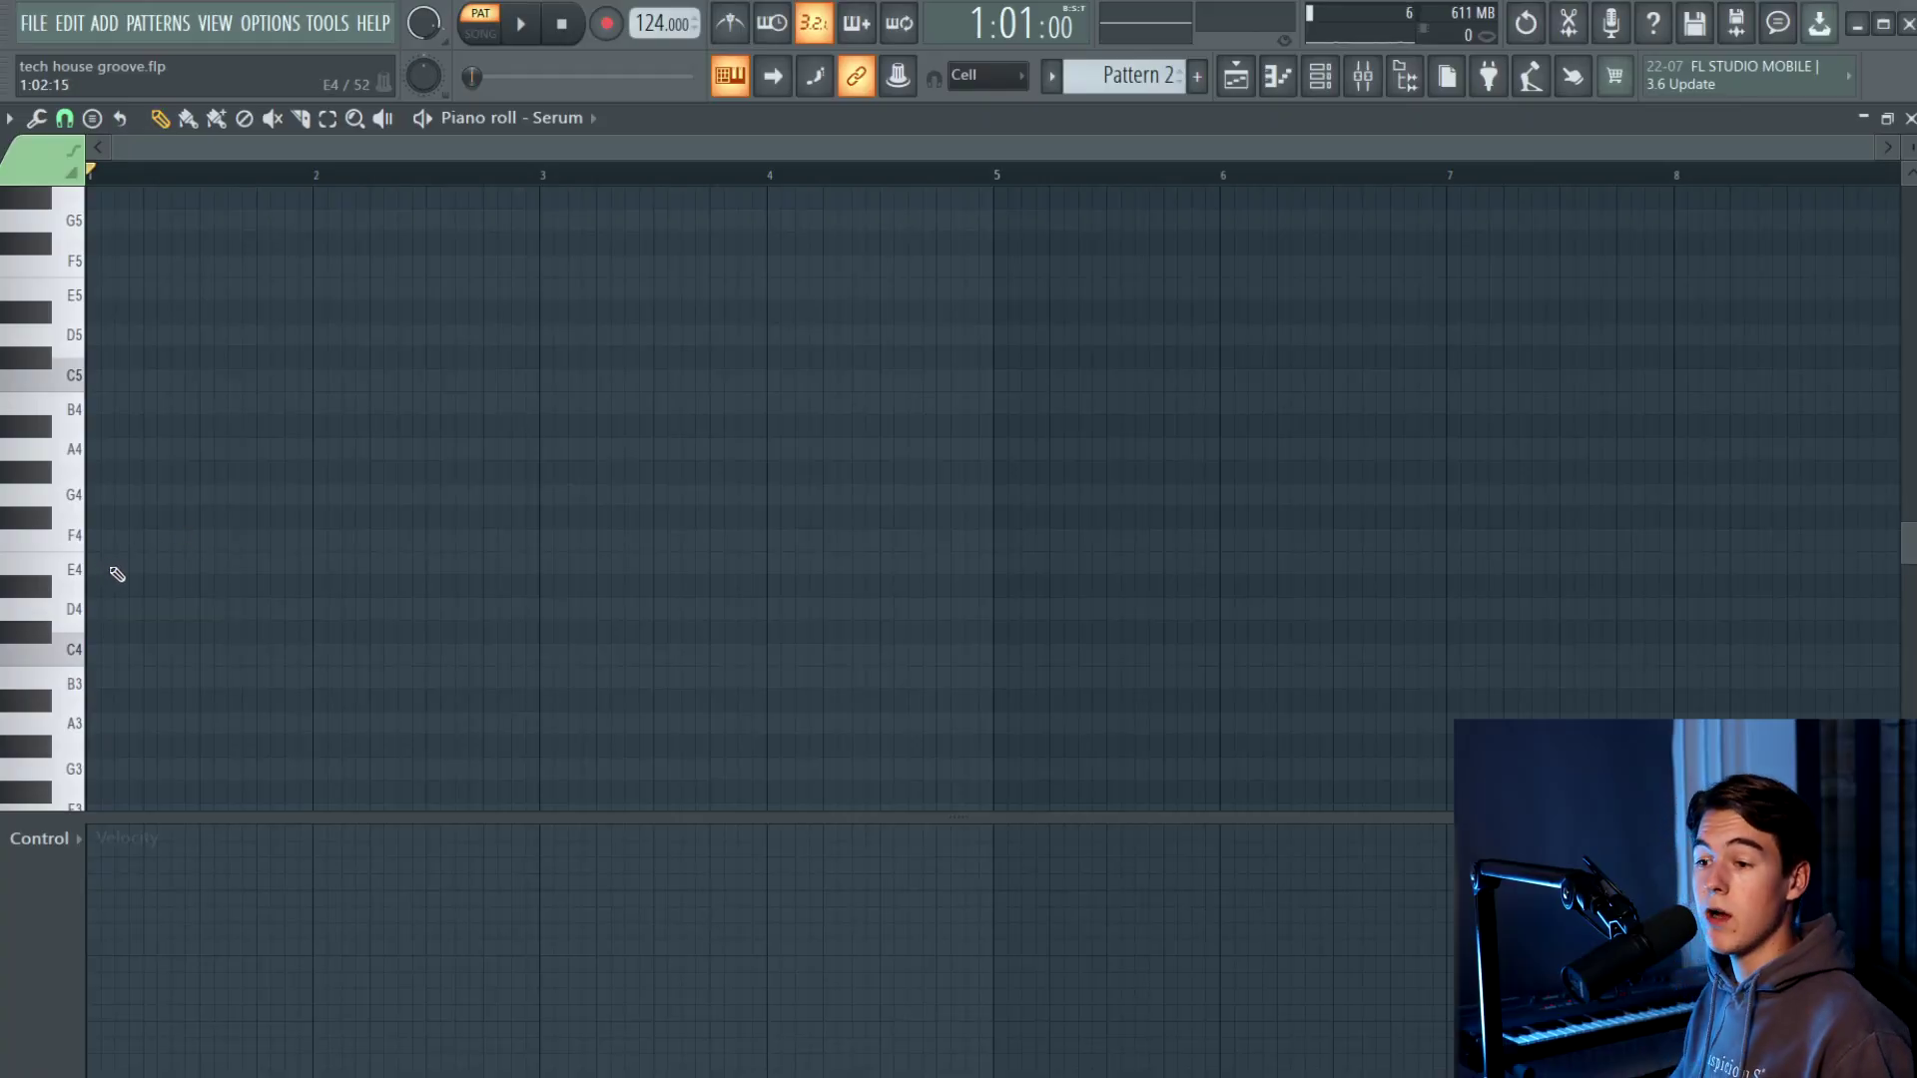
pyautogui.click(120, 565)
pyautogui.press('space')
pyautogui.moveTo(310, 564); pyautogui.dragTo(400, 564)
pyautogui.press('space')
pyautogui.scroll(1, 1199, 190)
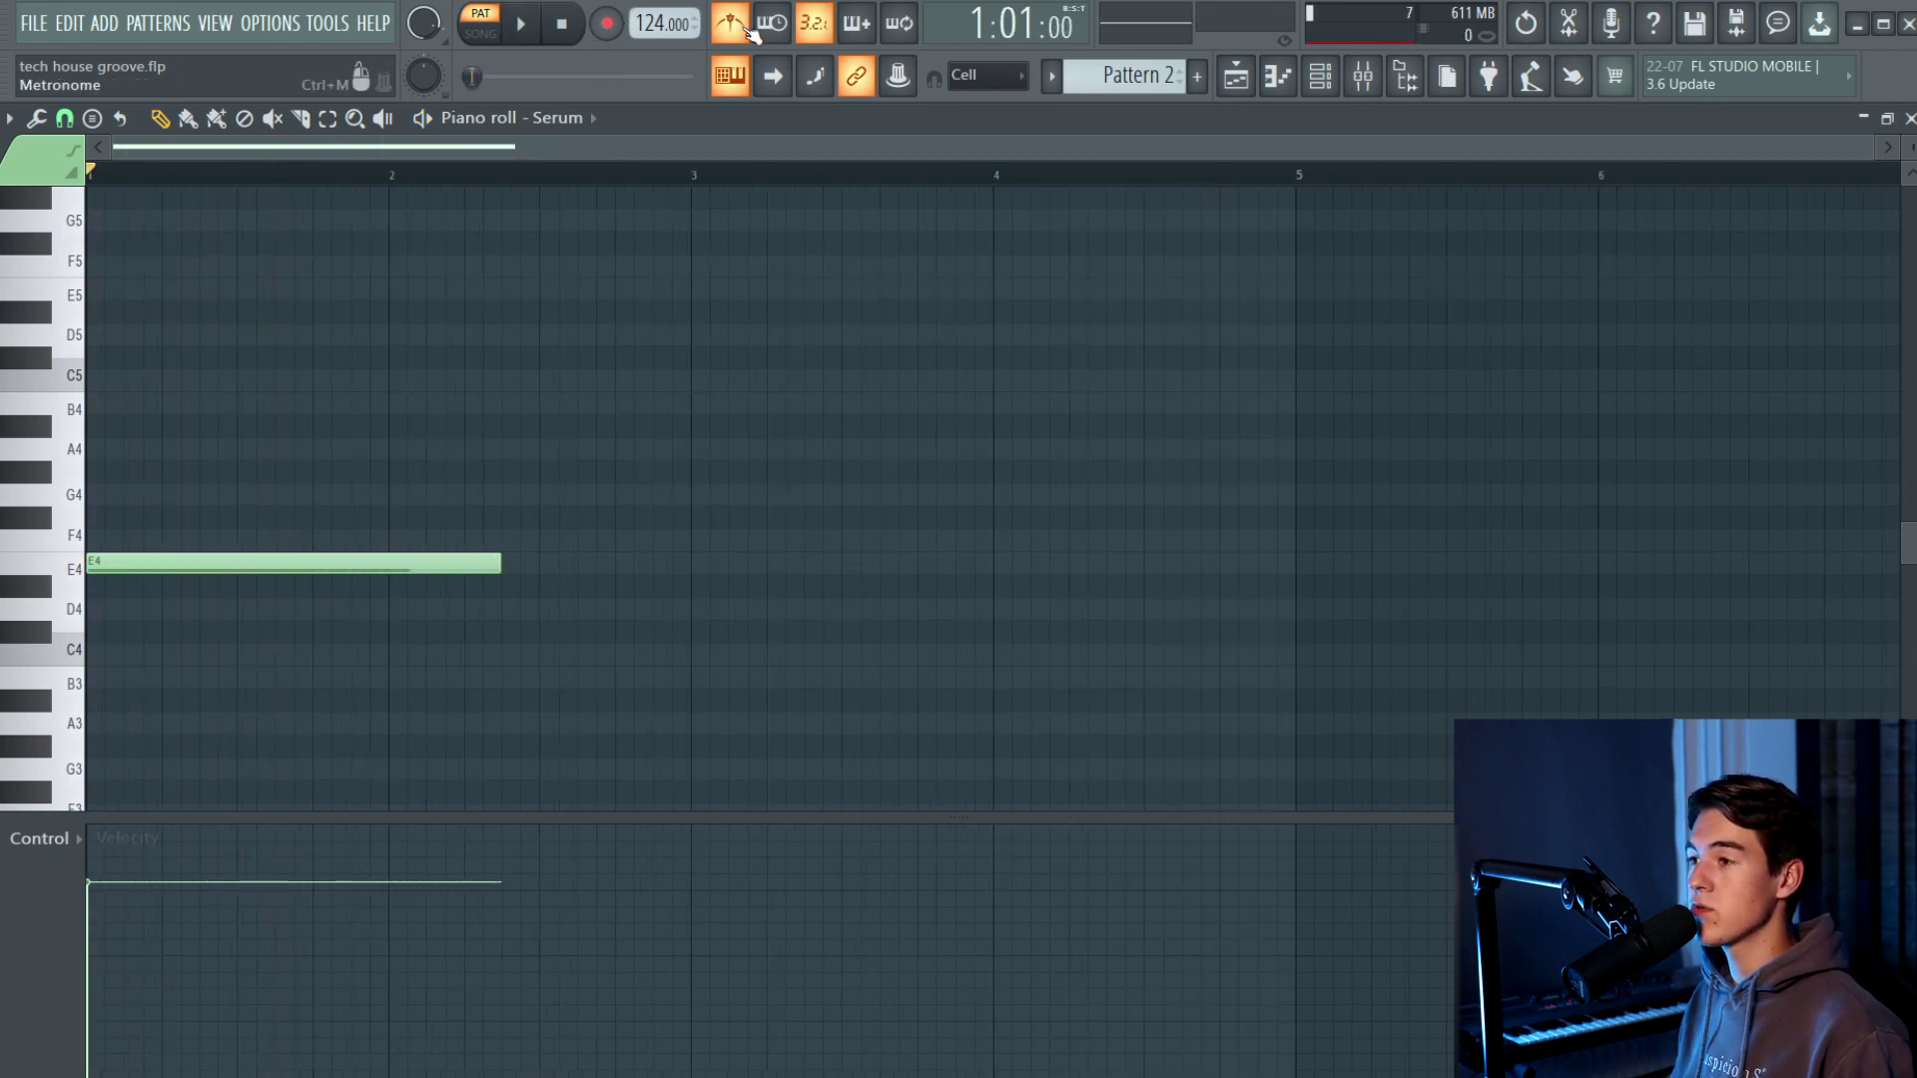
# - Mark bars 1 to 4 as the loop region and play back the E4 note
pyautogui.moveTo(1314, 182); pyautogui.dragTo(90, 178)
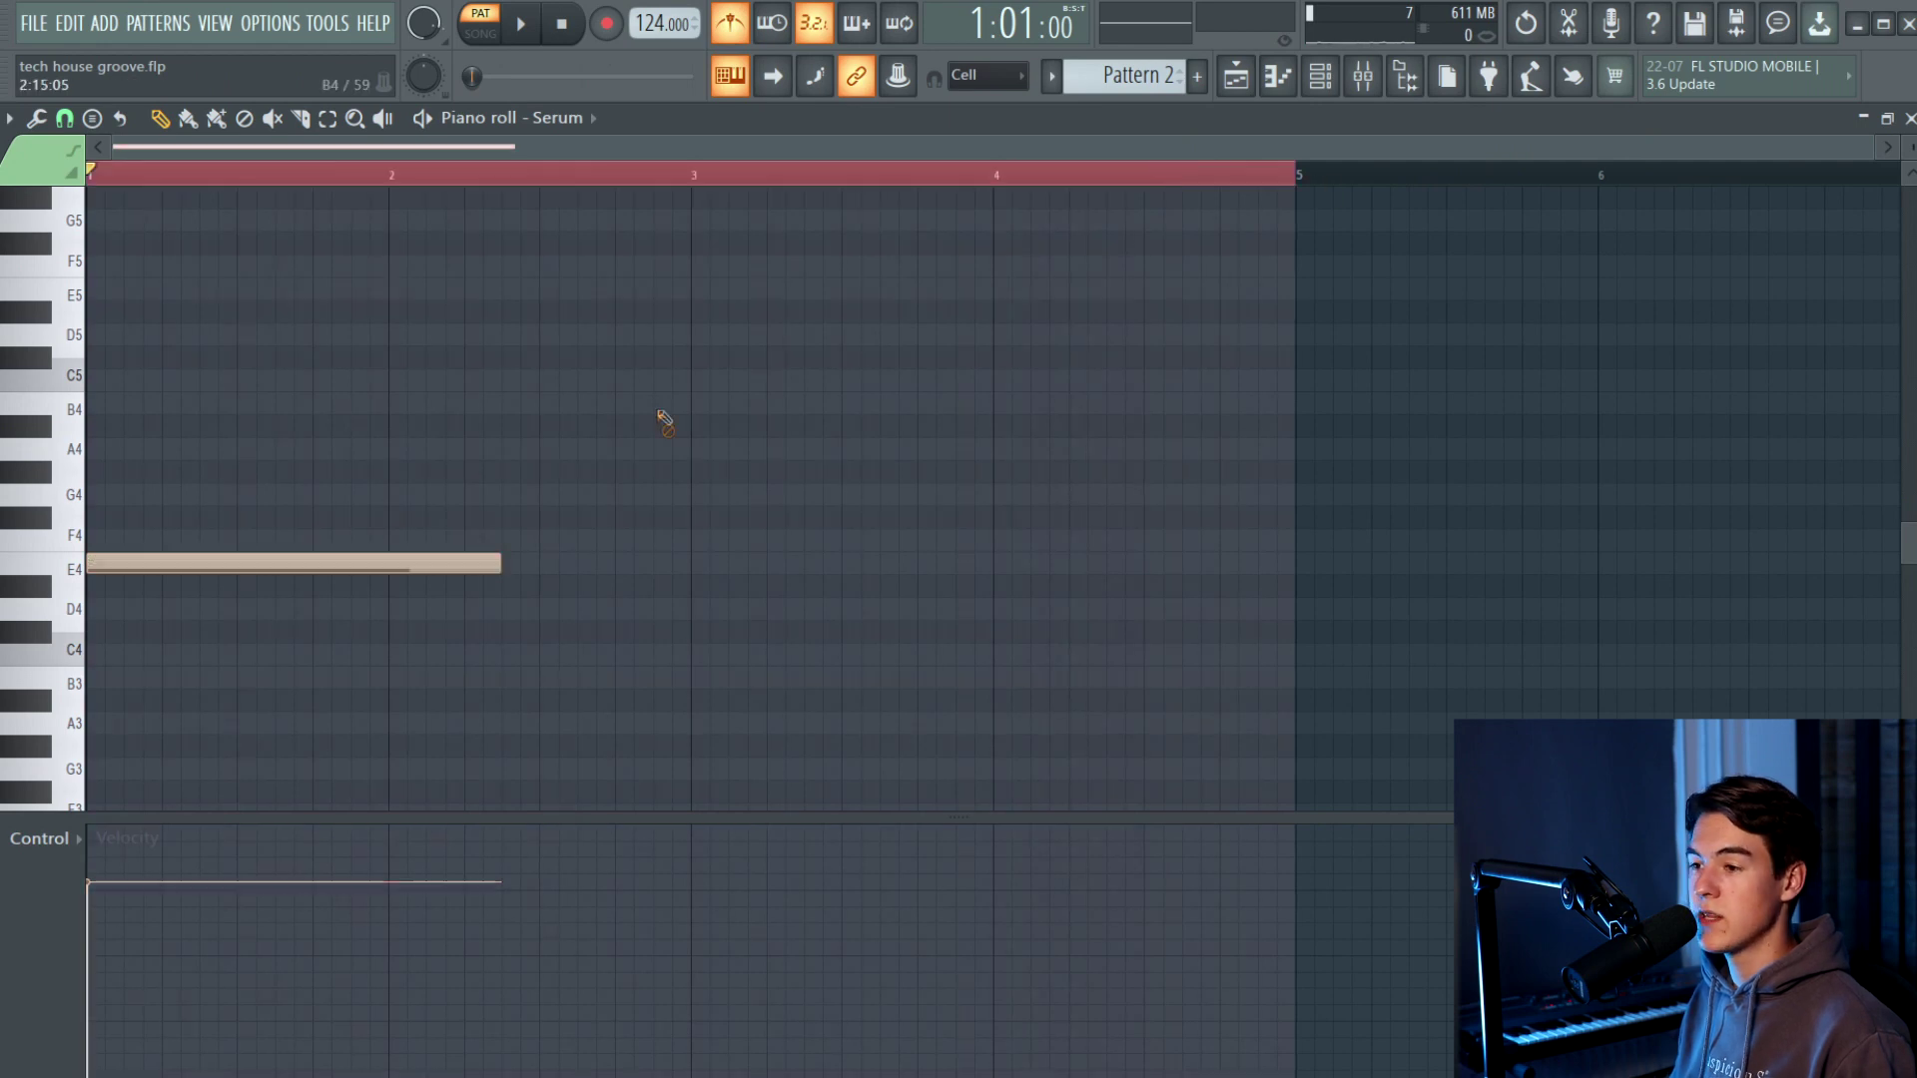
pyautogui.press('space')
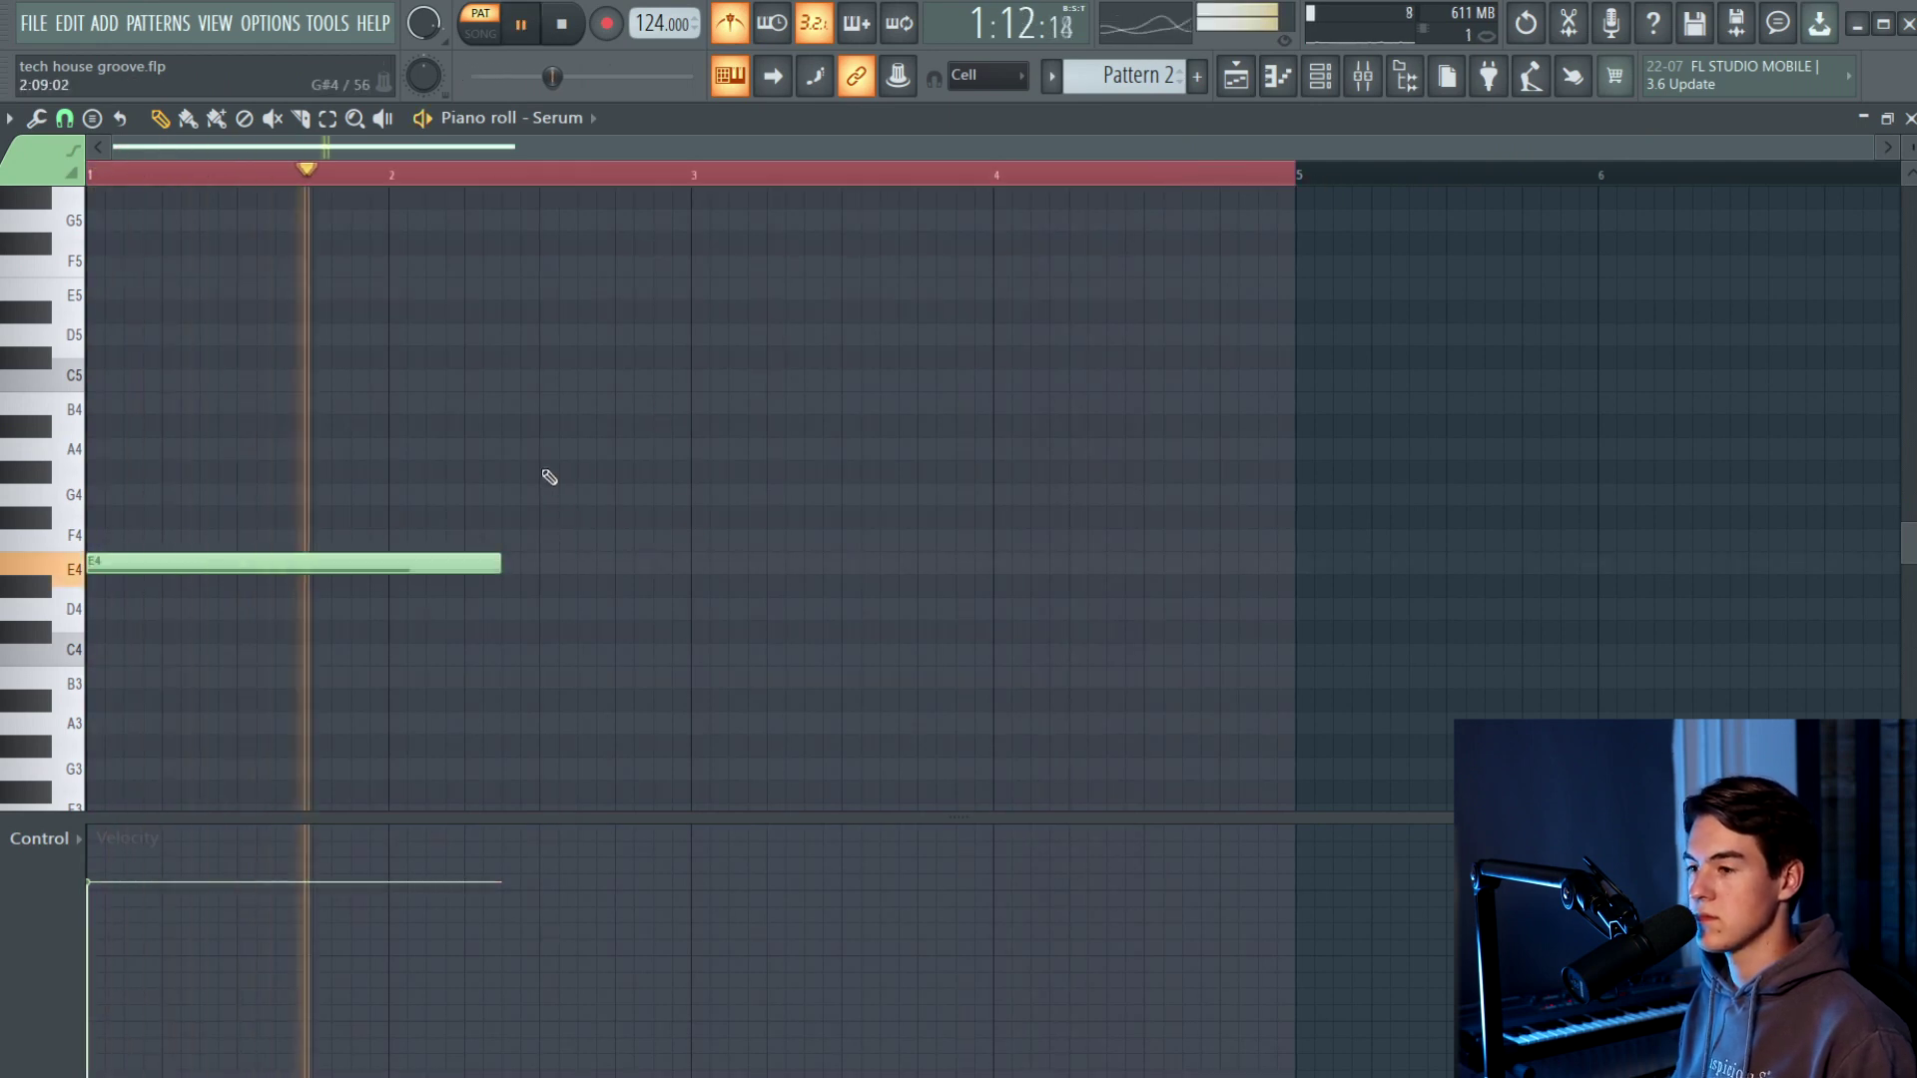
pyautogui.press('space')
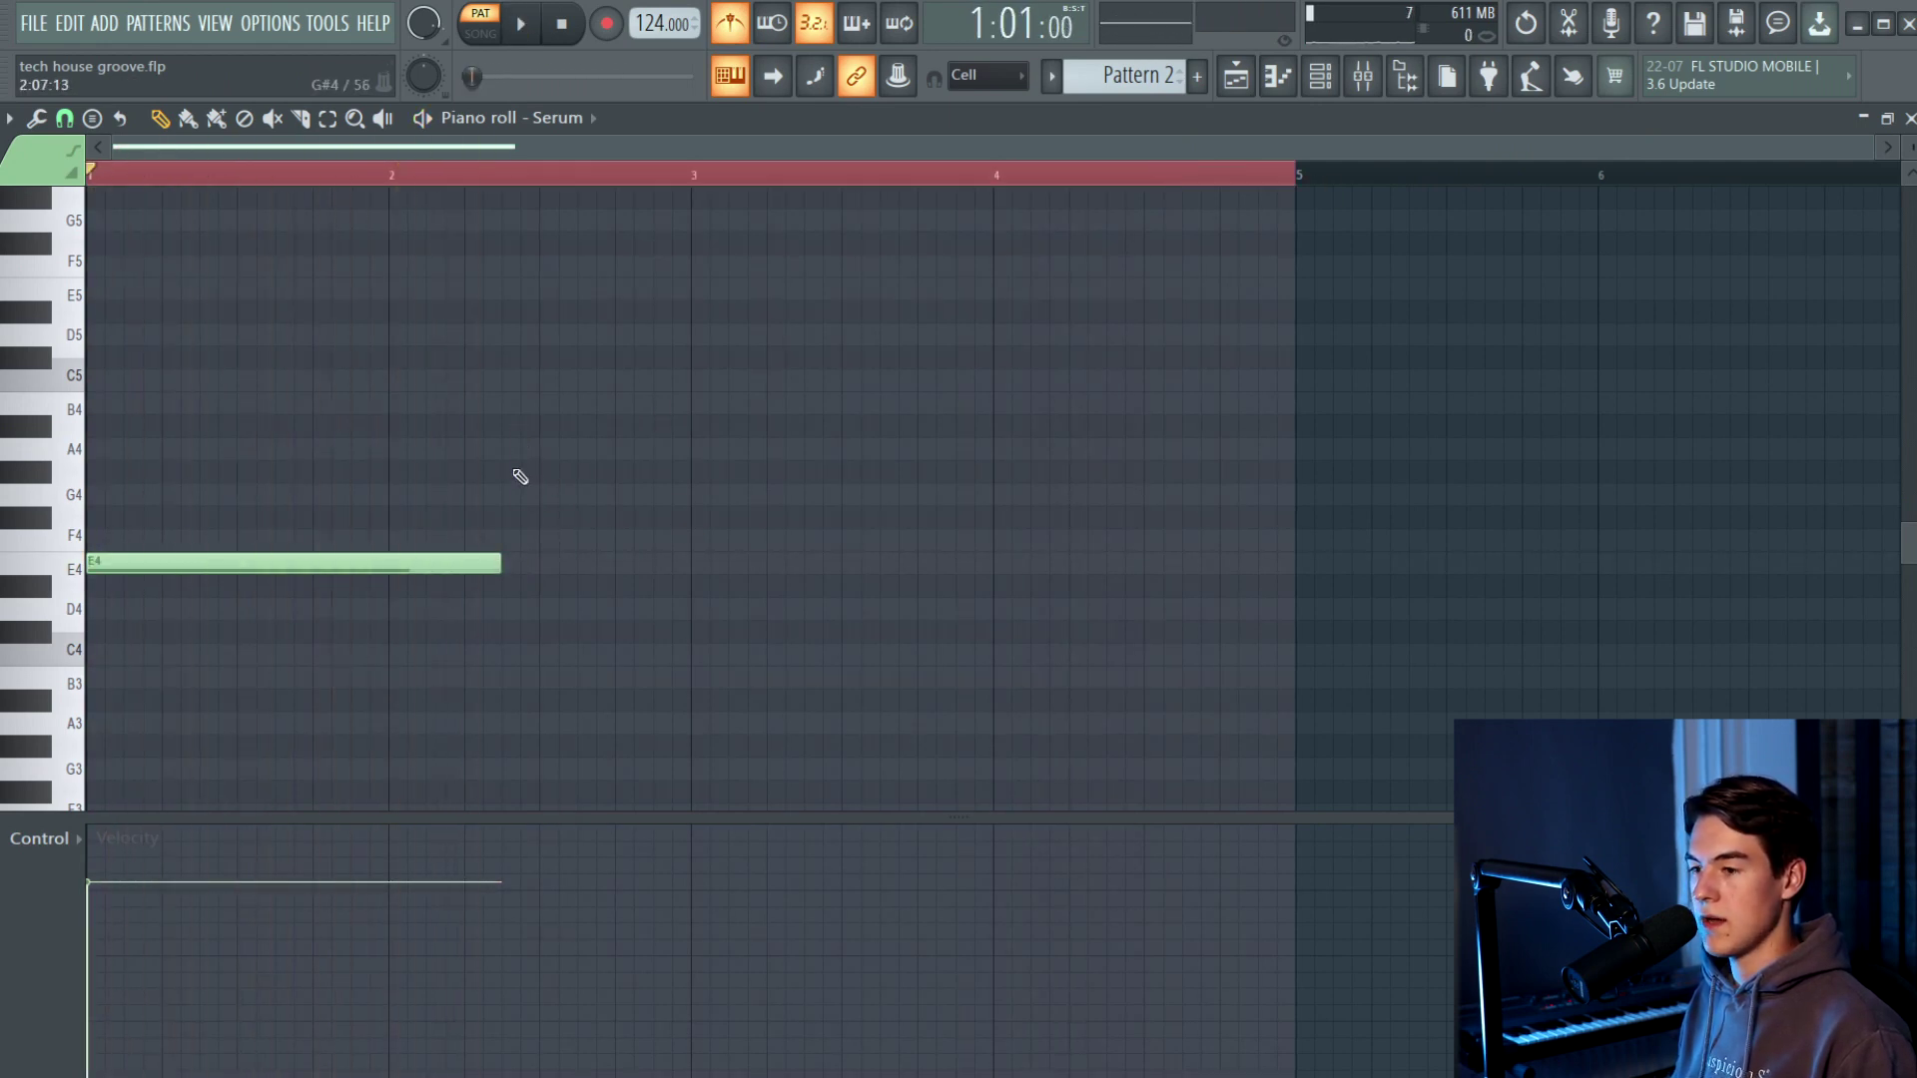
# - Try out candidate follow-up notes for the bassline by playing Serum live
pyautogui.press('c')
pyautogui.press('m')
pyautogui.press(',')
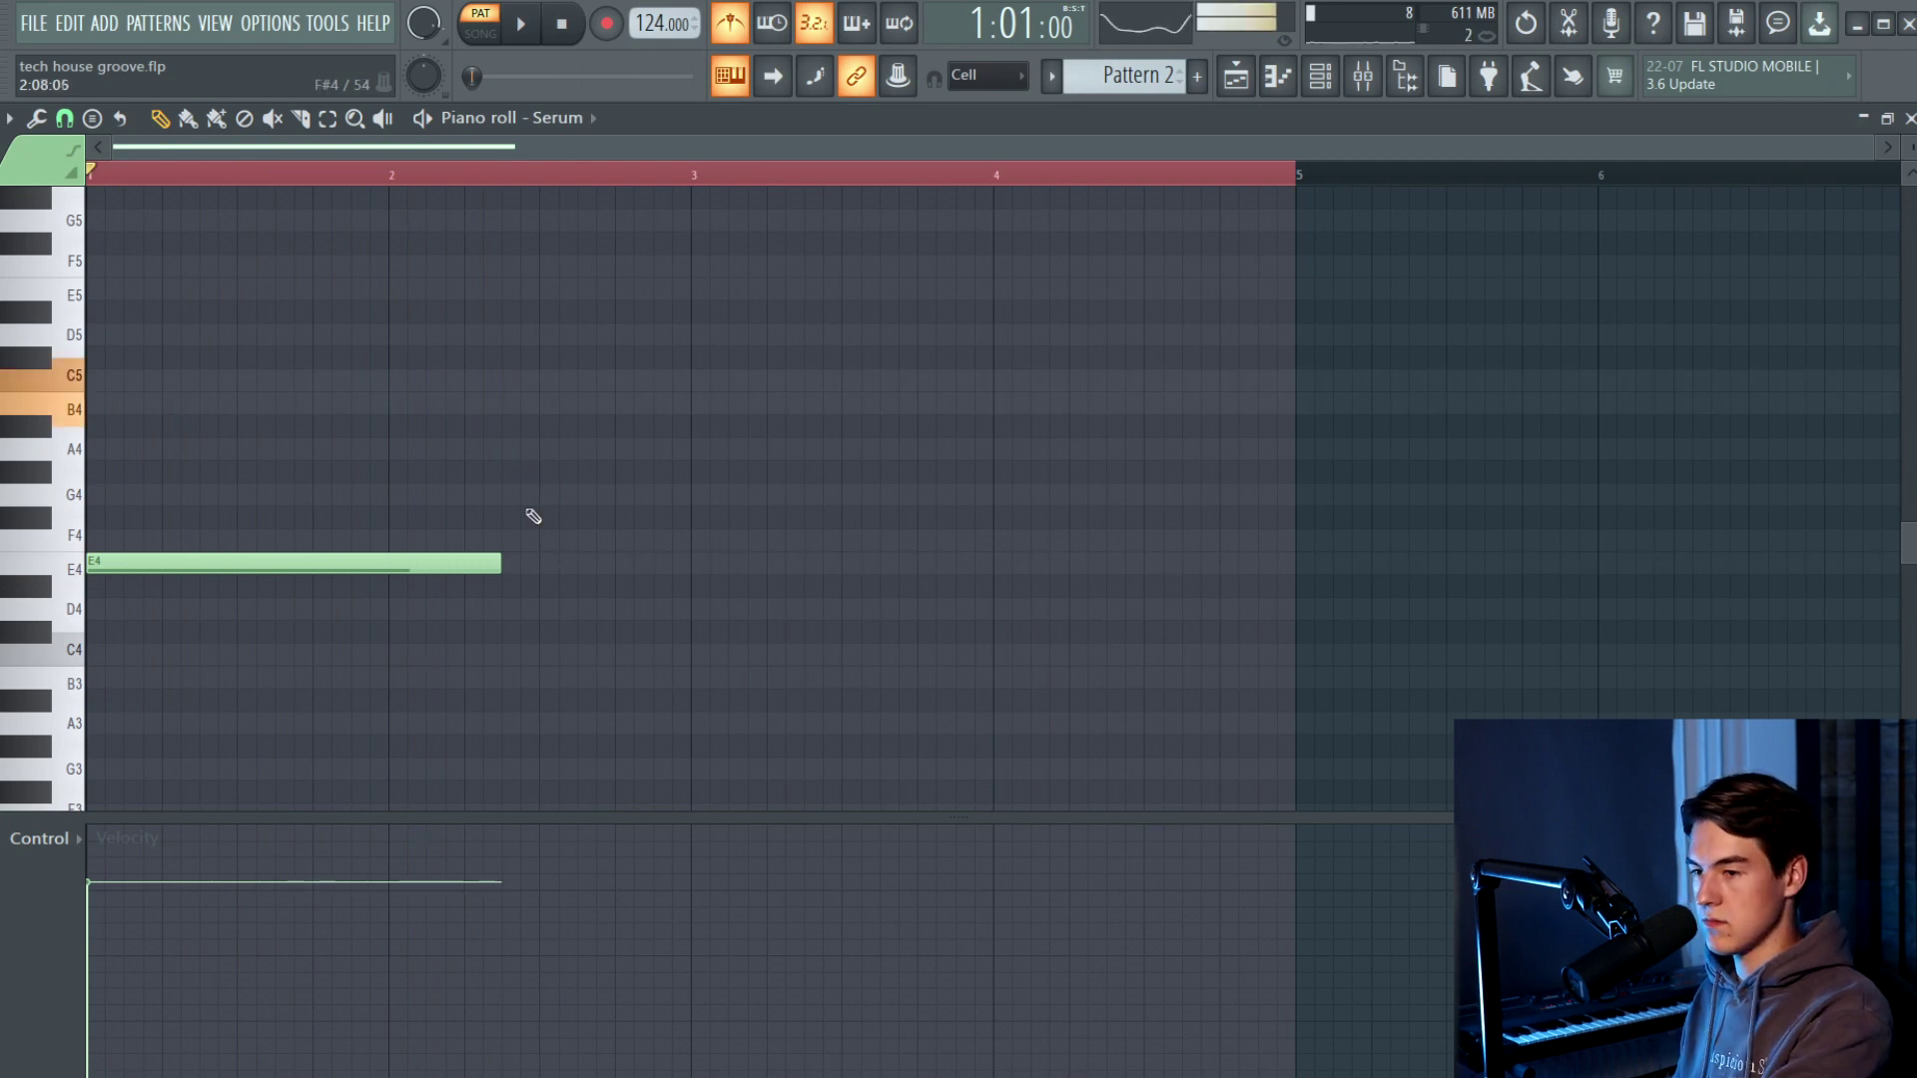
pyautogui.press('n')
pyautogui.press('g')
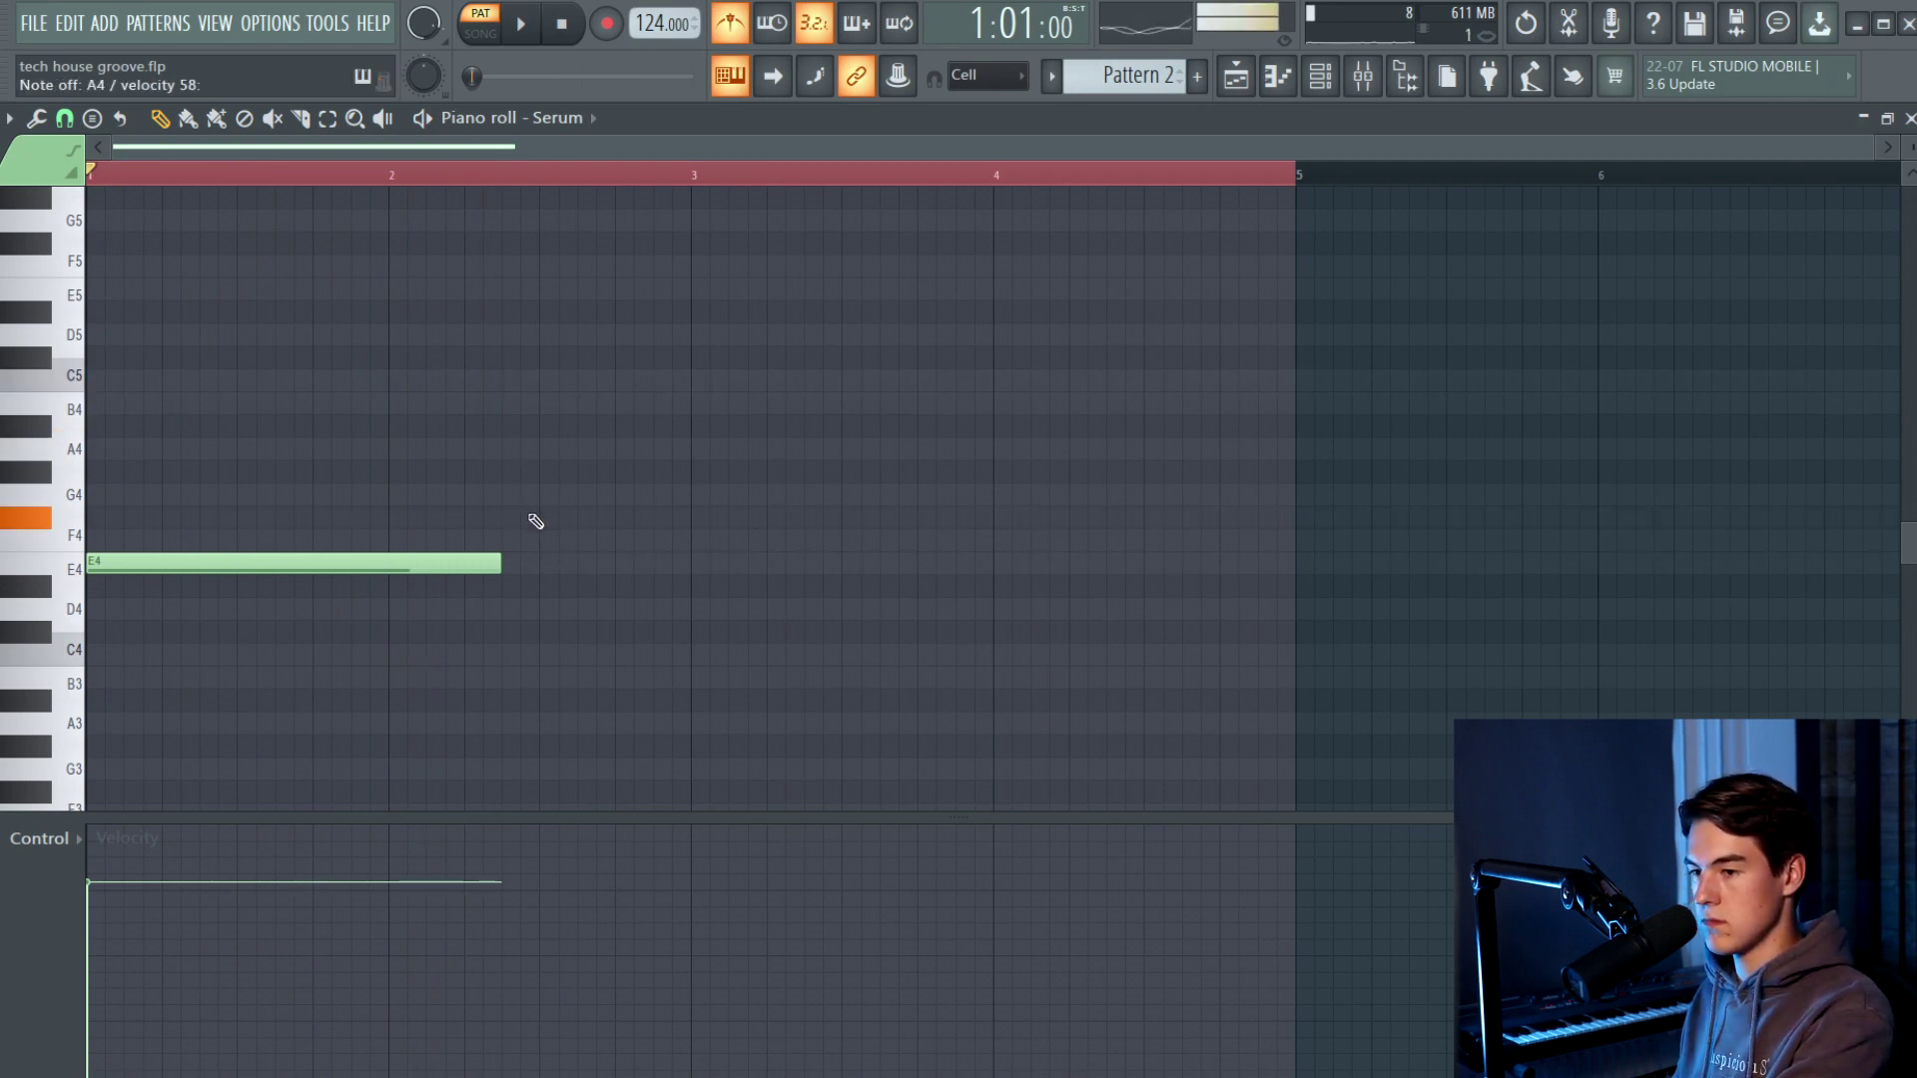
pyautogui.press('m')
pyautogui.press('n')
pyautogui.press('b')
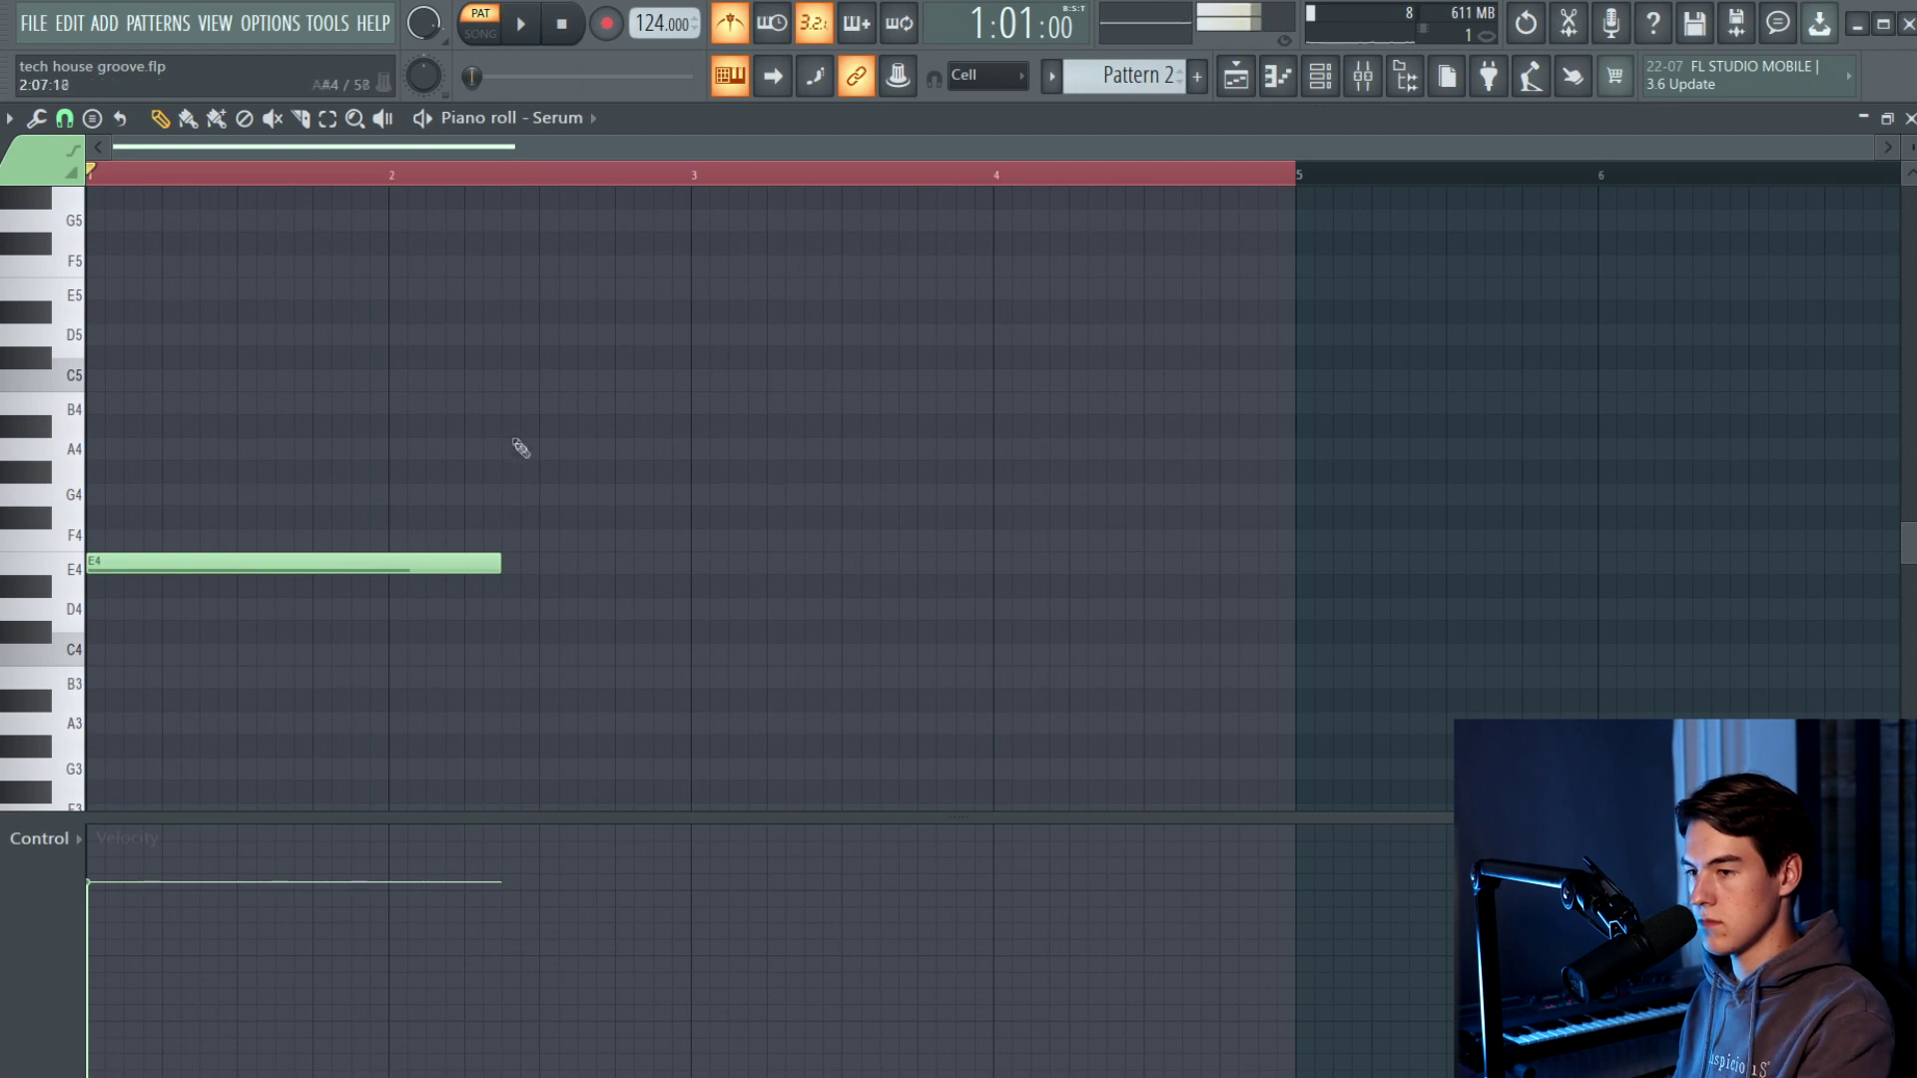
# - Add a four-step B4 note directly after the E4 note, followed by an A4 note starting at 2:11
pyautogui.click(489, 403)
pyautogui.moveTo(489, 404); pyautogui.dragTo(505, 403)
pyautogui.press('space')
pyautogui.moveTo(898, 405); pyautogui.dragTo(601, 412)
pyautogui.click(597, 449)
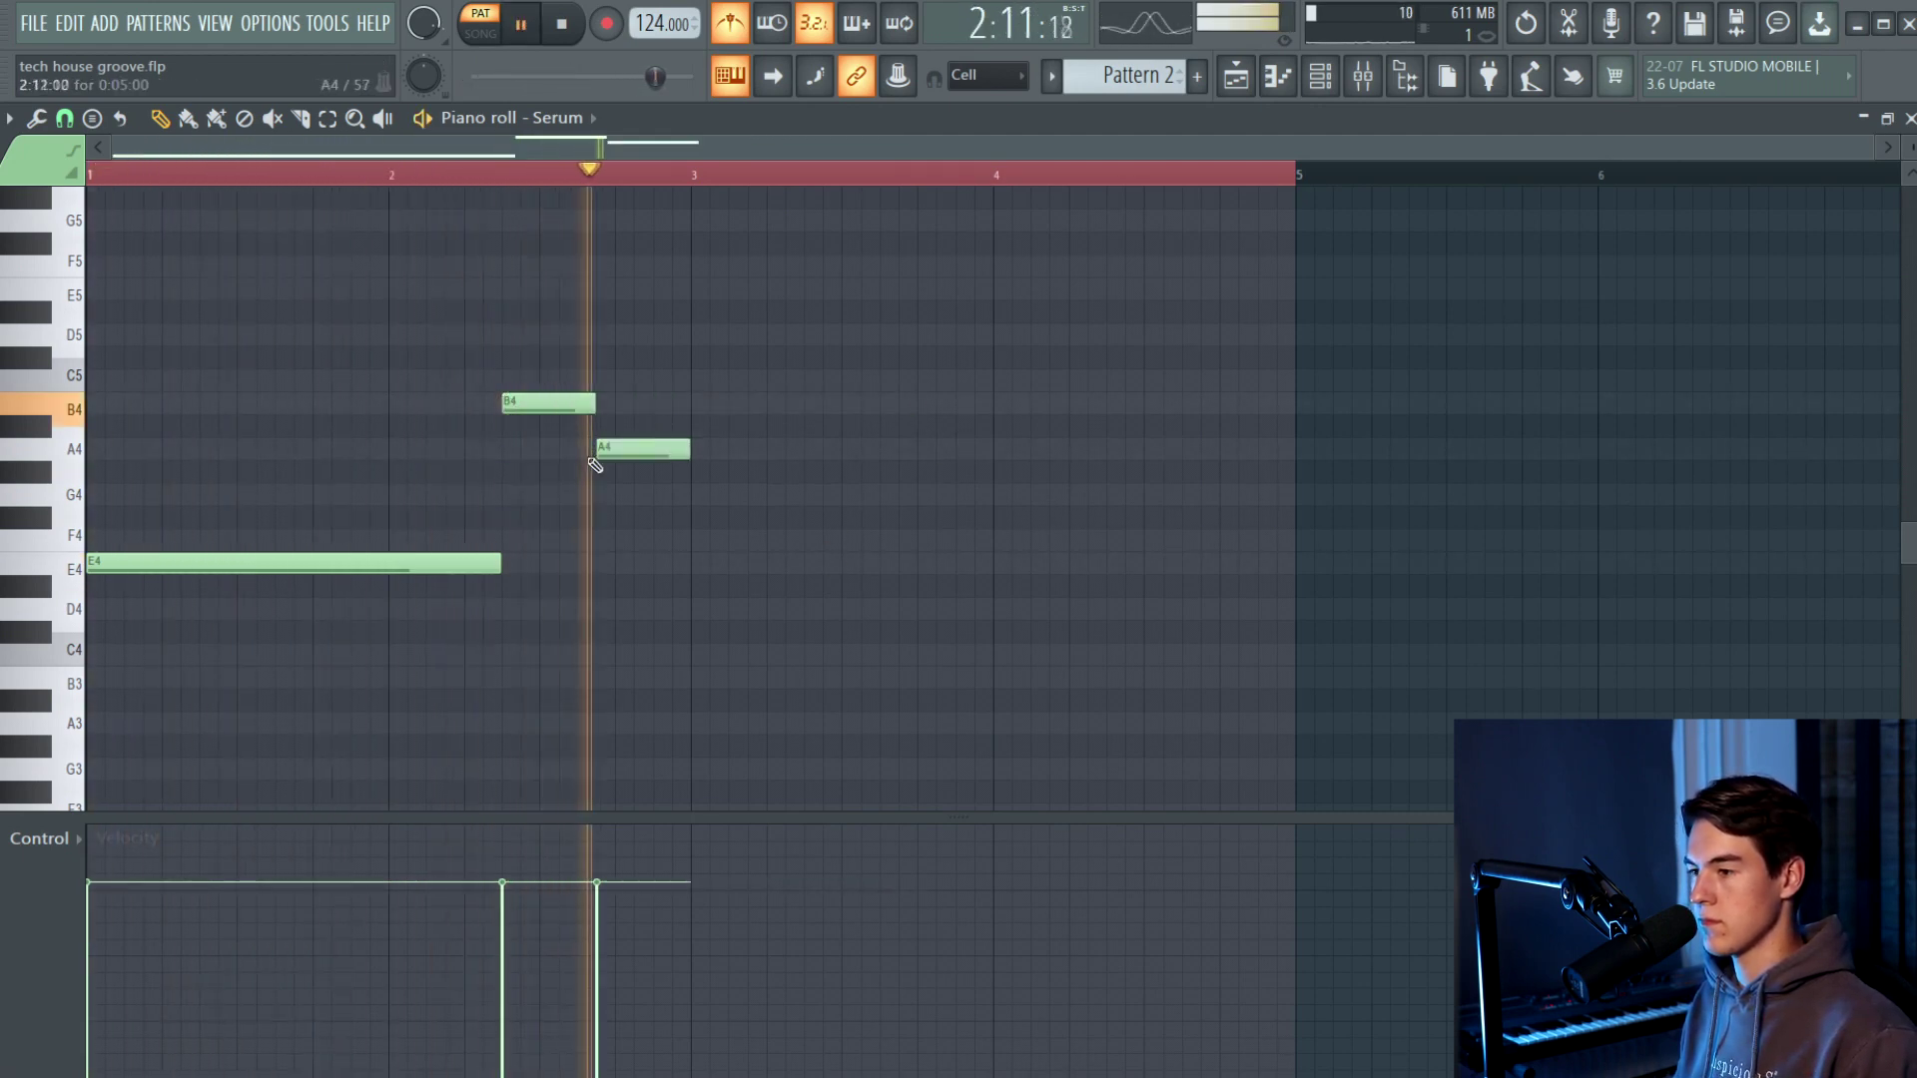
pyautogui.press('space')
pyautogui.press('space')
pyautogui.moveTo(597, 404); pyautogui.dragTo(581, 450)
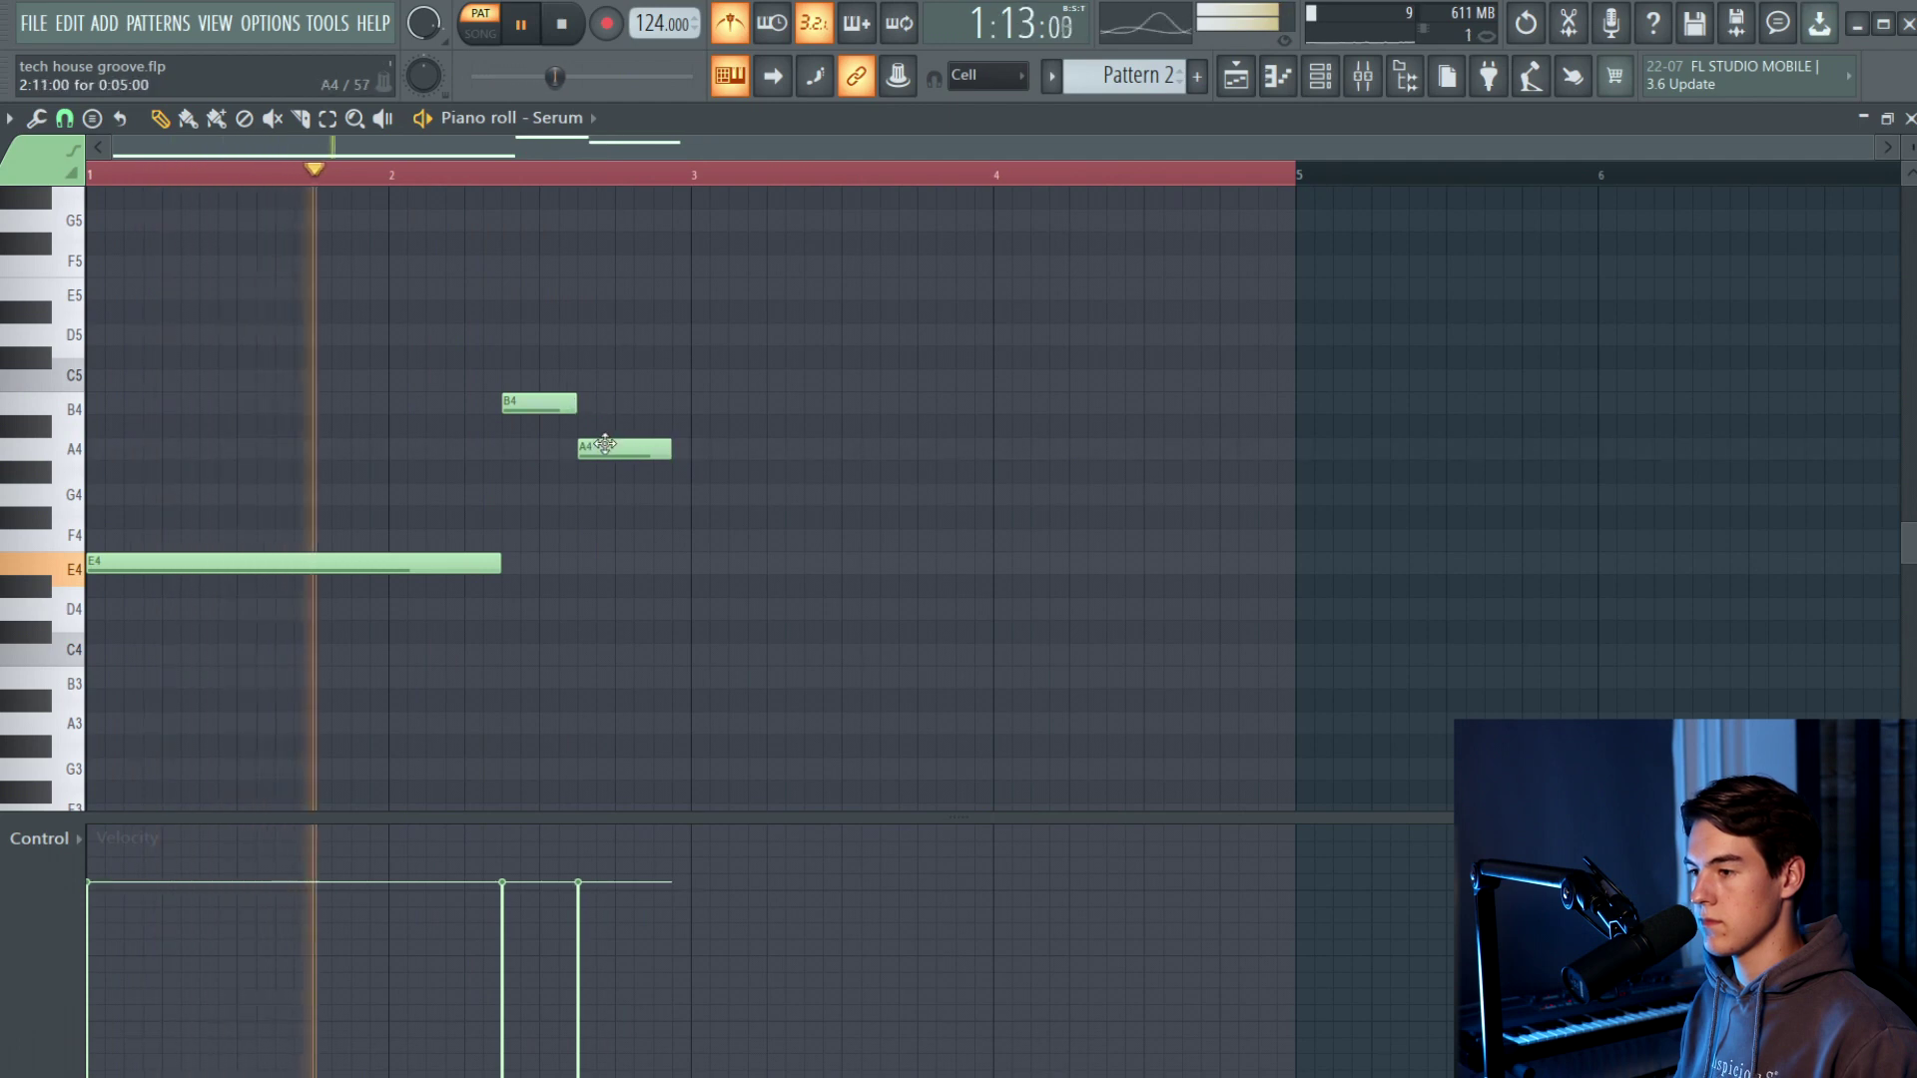
# - Shorten the A4 note to four steps and place a two-step G4 note after it, ending at bar 3
pyautogui.click(658, 494)
pyautogui.press('space')
pyautogui.moveTo(670, 449); pyautogui.dragTo(651, 449)
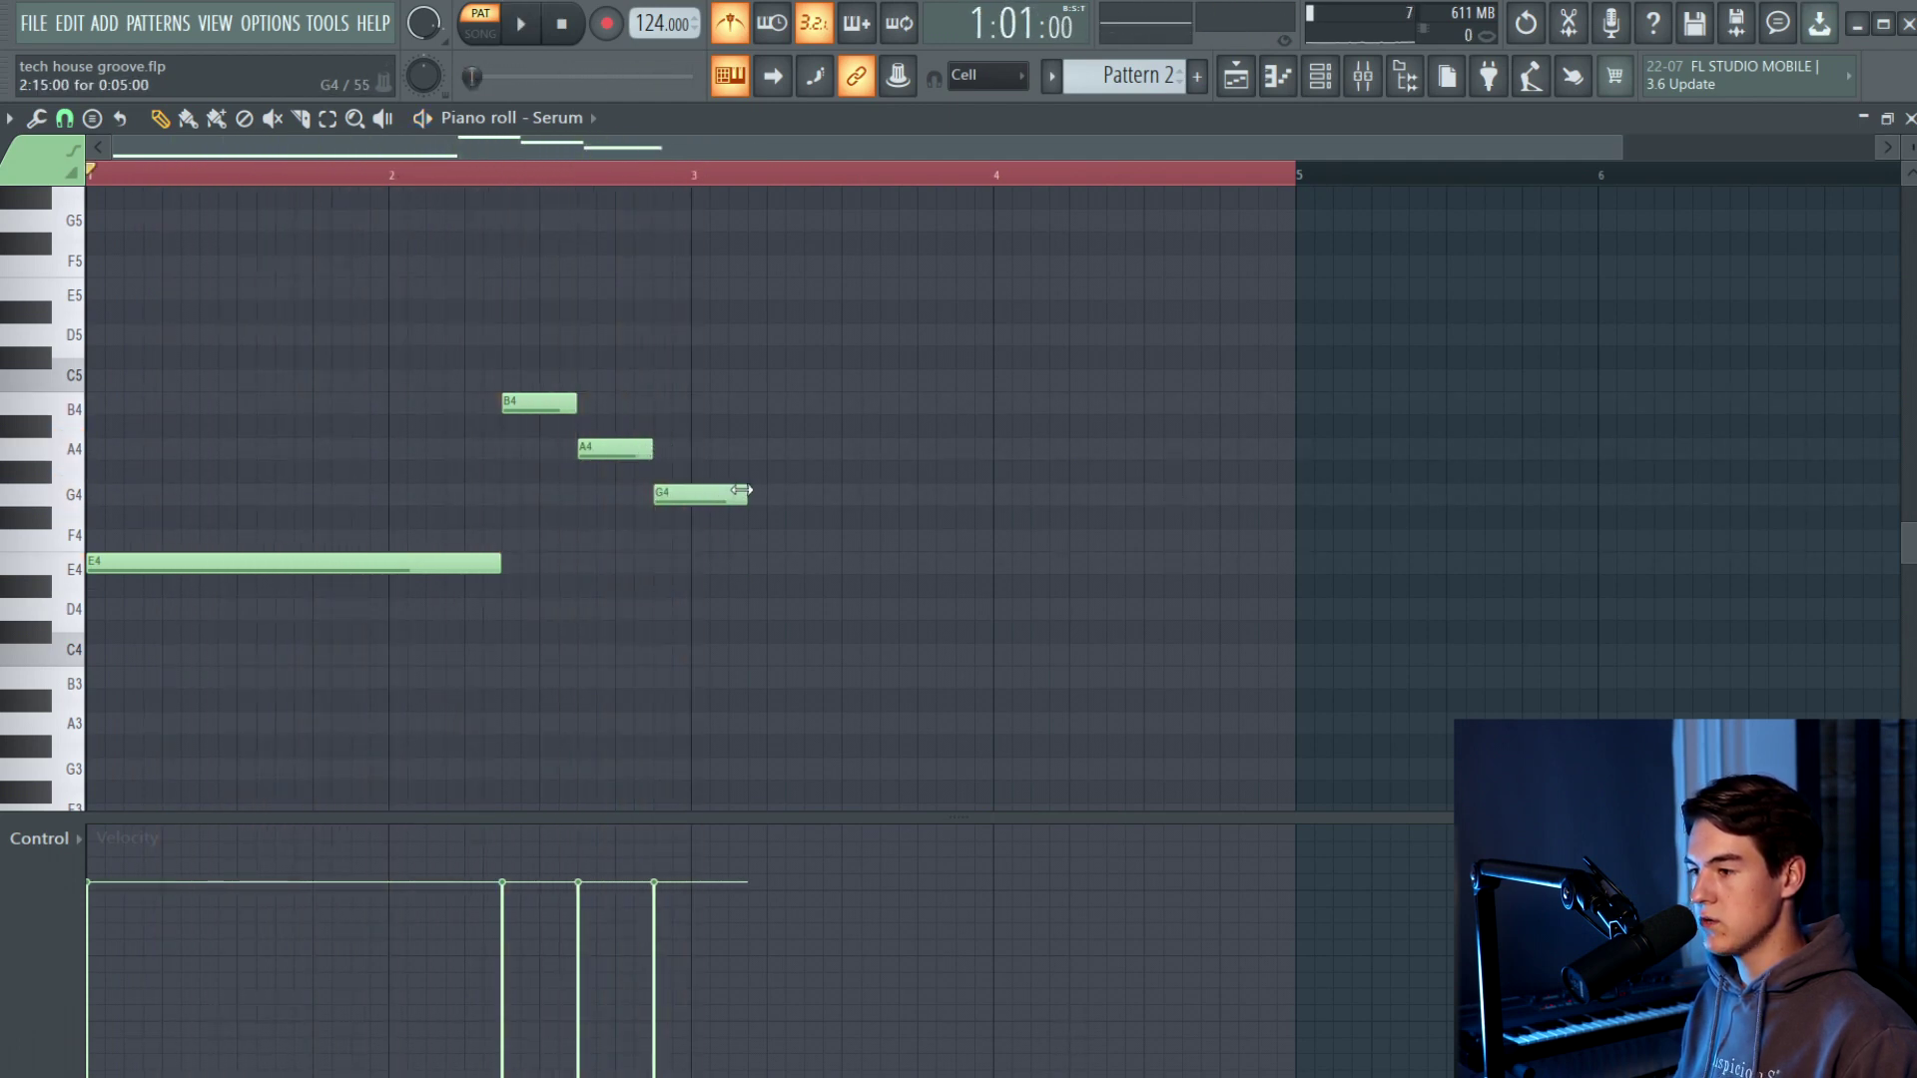
pyautogui.press('space')
pyautogui.moveTo(740, 490); pyautogui.dragTo(693, 493)
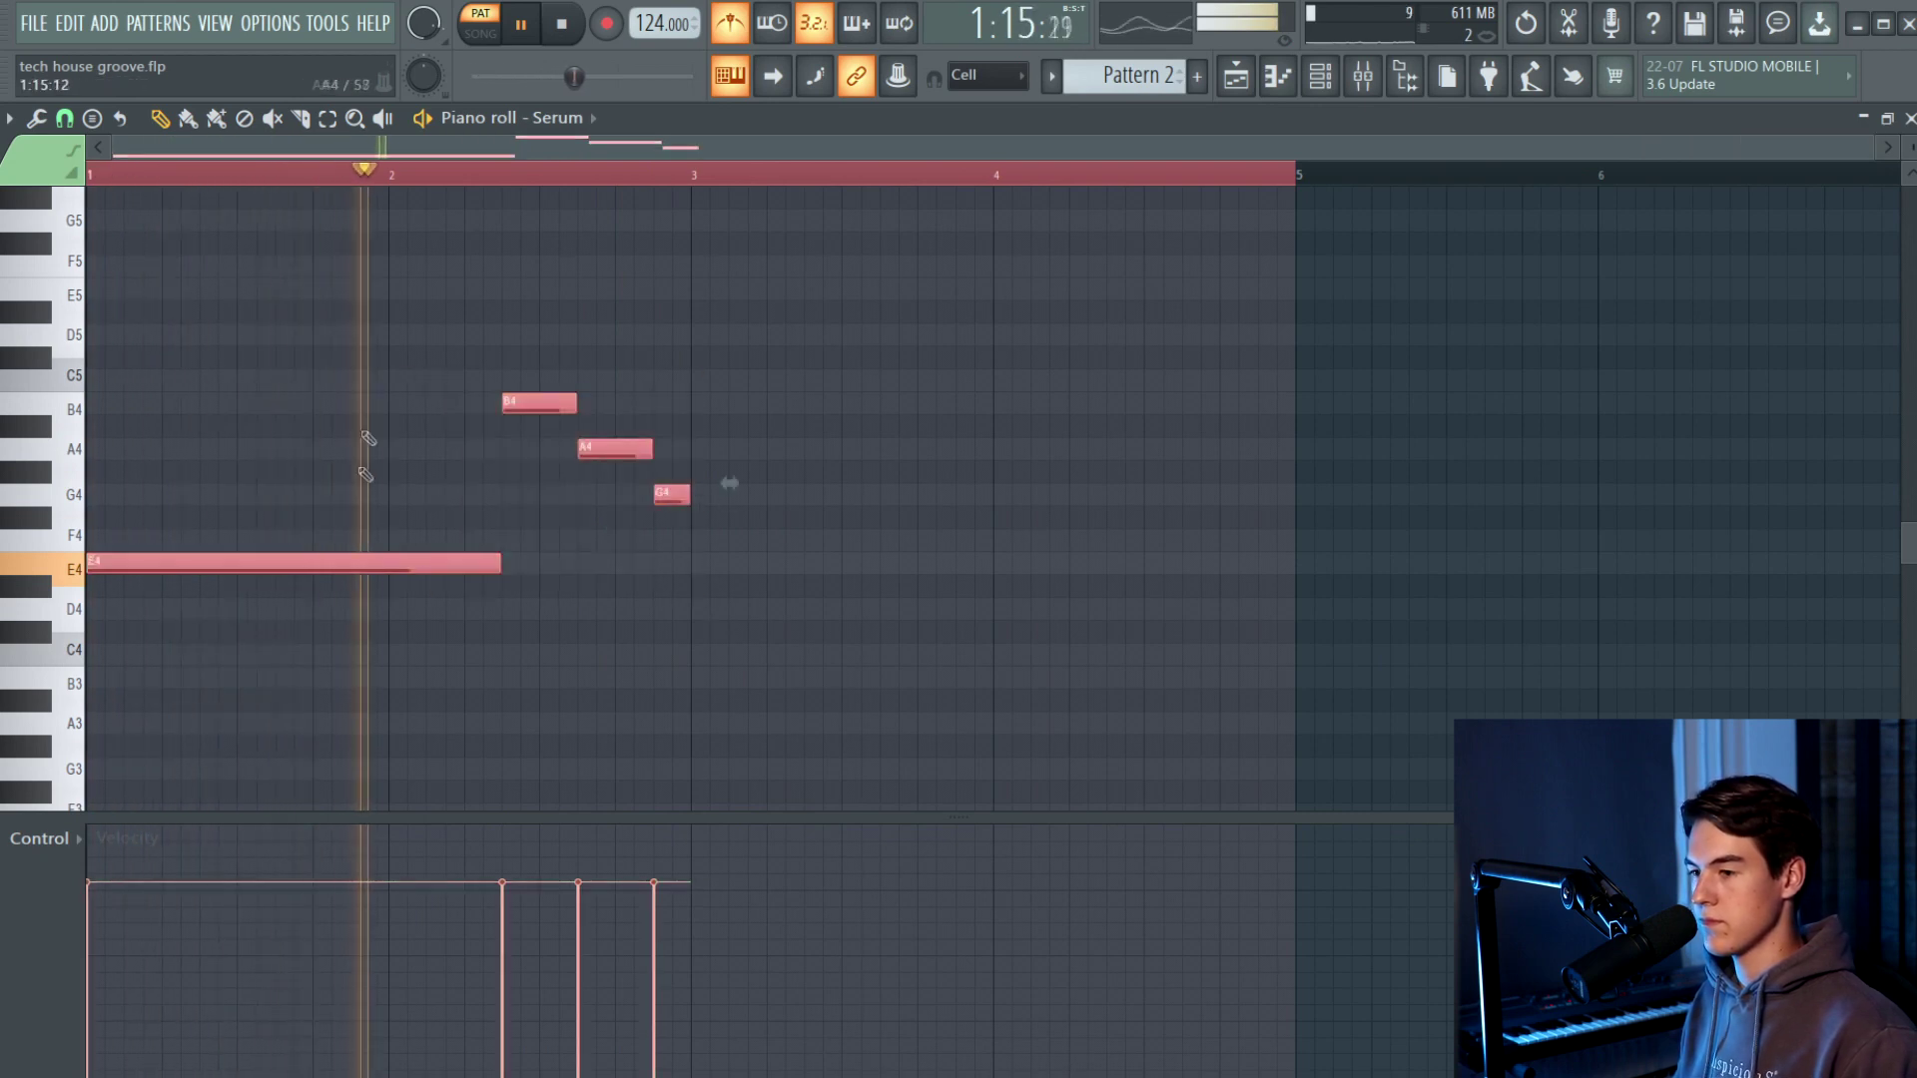
# - Duplicate the two-bar phrase into bars 3 and 4, and play back the result
pyautogui.moveTo(329, 561); pyautogui.dragTo(942, 559)
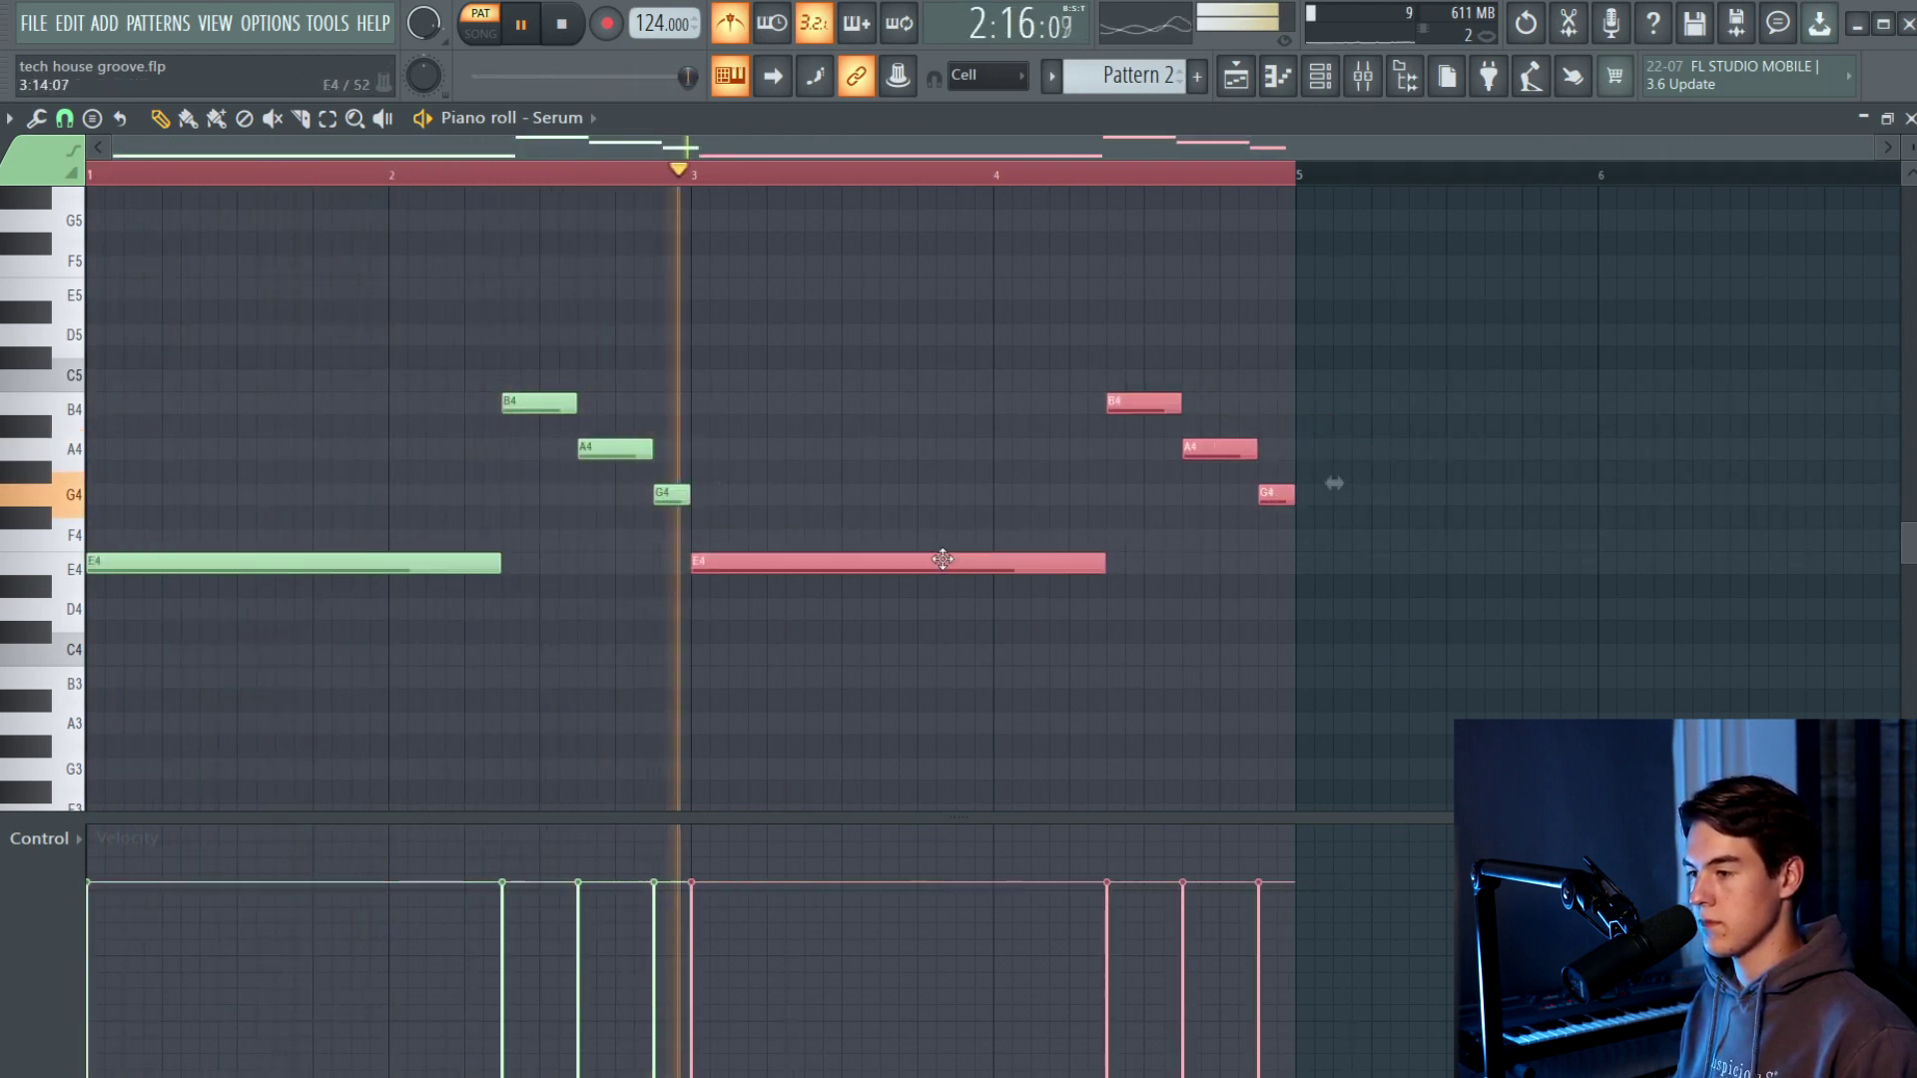
pyautogui.click(1019, 633)
pyautogui.keyDown('ctrl'); pyautogui.scroll(-2, 1098, 559); pyautogui.keyUp('ctrl')
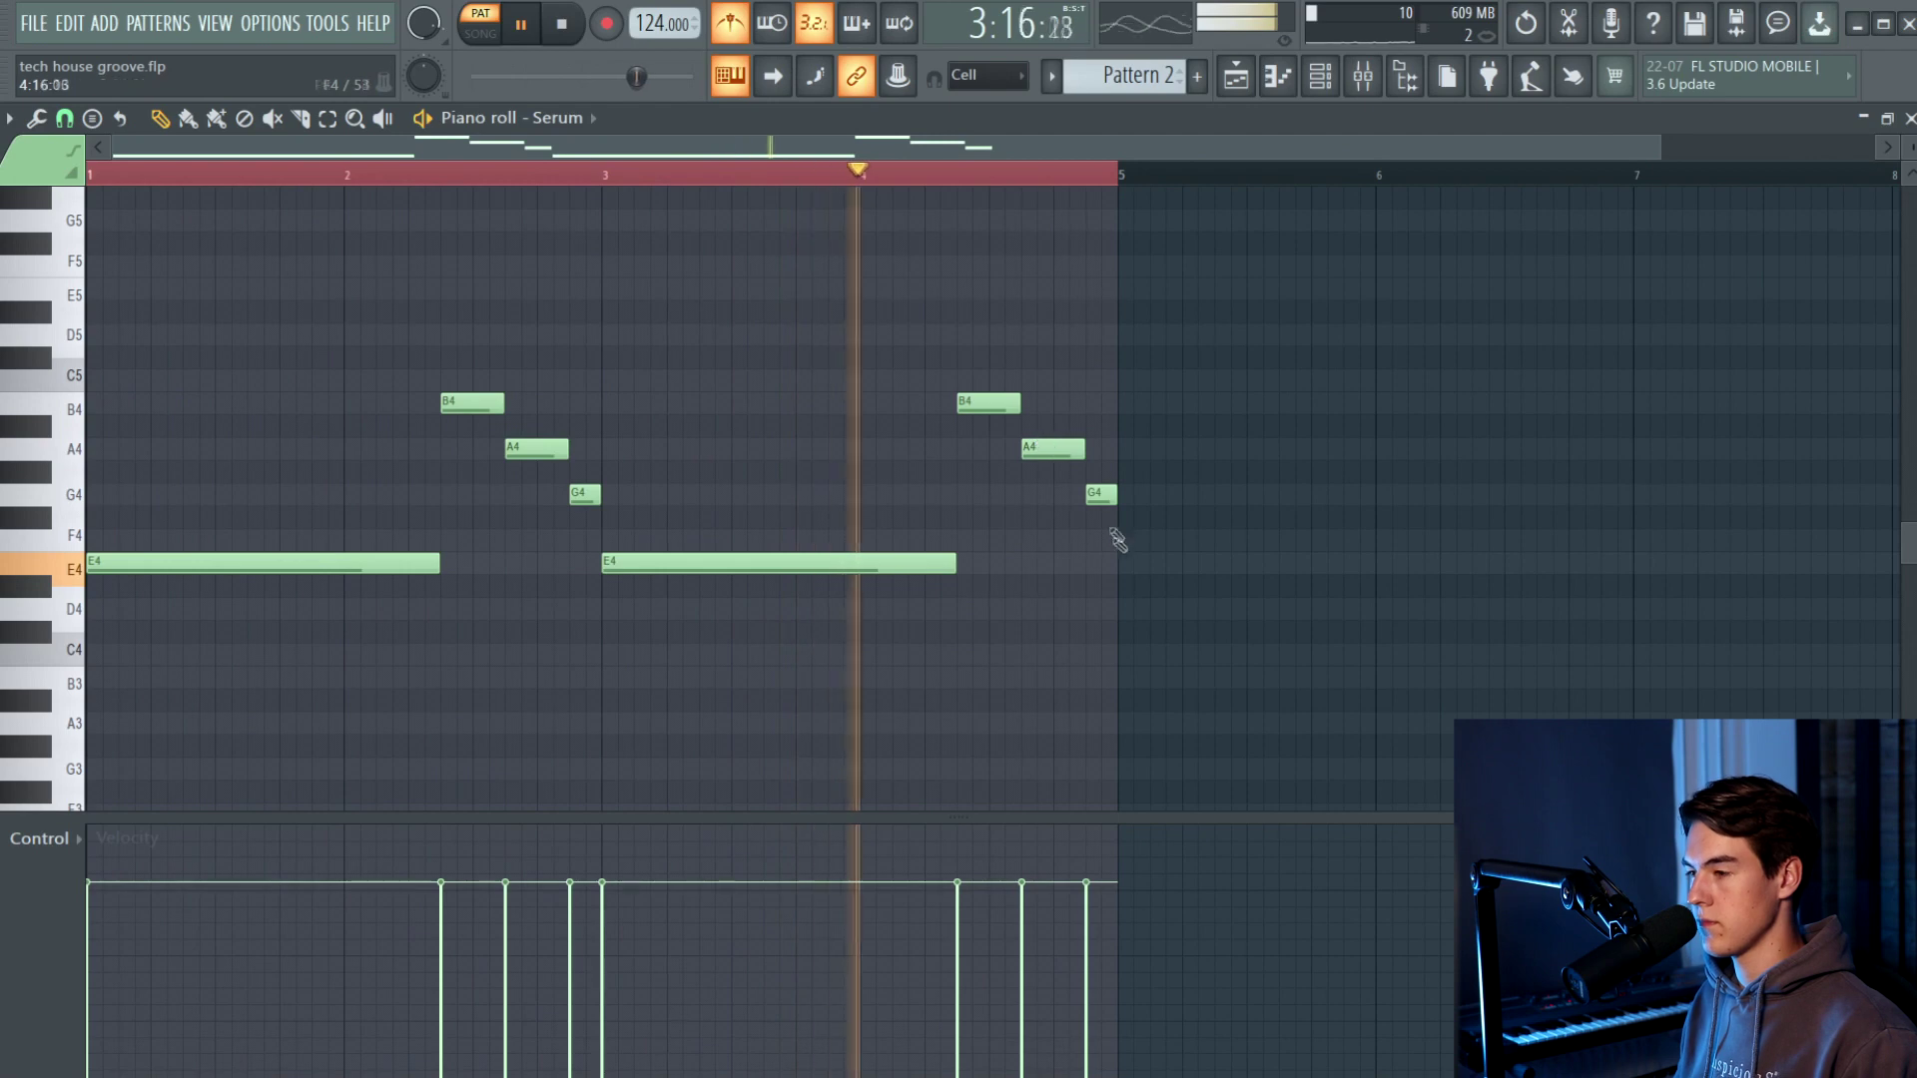
pyautogui.press('space')
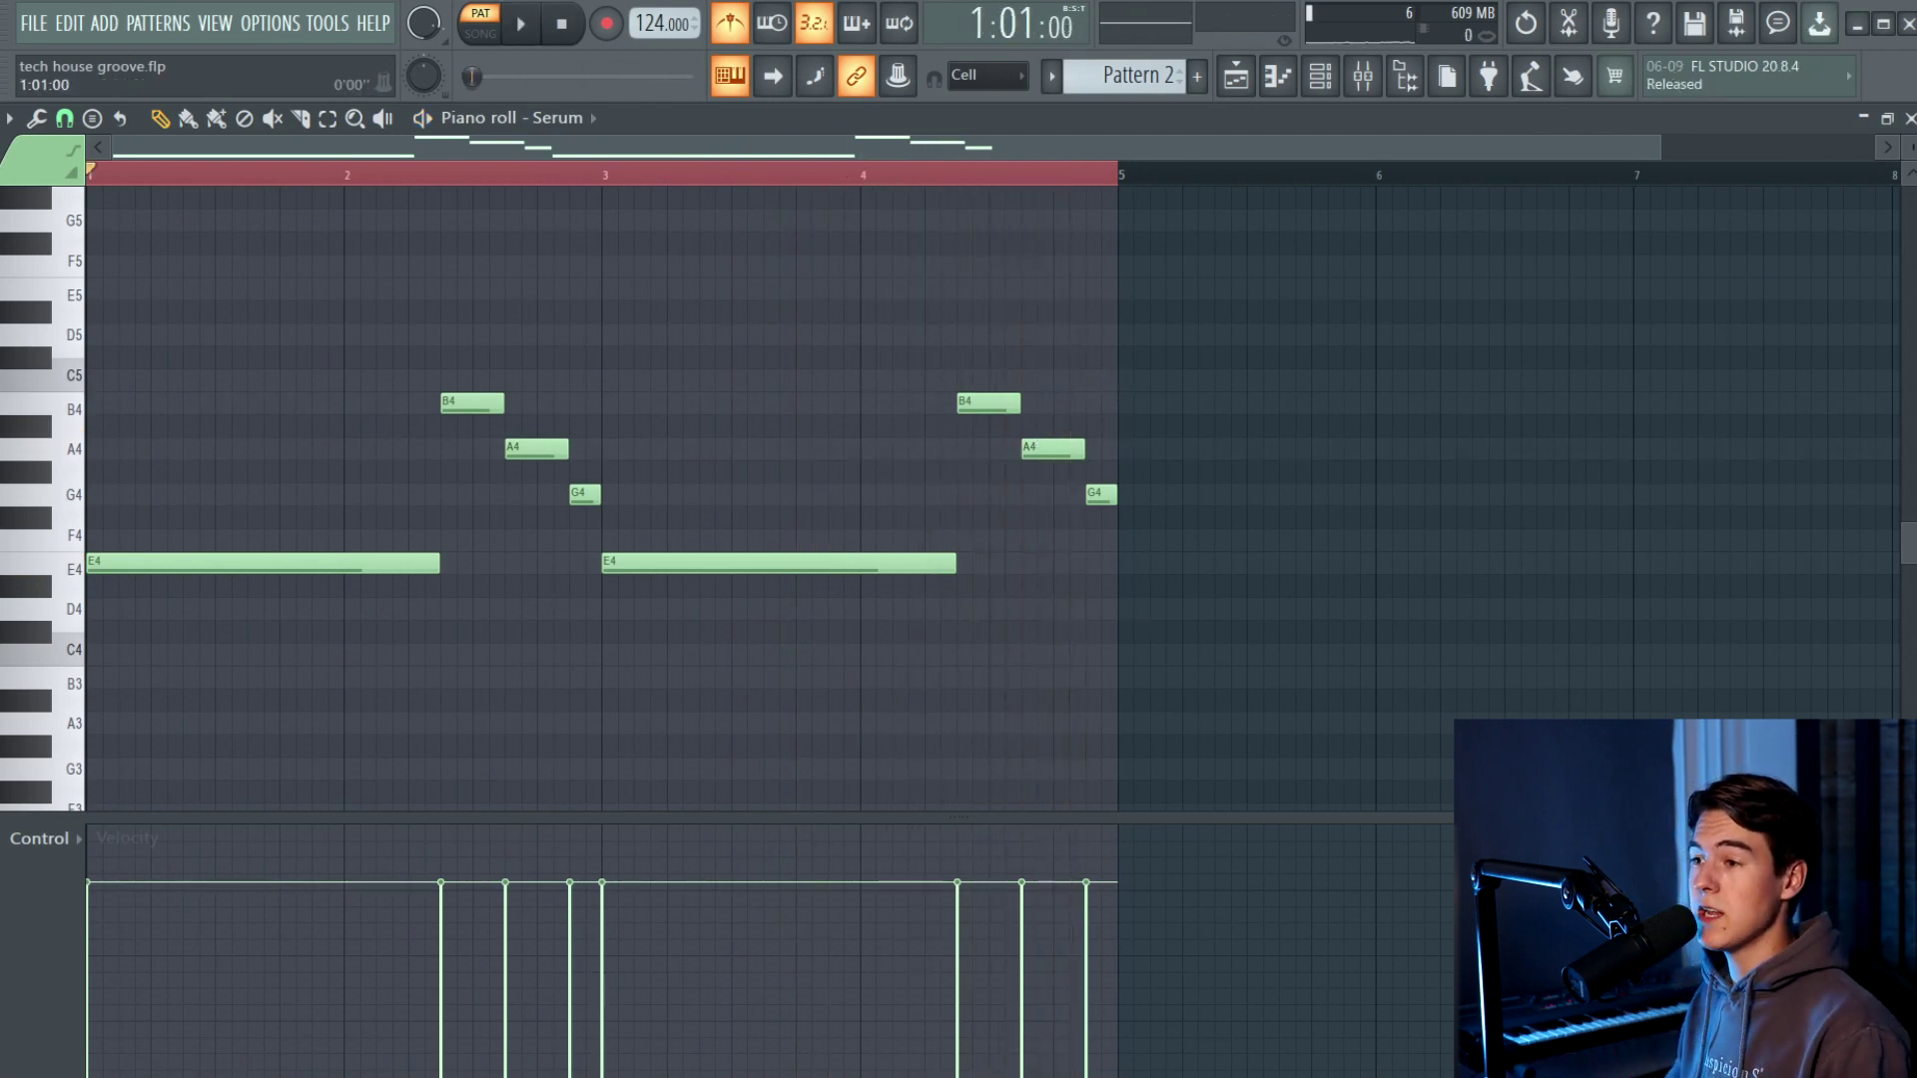
# - Raise the final G4 note at the end of bar 4 to E5 and listen to the changed ending
pyautogui.moveTo(779, 179); pyautogui.dragTo(489, 259)
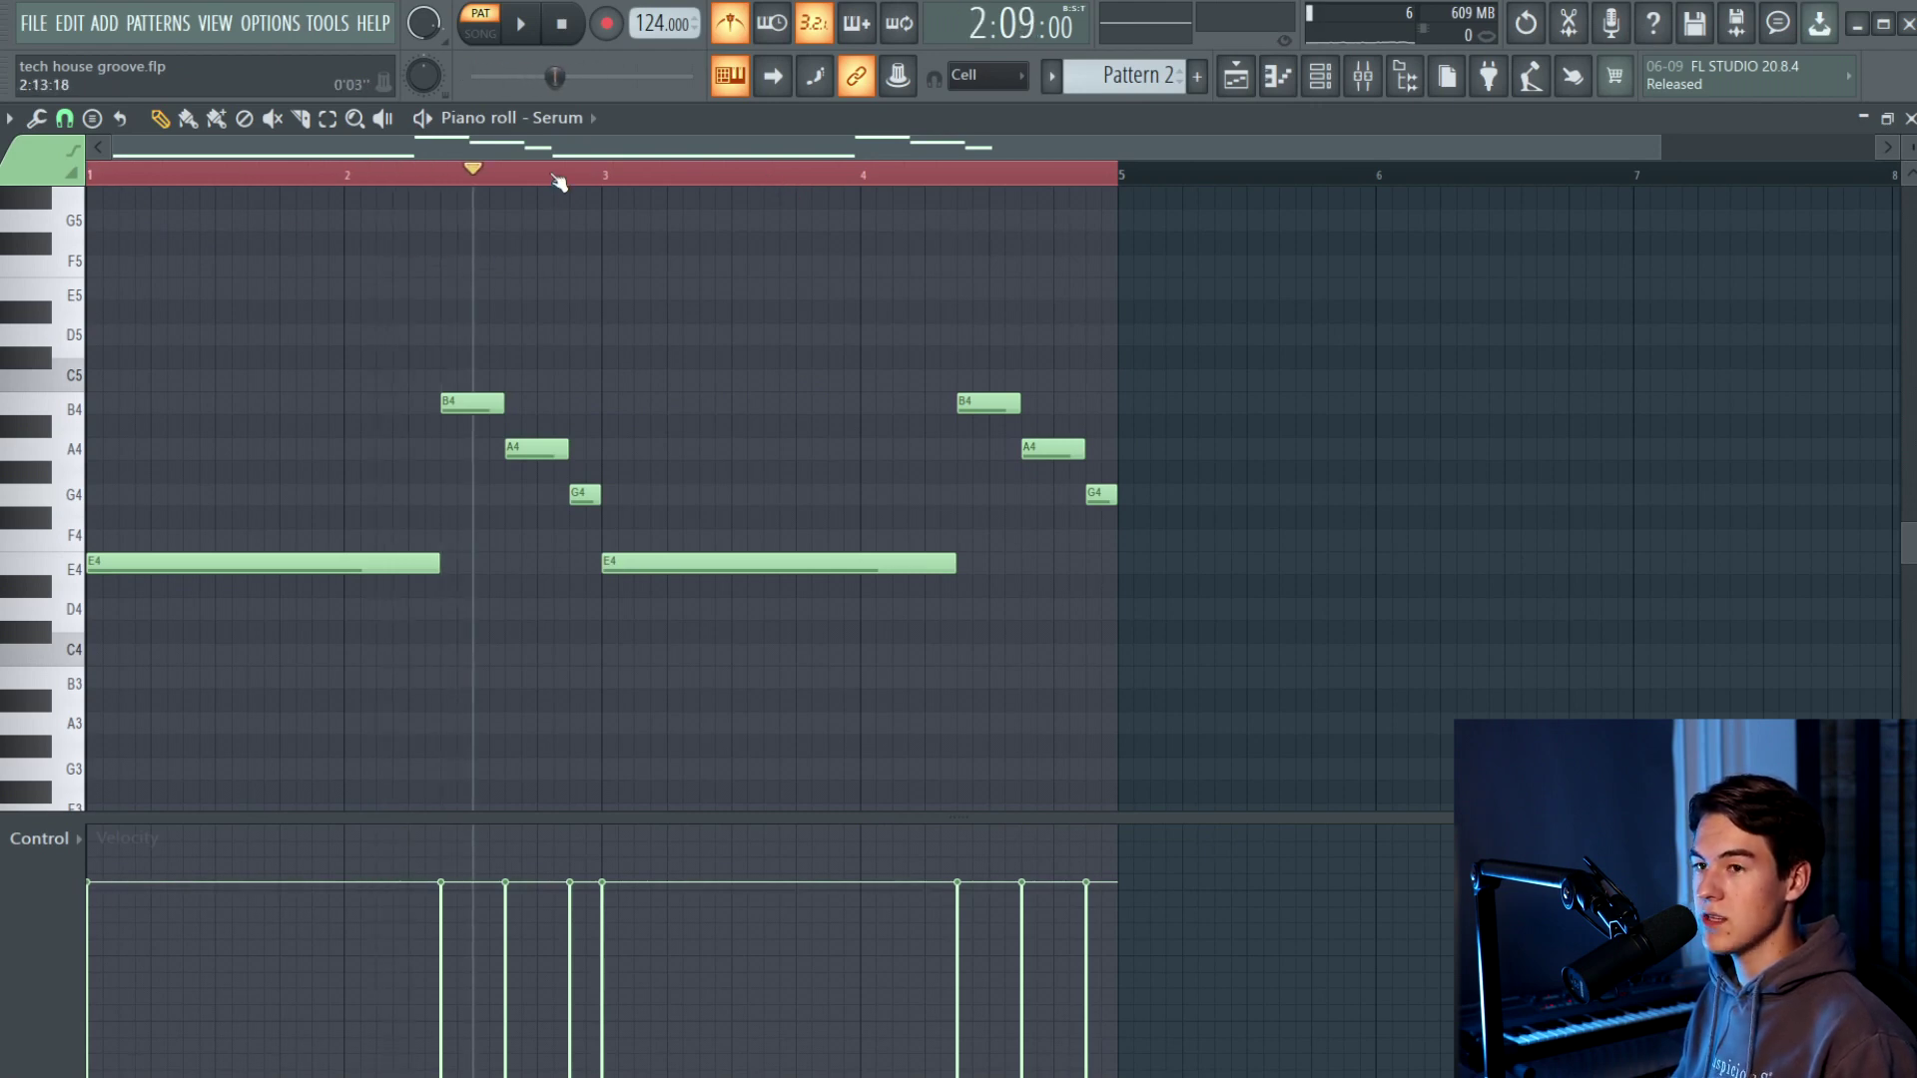
pyautogui.click(583, 186)
pyautogui.moveTo(583, 186); pyautogui.dragTo(941, 269)
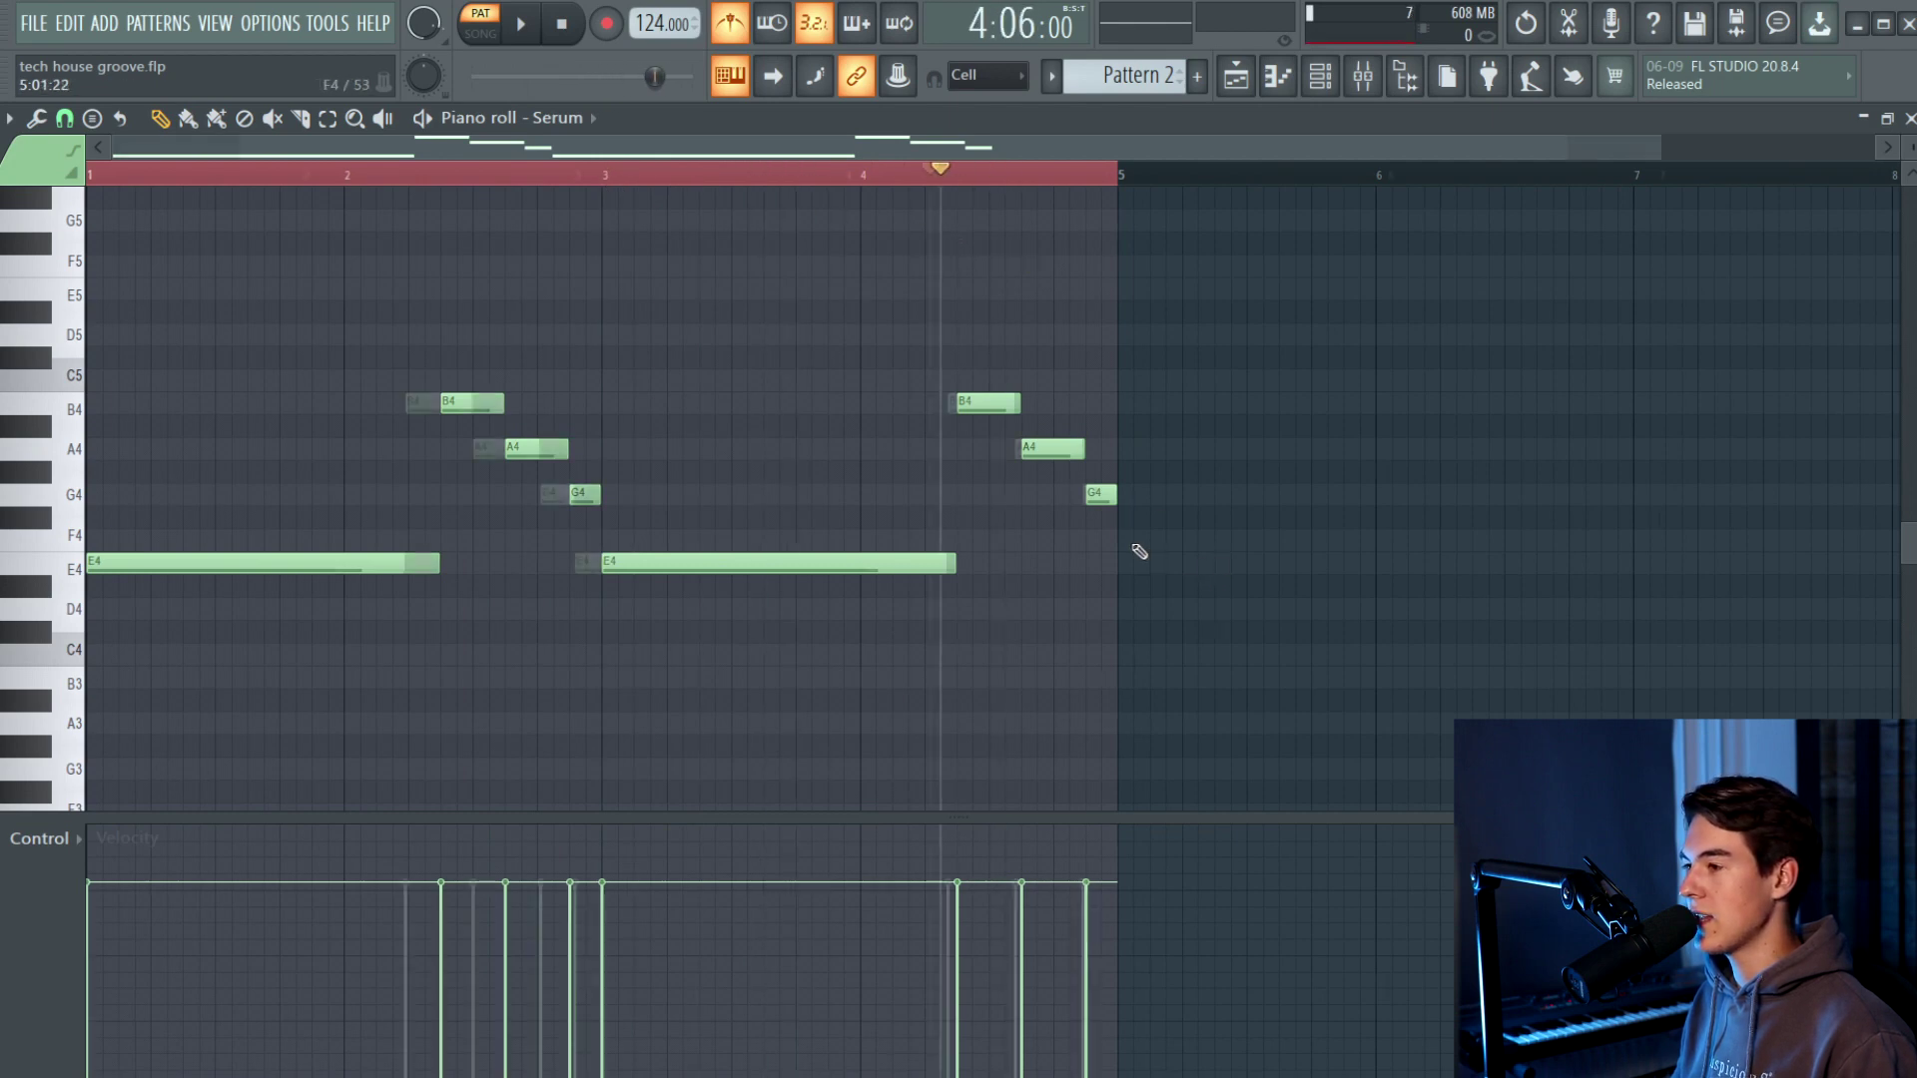
pyautogui.keyDown('ctrl'); pyautogui.scroll(2, 1136, 549); pyautogui.keyUp('ctrl')
pyautogui.moveTo(1088, 499); pyautogui.dragTo(1068, 281)
pyautogui.press('space')
pyautogui.press('space')
pyautogui.scroll(-2, 1098, 455)
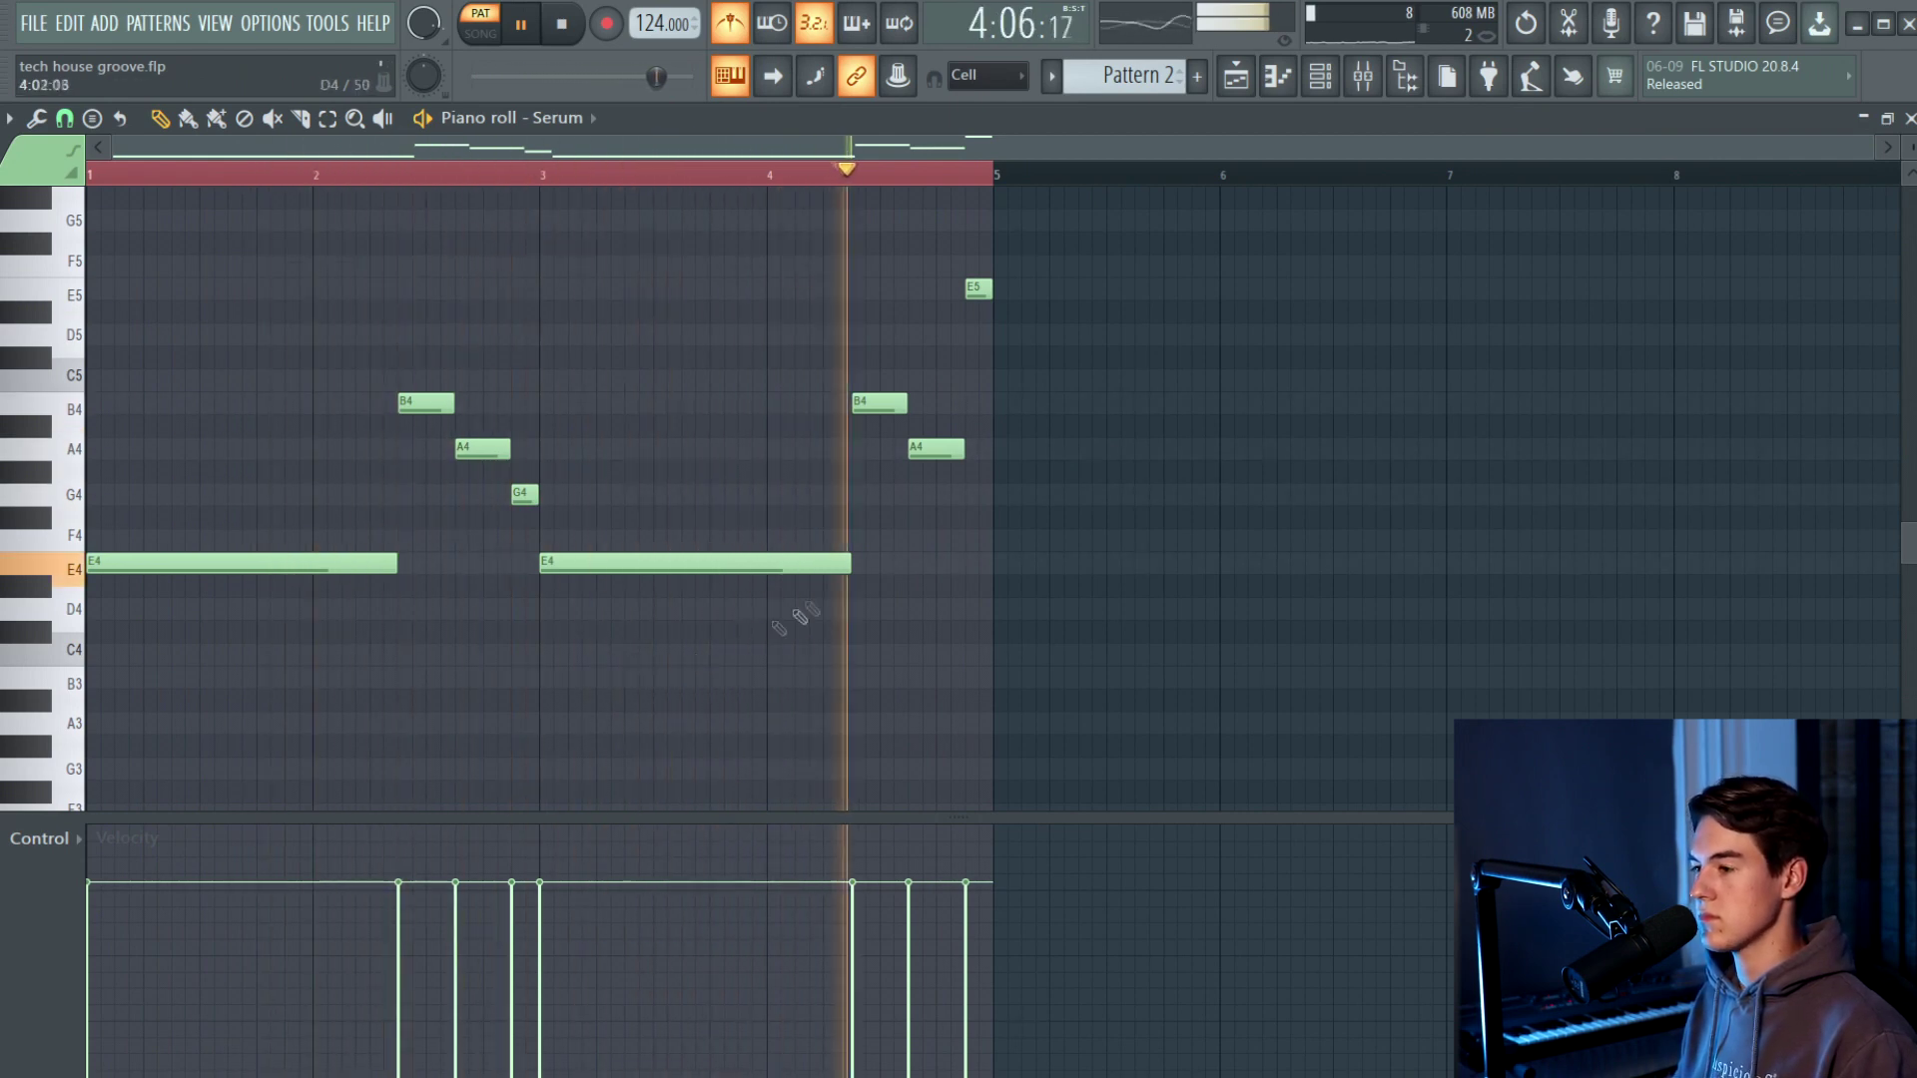
pyautogui.press('space')
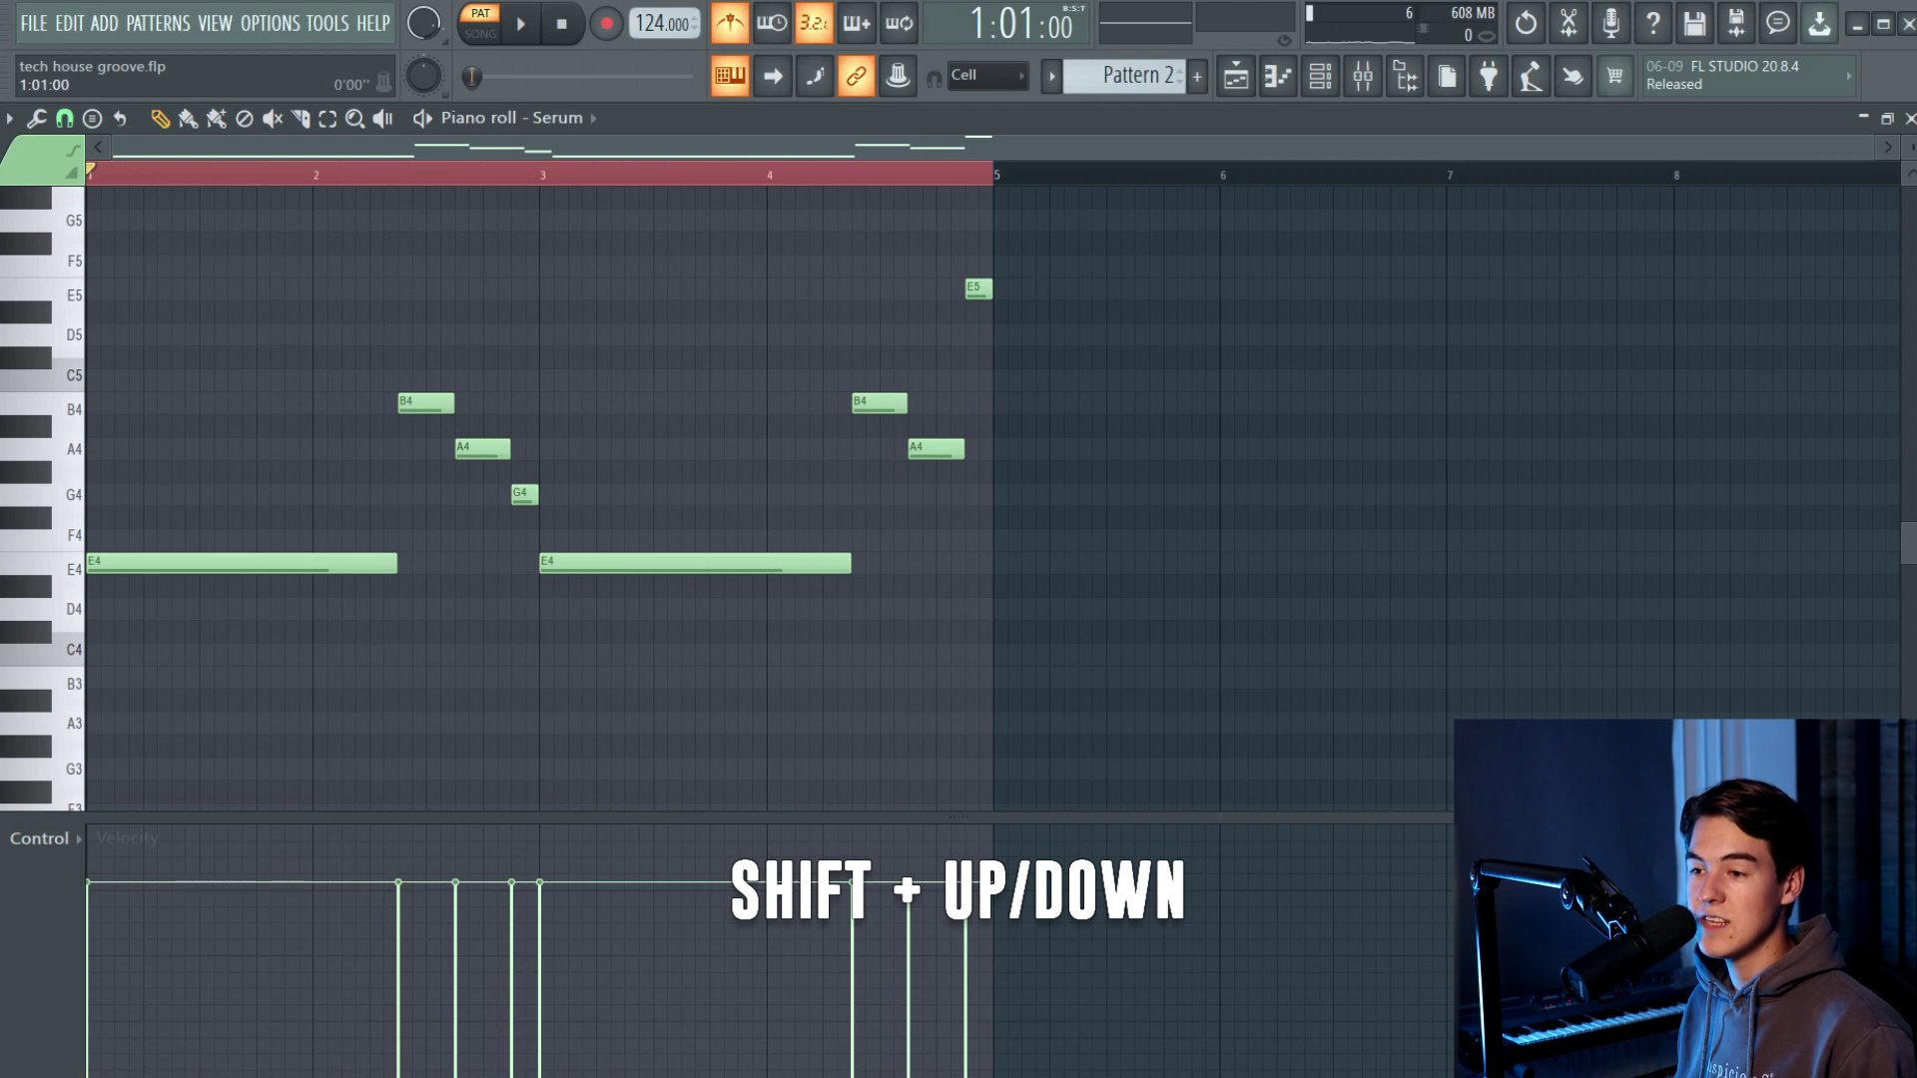
# - Transpose the whole bassline up one semitone so its root is F4, and play it back
pyautogui.hotkey('shift', 'Up')
pyautogui.press('space')
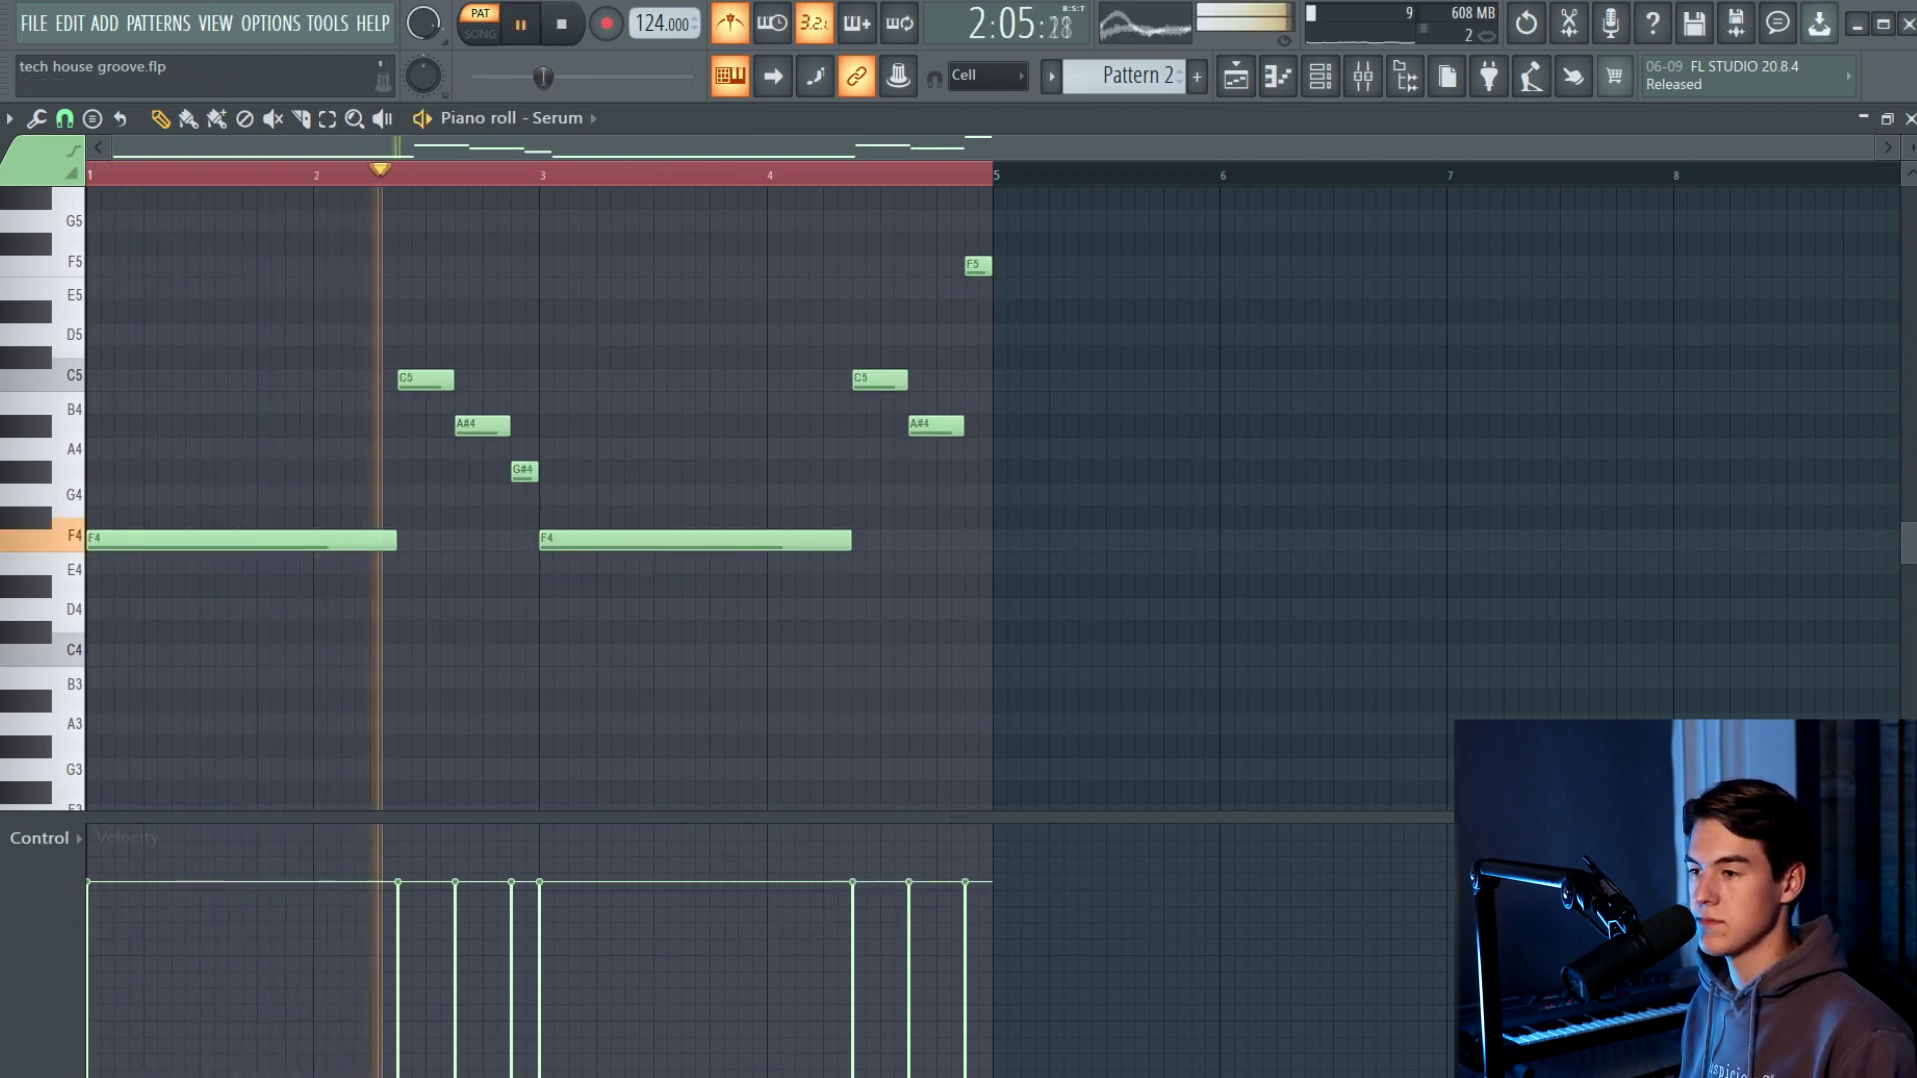
pyautogui.press('space')
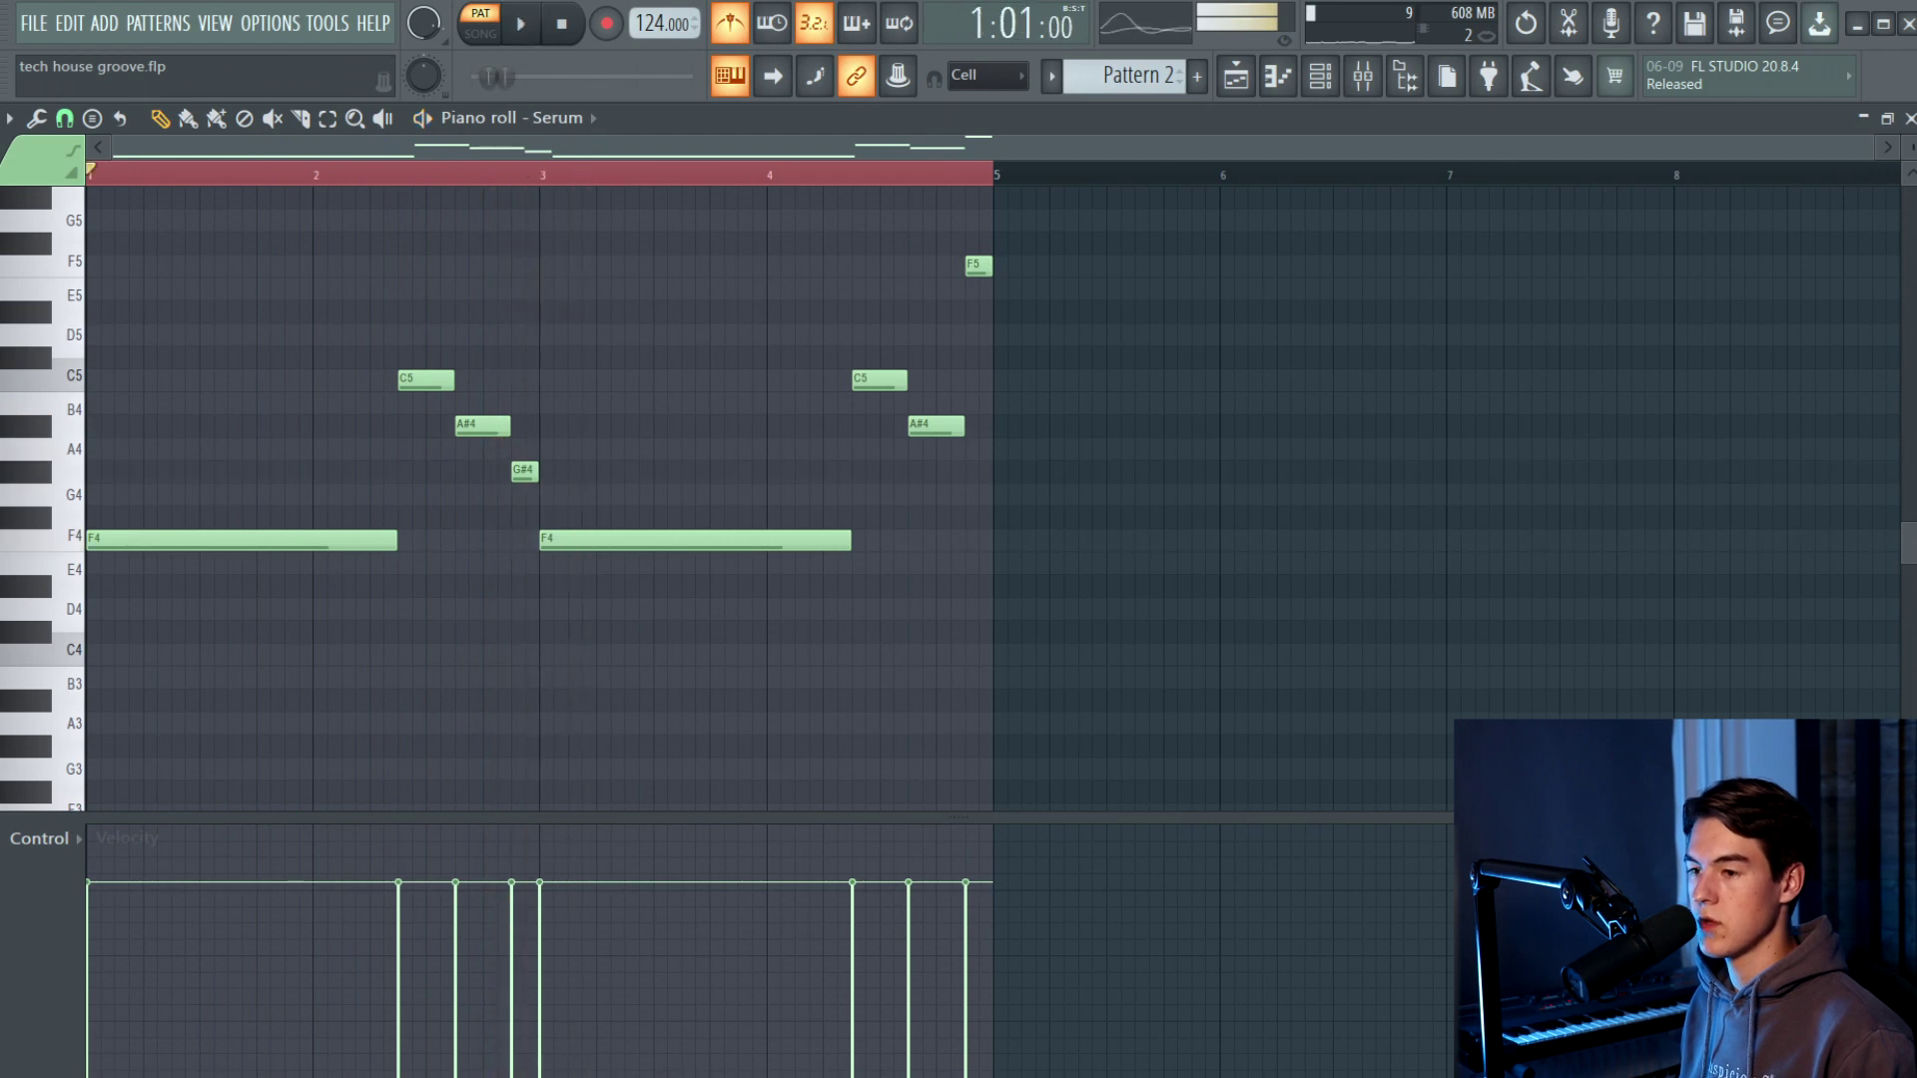
# - Transpose the whole bassline down two semitones so its root is D#4, and play it back
pyautogui.hotkey('shift', 'Down')
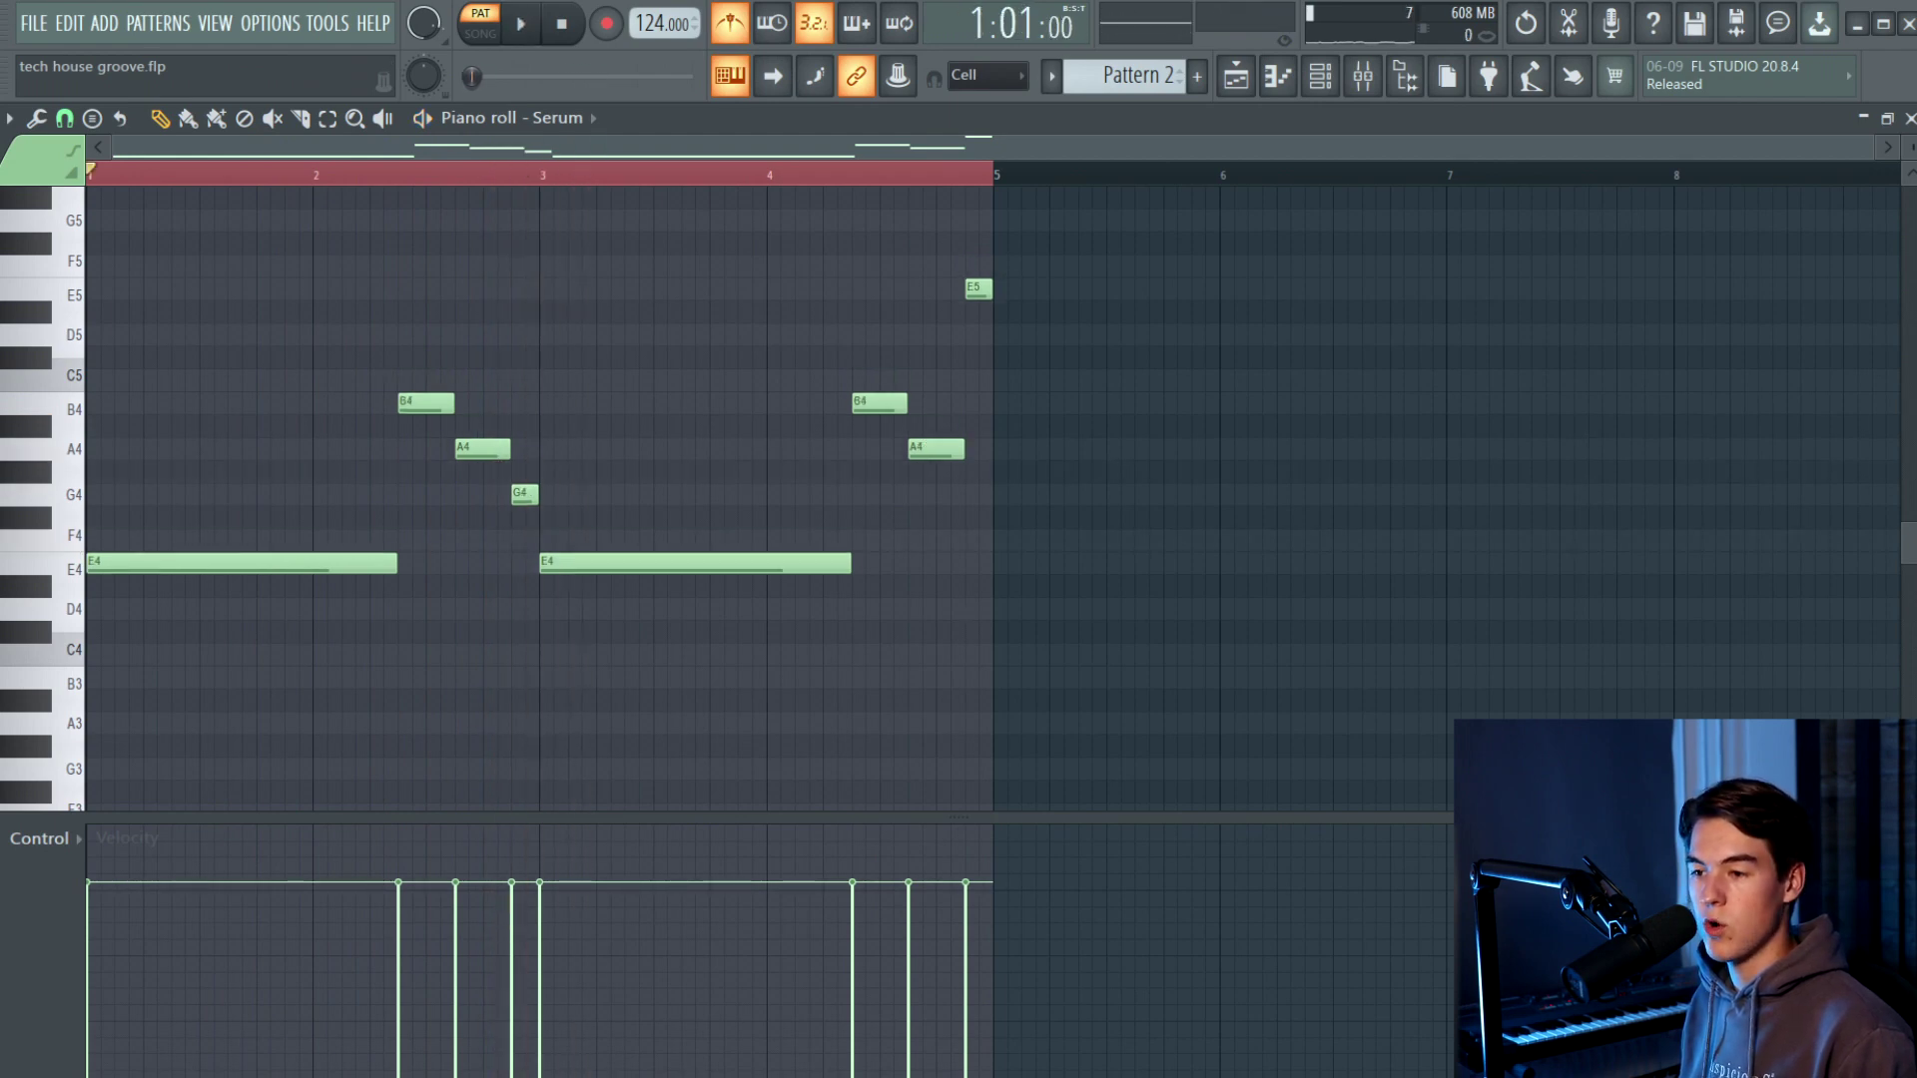
pyautogui.hotkey('shift', 'Down')
pyautogui.press('space')
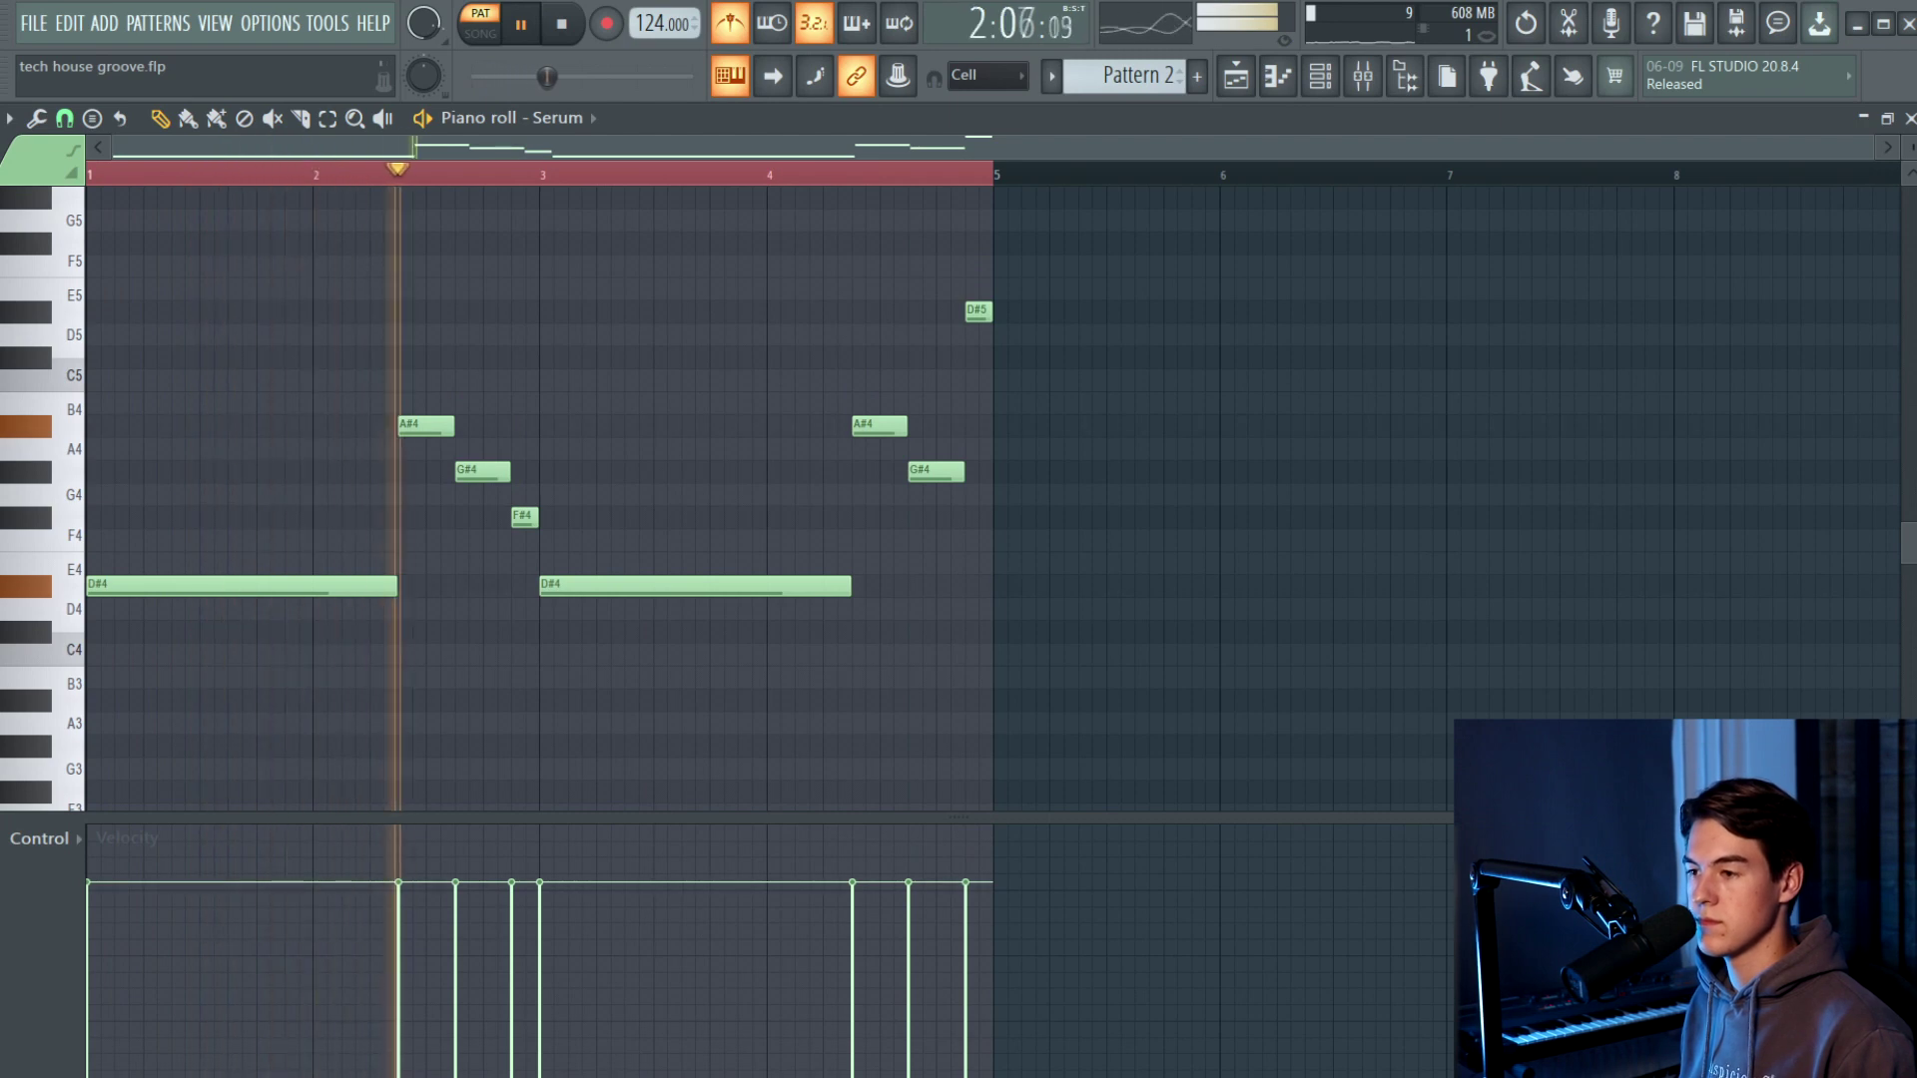
pyautogui.press('space')
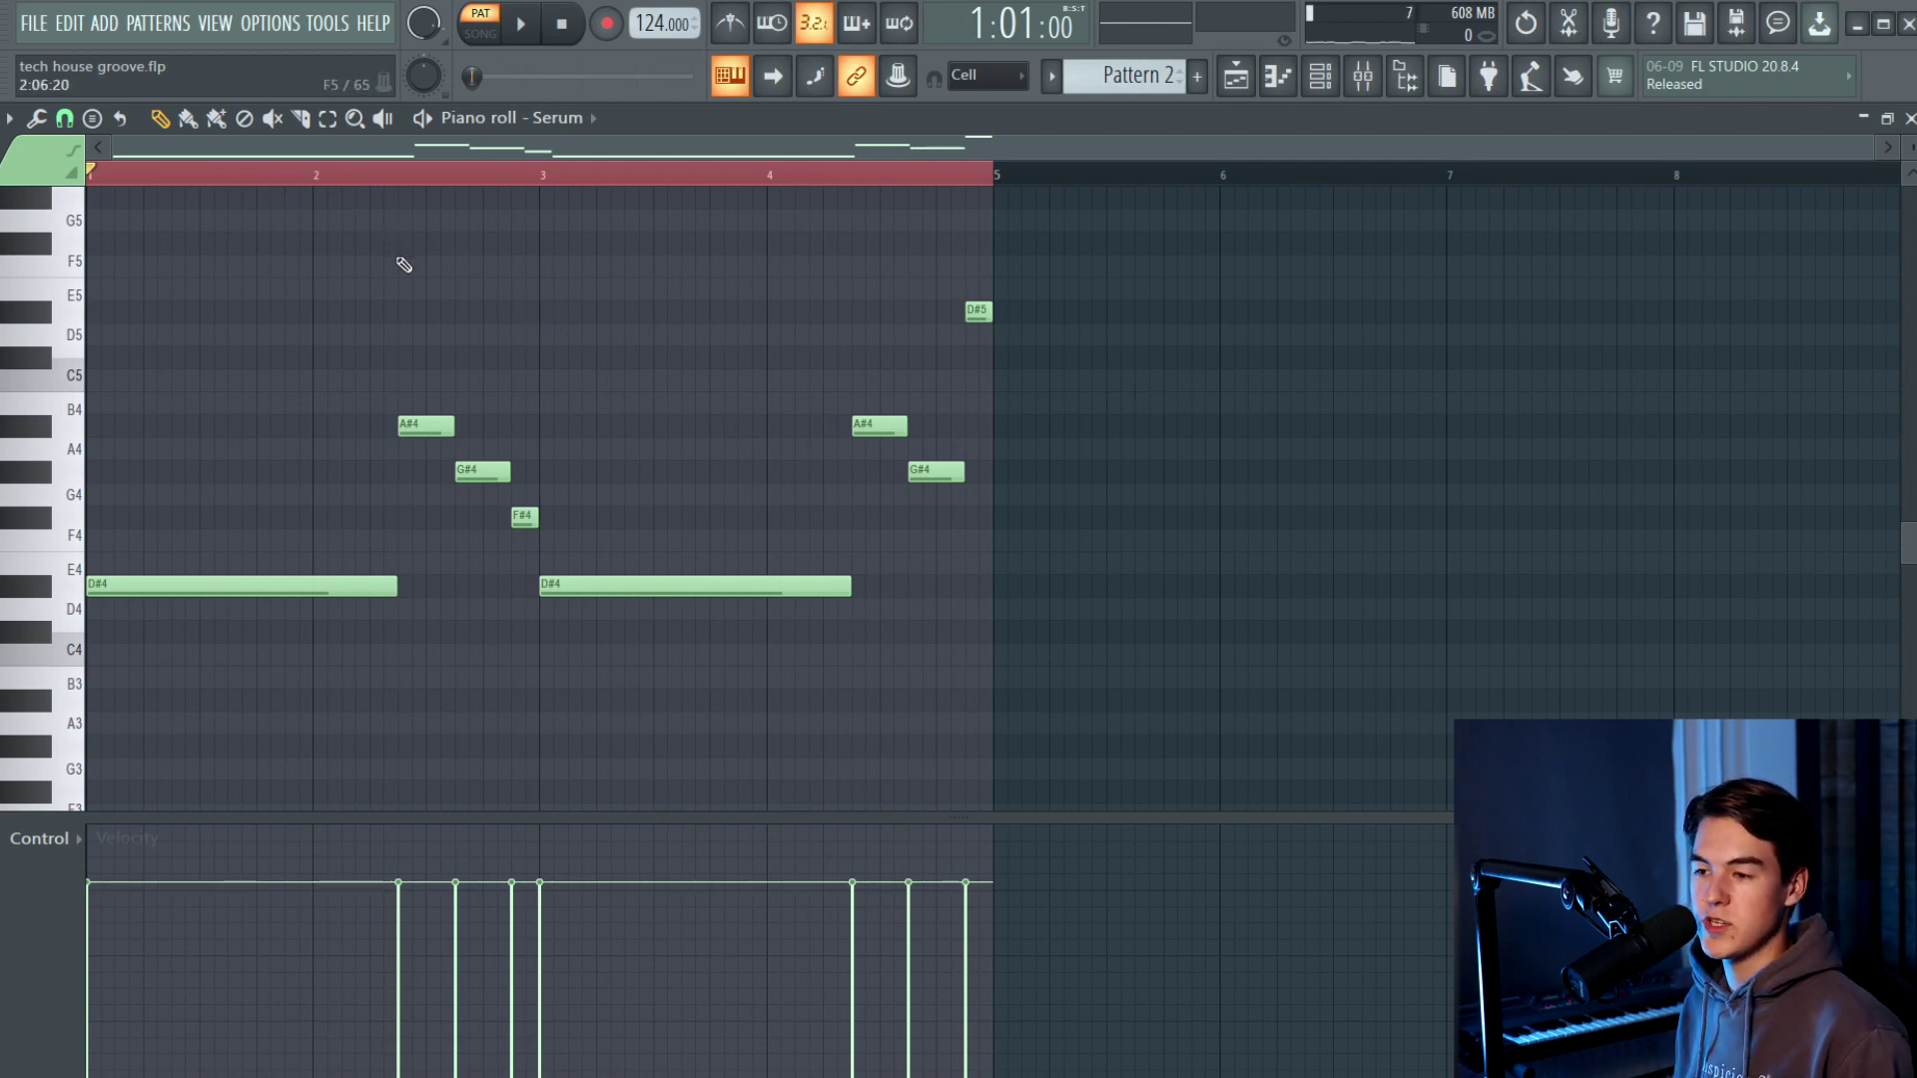
# - Transpose the whole bassline up one semitone so its root is E4, and play it back
pyautogui.hotkey('shift', 'Up')
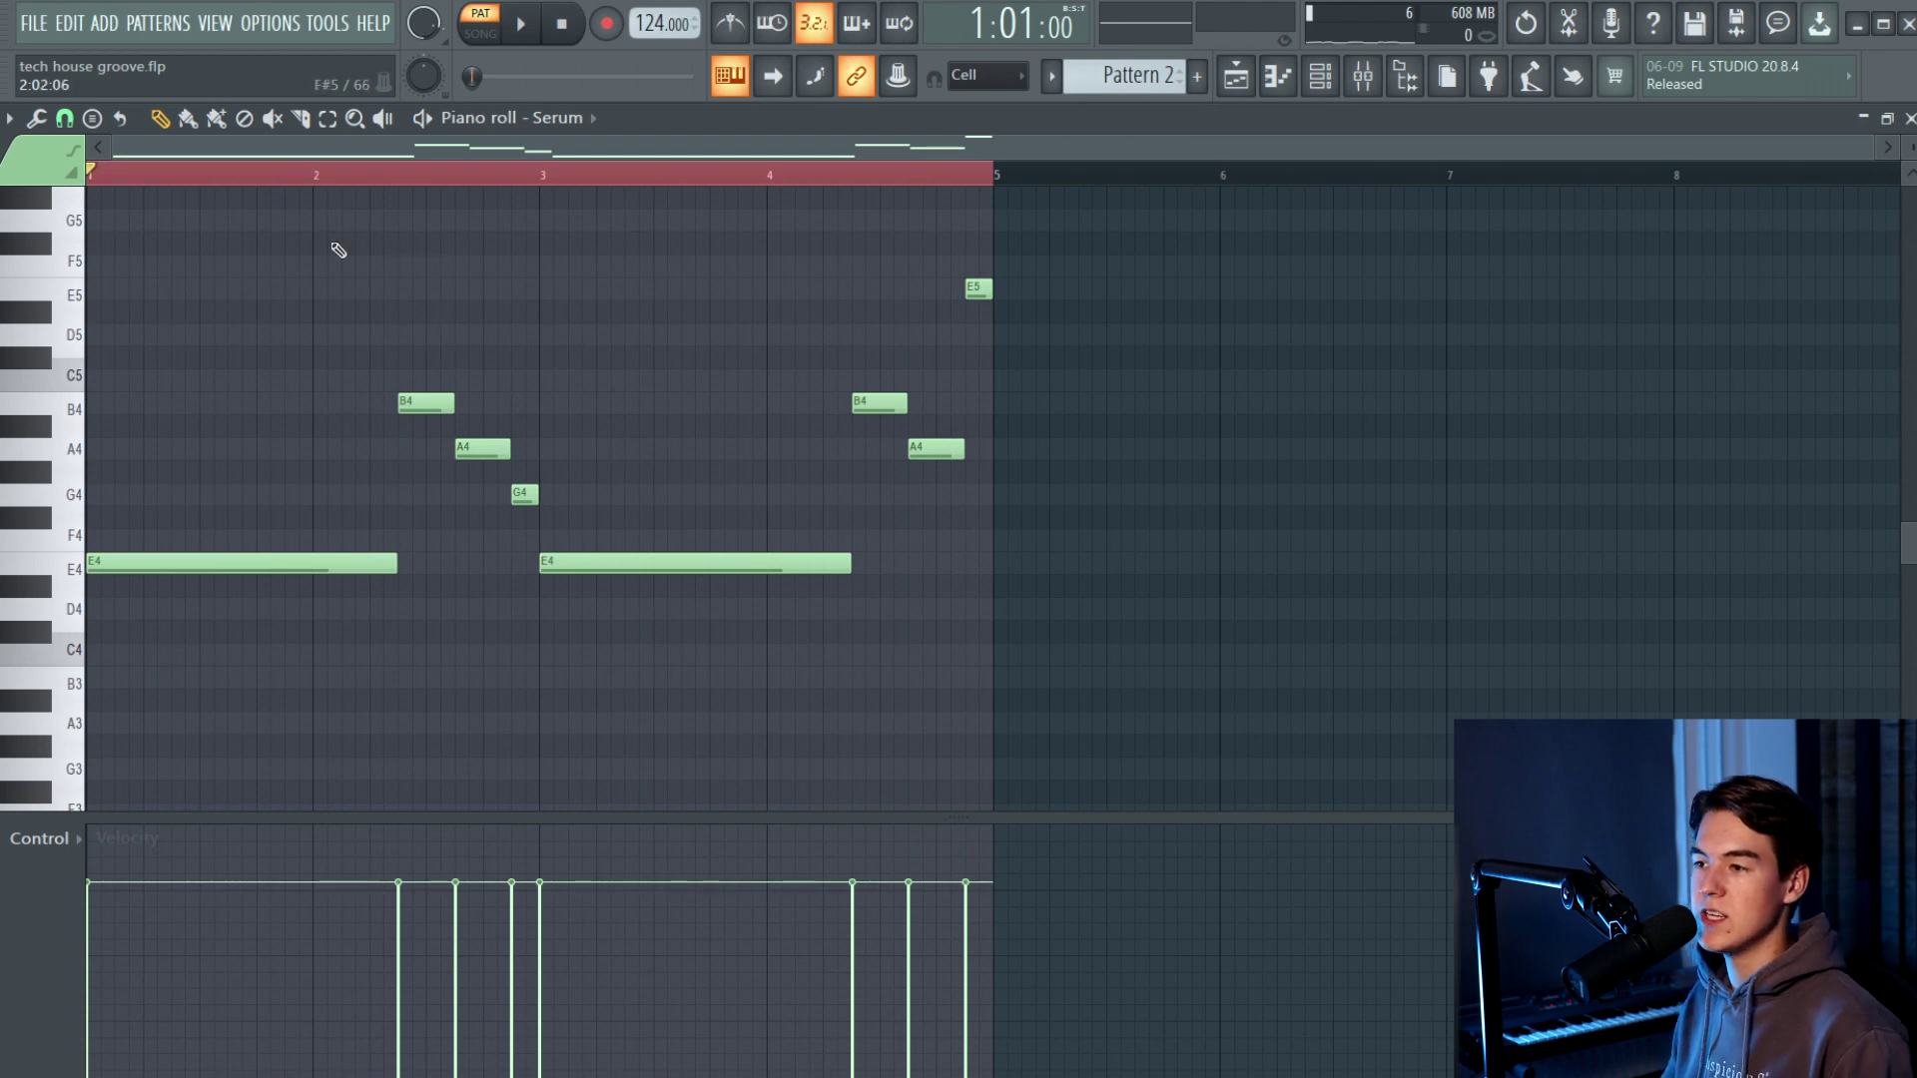
pyautogui.press('space')
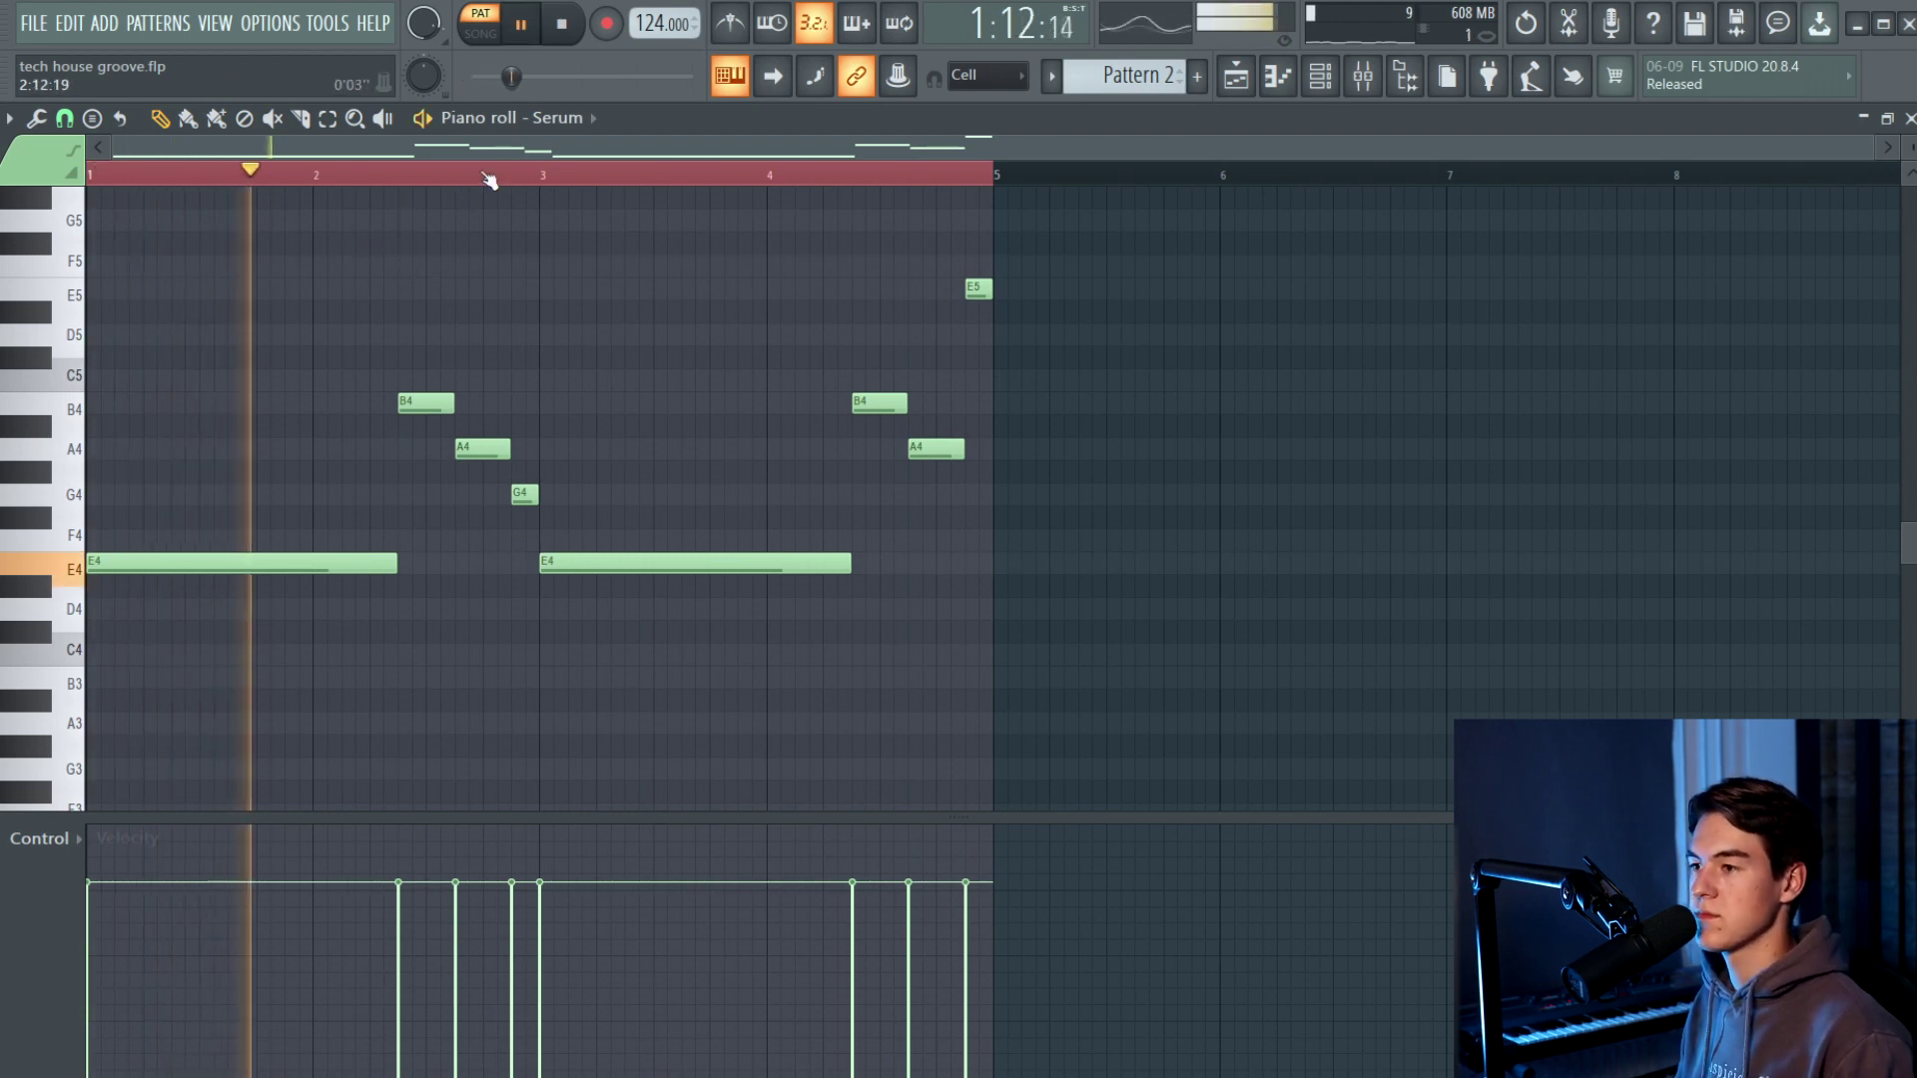
pyautogui.scroll(2, 489, 180)
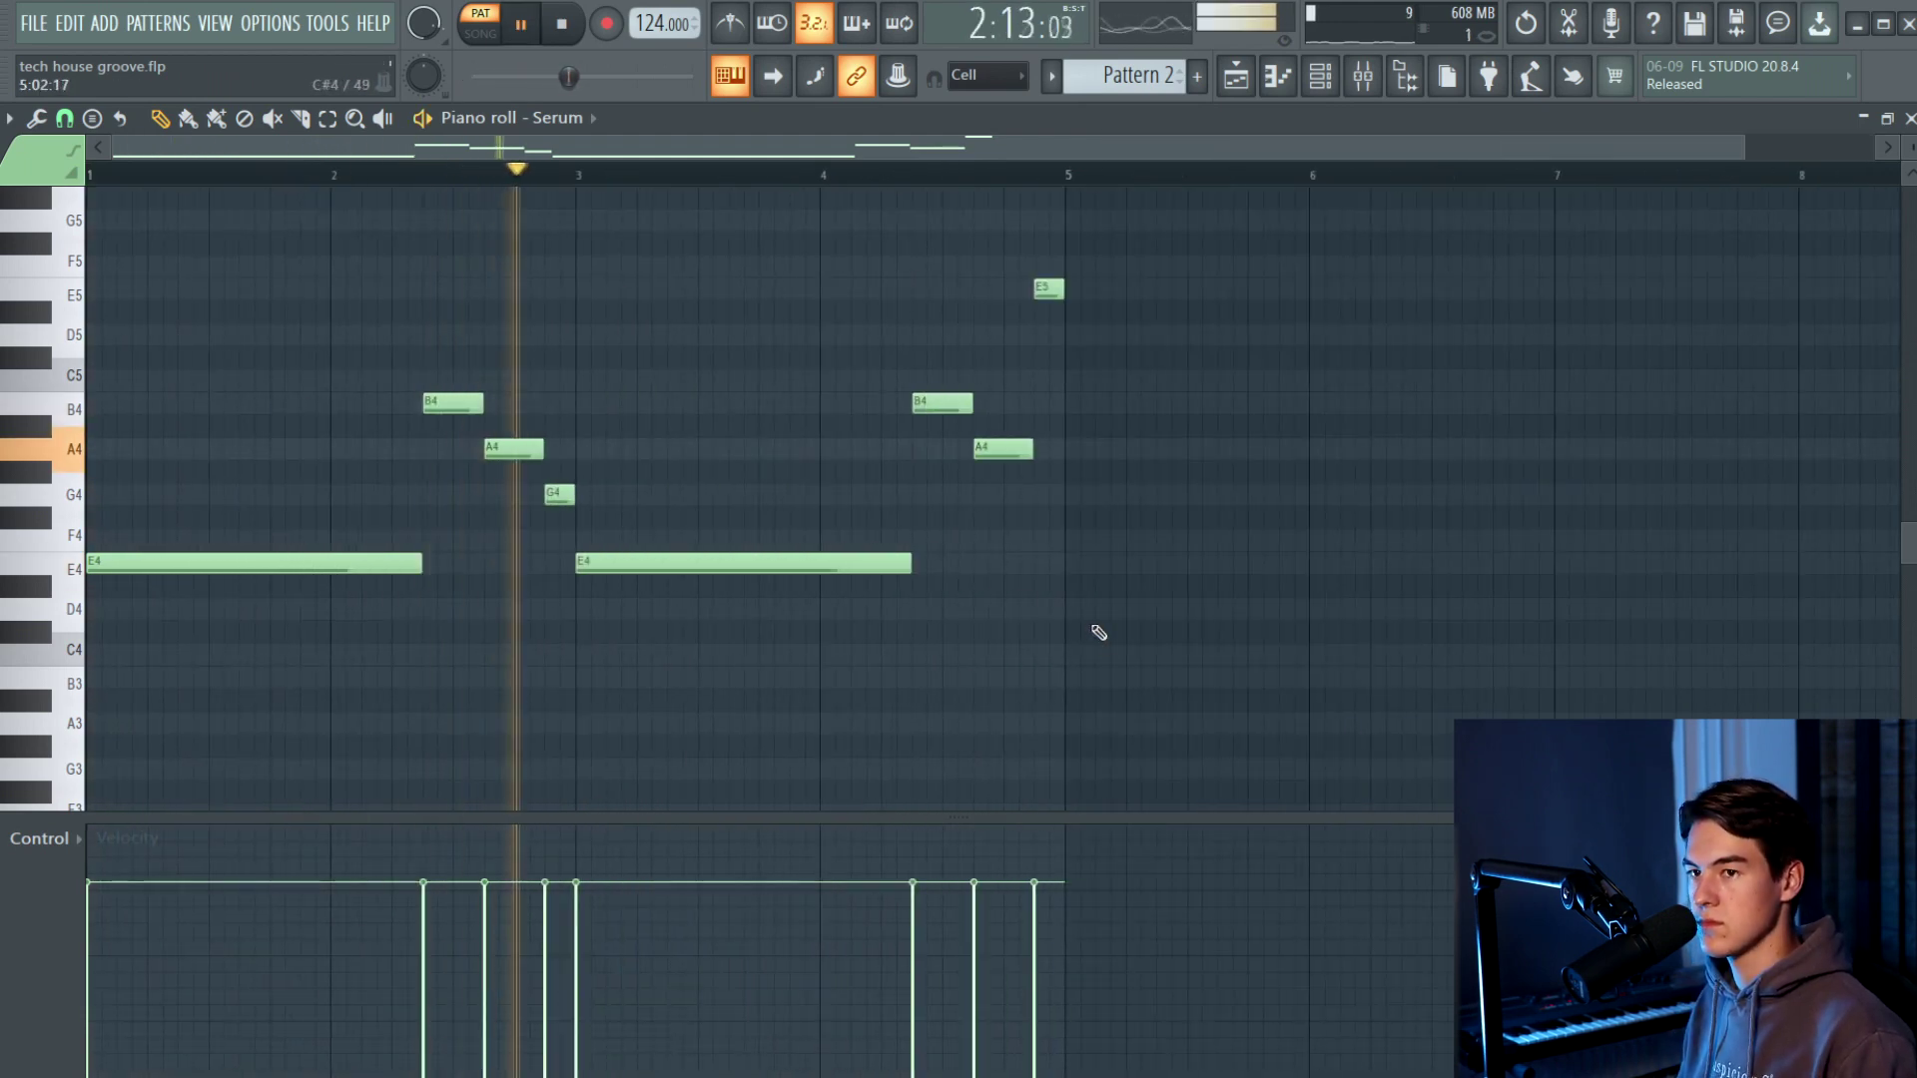
pyautogui.scroll(-1, 1159, 522)
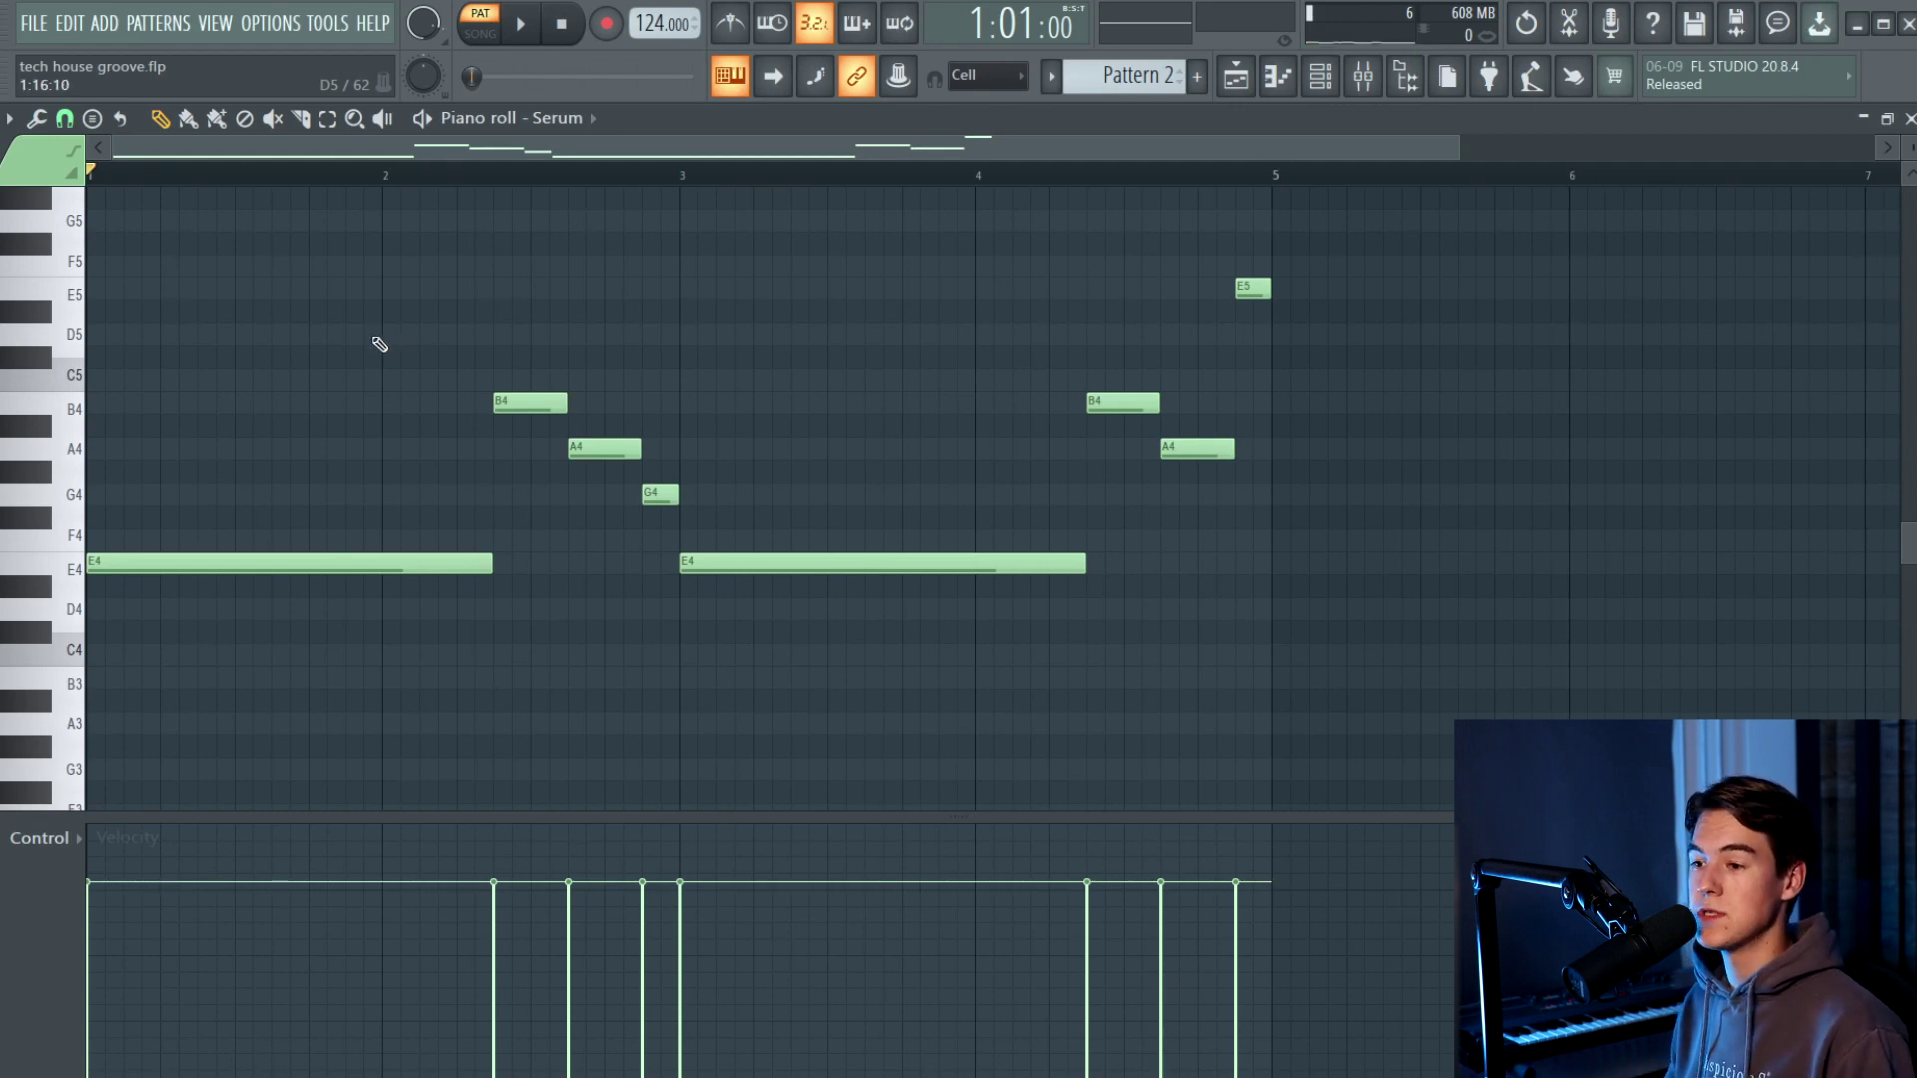
# - Shorten the opening E4 to two steps, add a short E4 and a longer E4 held until bar 2, and play back
pyautogui.moveTo(210, 561); pyautogui.dragTo(121, 560)
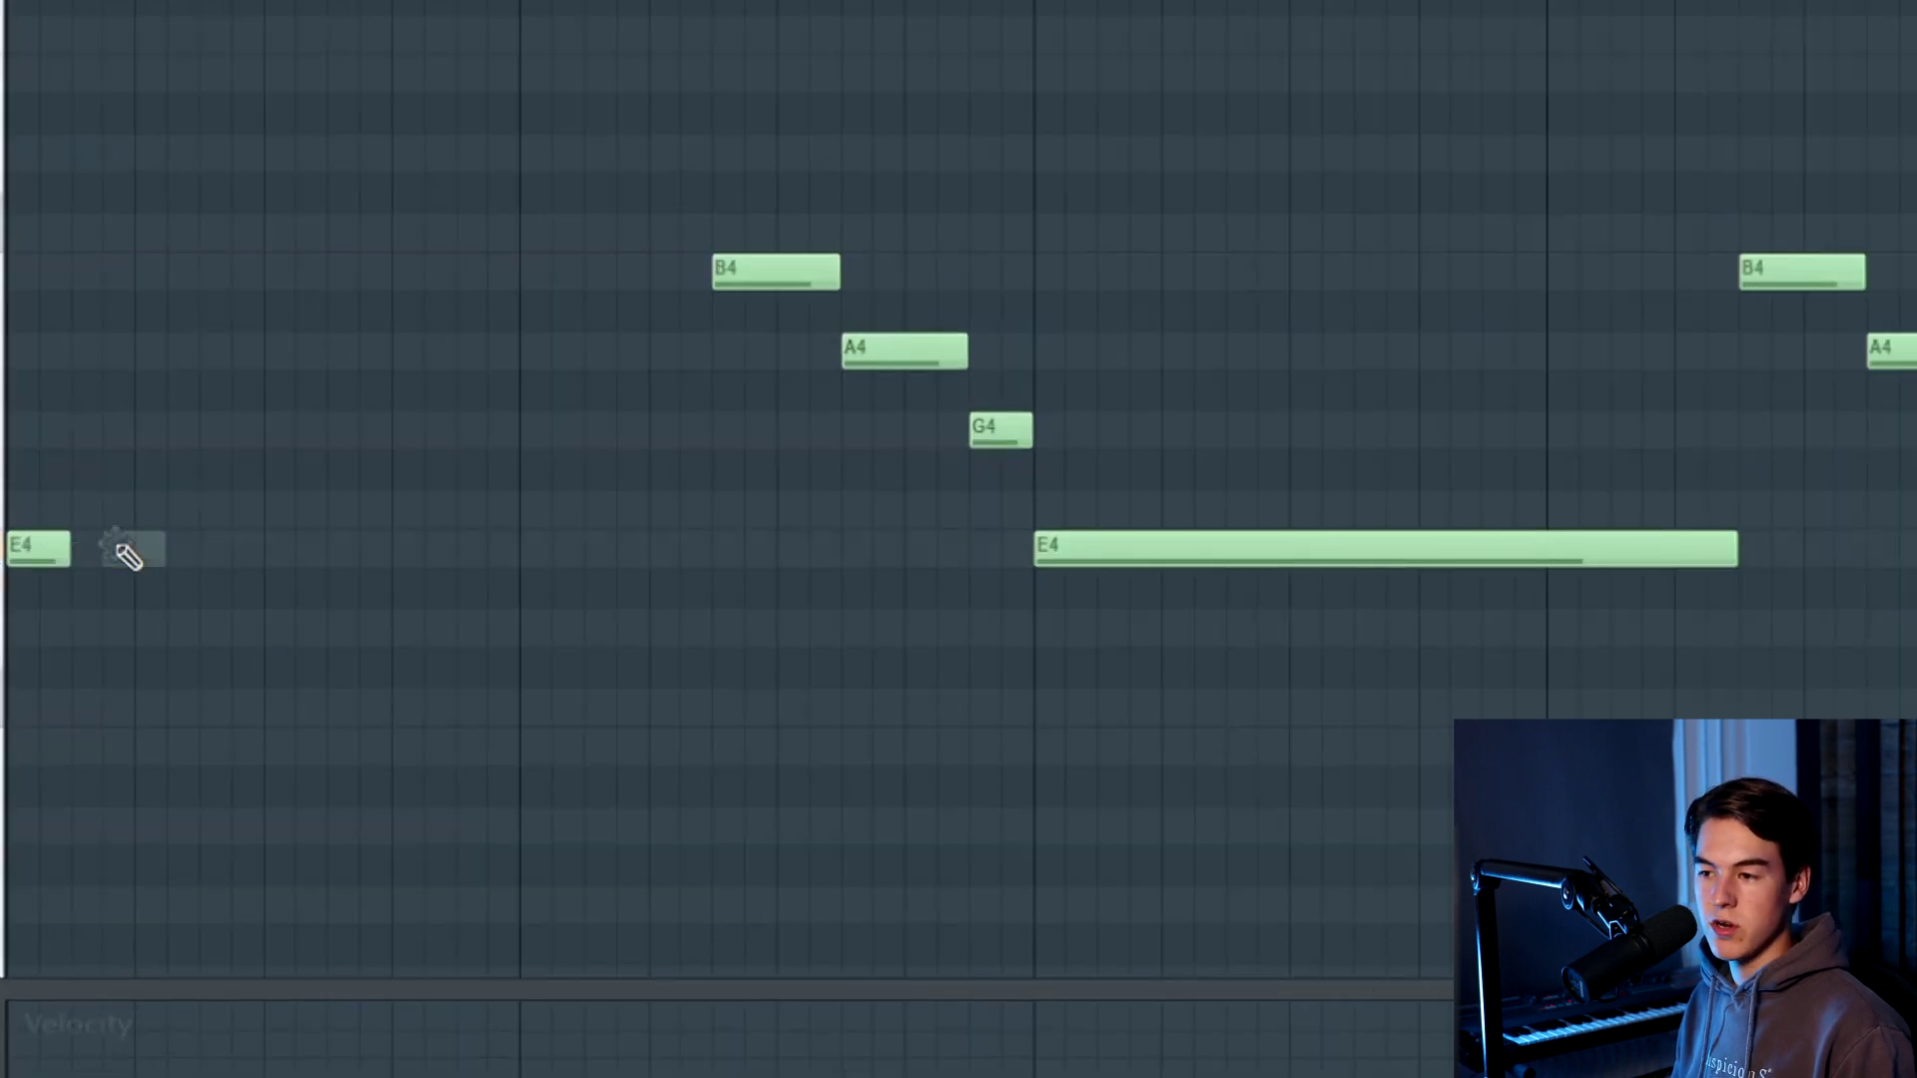
pyautogui.click(129, 555)
pyautogui.press('space')
pyautogui.scroll(2, 25, 556)
pyautogui.click(369, 559)
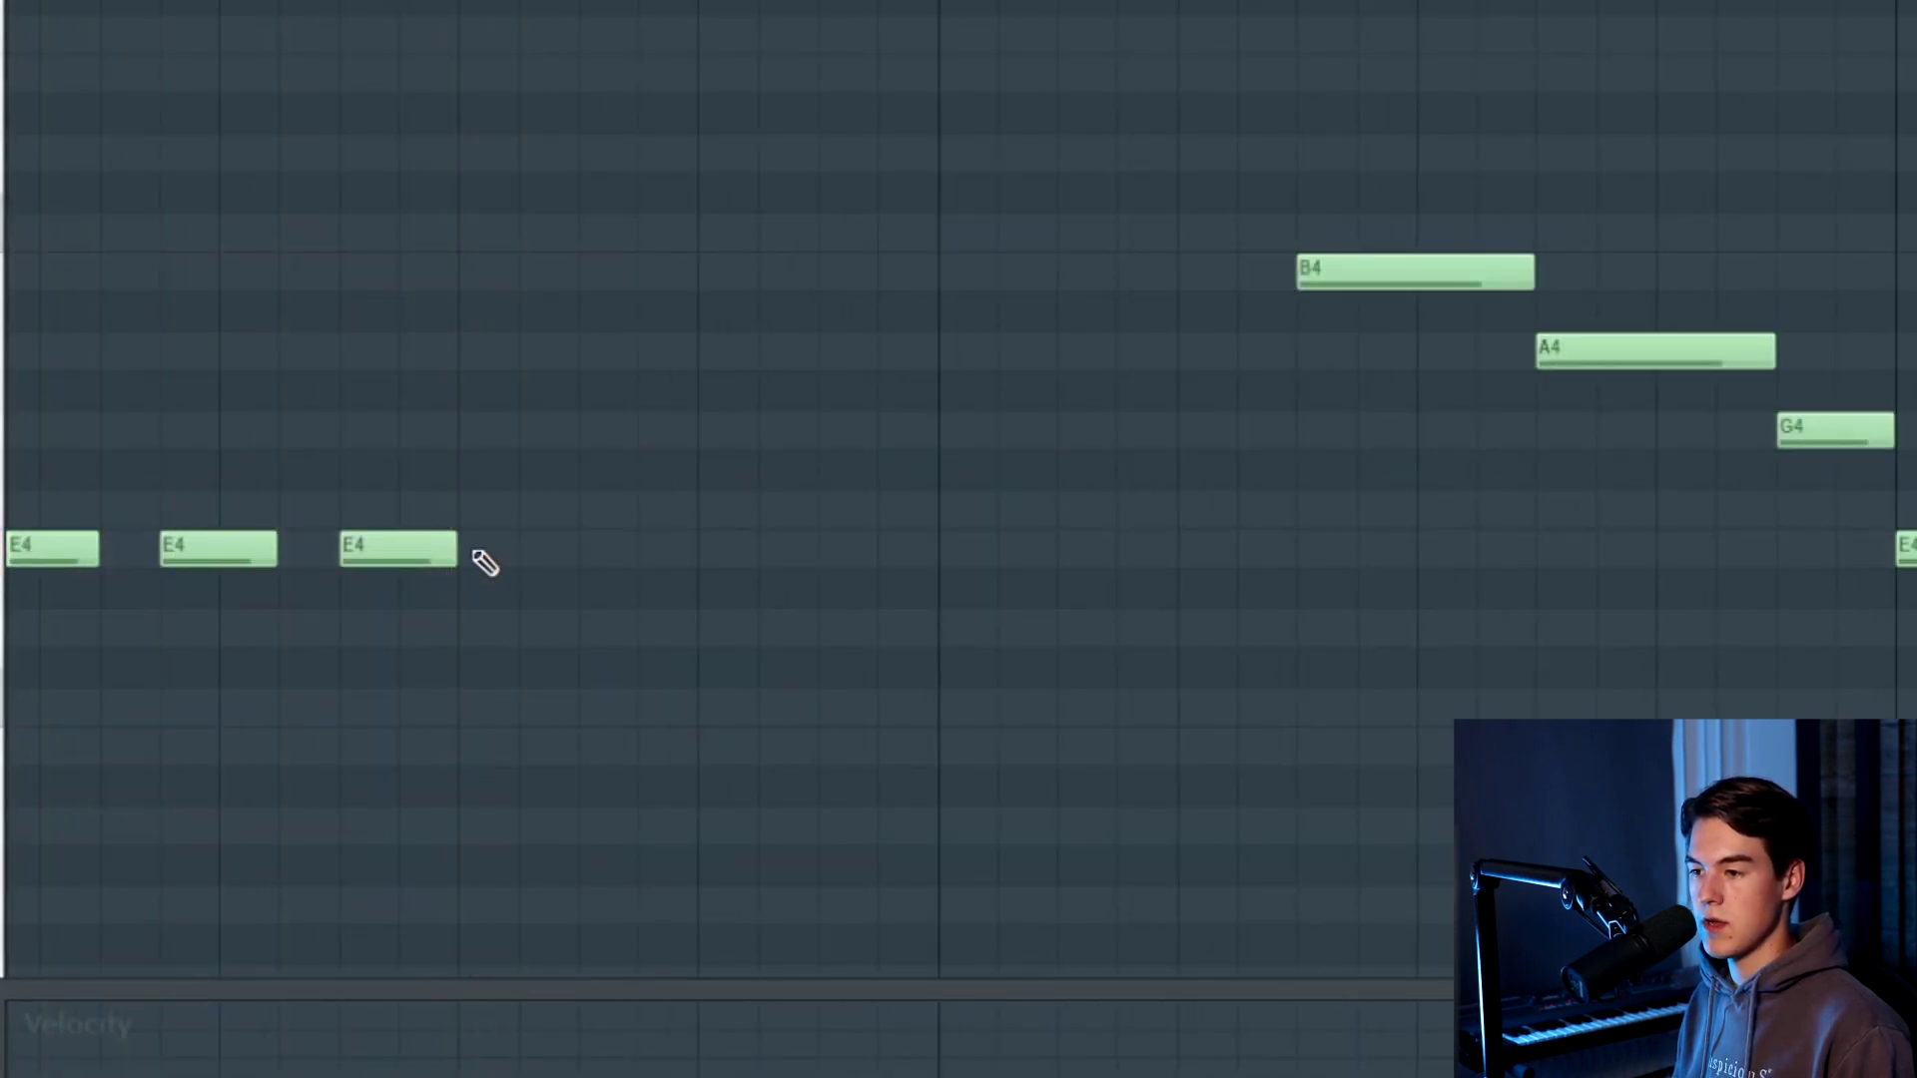
pyautogui.scroll(-2, 859, 638)
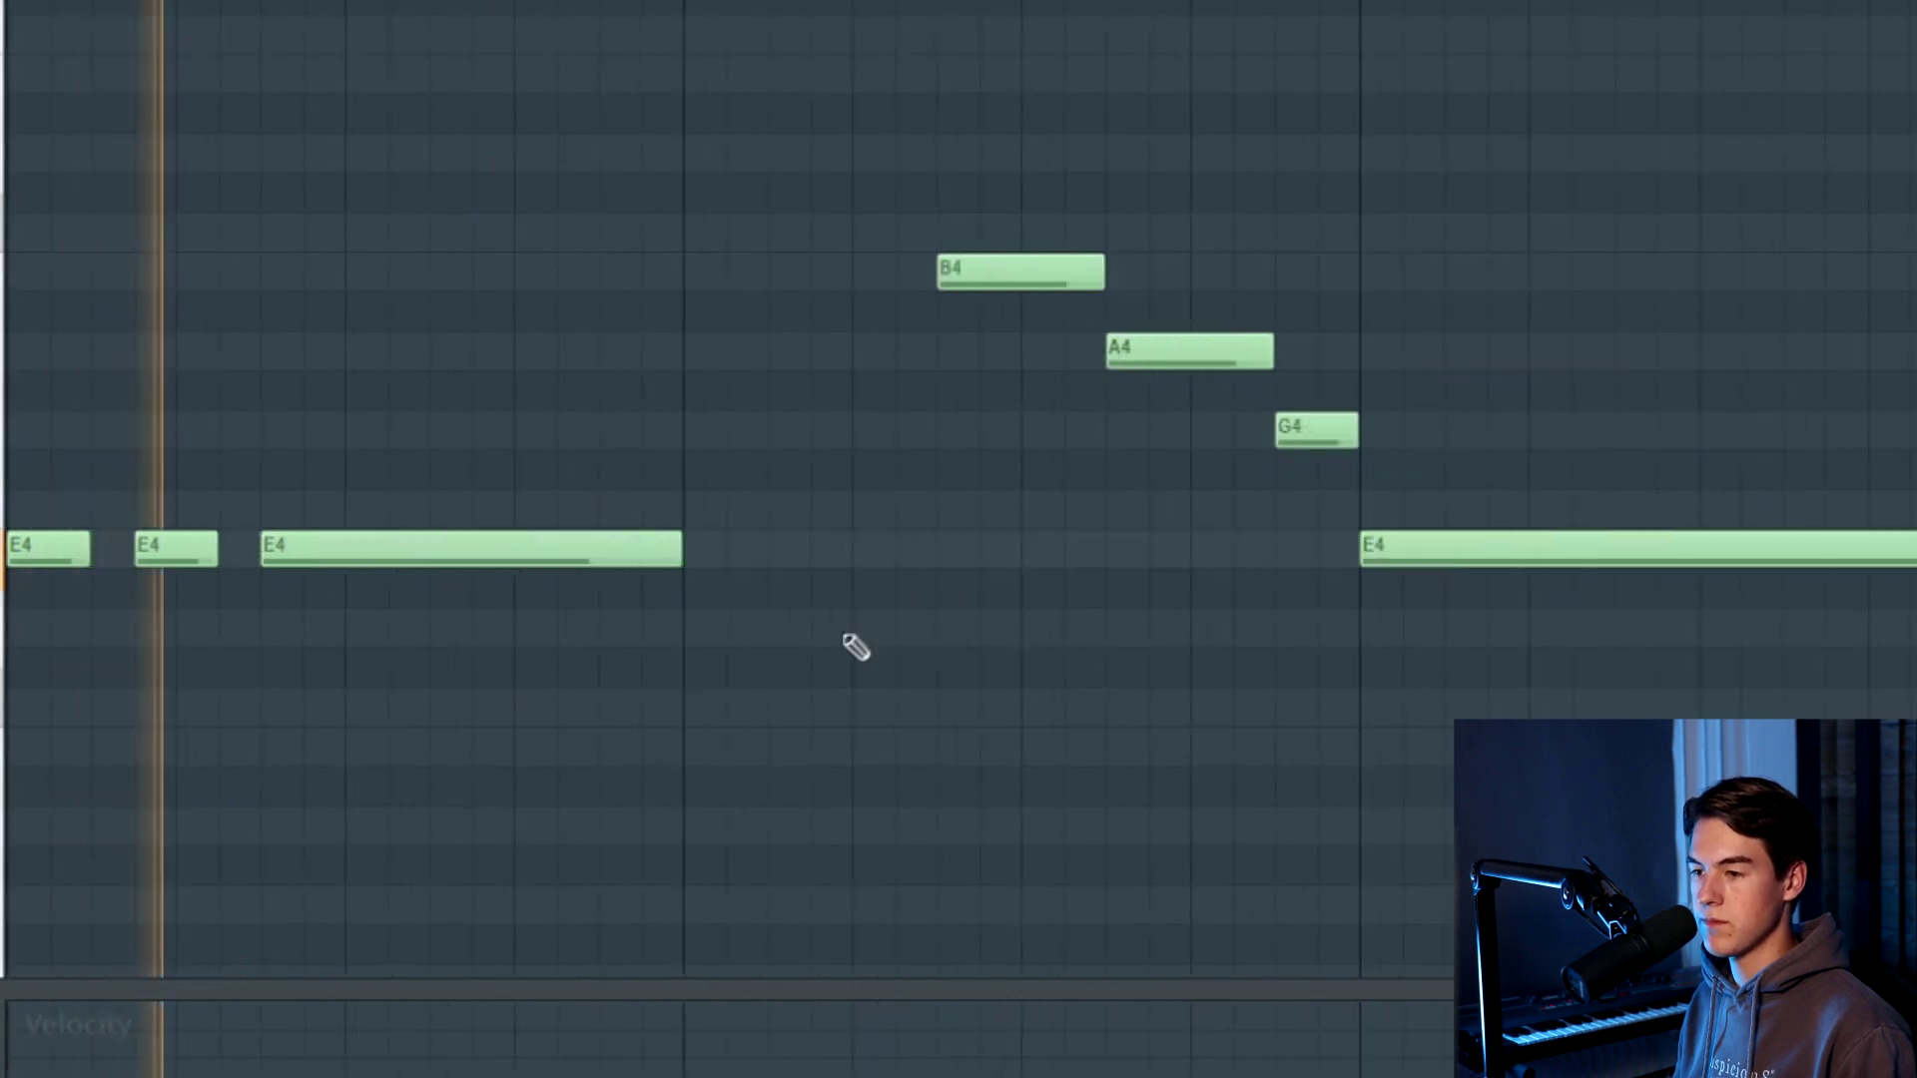
pyautogui.press('space')
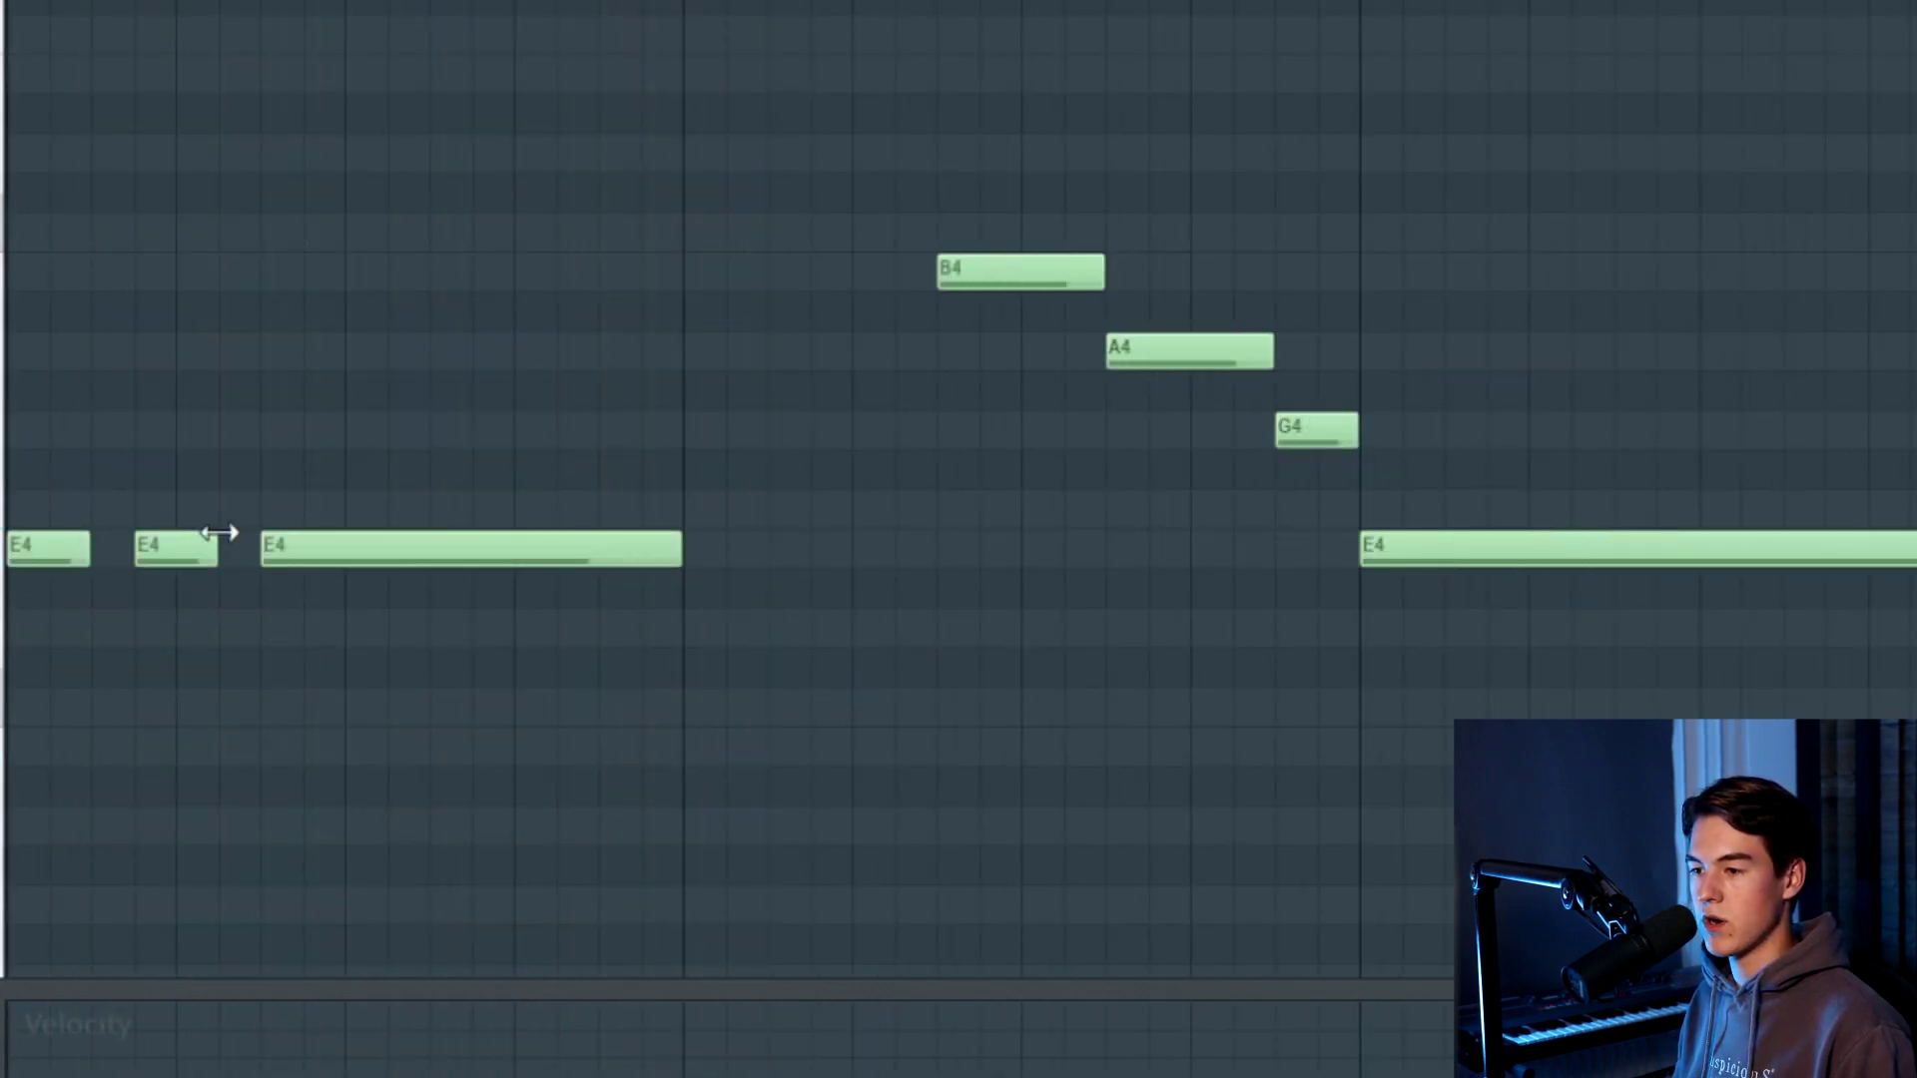
# - Add two two-step E4 notes at the beginning of bar 2, separated by a one-step gap, and play back
pyautogui.click(703, 548)
pyautogui.press('space')
pyautogui.click(823, 548)
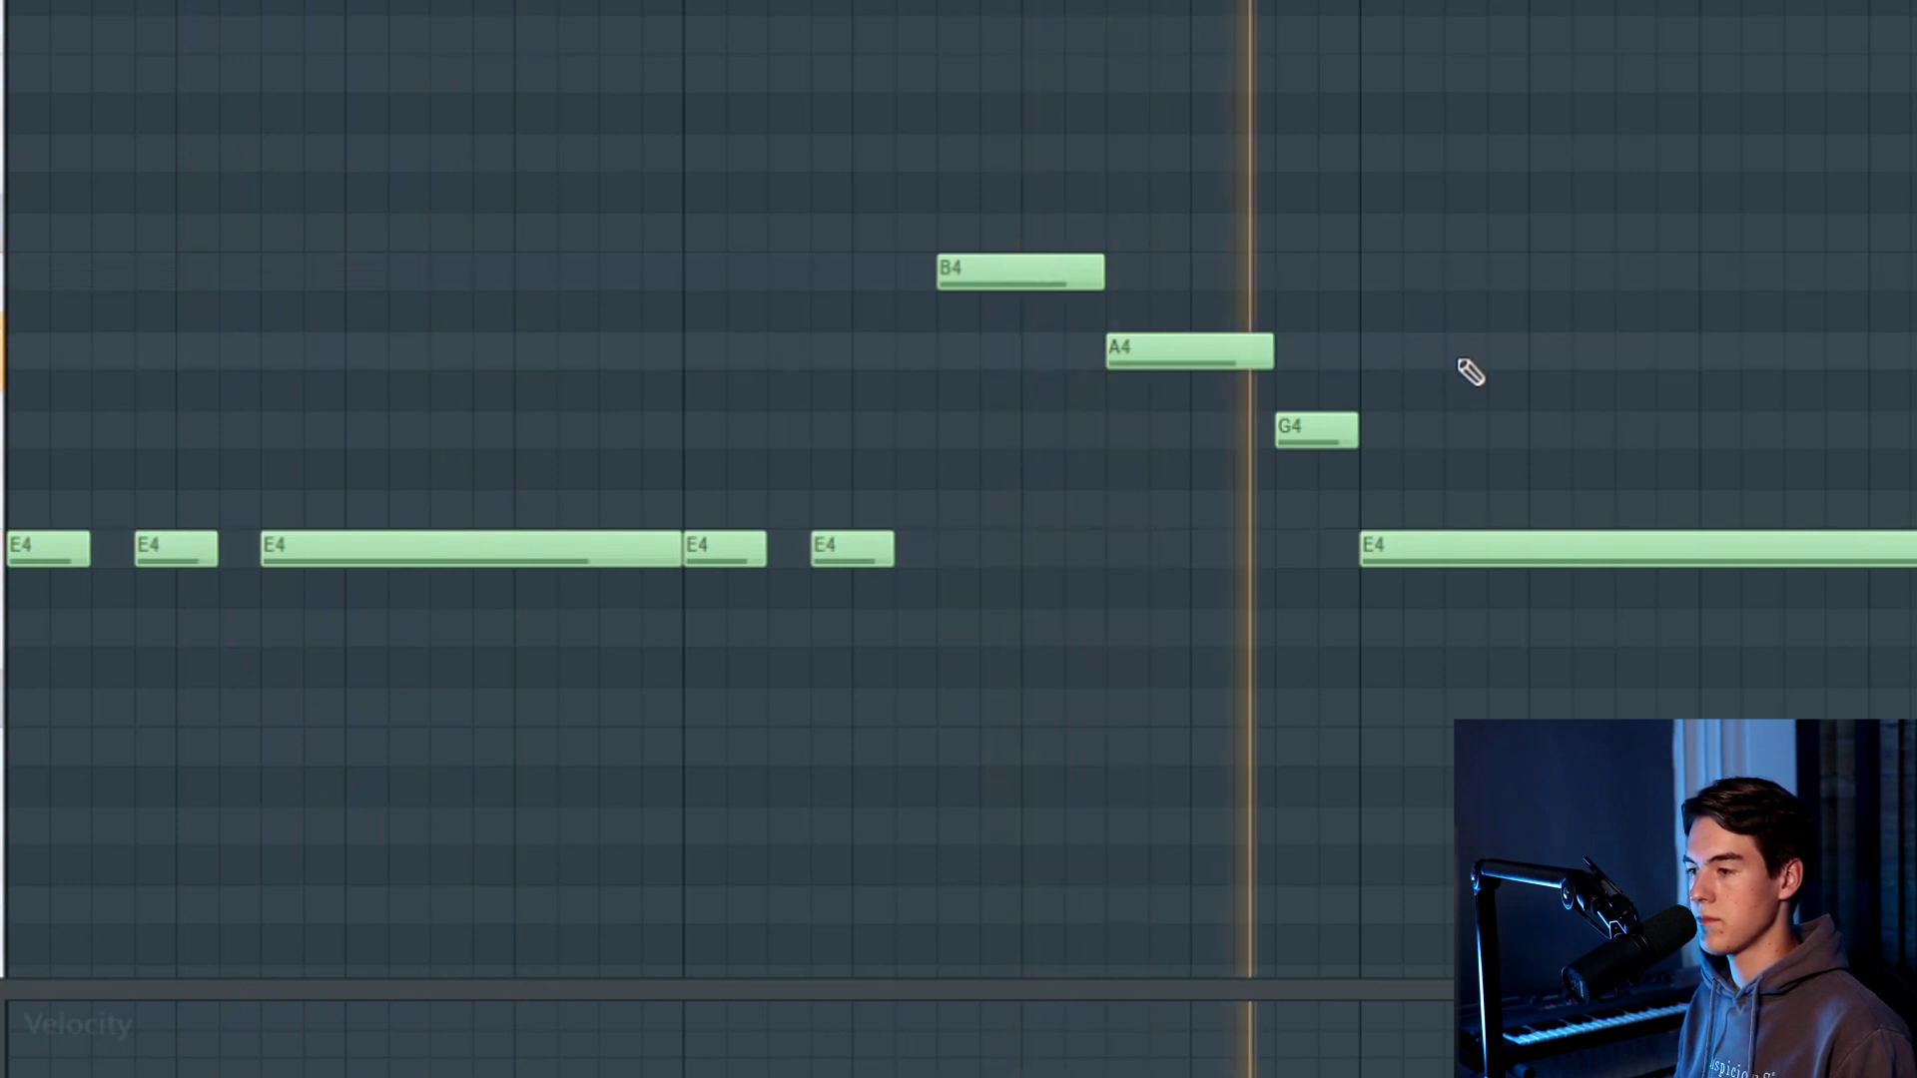
pyautogui.press('space')
# - Split the B4 and A4 notes in bar 2 into pairs of one-step notes with one-step gaps, playing back each change
pyautogui.moveTo(1102, 271); pyautogui.dragTo(1026, 260)
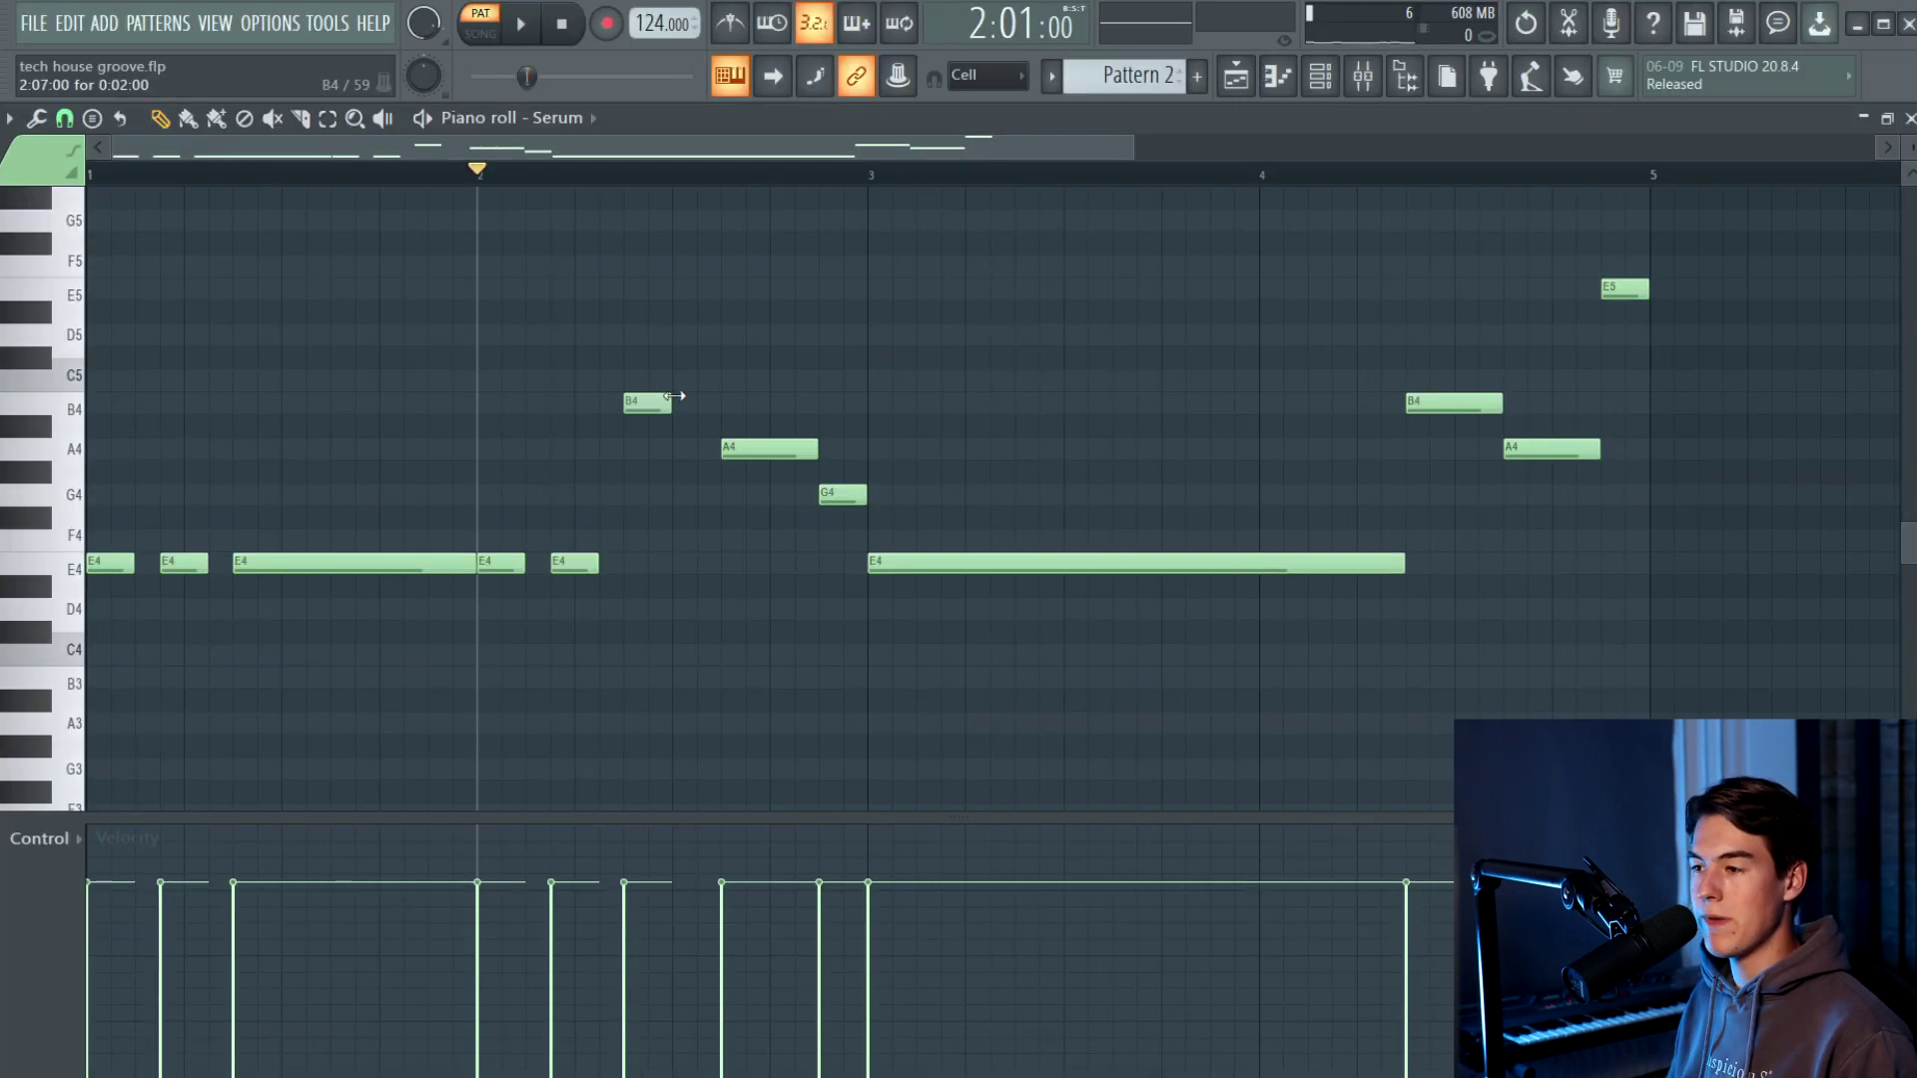
pyautogui.click(683, 403)
pyautogui.press('space')
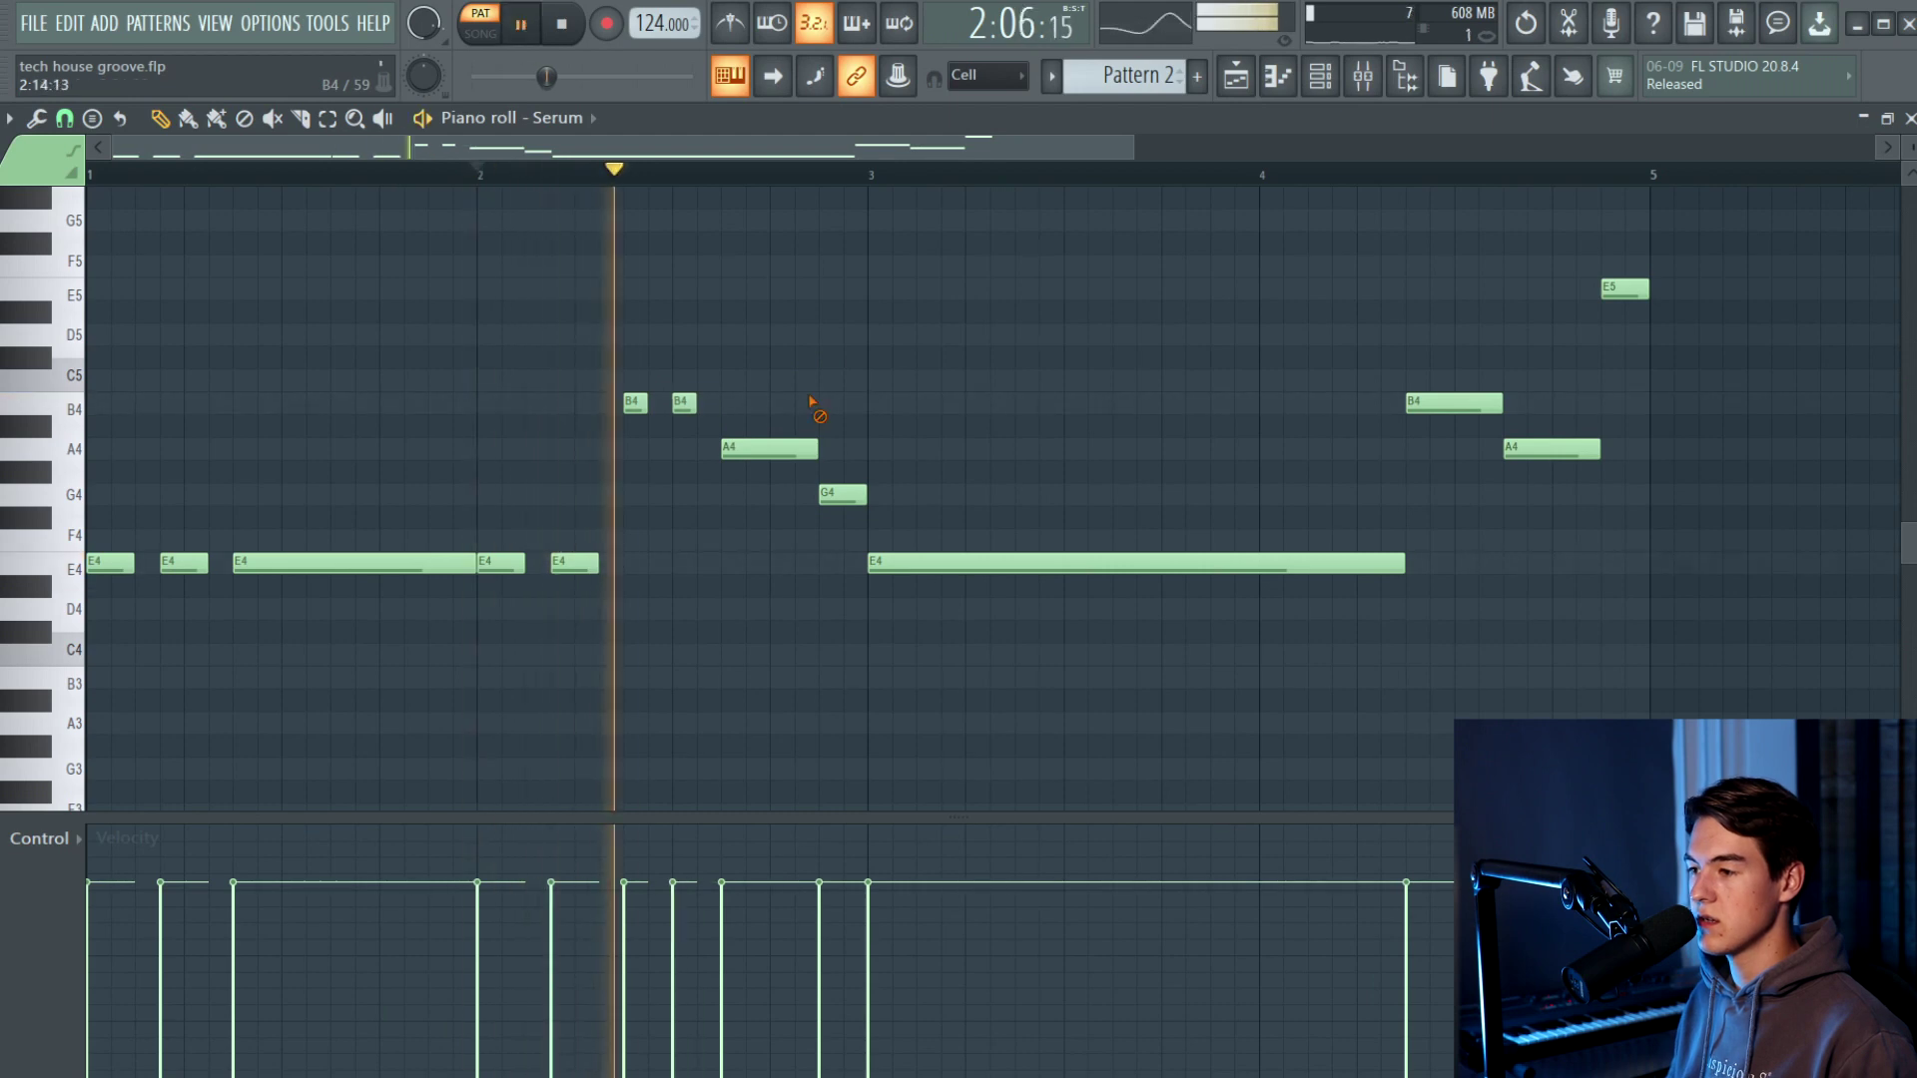
pyautogui.press('space')
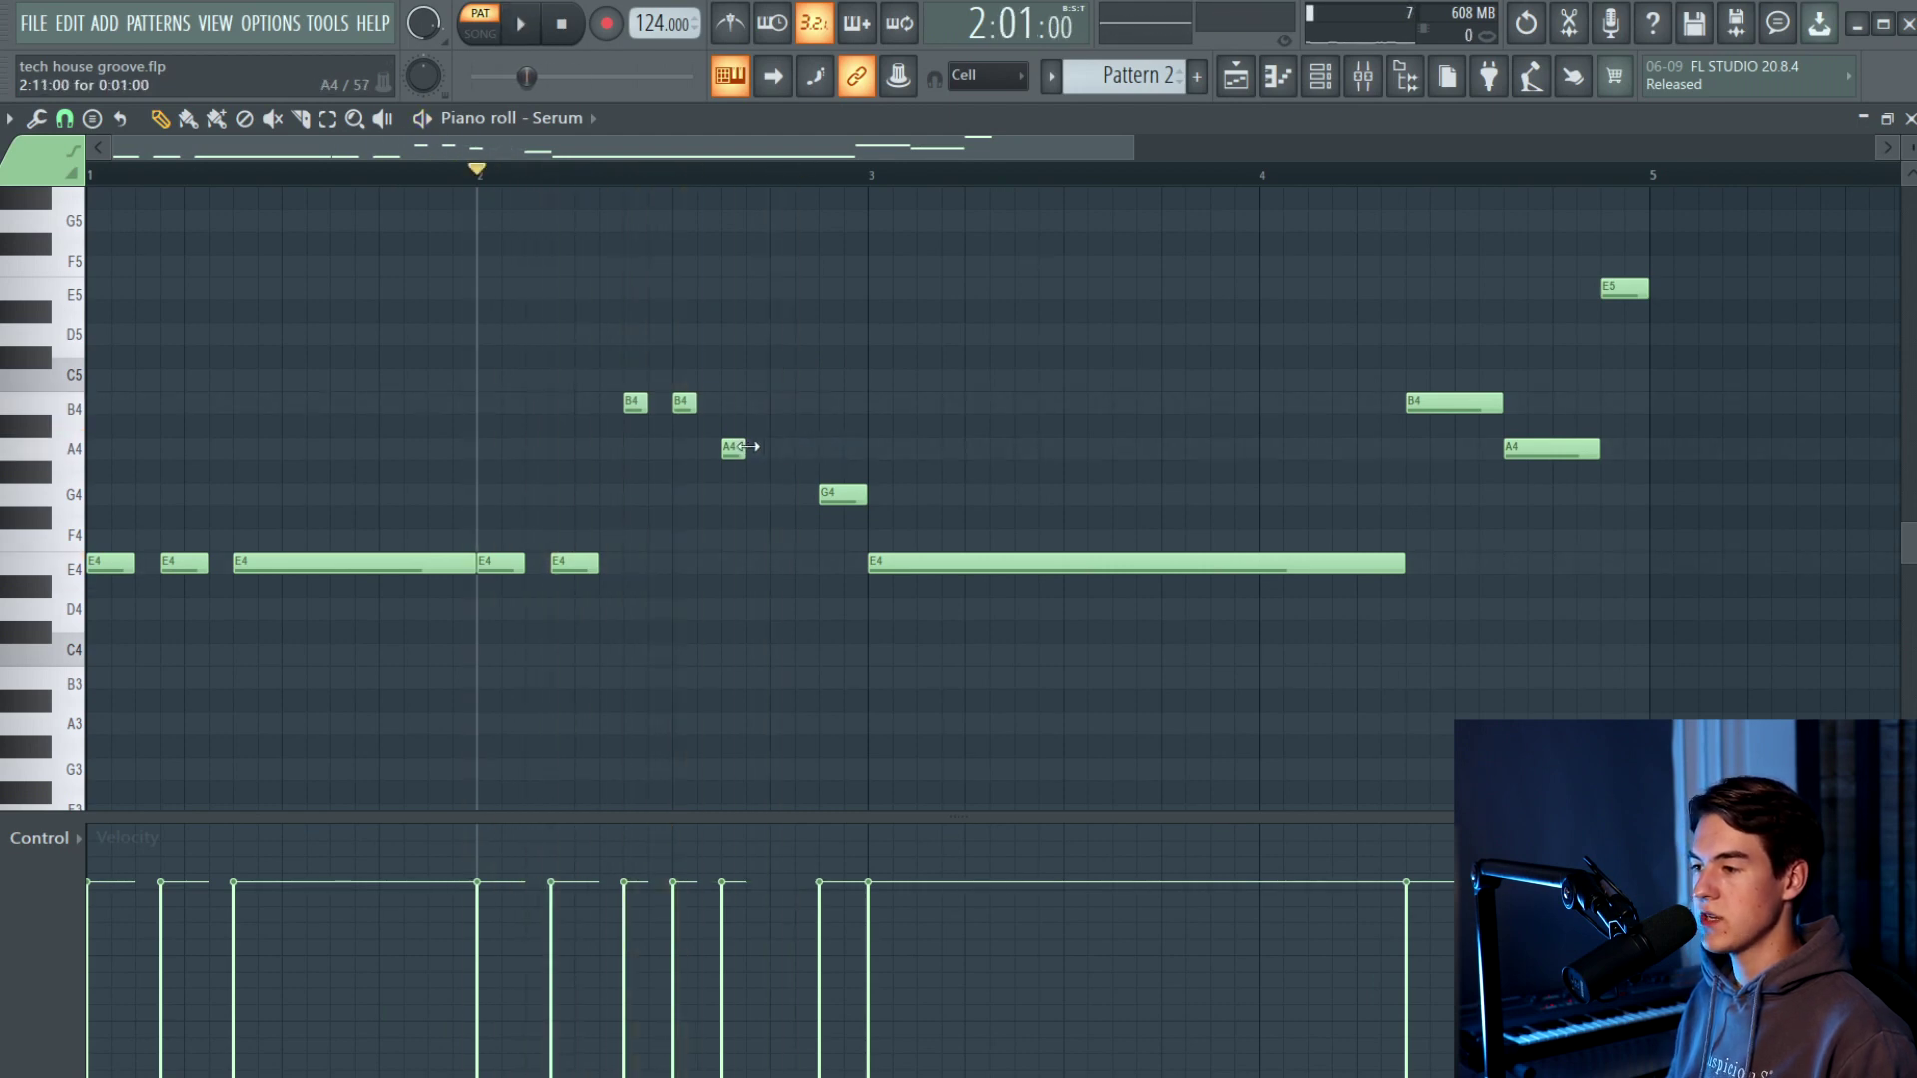
pyautogui.click(782, 449)
pyautogui.press('space')
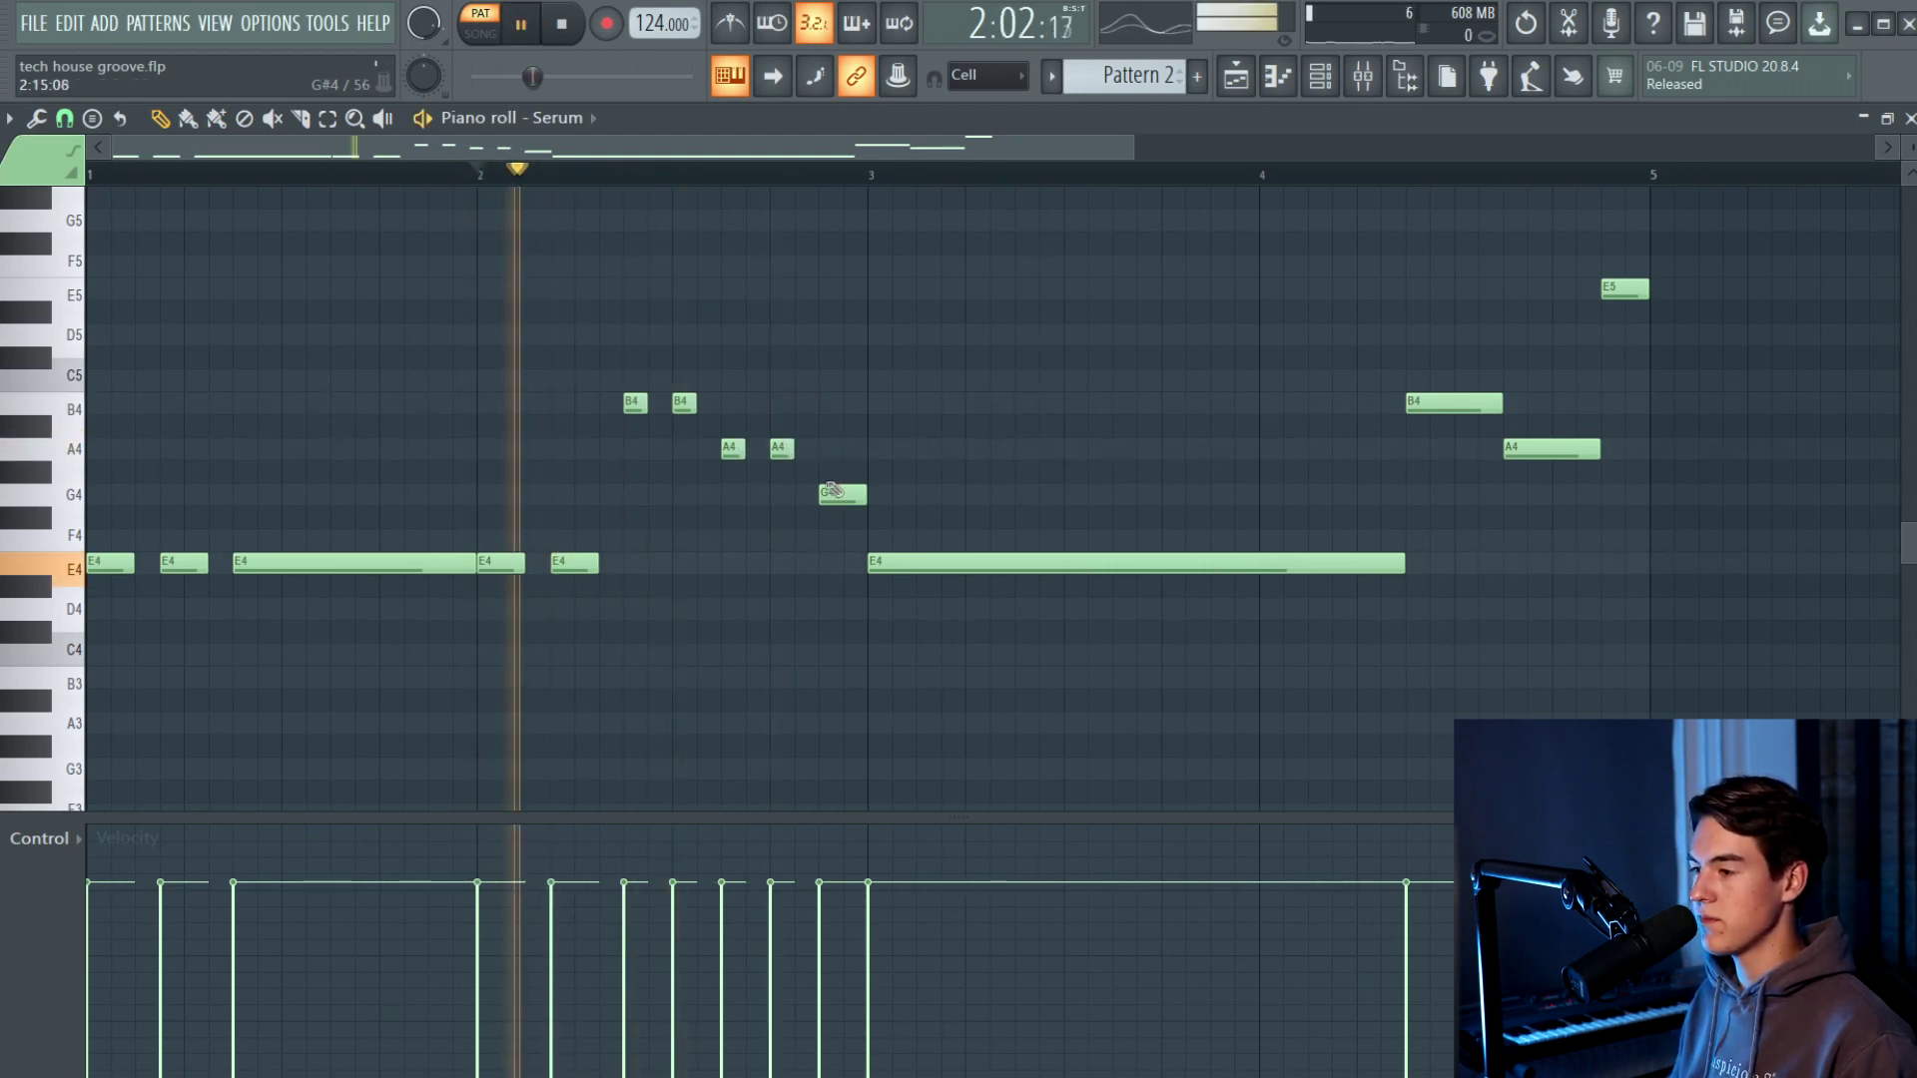
pyautogui.press('space')
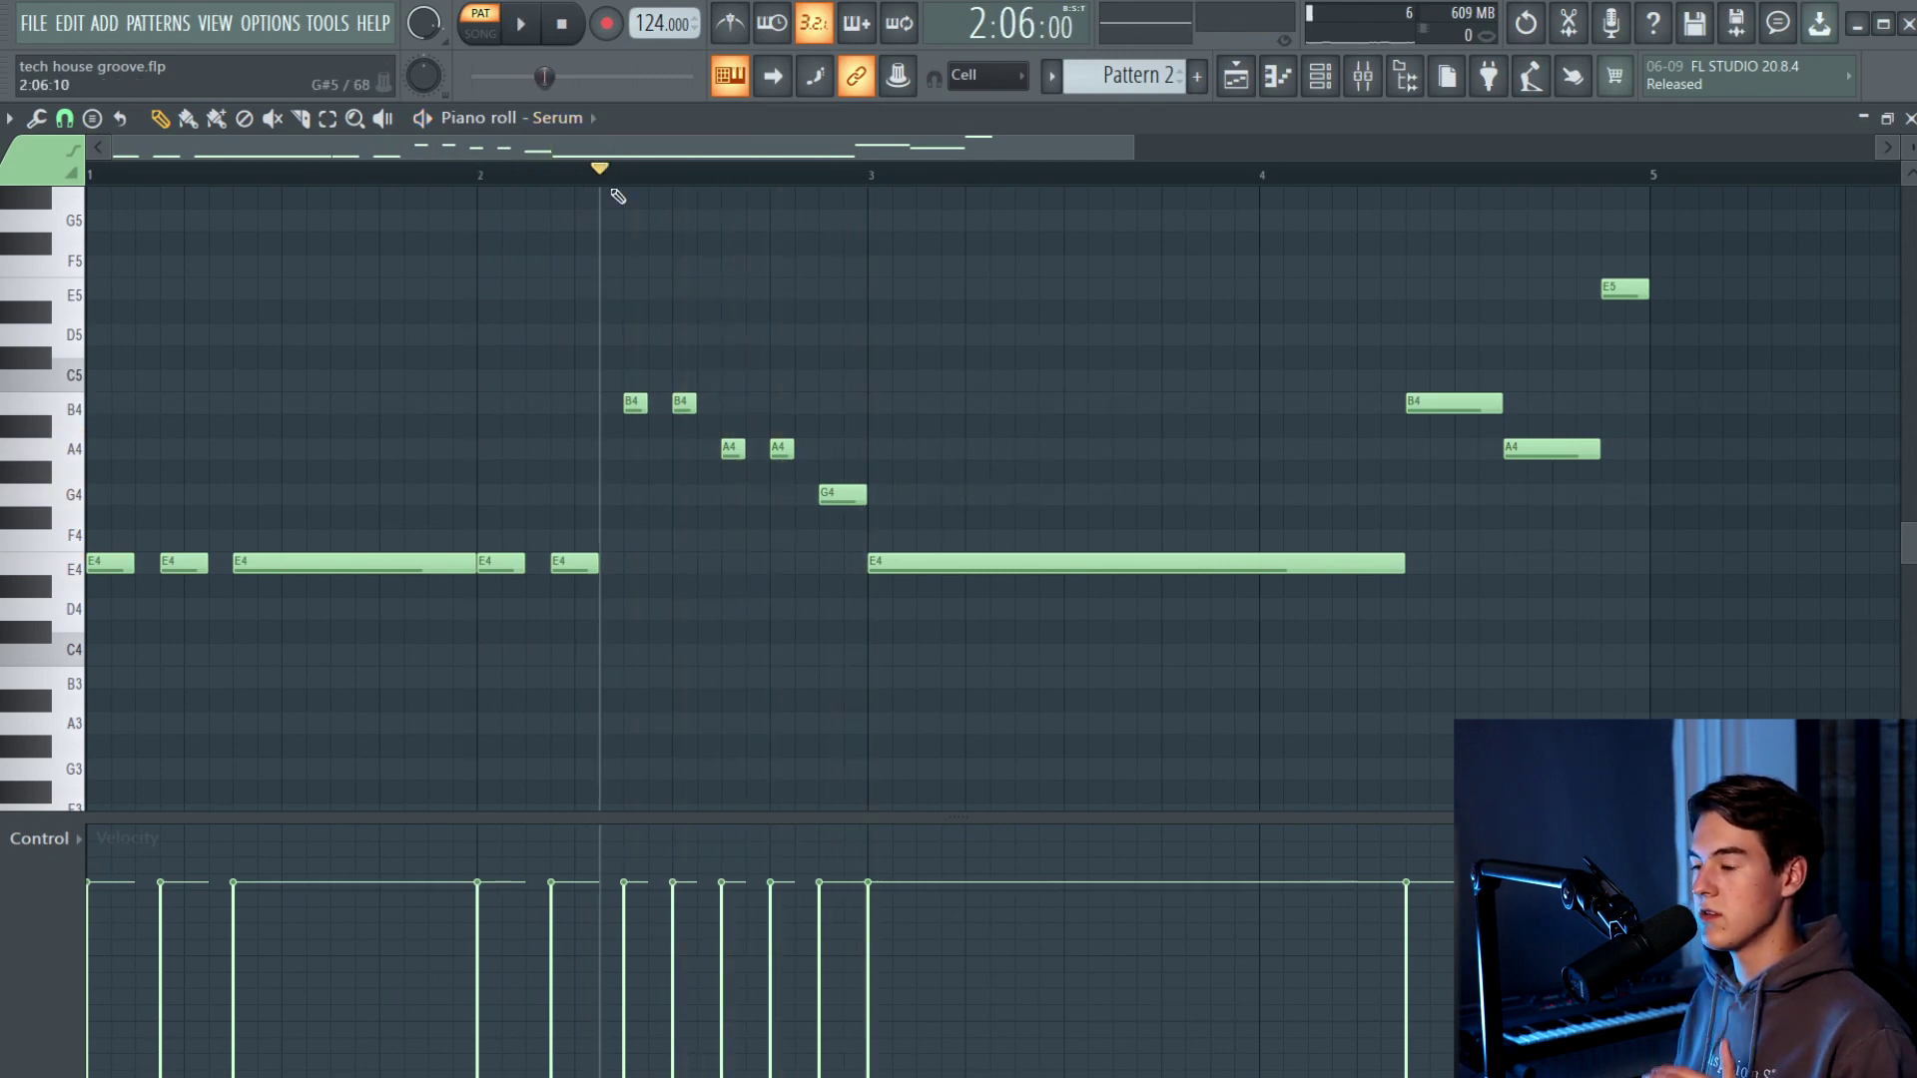
# - Listen to the new rhythm in bars 1 and 2, replaying the B4 and A4 run
pyautogui.press('space')
pyautogui.press('space')
pyautogui.press('space')
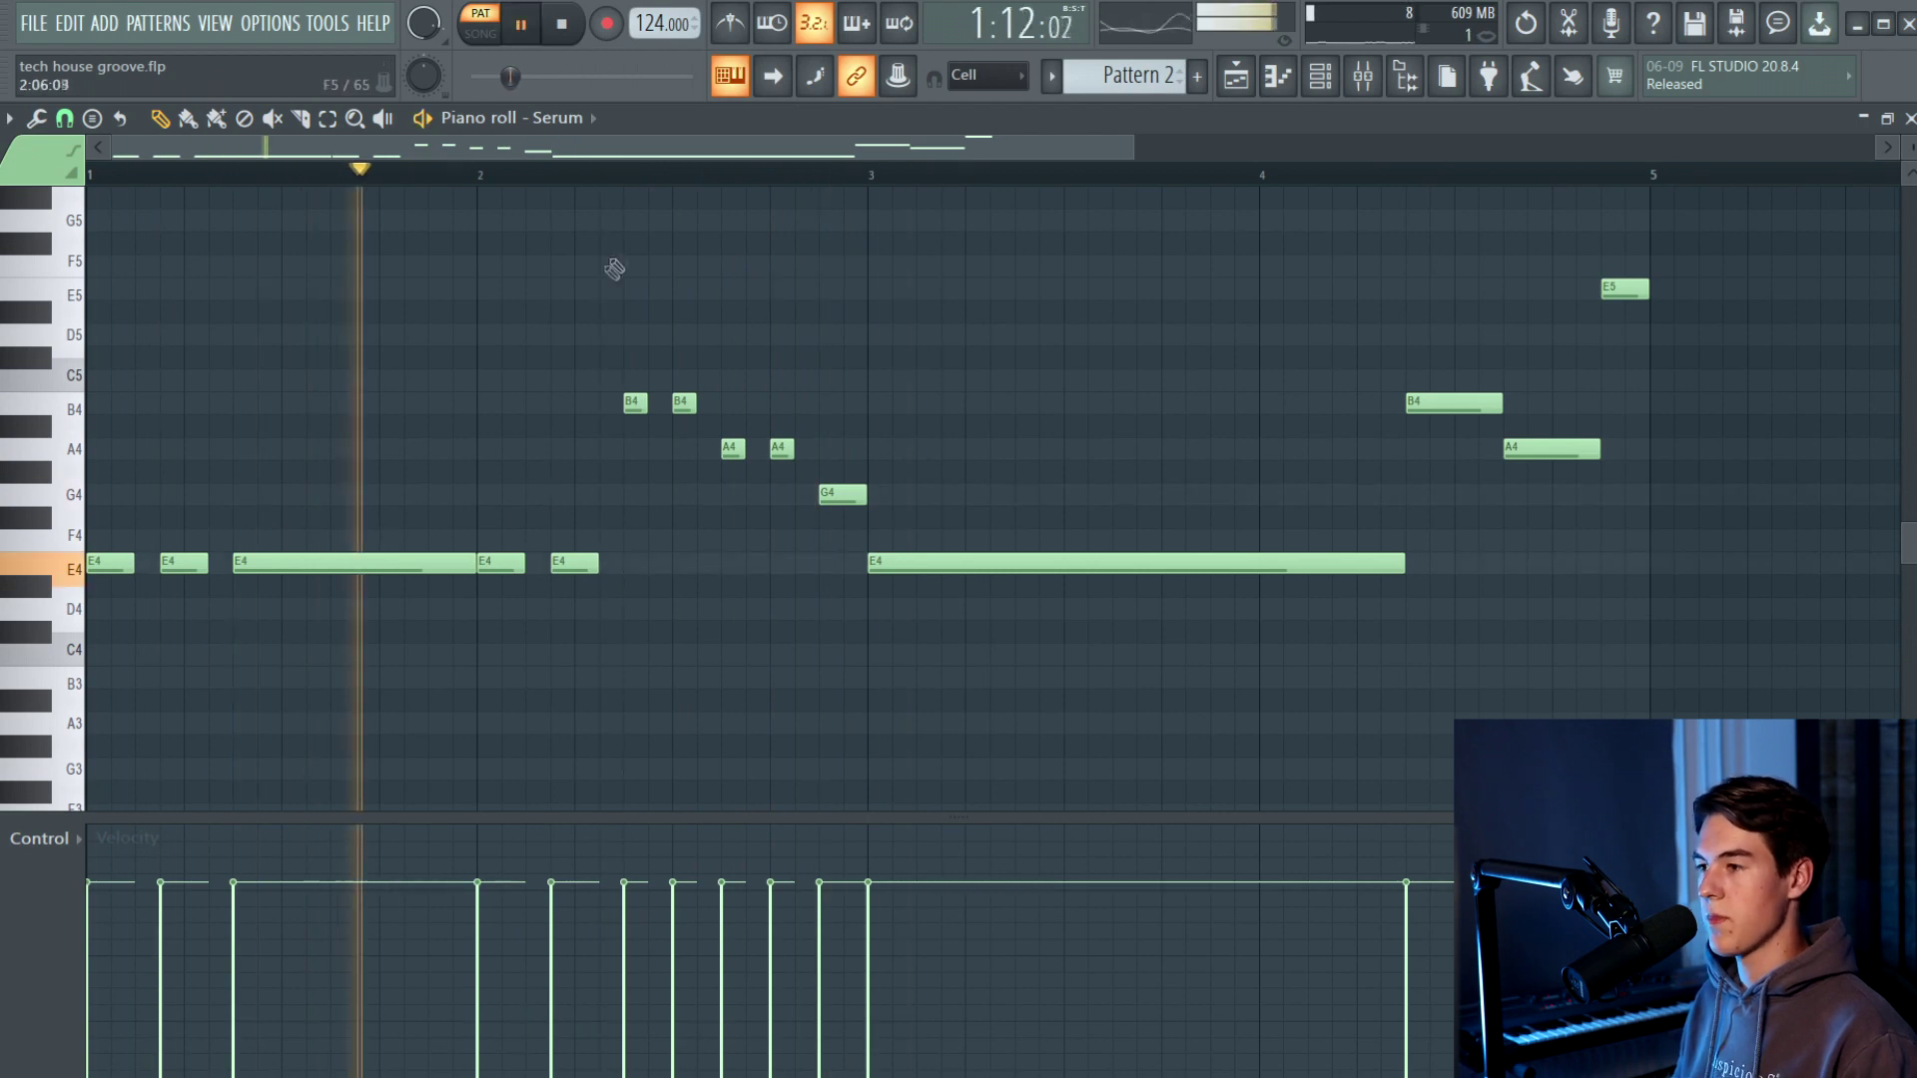
pyautogui.press('space')
pyautogui.press('space')
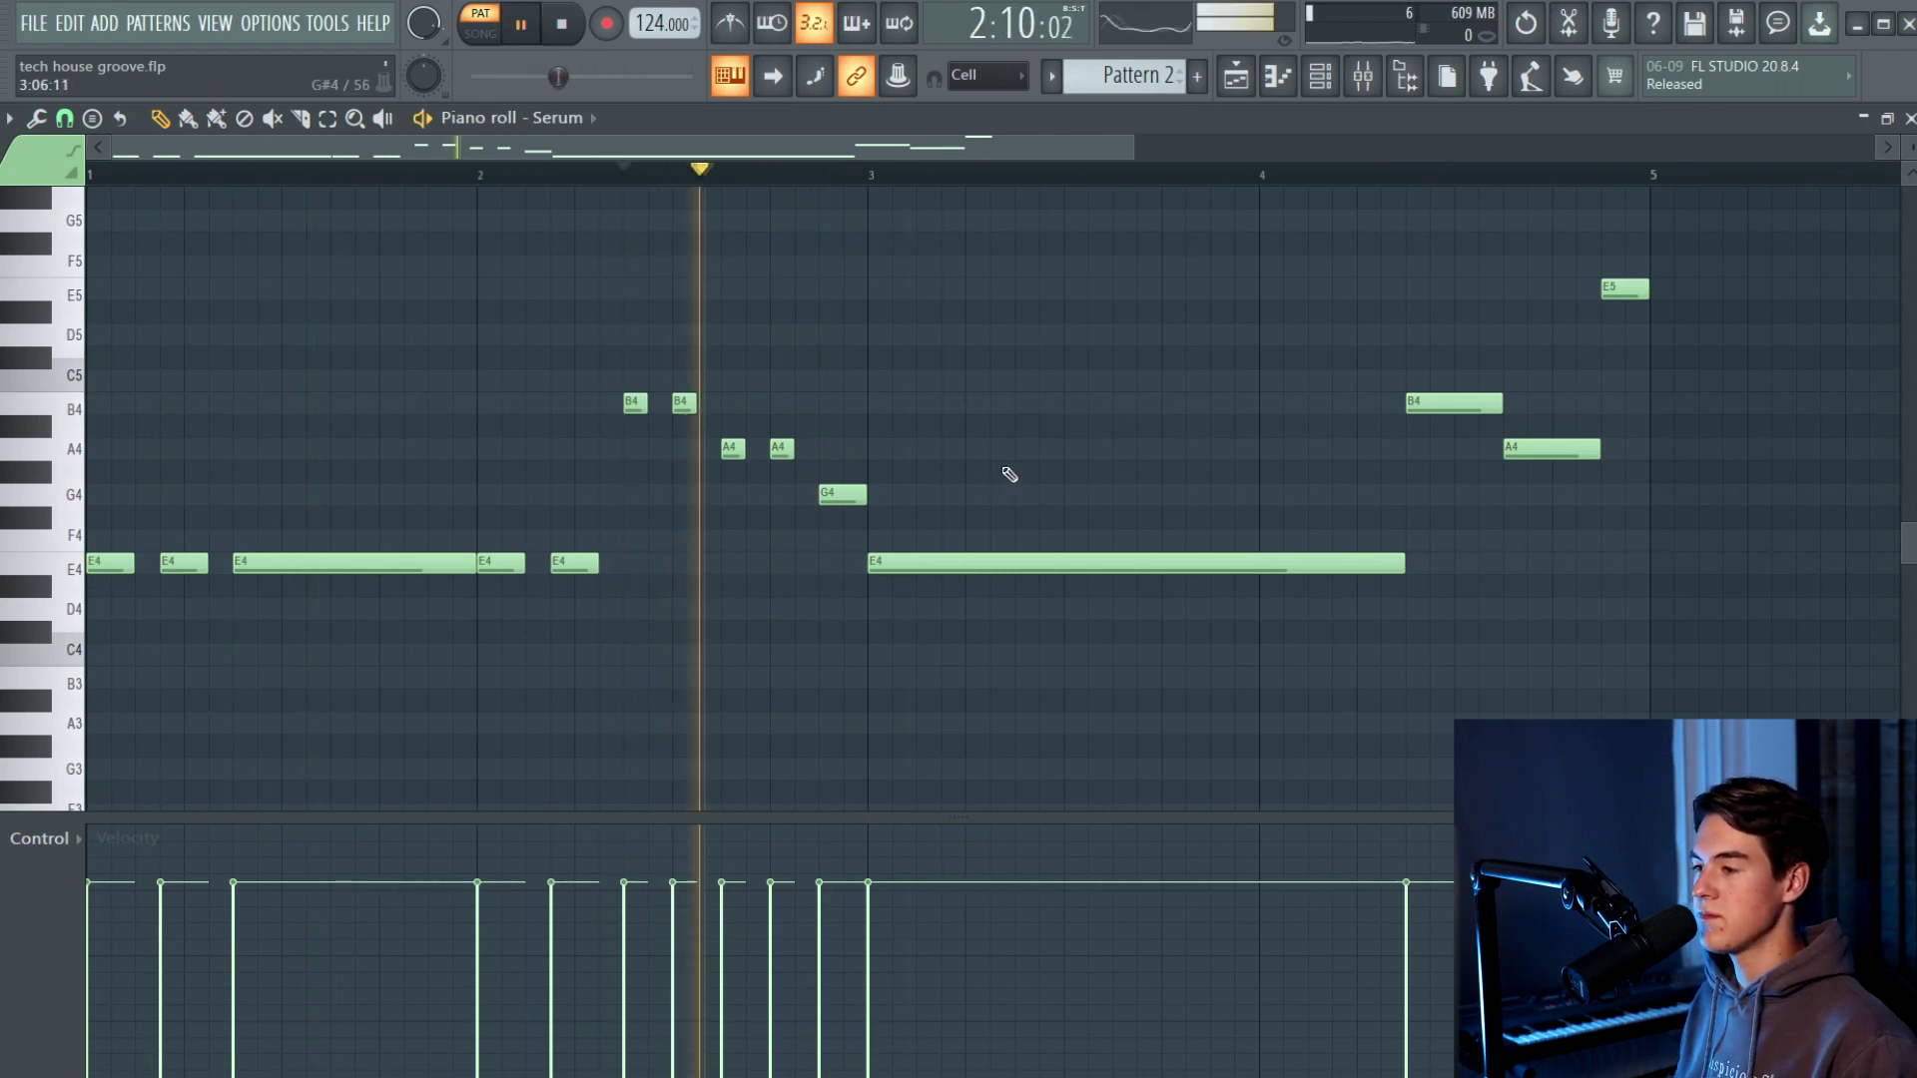
pyautogui.press('space')
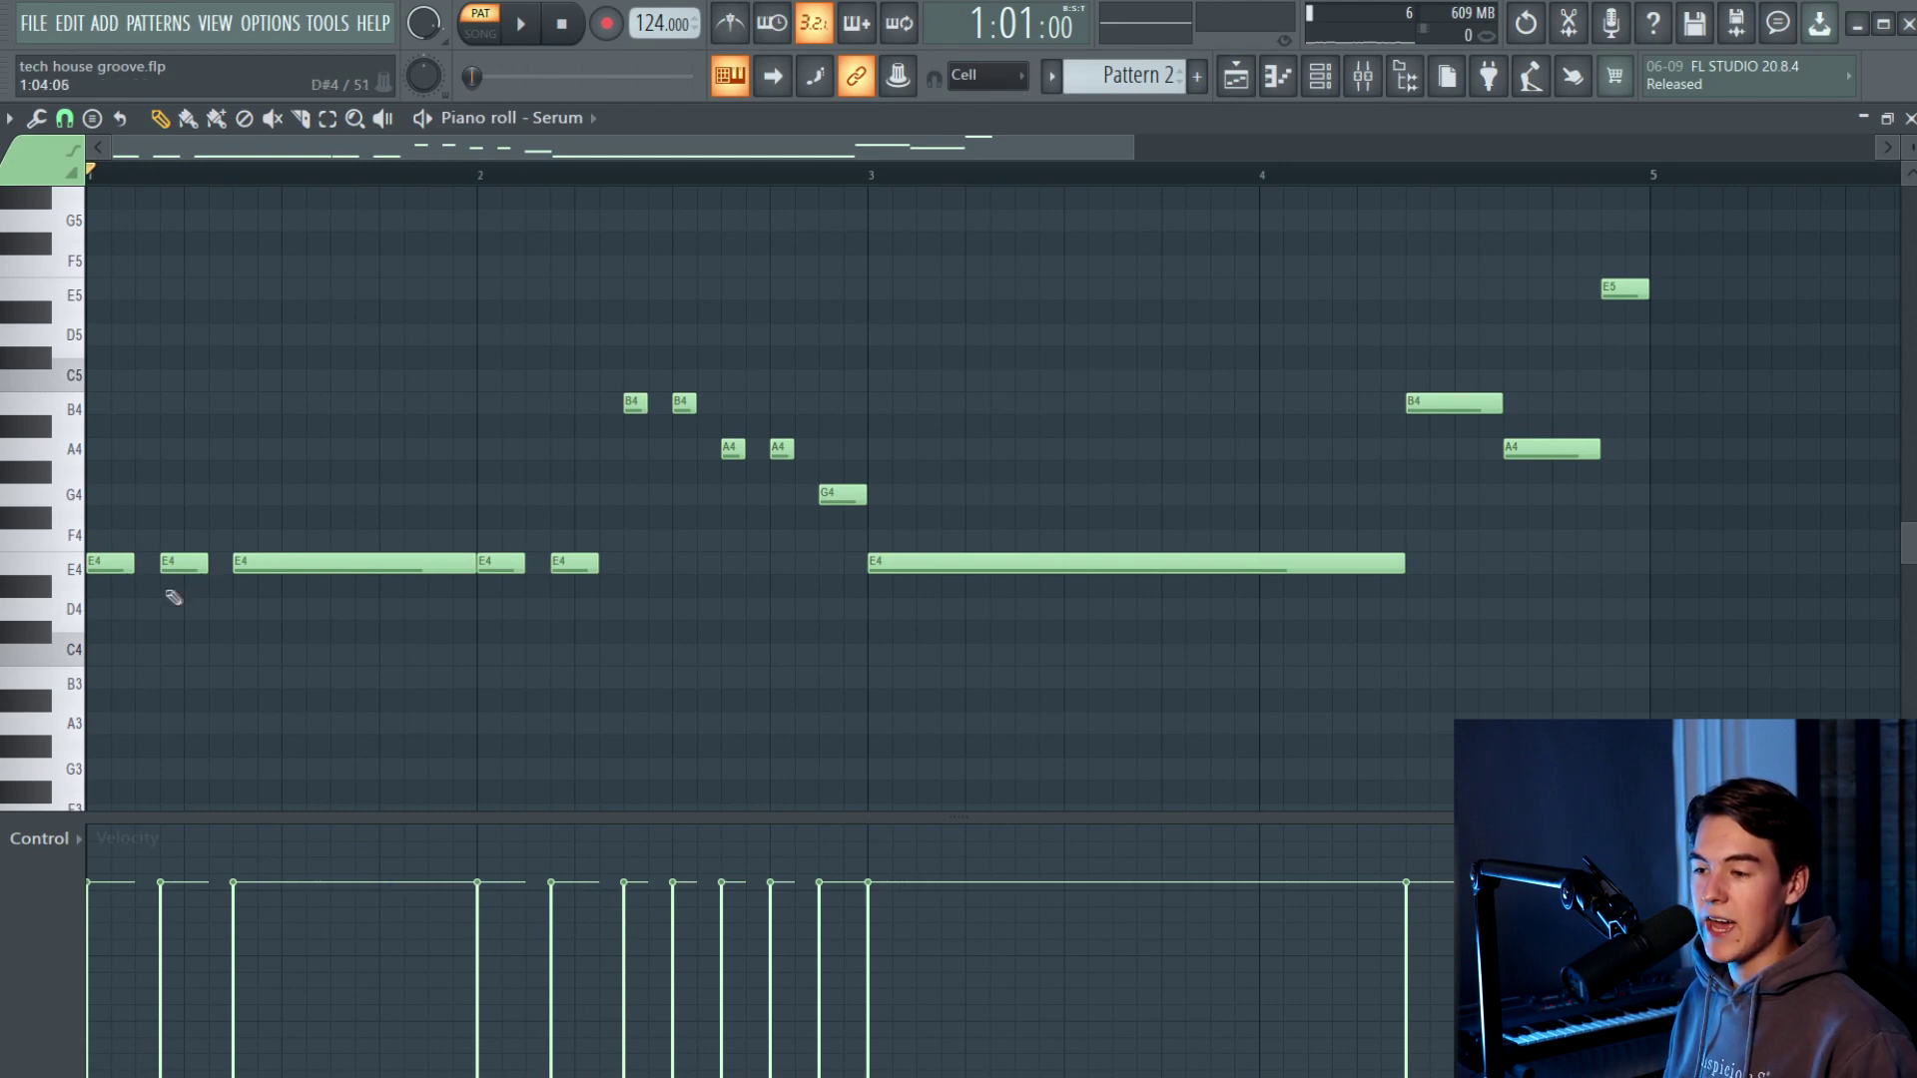
# - Try the second E4 note in bar 1 at one step and again at two steps, playing back both lengths
pyautogui.scroll(3, 173, 597)
pyautogui.moveTo(509, 150); pyautogui.dragTo(490, 150)
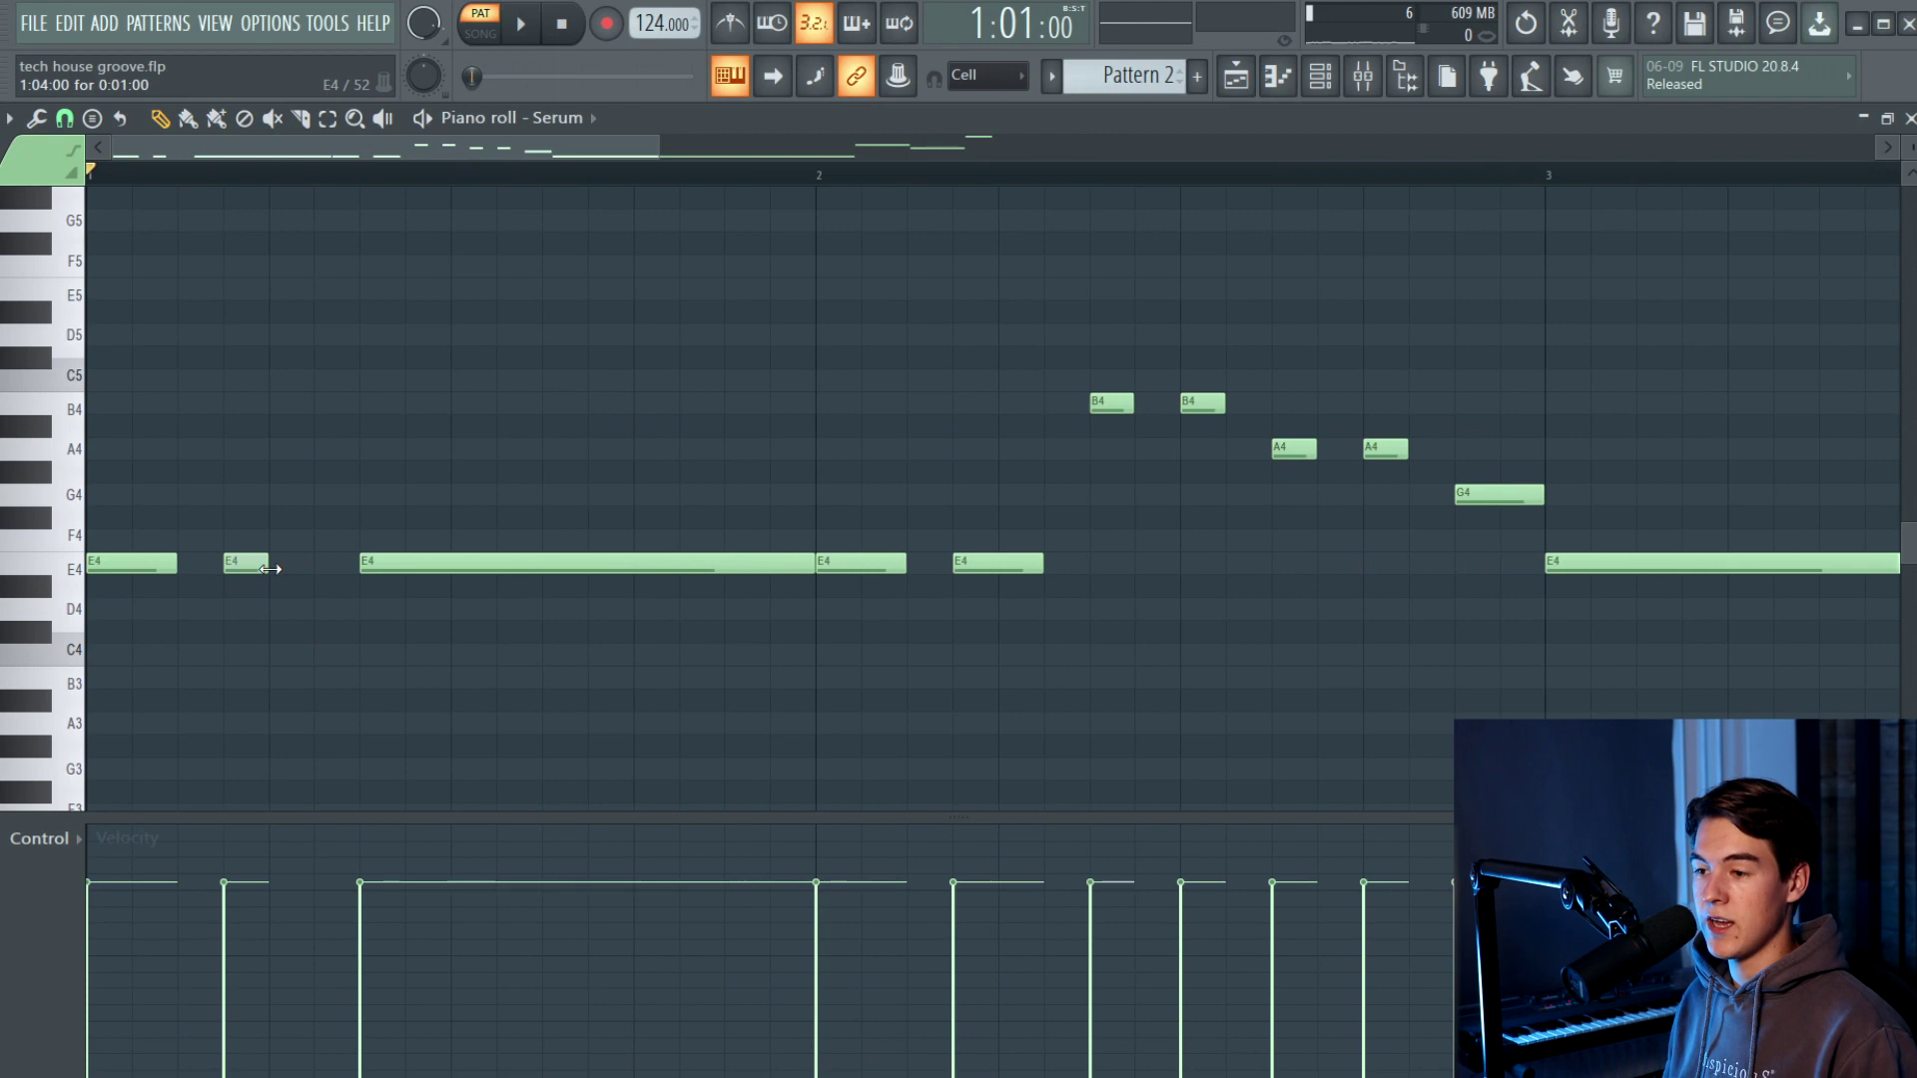
pyautogui.press('space')
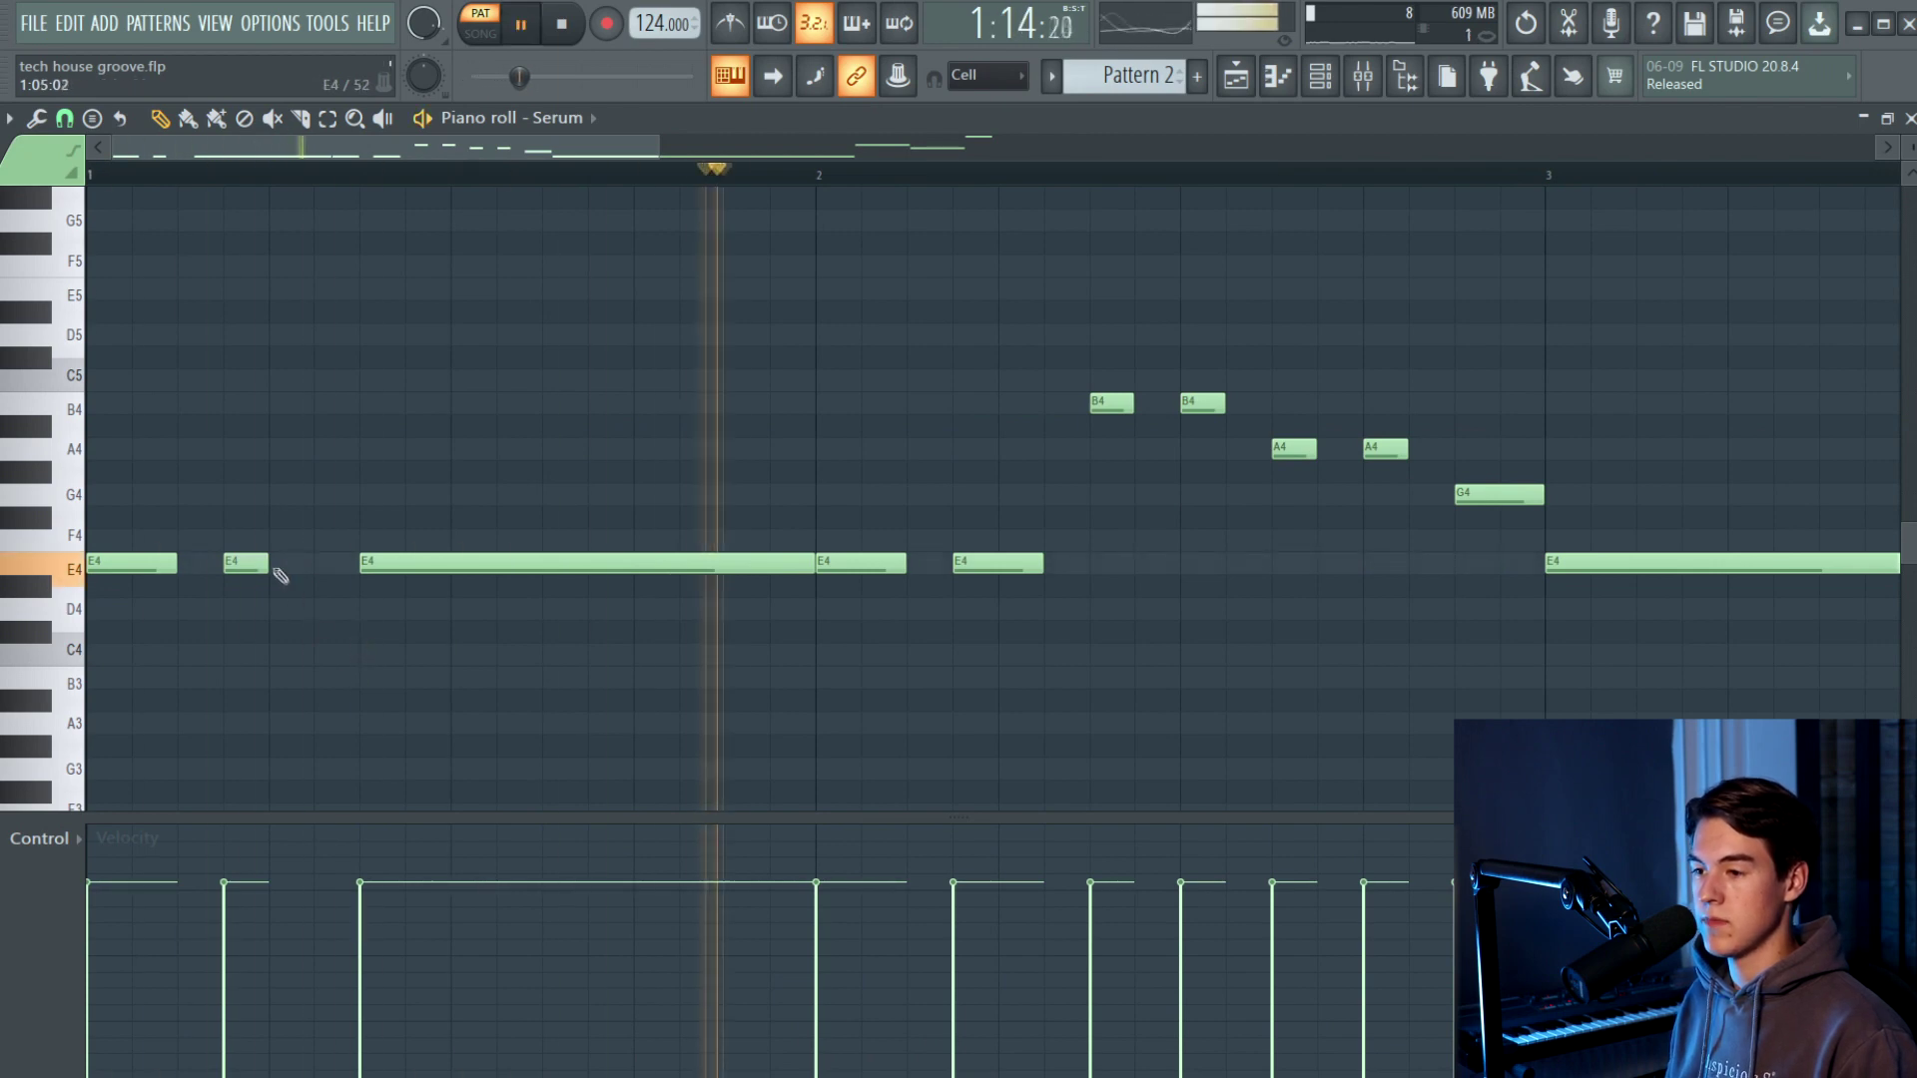
pyautogui.press('space')
pyautogui.moveTo(267, 562); pyautogui.dragTo(310, 559)
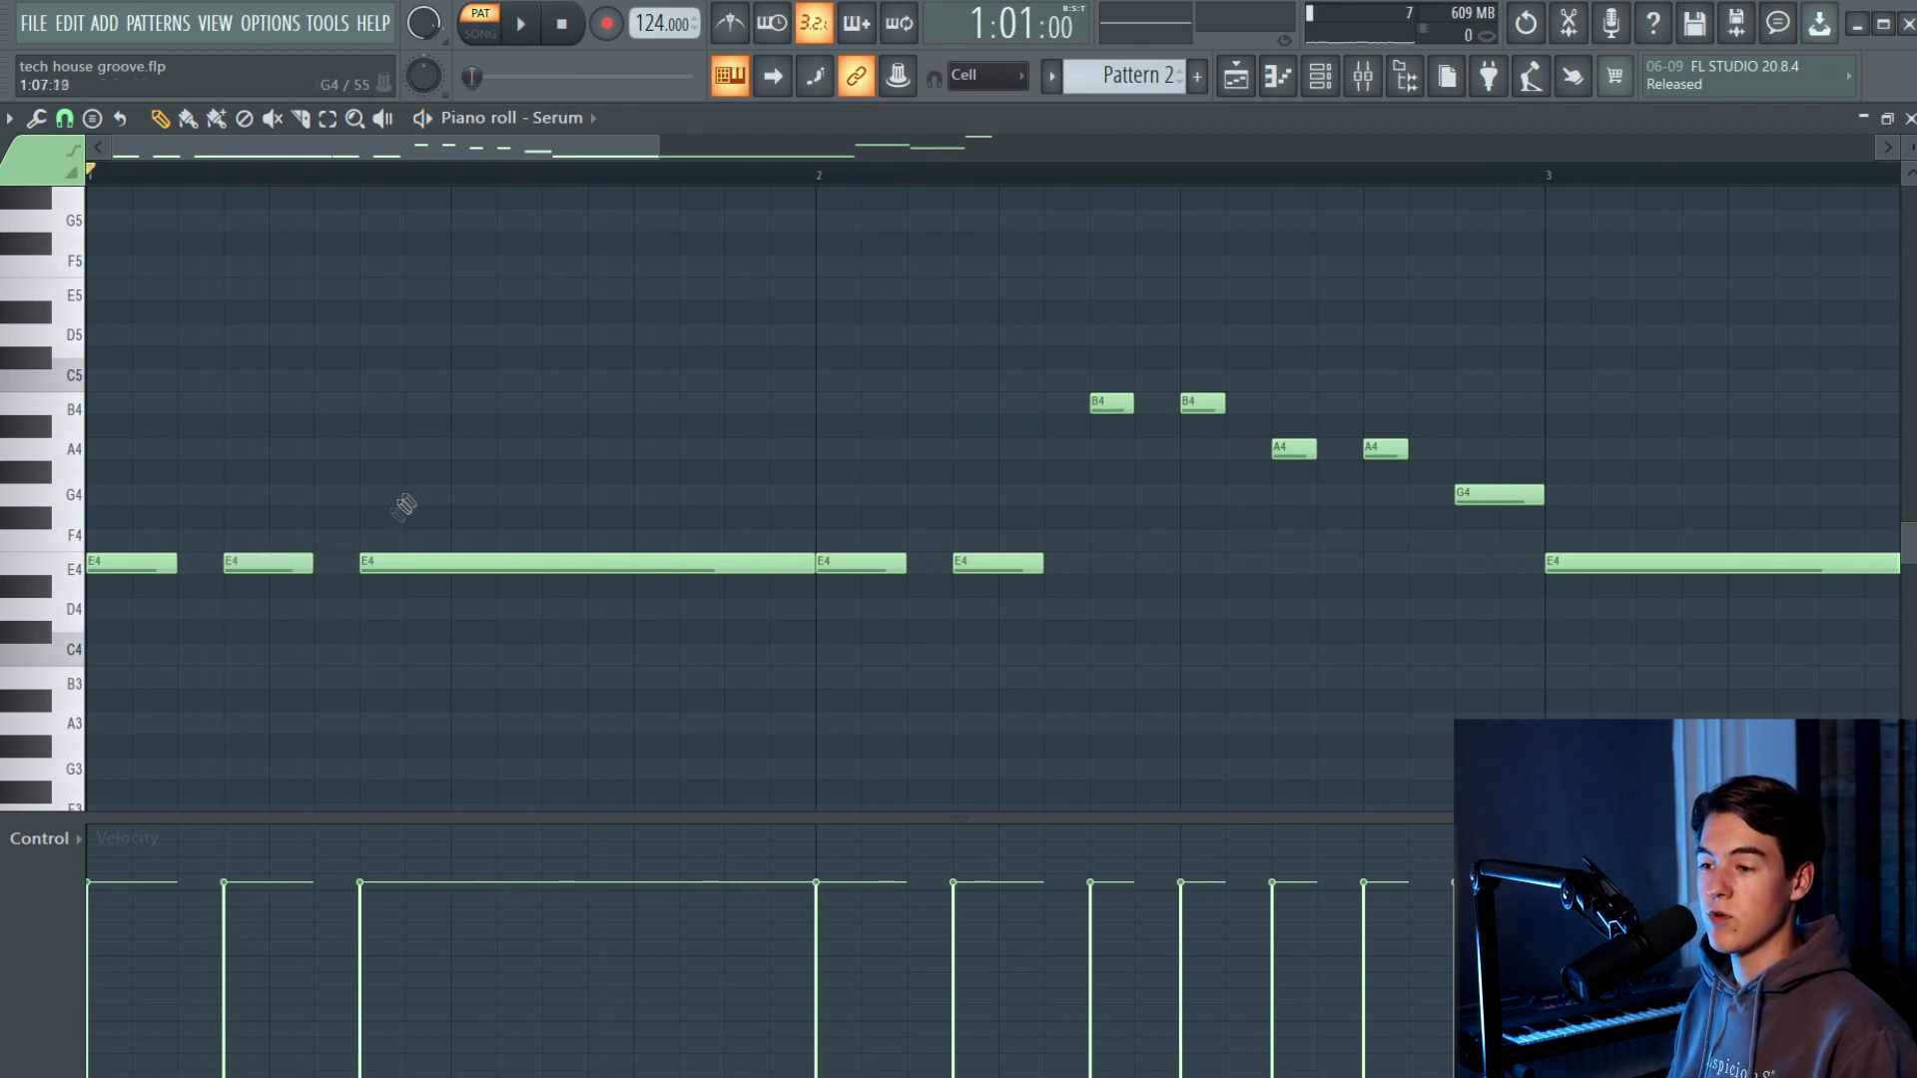
pyautogui.press('space')
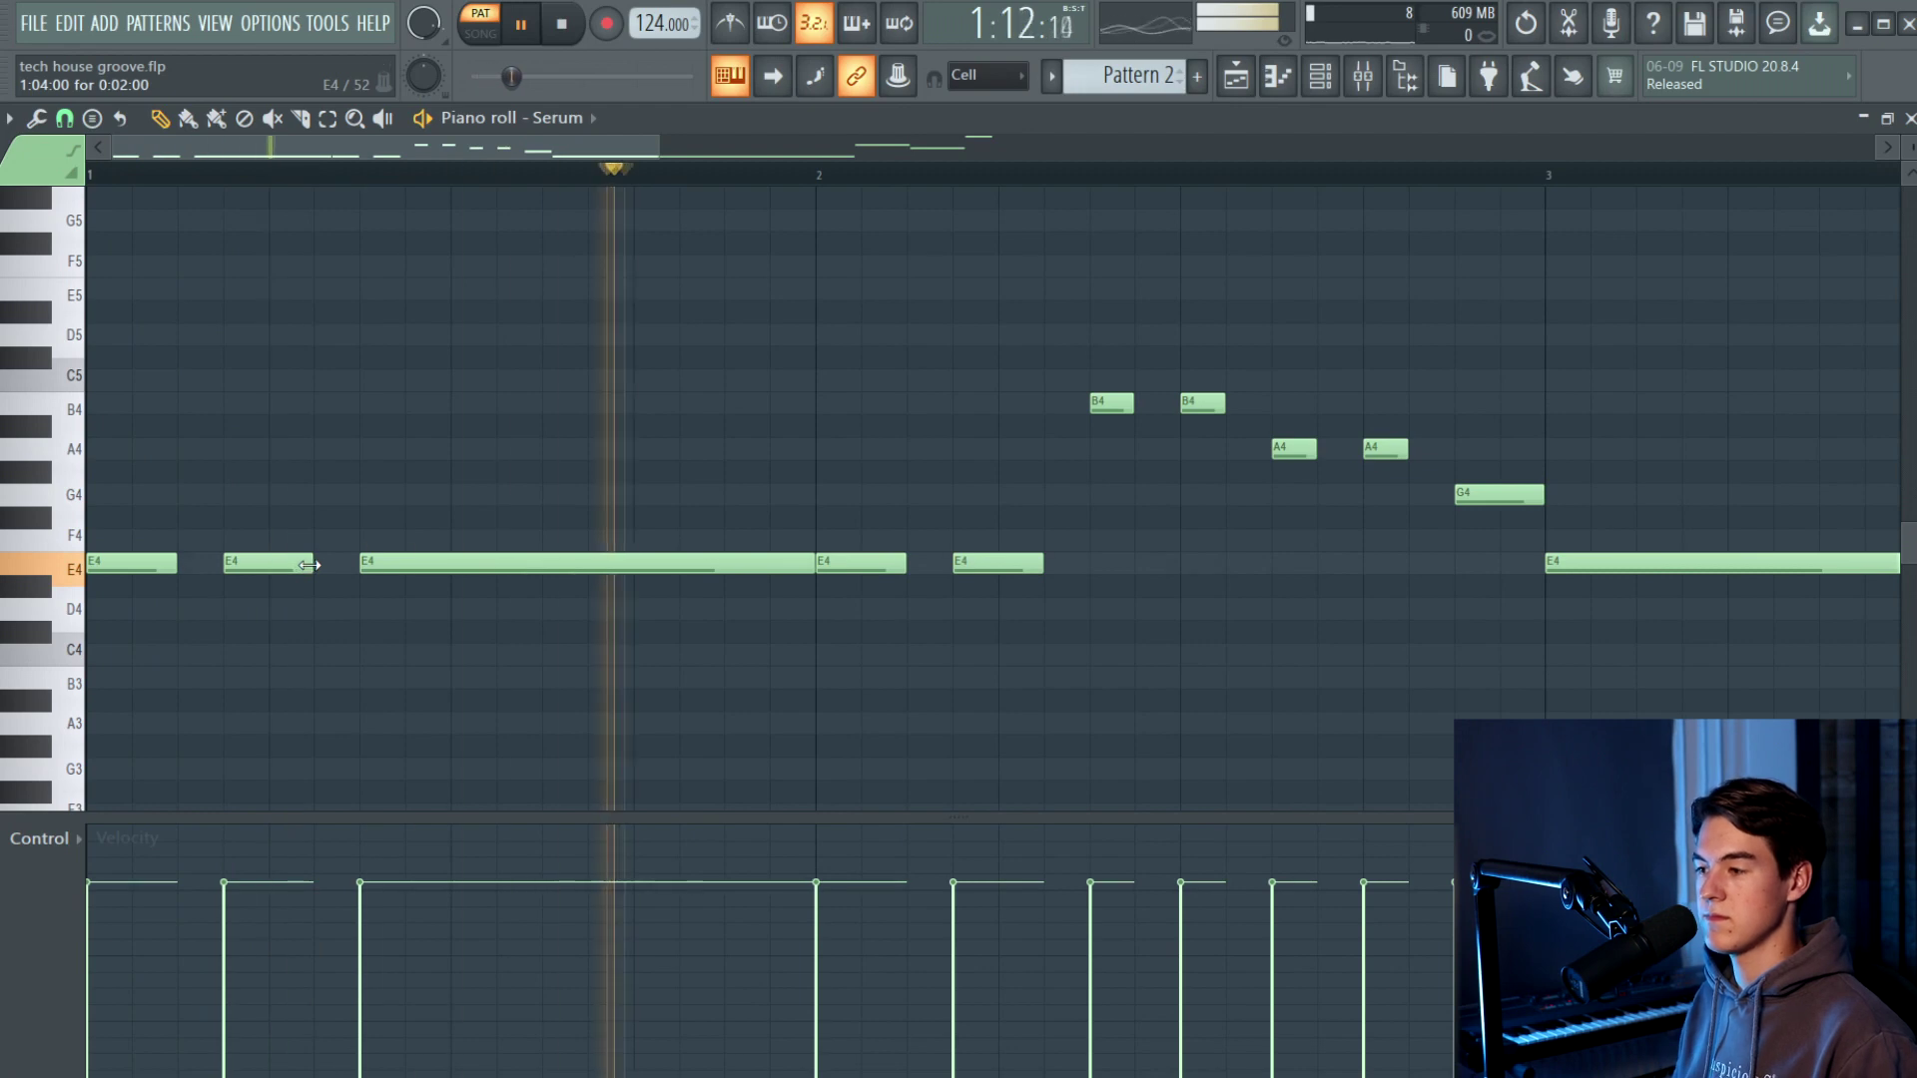
# - Shorten the second E4 in bar 1 to 15 ticks and the second E4 in bar 2 to one step, and play back
pyautogui.moveTo(311, 564); pyautogui.dragTo(268, 565)
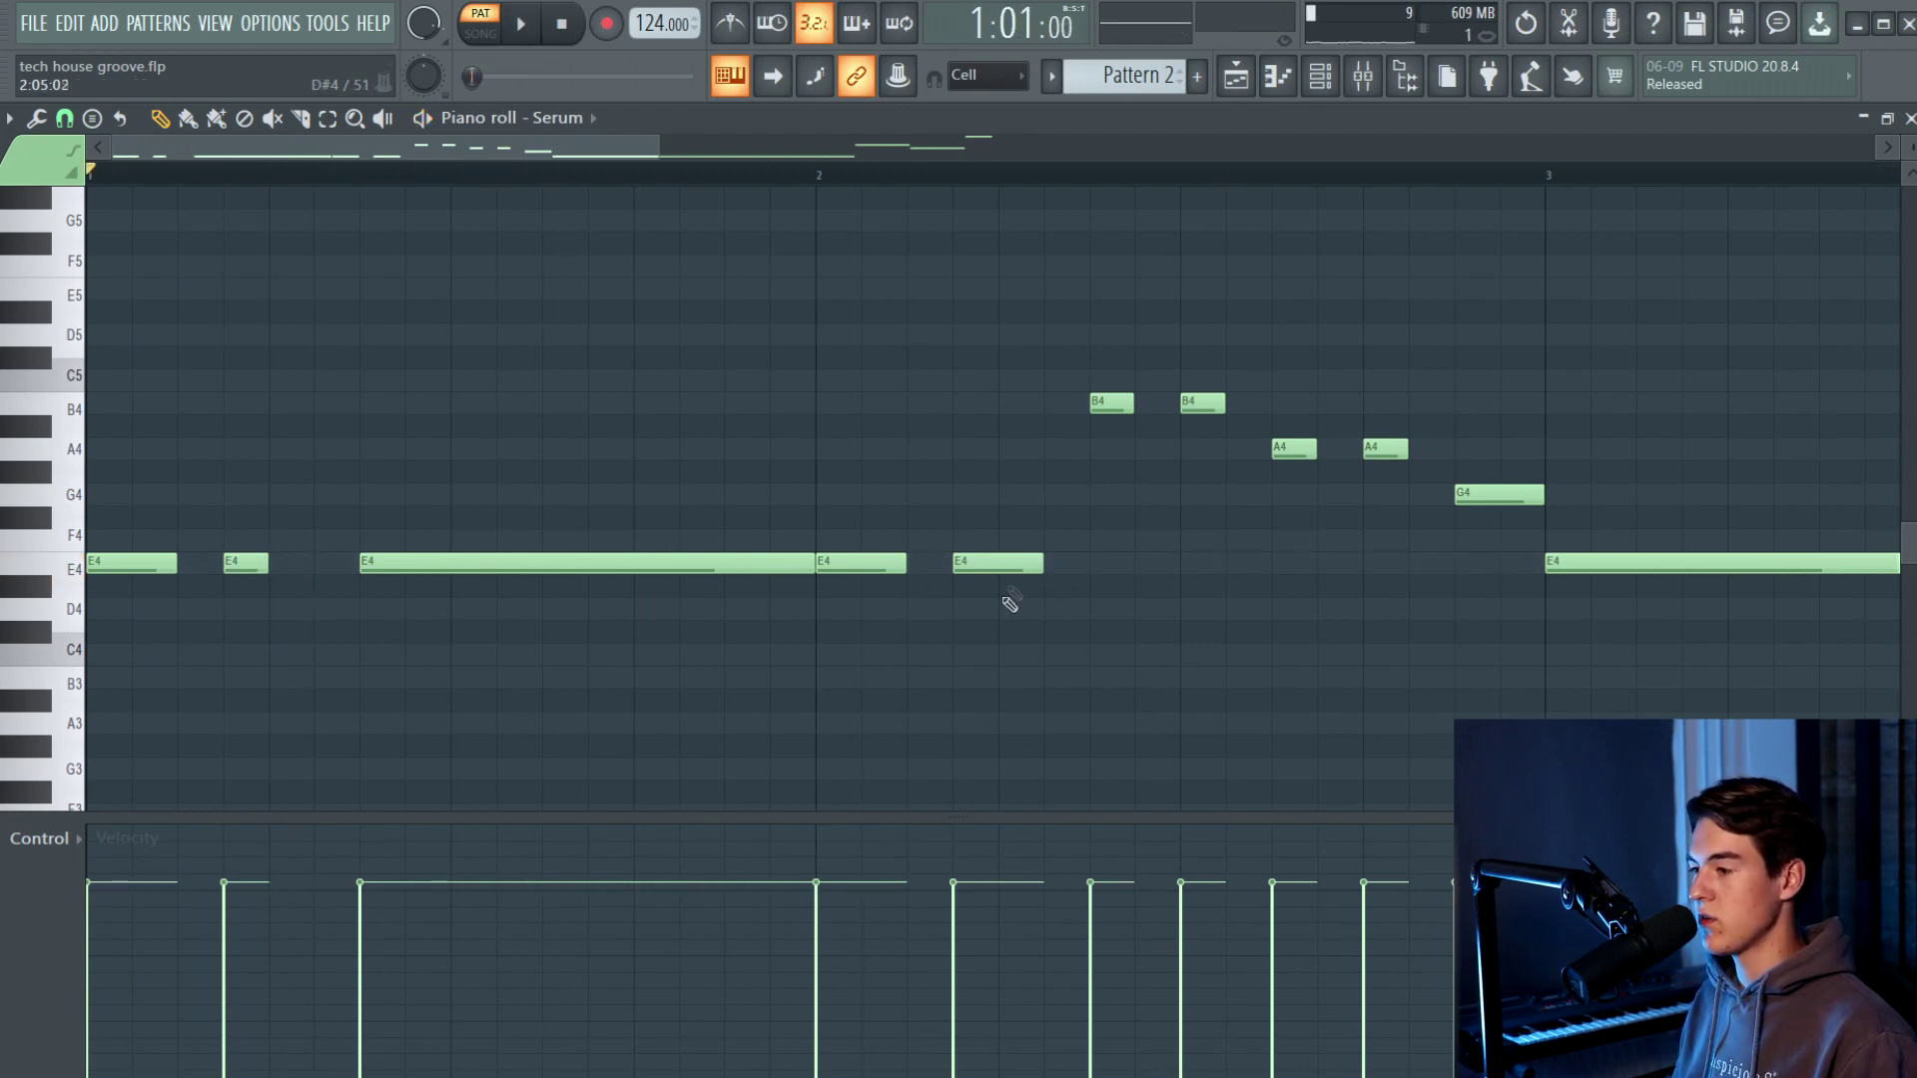
pyautogui.press('space')
pyautogui.scroll(-2, 1009, 584)
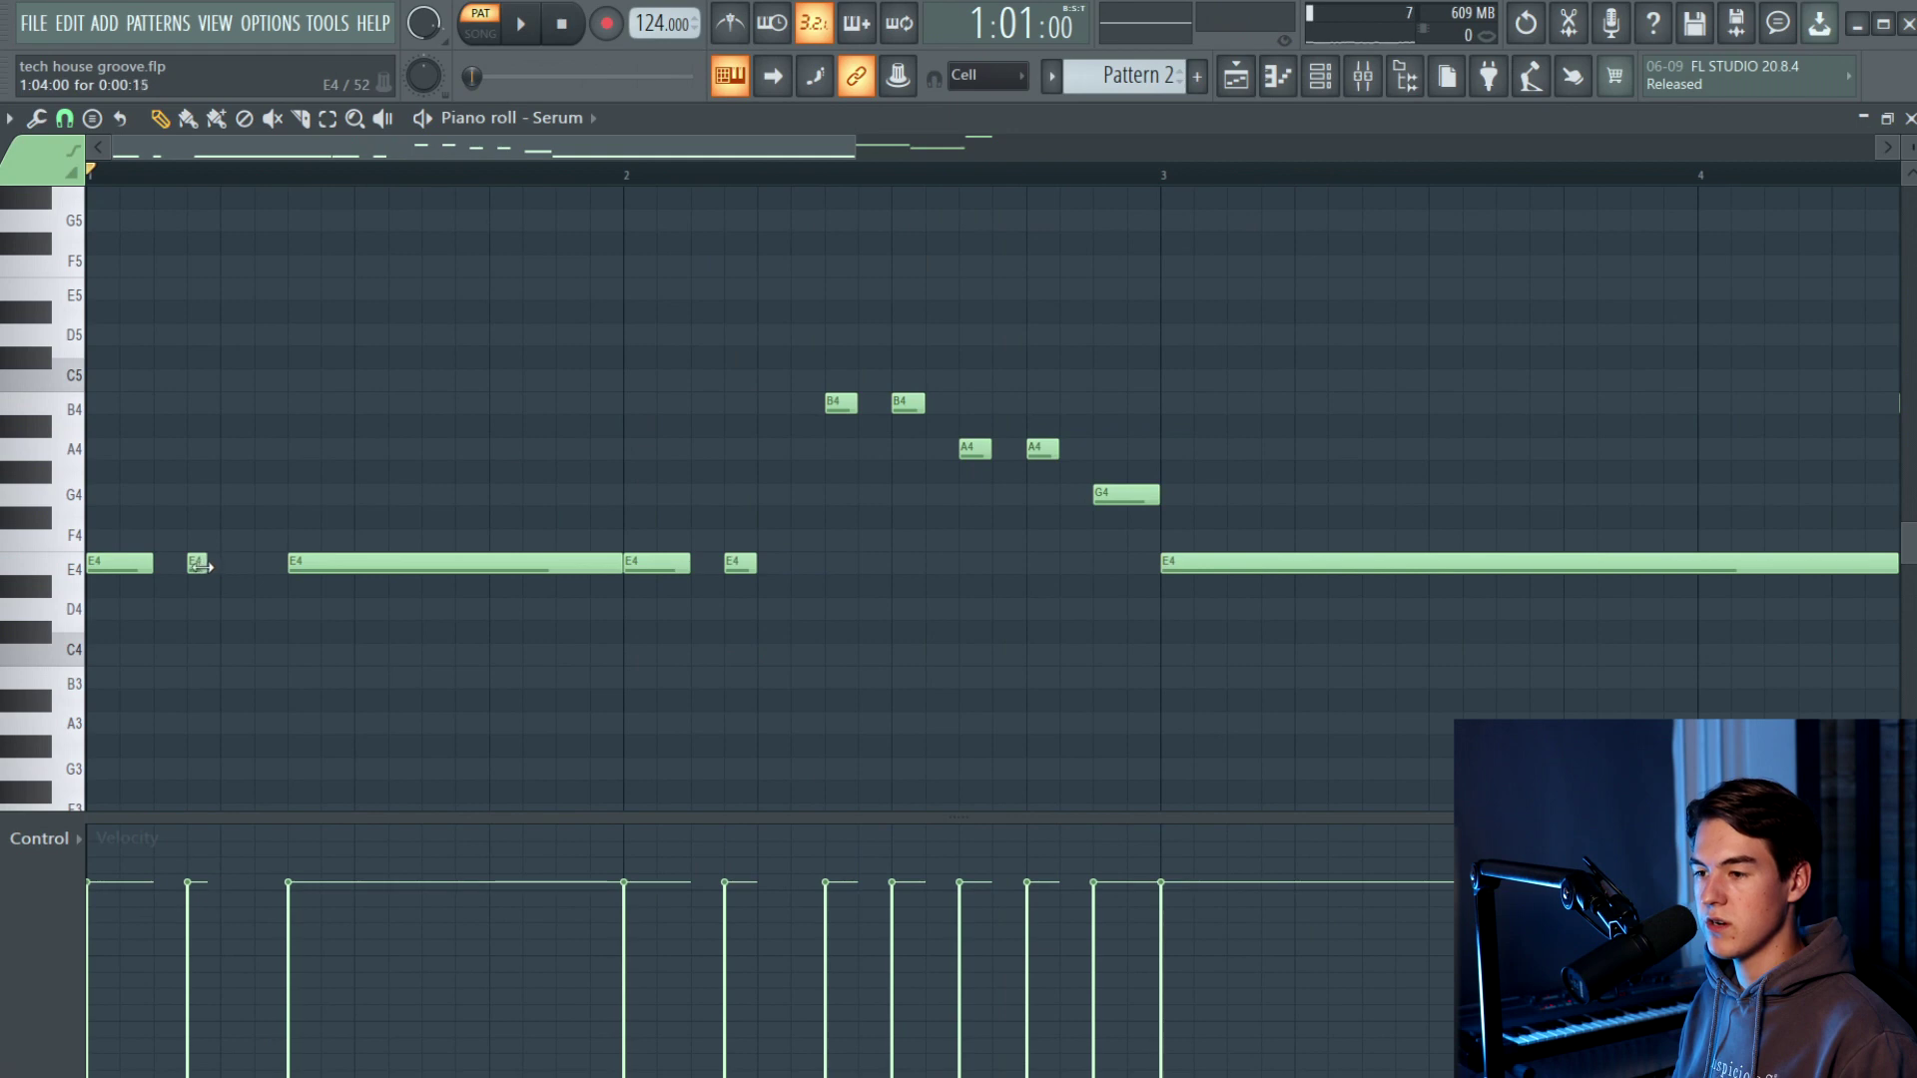
pyautogui.moveTo(201, 563); pyautogui.dragTo(205, 571)
pyautogui.press('space')
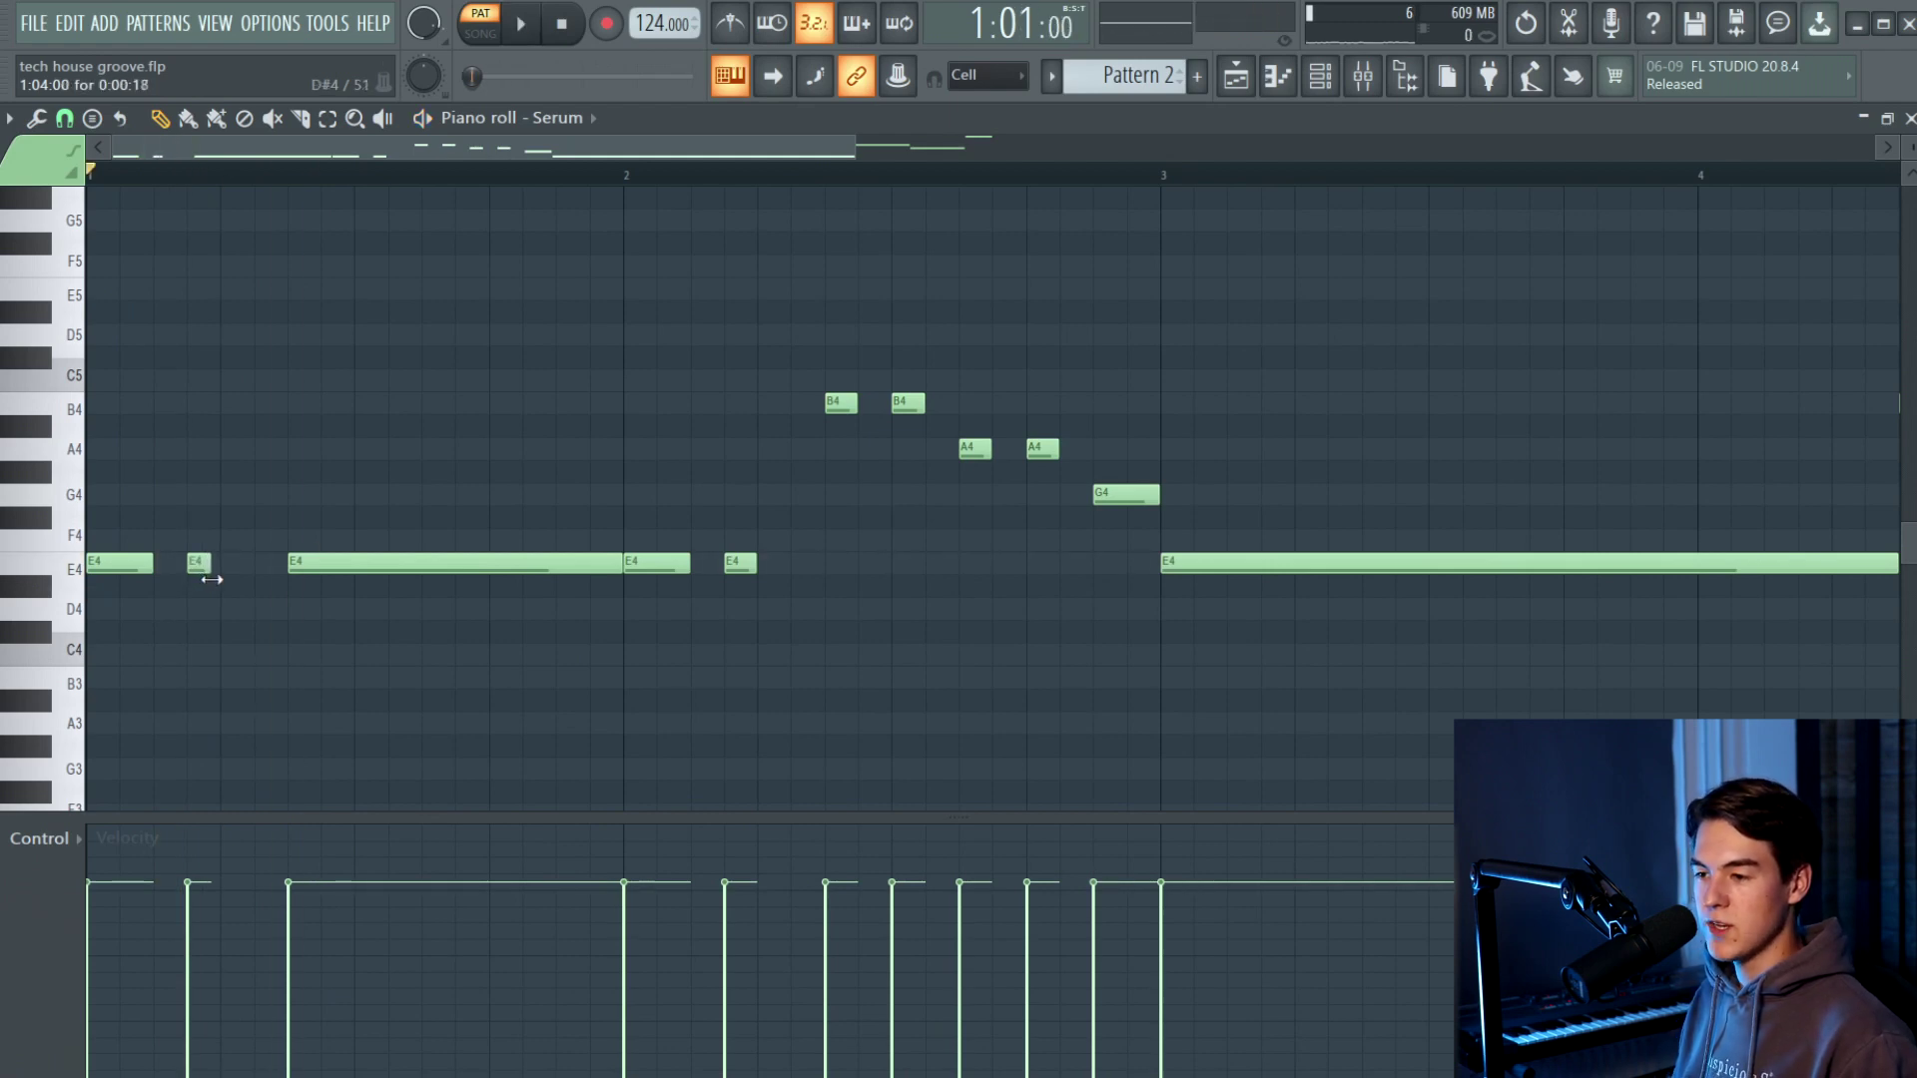
pyautogui.press('space')
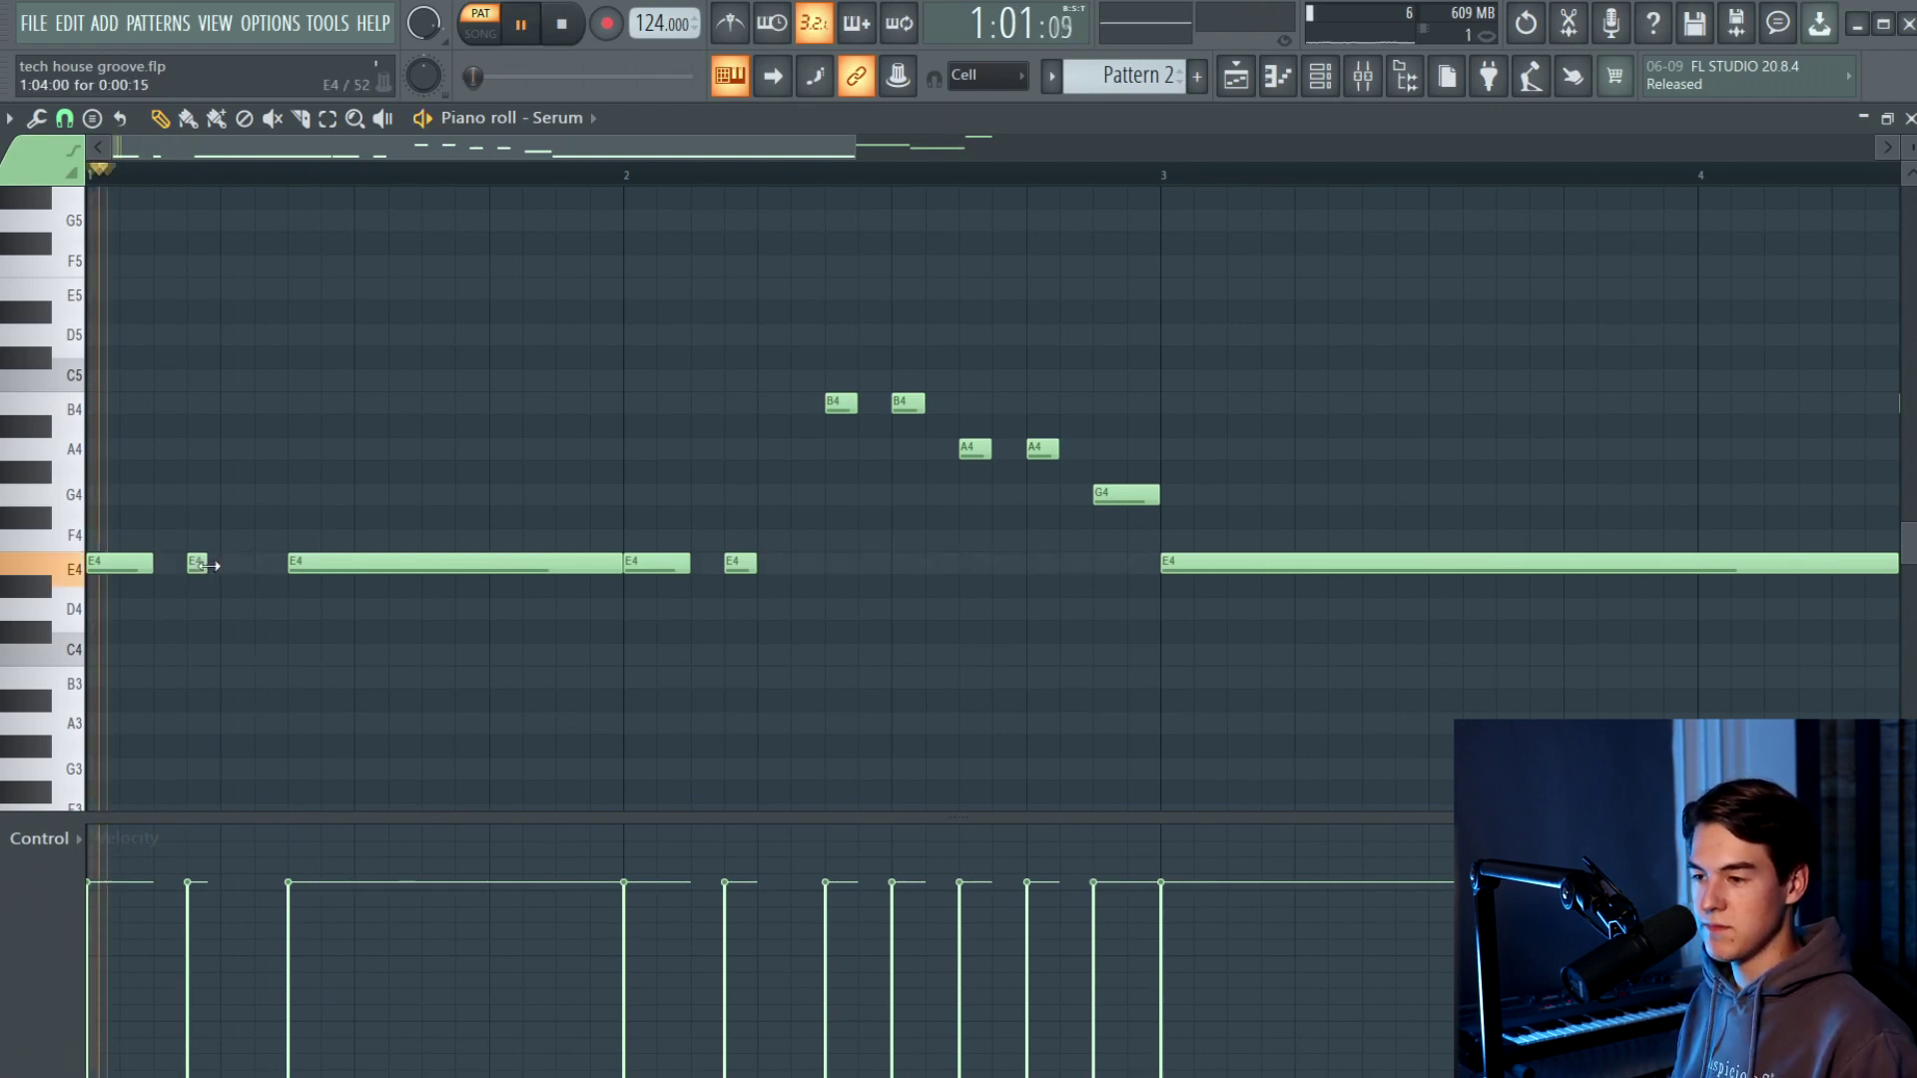
# - Trim bar 2's second E4 to about half a step, end bar 1's long E4 just before bar 2, and play back
pyautogui.moveTo(755, 565); pyautogui.dragTo(733, 567)
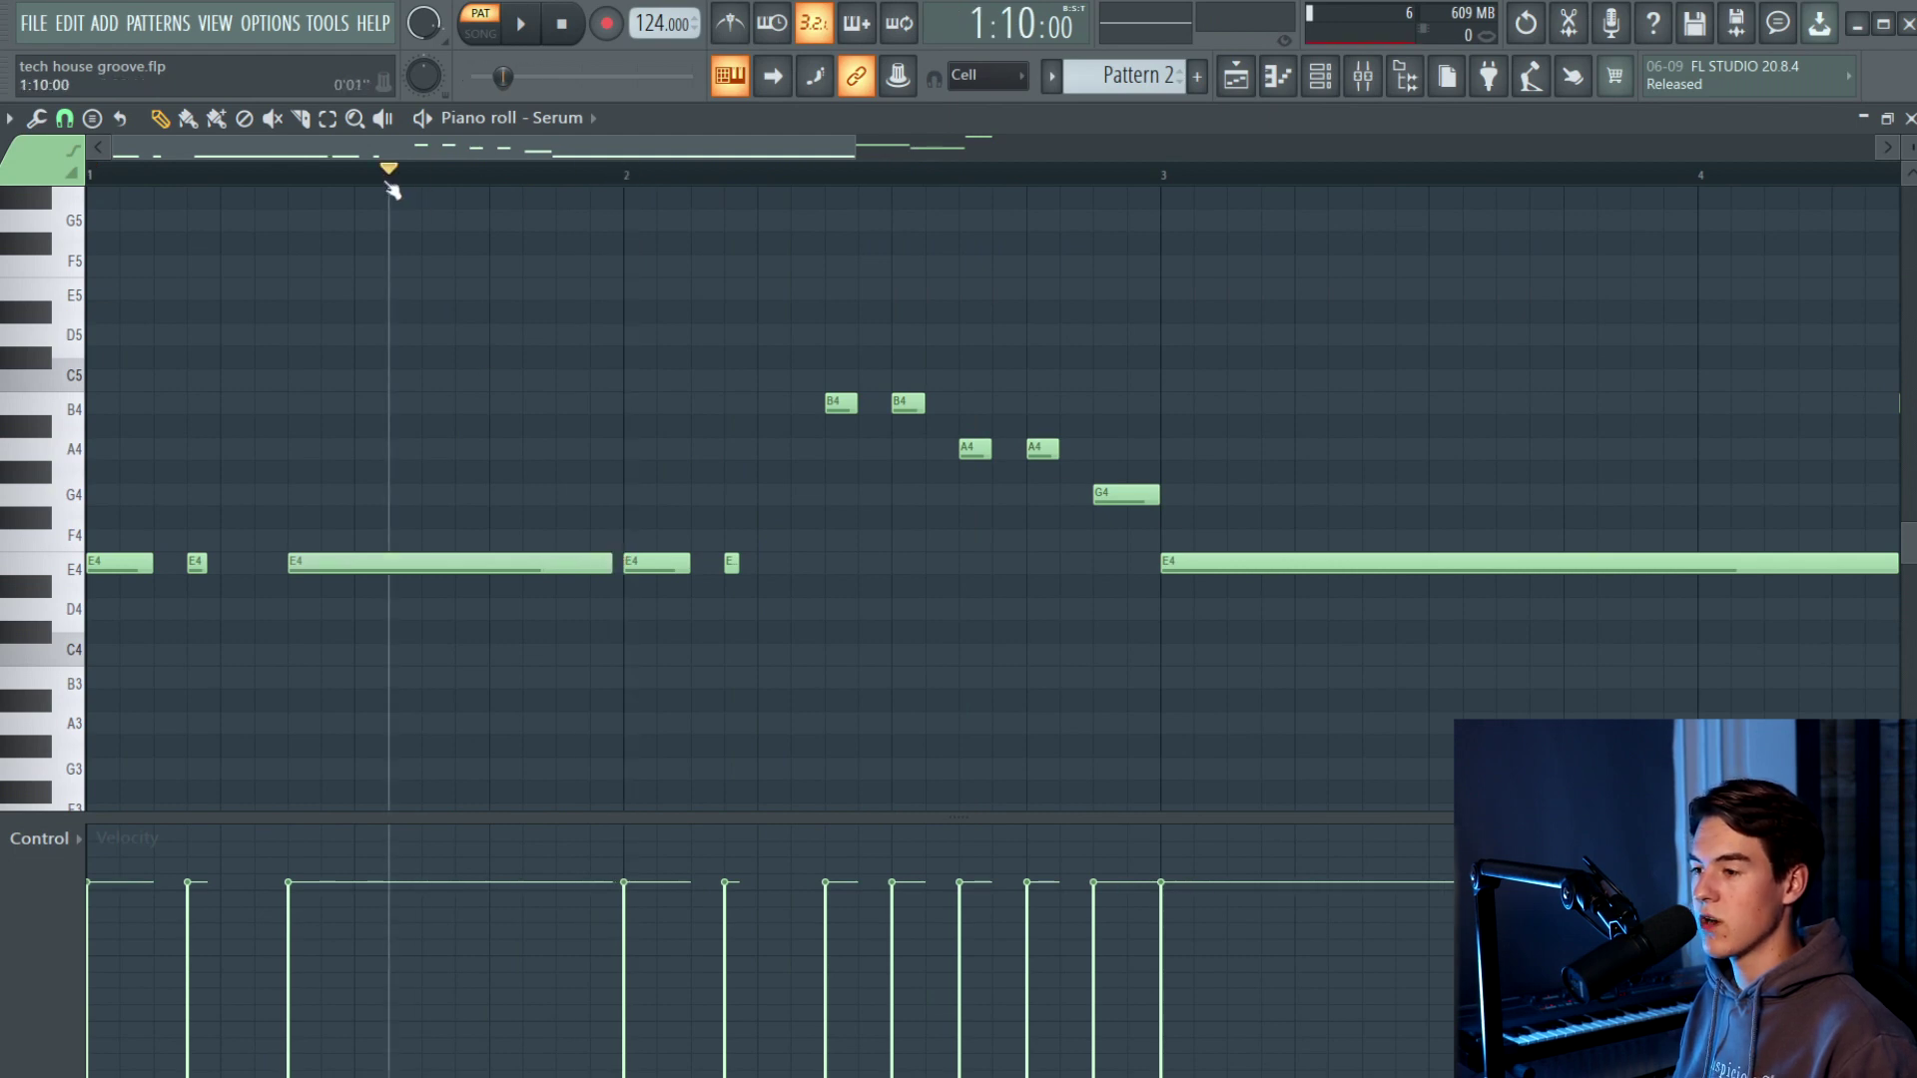
pyautogui.press('space')
pyautogui.moveTo(623, 569); pyautogui.dragTo(628, 569)
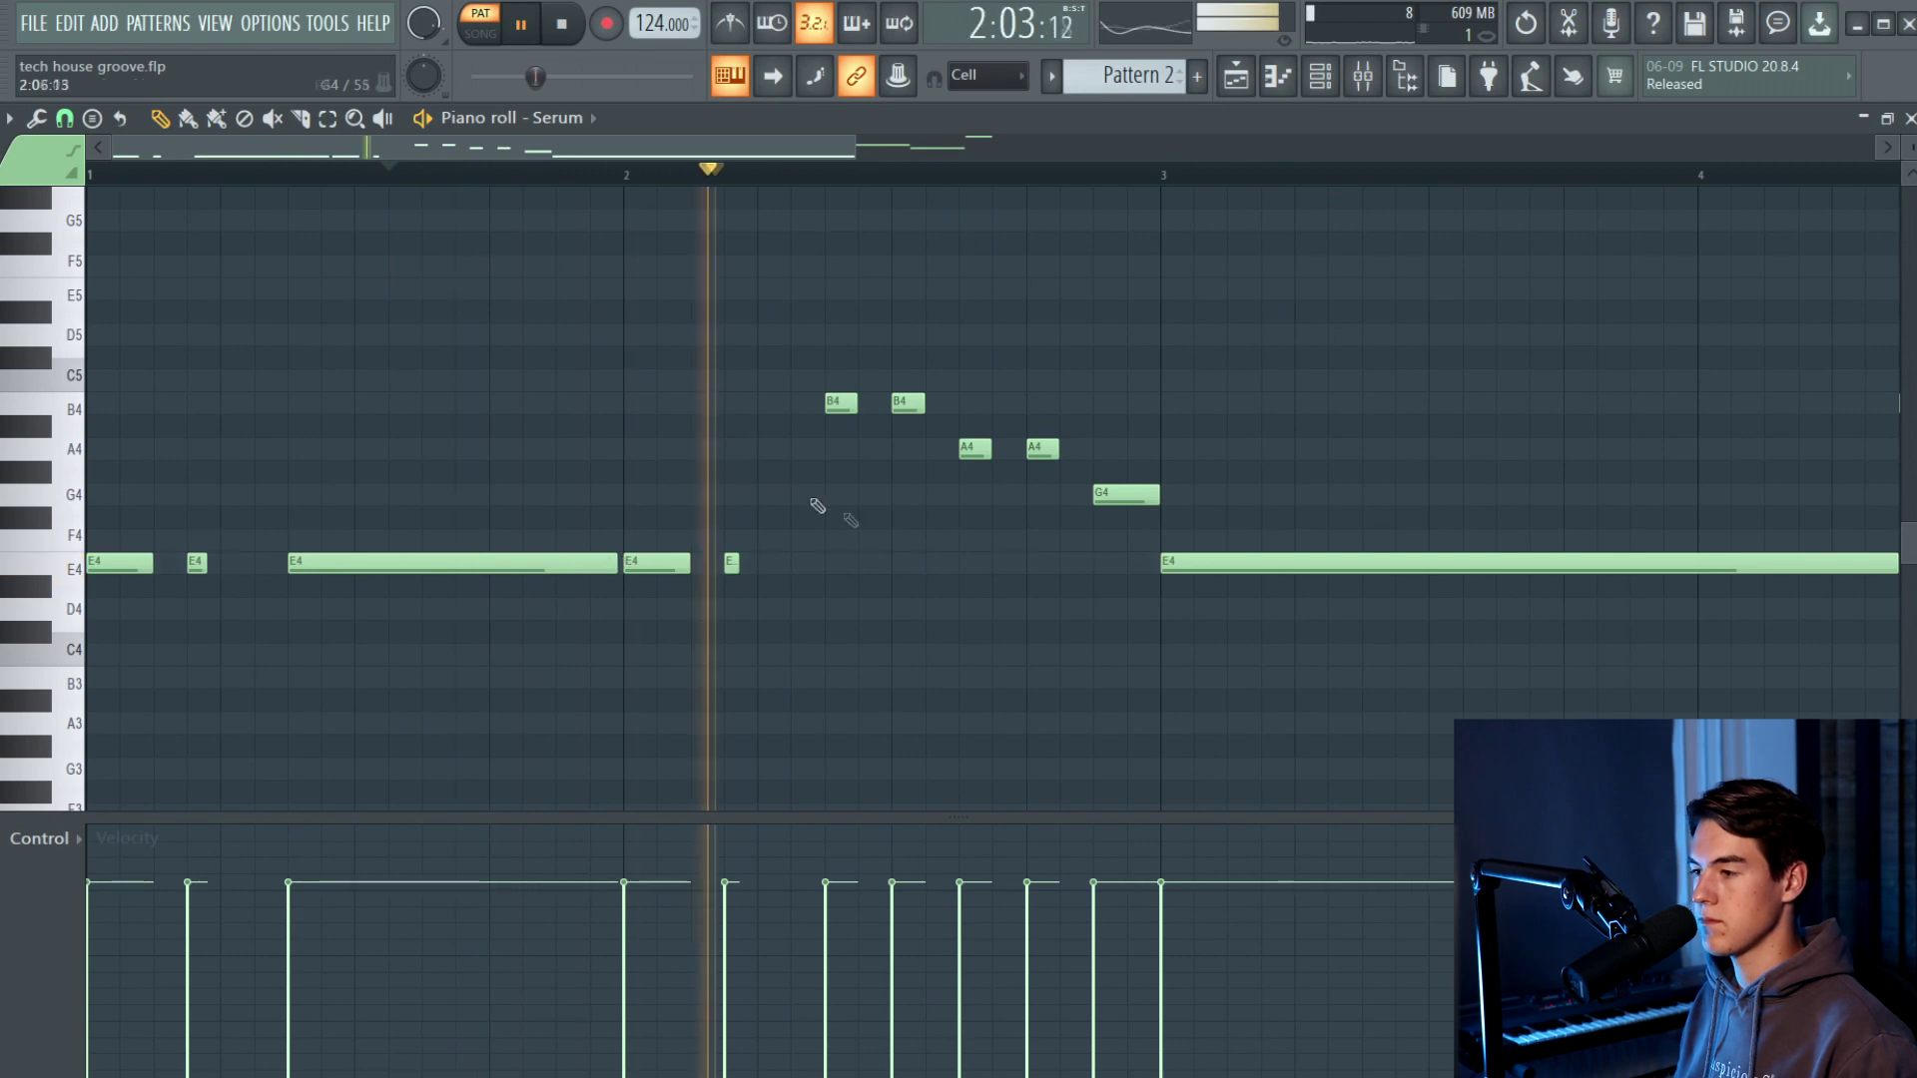
pyautogui.press('space')
# - Try a shorter first B4 note in bar 2, undo it, and play back from that point
pyautogui.click(814, 174)
pyautogui.press('space')
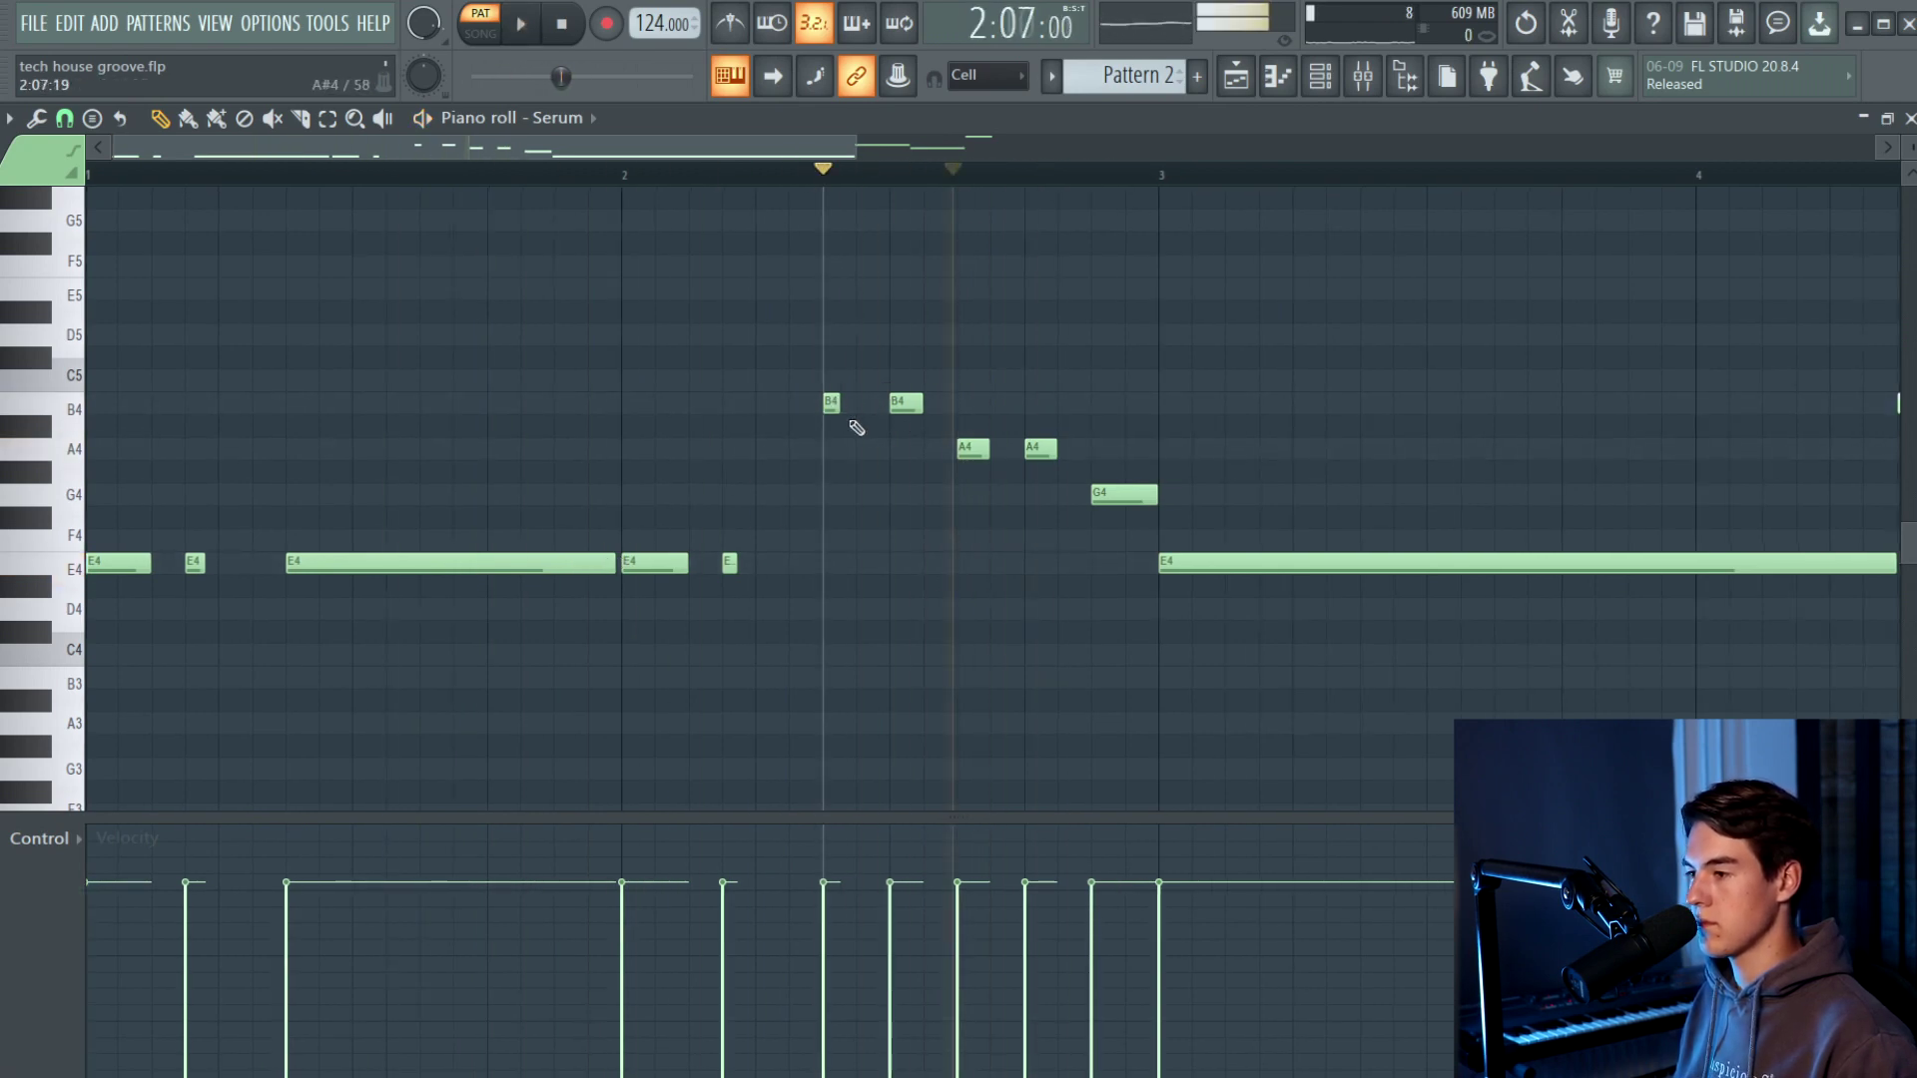
pyautogui.hotkey('ctrl', 'z')
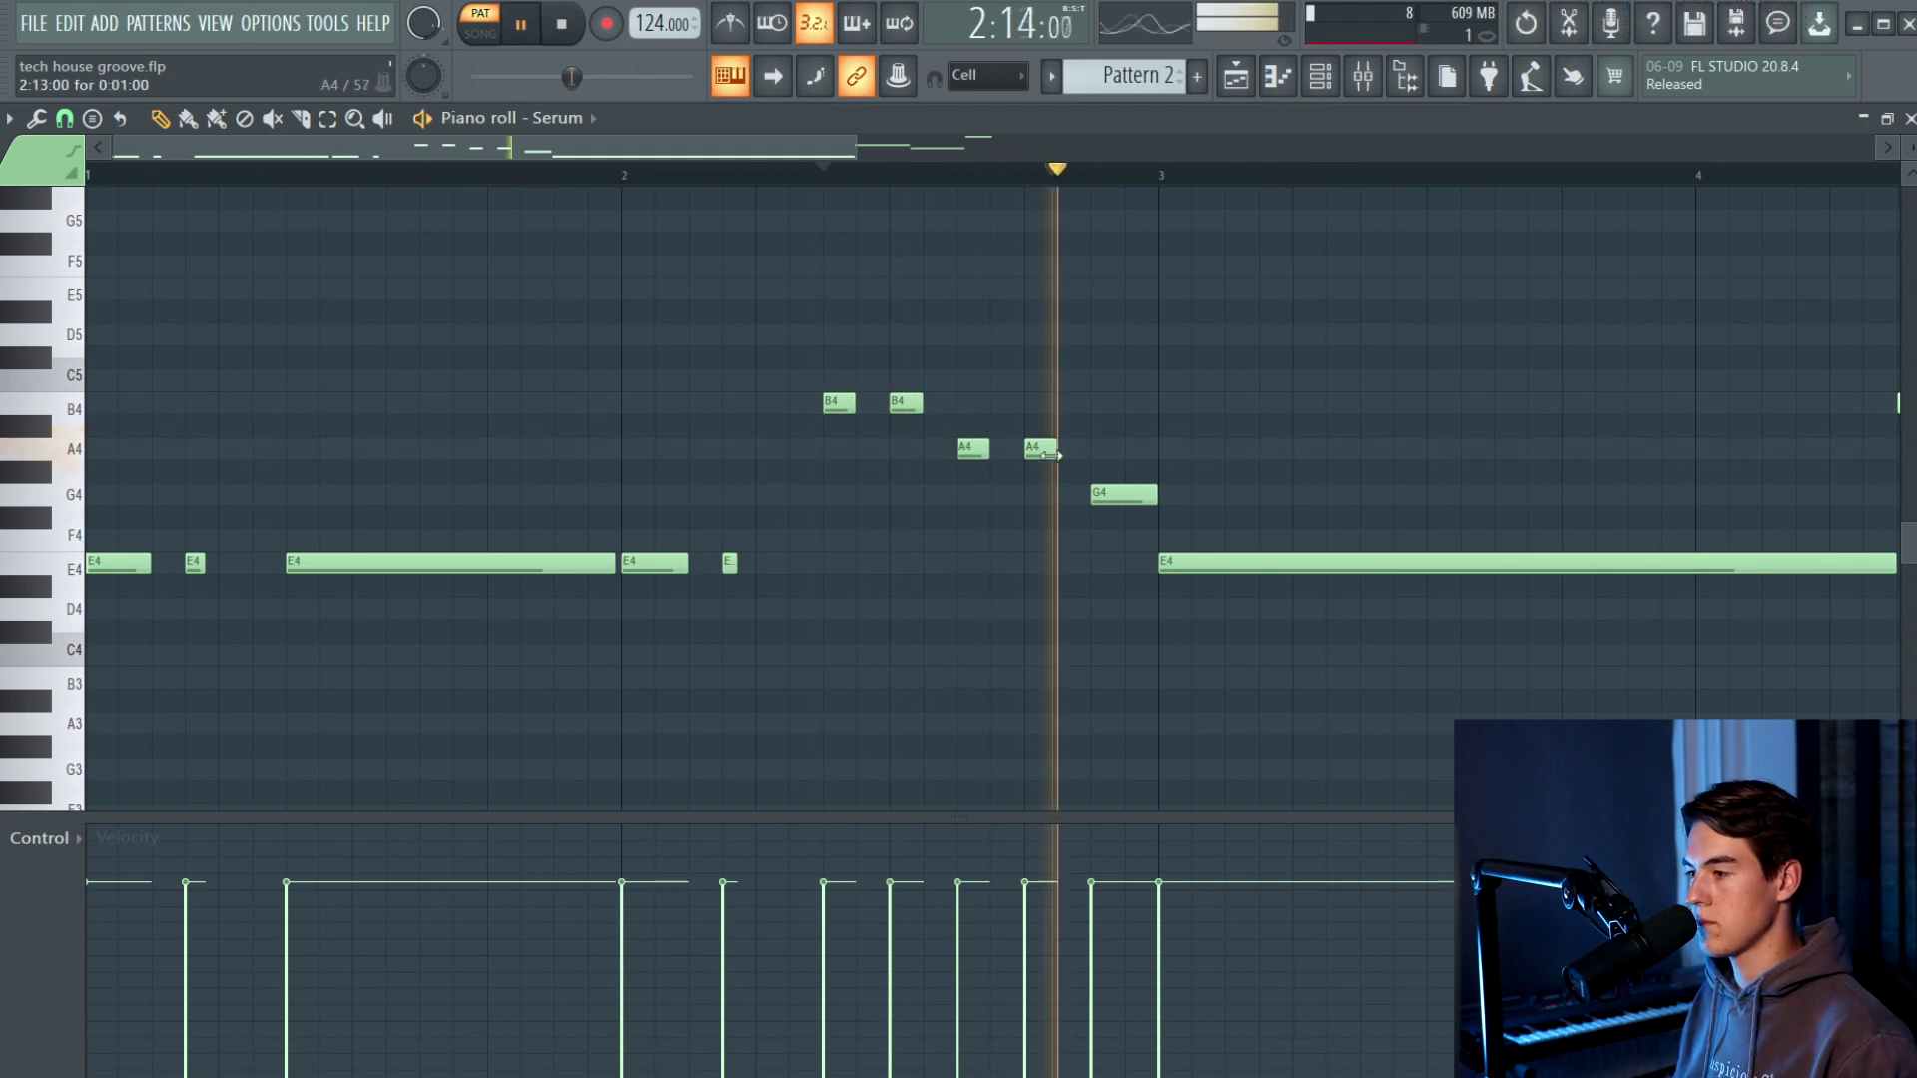
pyautogui.keyDown('ctrl'); pyautogui.scroll(-4, 1103, 483); pyautogui.keyUp('ctrl')
pyautogui.press('space')
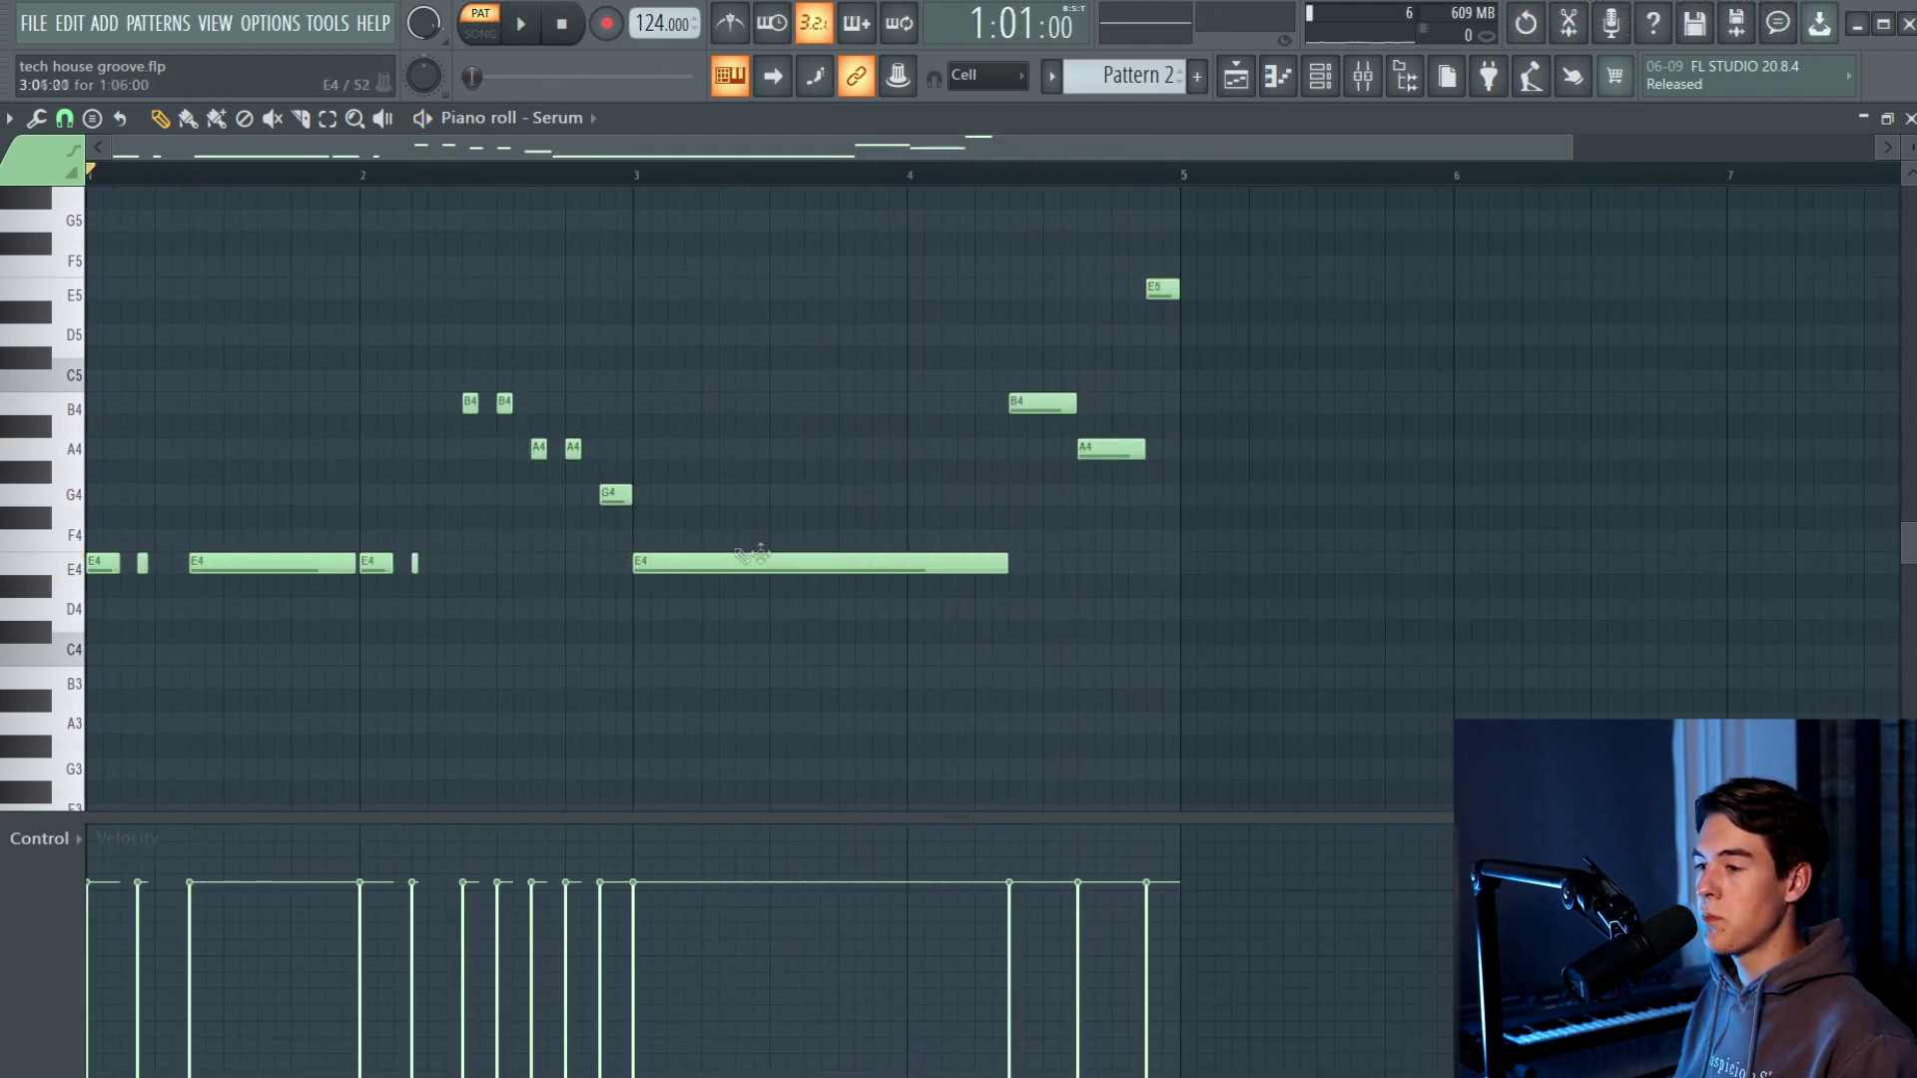
# - Replace the notes in bars 3 and 4 with a copy of the two-bar riff whose final note is raised to E5
pyautogui.rightClick(819, 562)
pyautogui.rightClick(1043, 403)
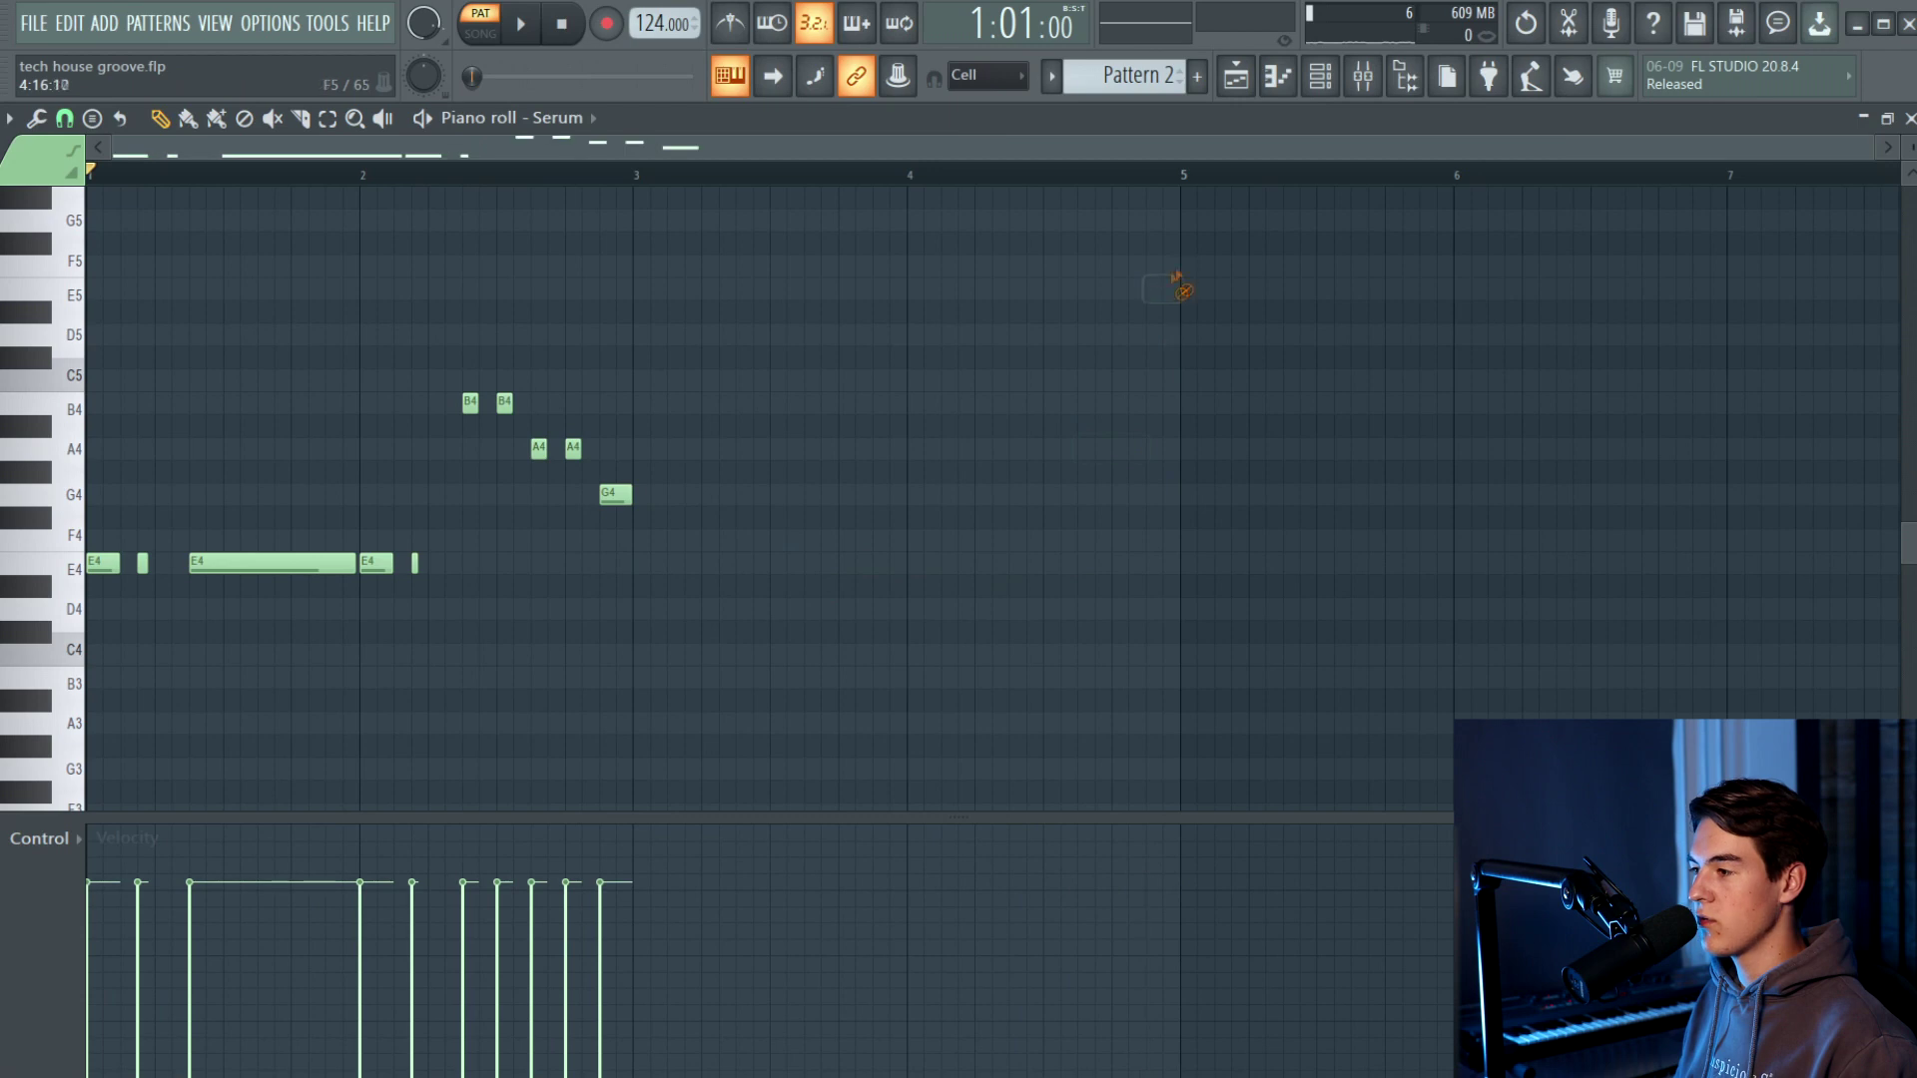
pyautogui.hotkey('ctrl', 'a')
pyautogui.moveTo(104, 566); pyautogui.dragTo(650, 566)
pyautogui.click(1010, 493)
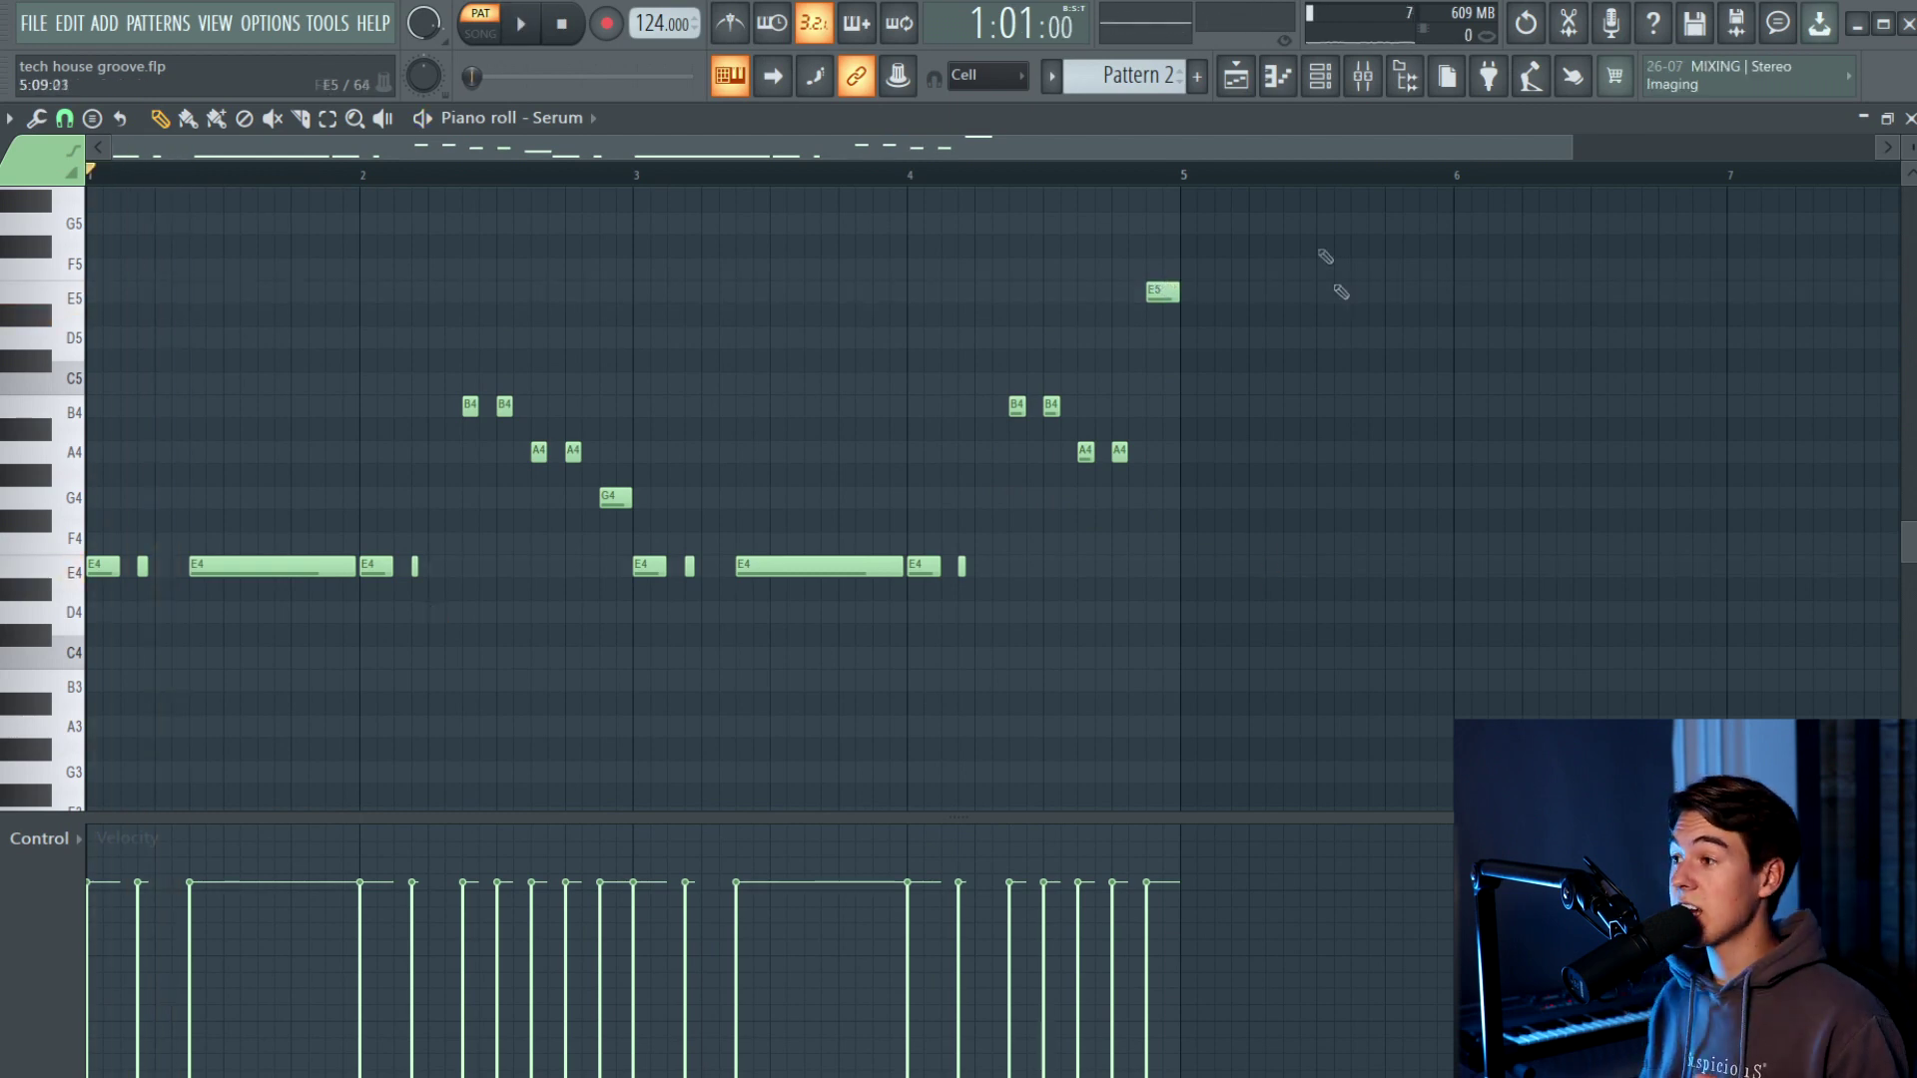
# - Place Pattern 2 on Track 2 at bar 5 of the playlist and play it with the drums
pyautogui.click(1248, 82)
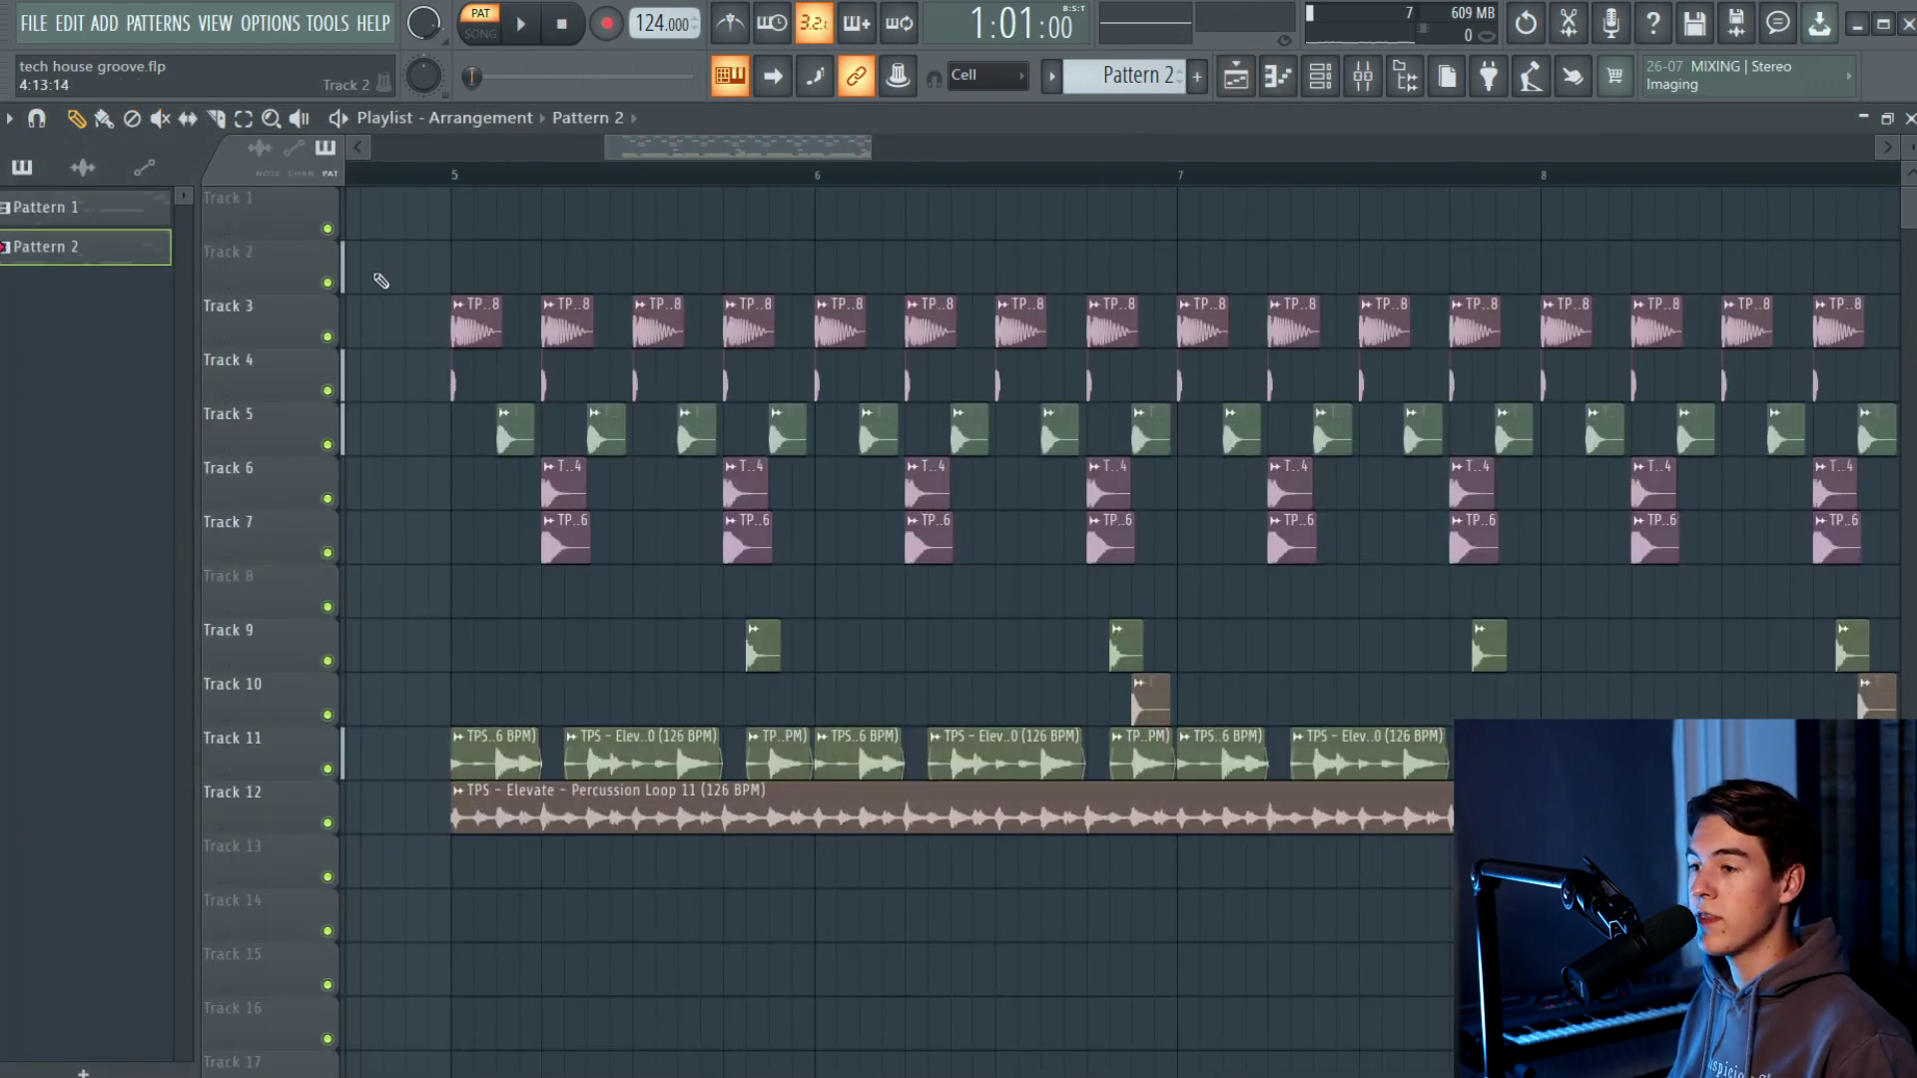
pyautogui.click(460, 262)
pyautogui.scroll(-2, 480, 243)
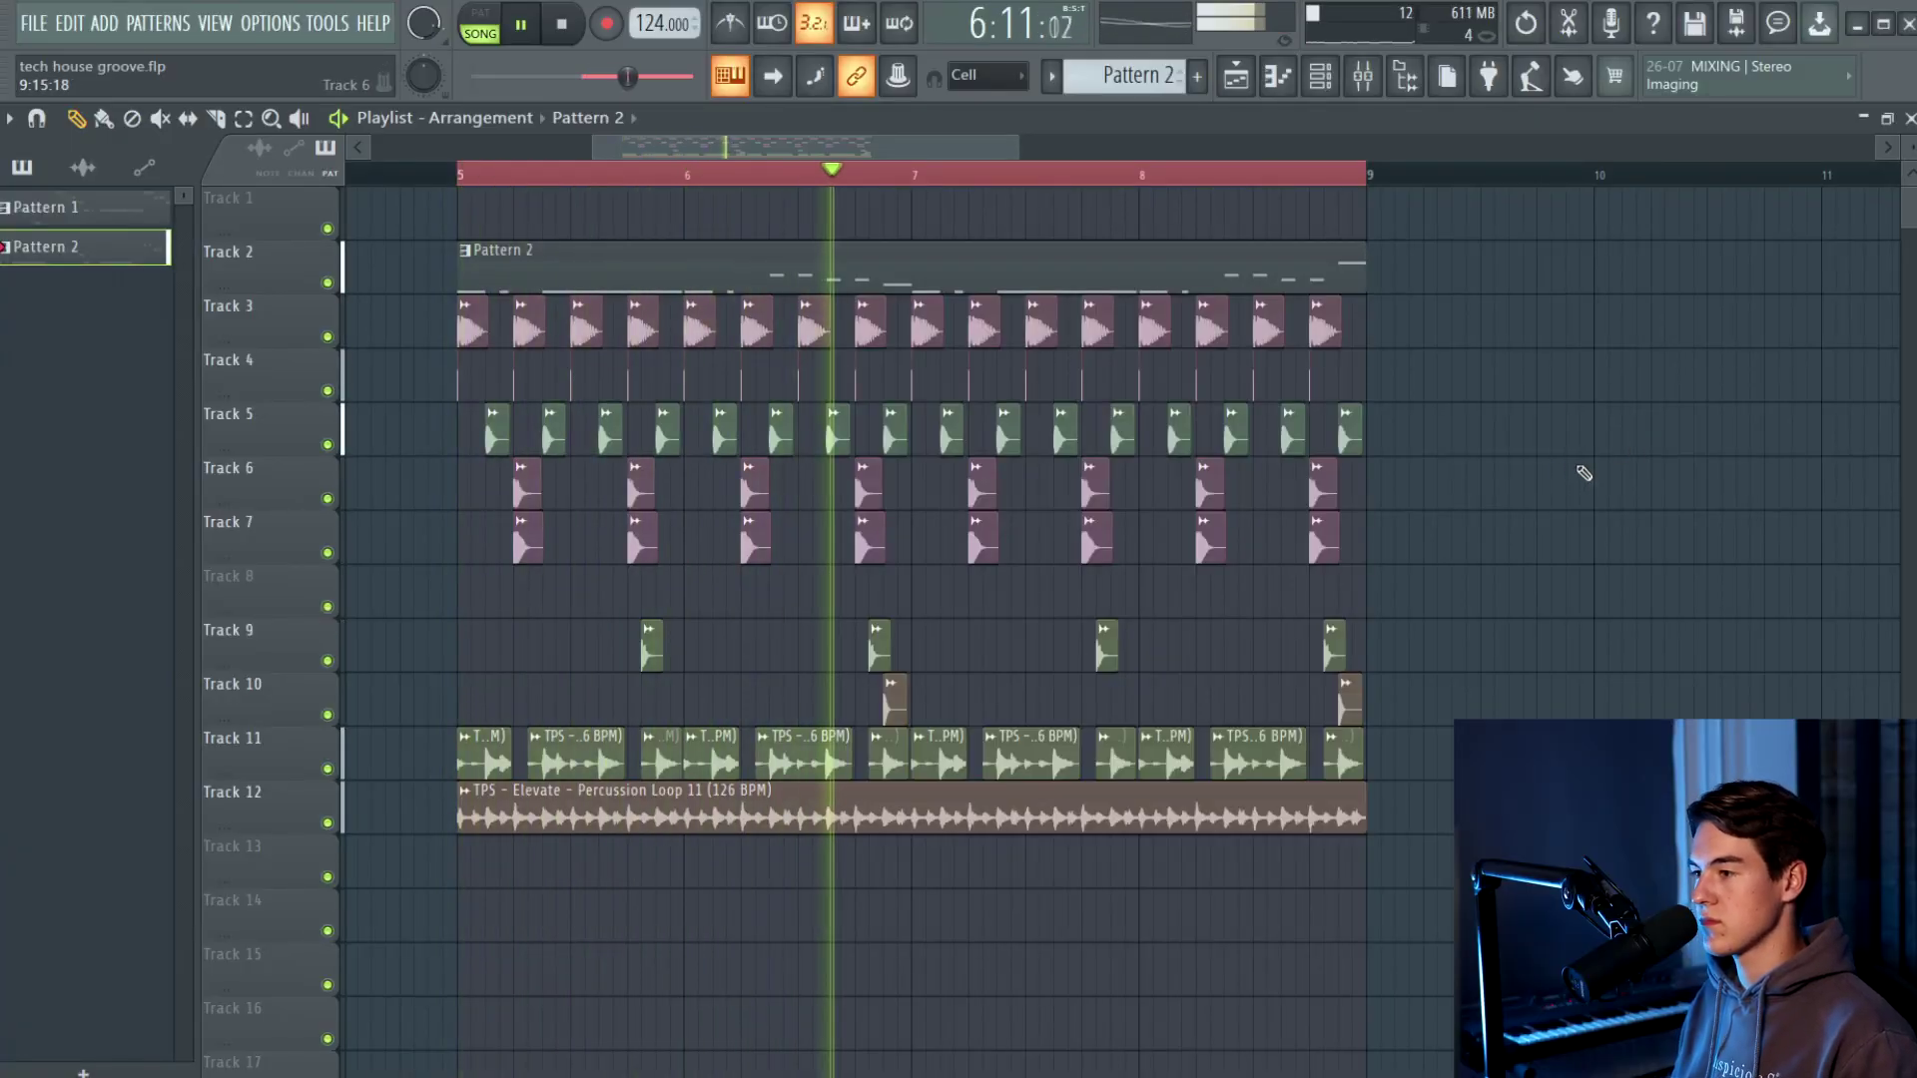
pyautogui.press('space')
# - Enable the effects on the Serum mixer track, play the groove, and open its Kickstart sidechain before closing the mixer
pyautogui.press('F9')
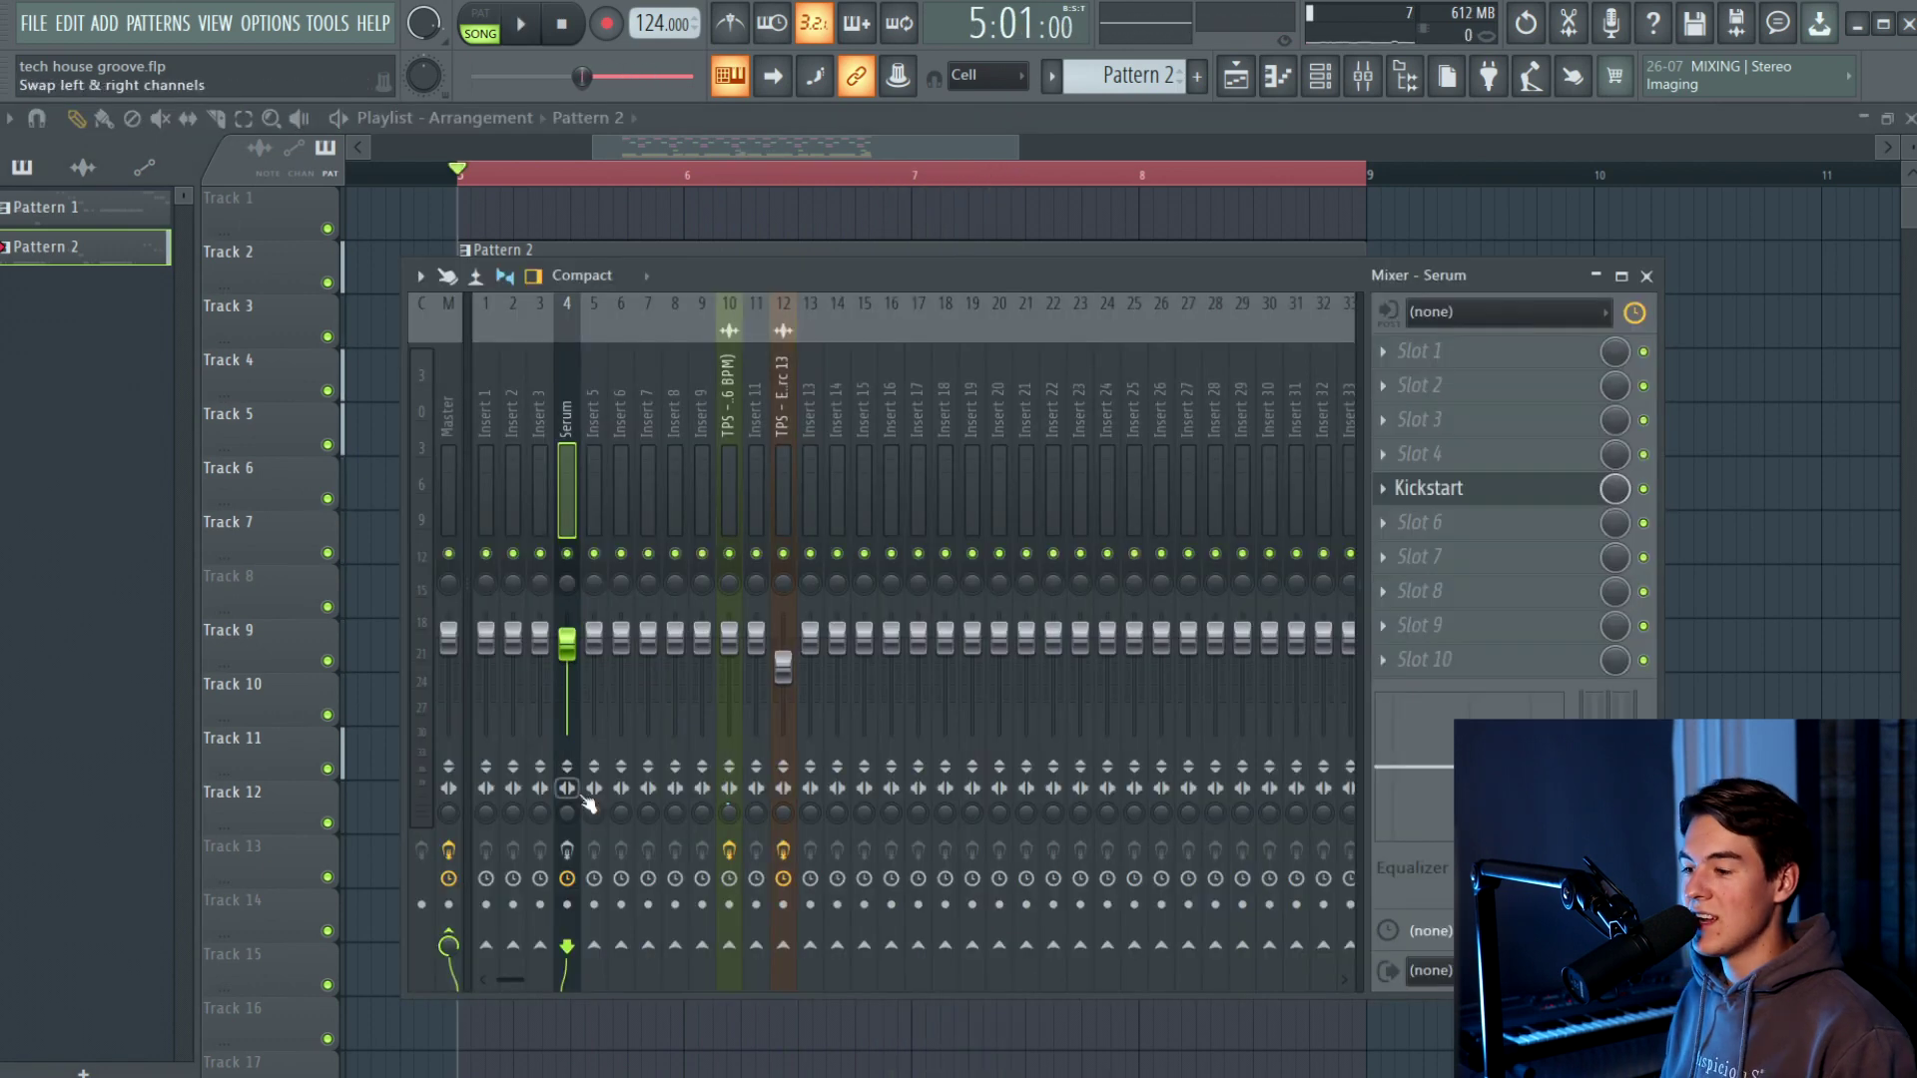
pyautogui.click(567, 850)
pyautogui.press('space')
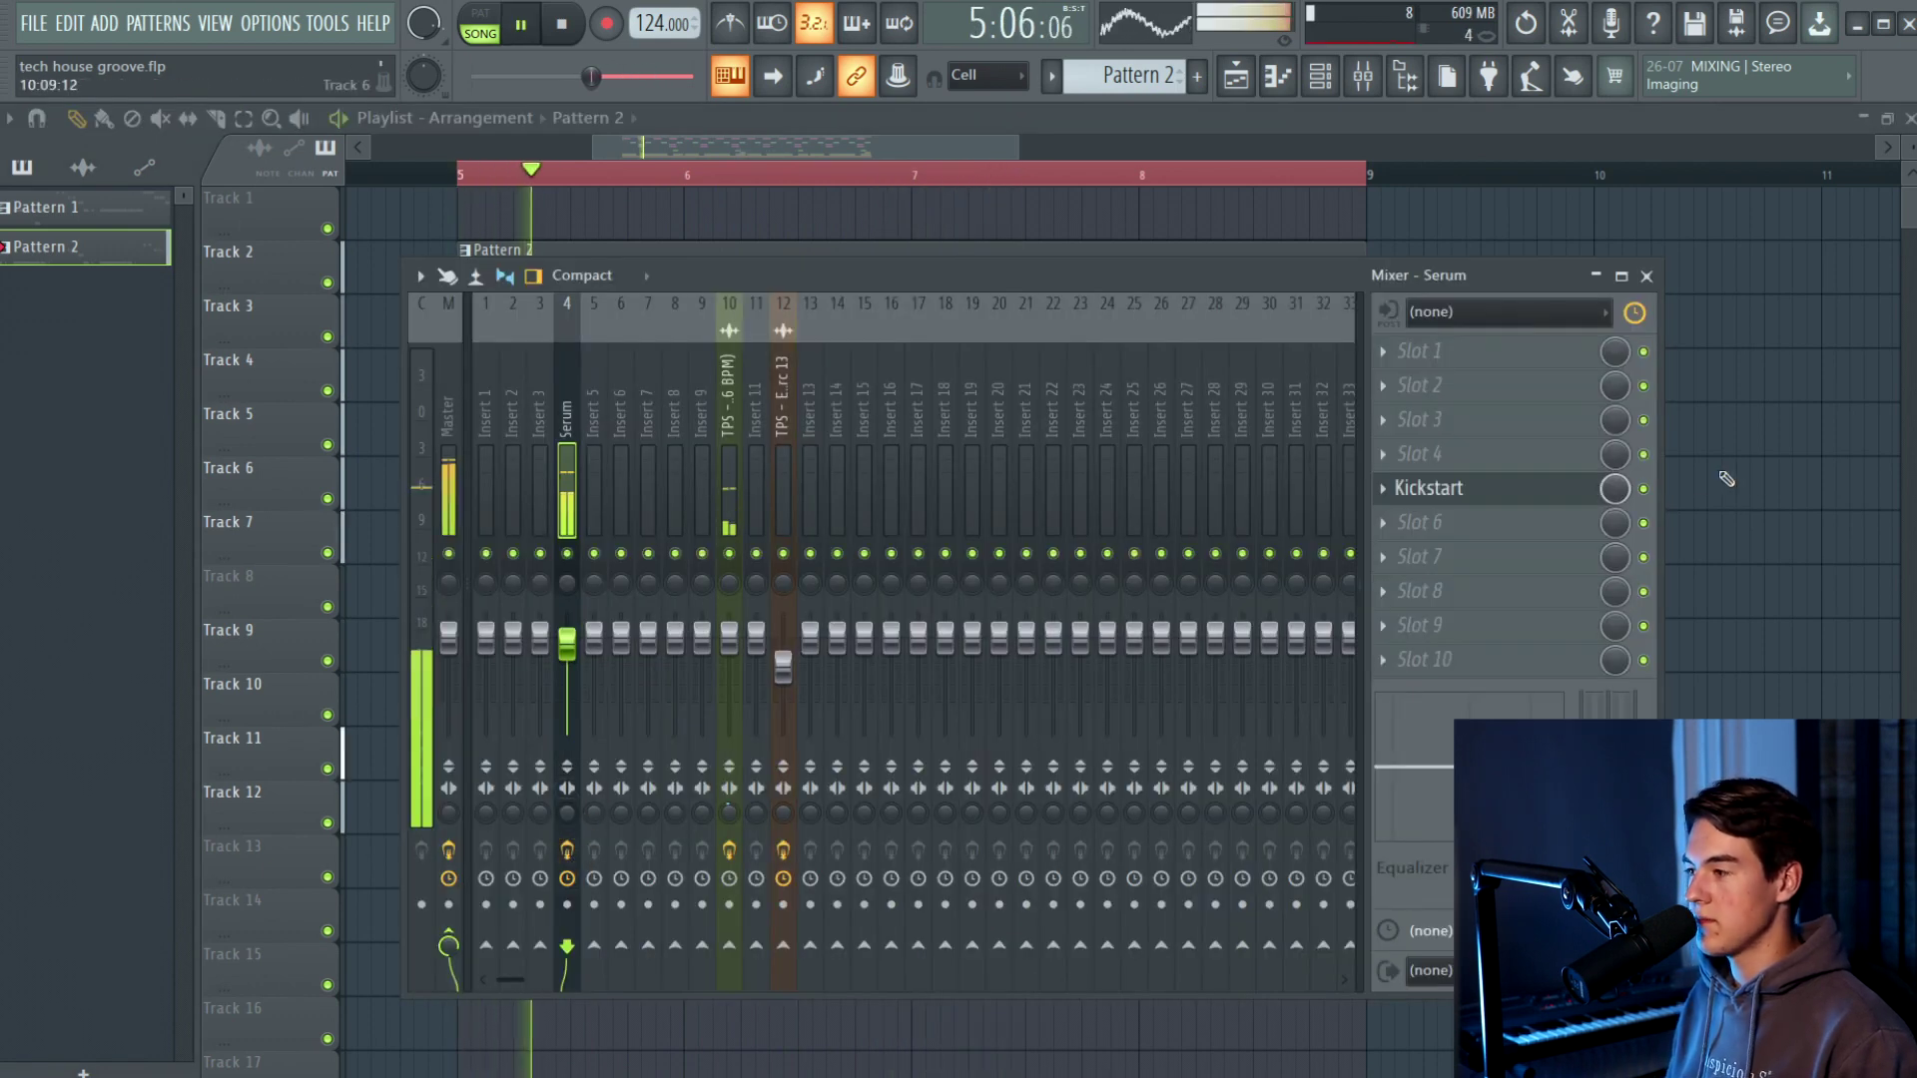
pyautogui.click(1575, 486)
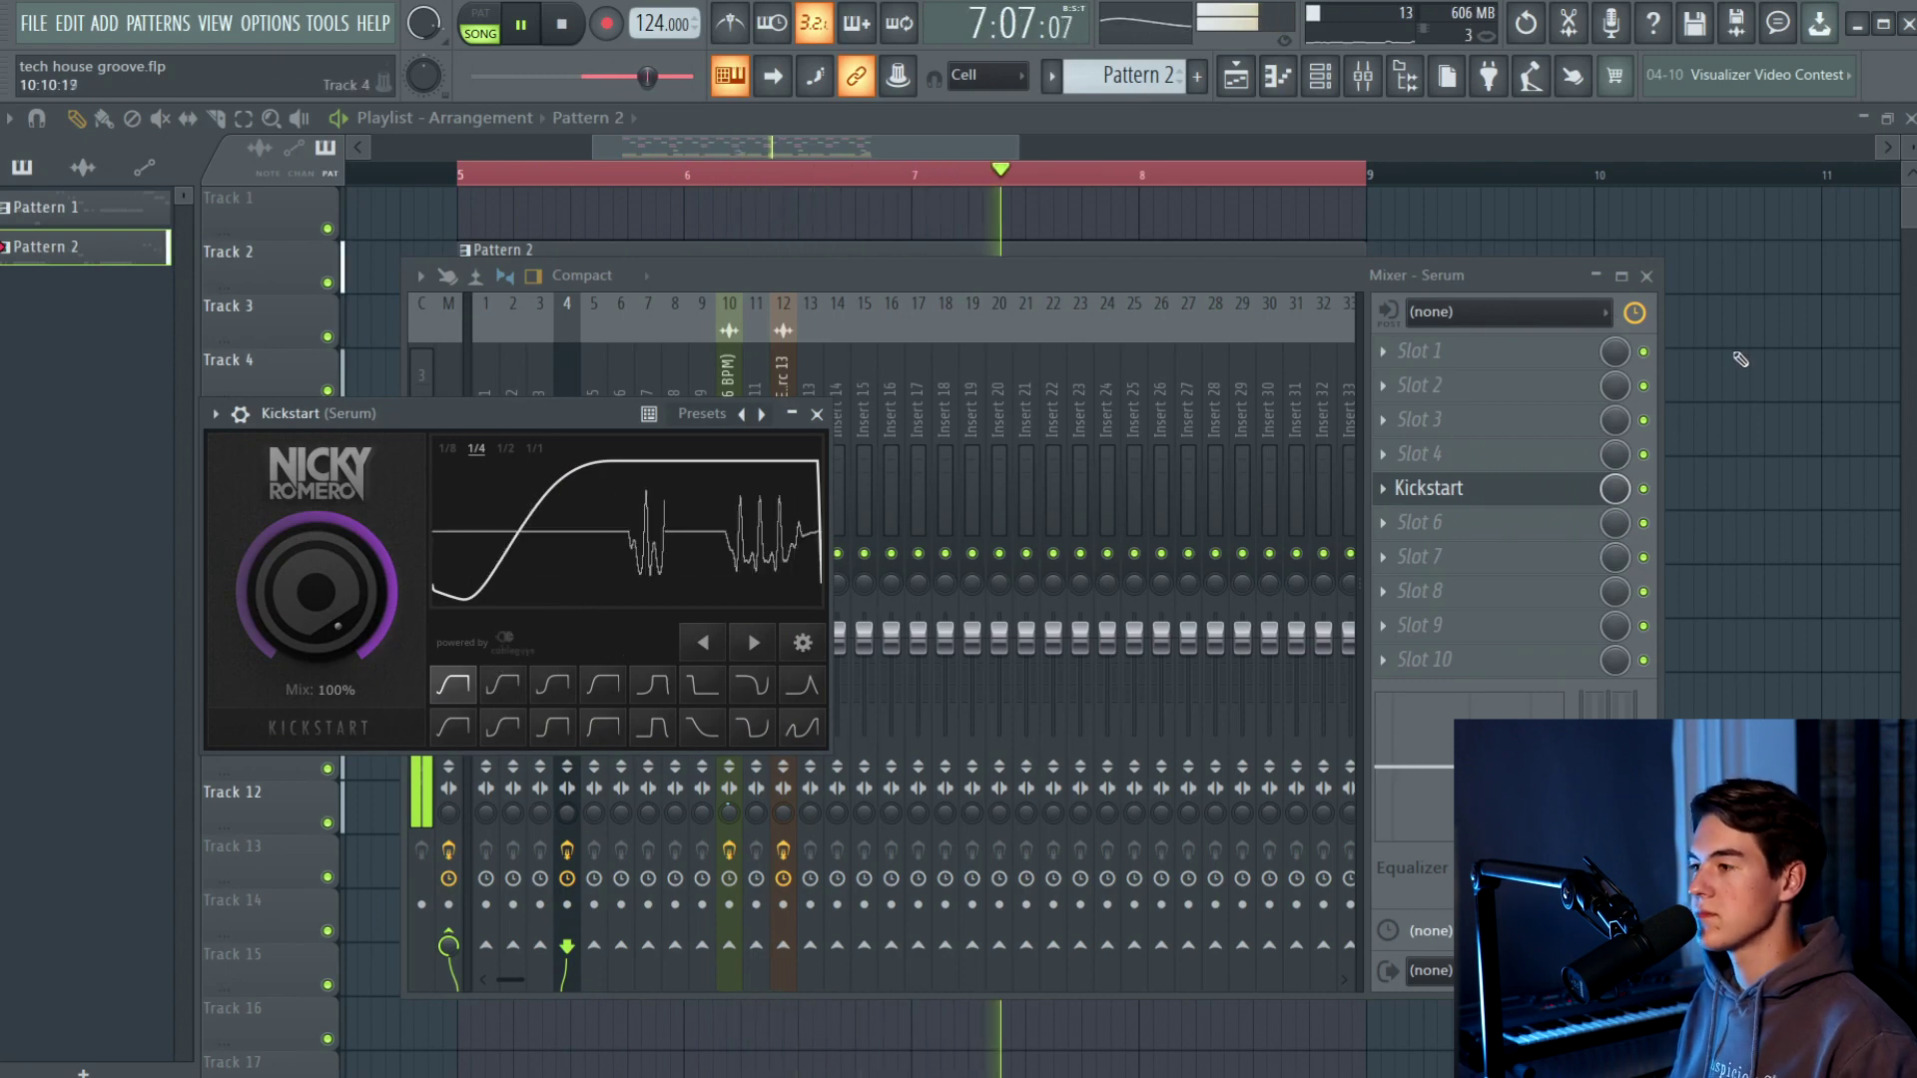
pyautogui.press('F9')
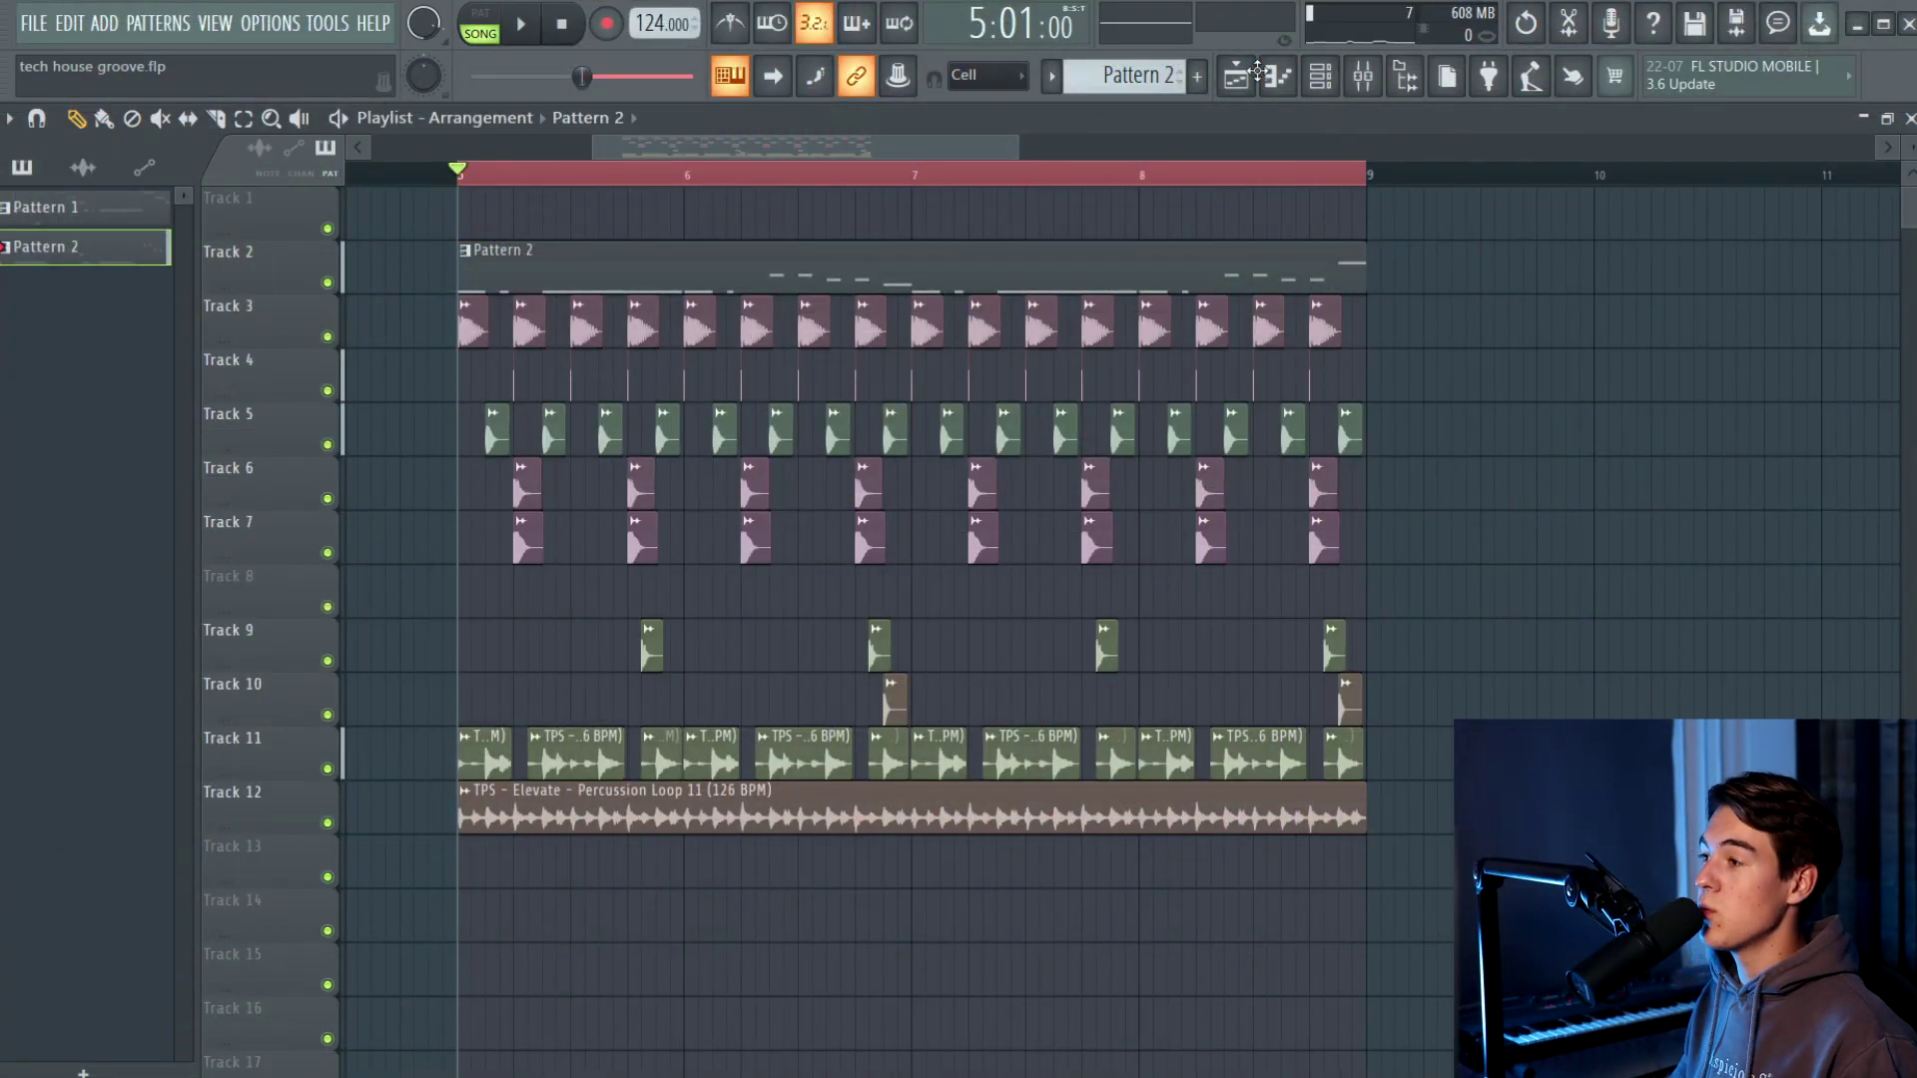
# - Open the bass channel's Serum instrument and adjust its portamento amount in the voicing section
pyautogui.click(1336, 86)
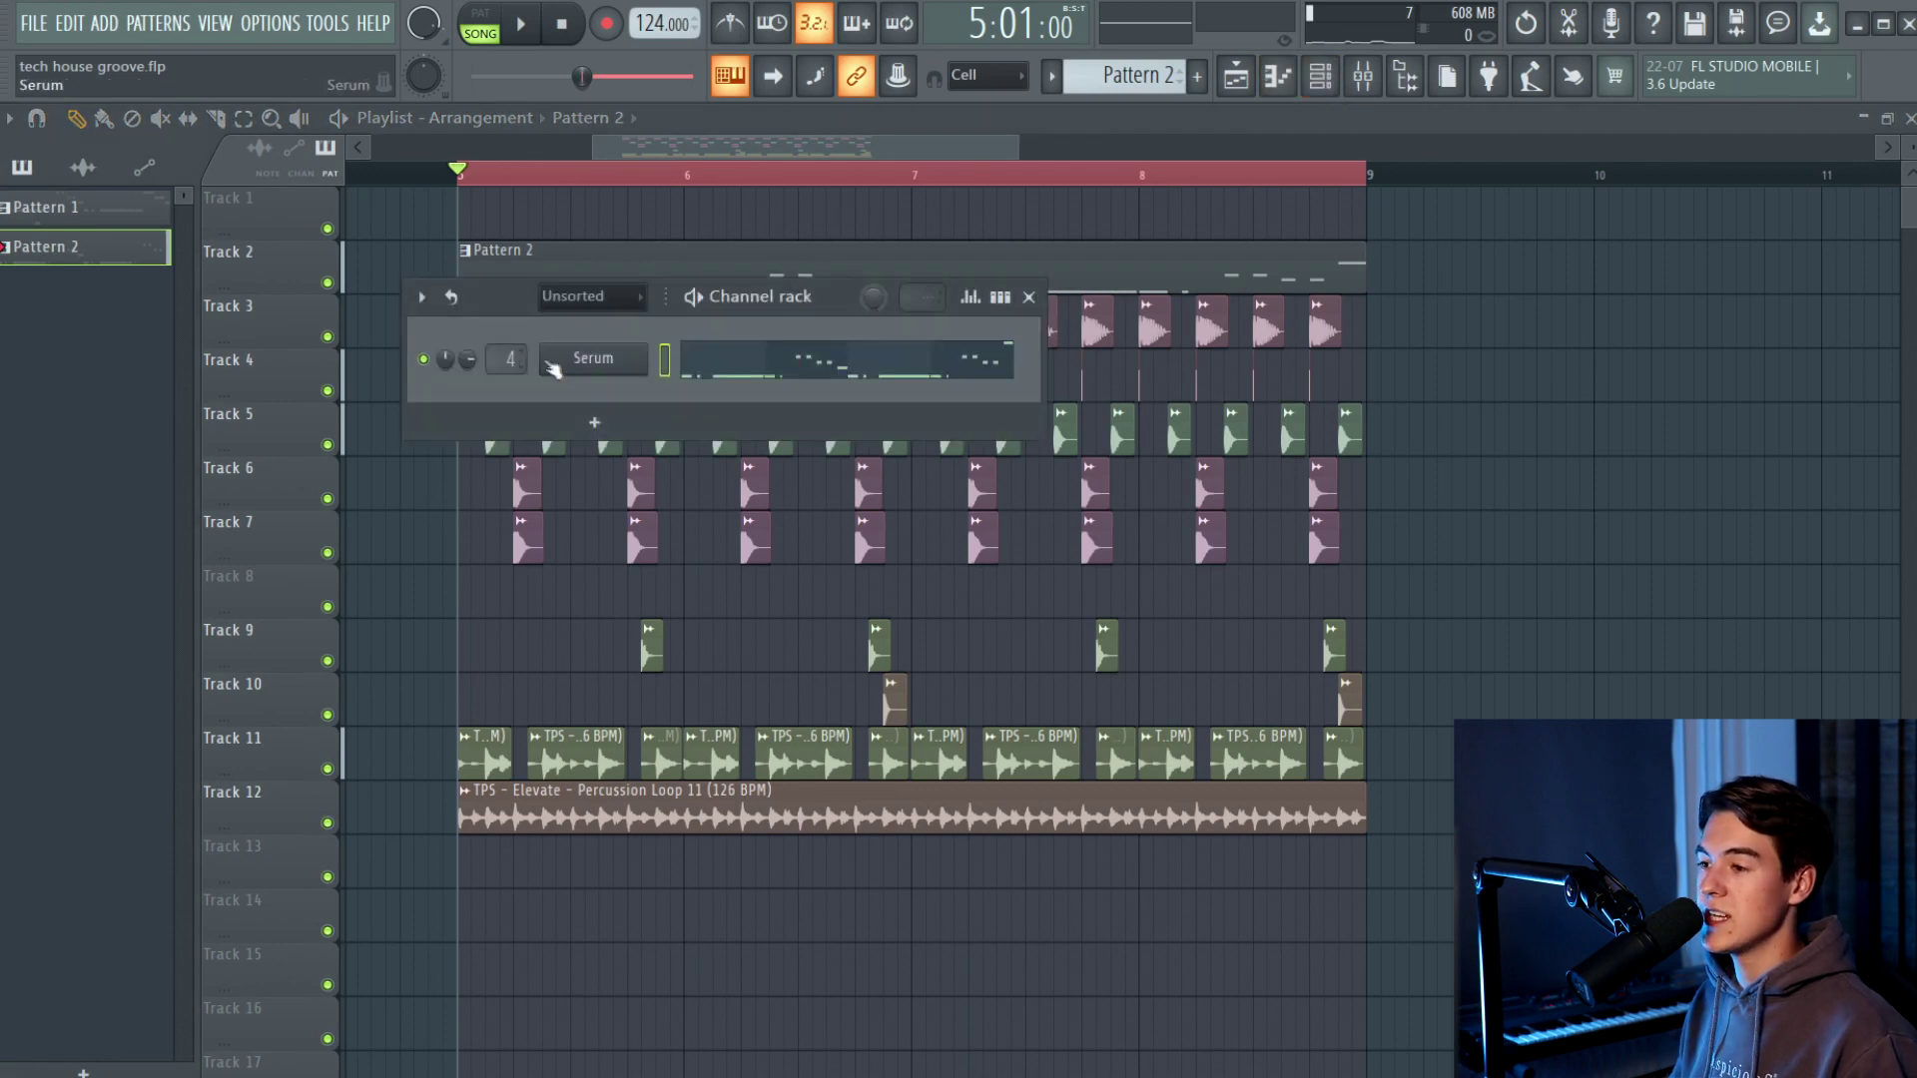
pyautogui.click(564, 362)
pyautogui.moveTo(905, 197); pyautogui.dragTo(948, 201)
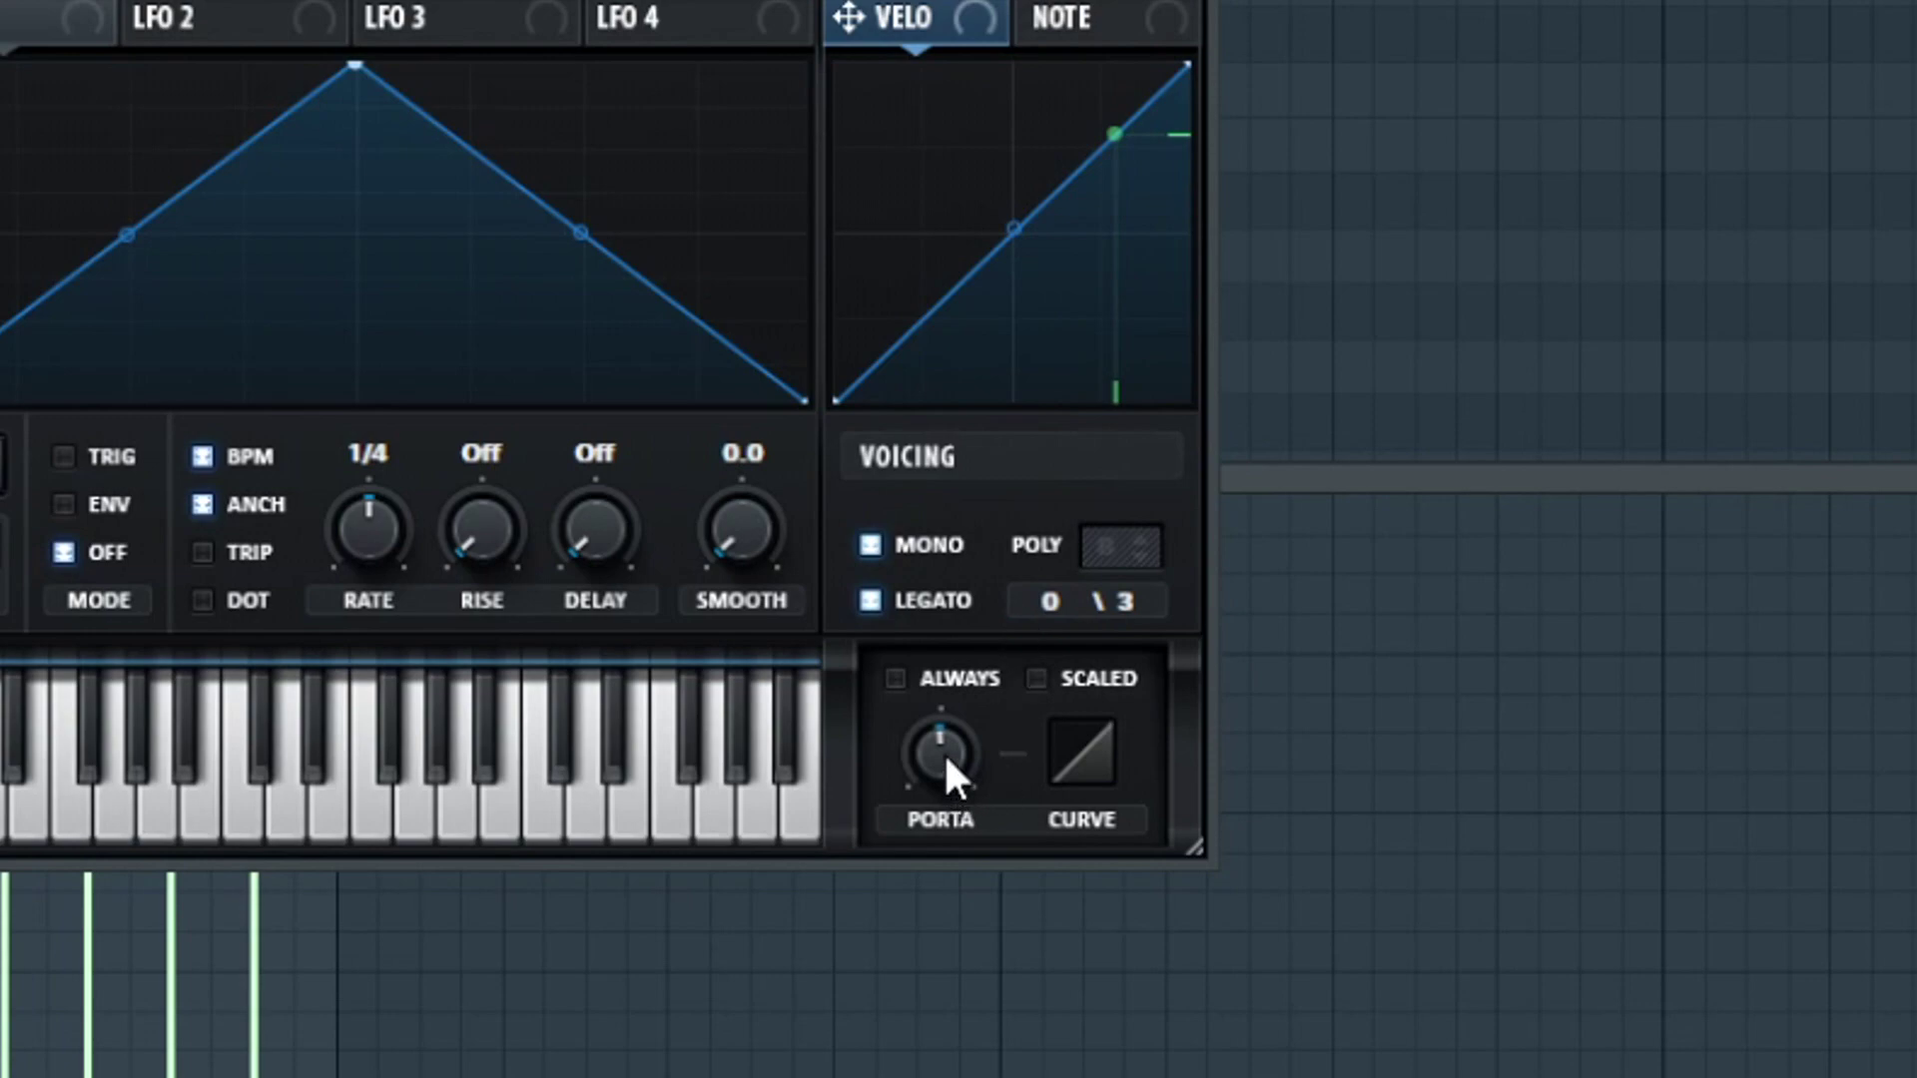
pyautogui.moveTo(945, 755); pyautogui.dragTo(978, 777)
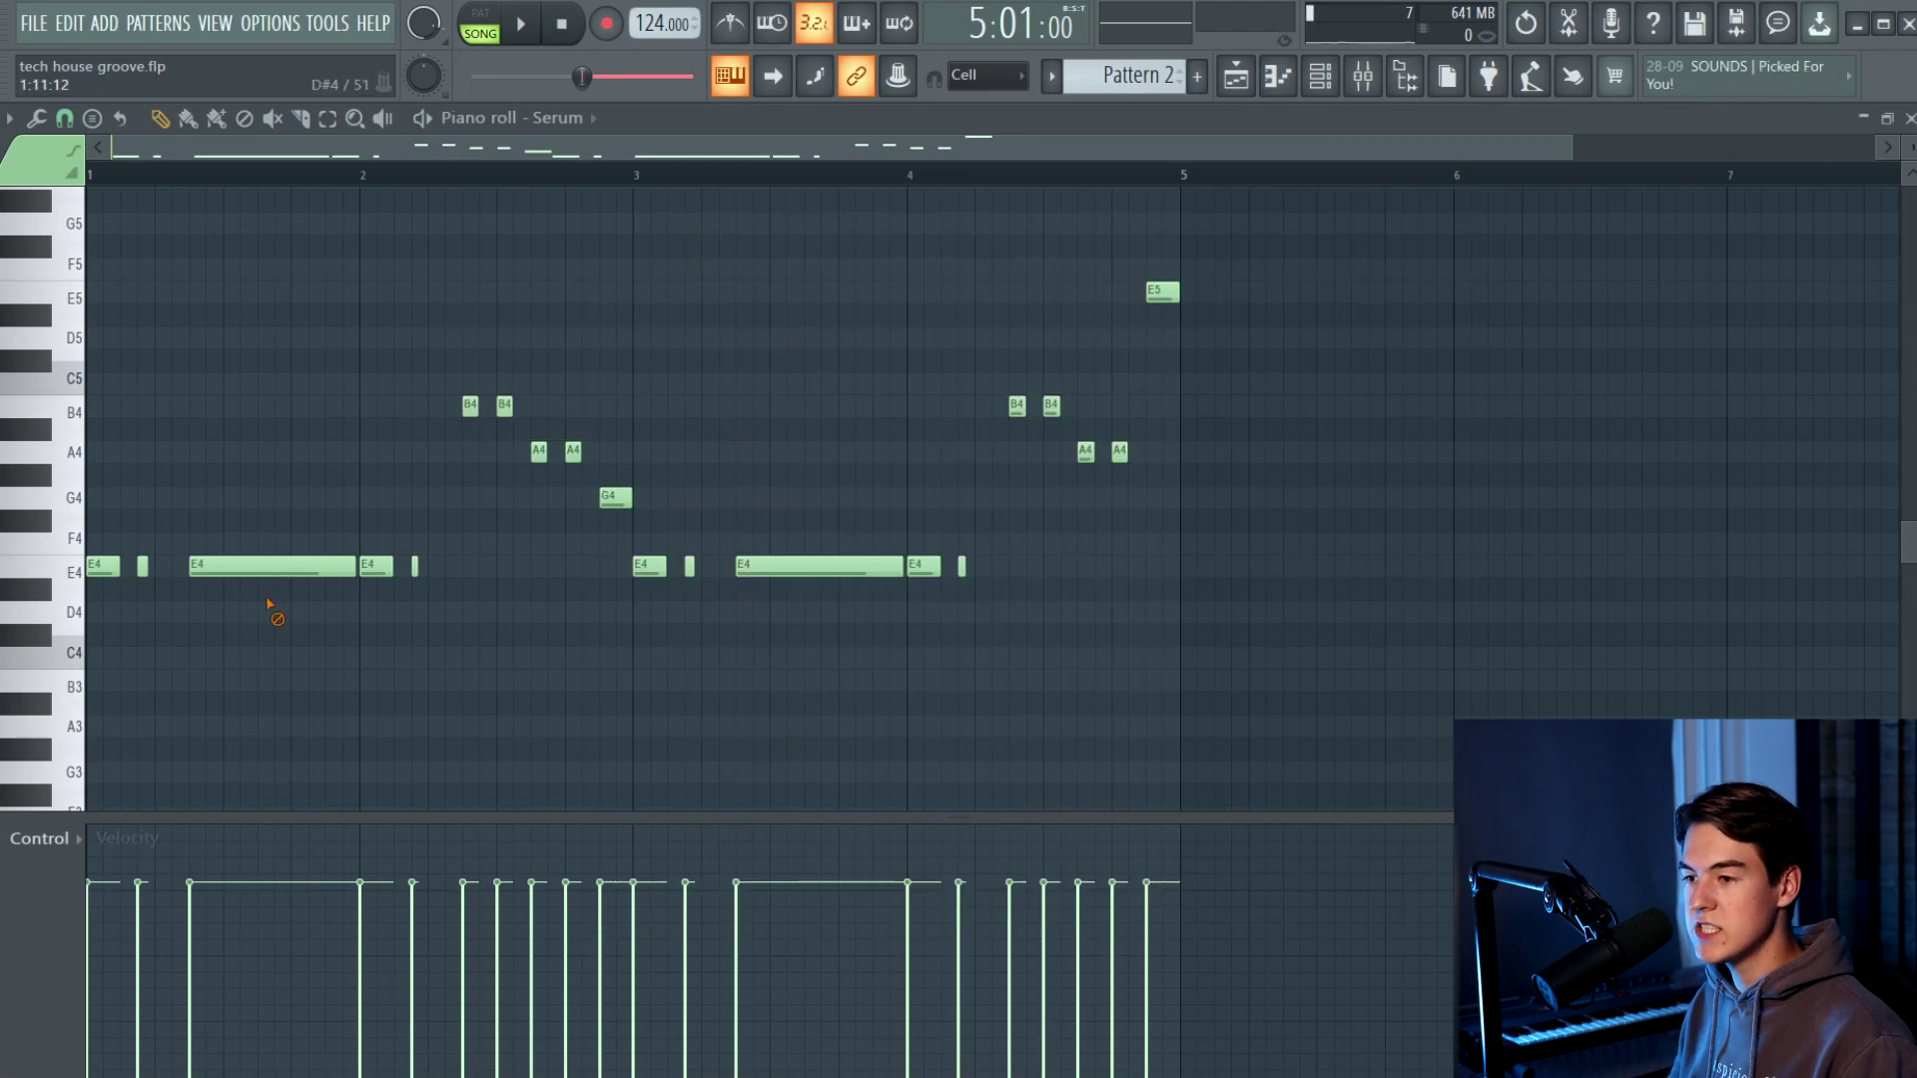
# - Switch to pattern playback and add a one-step B4 note at step 2 of bar 1
pyautogui.scroll(3, 184, 588)
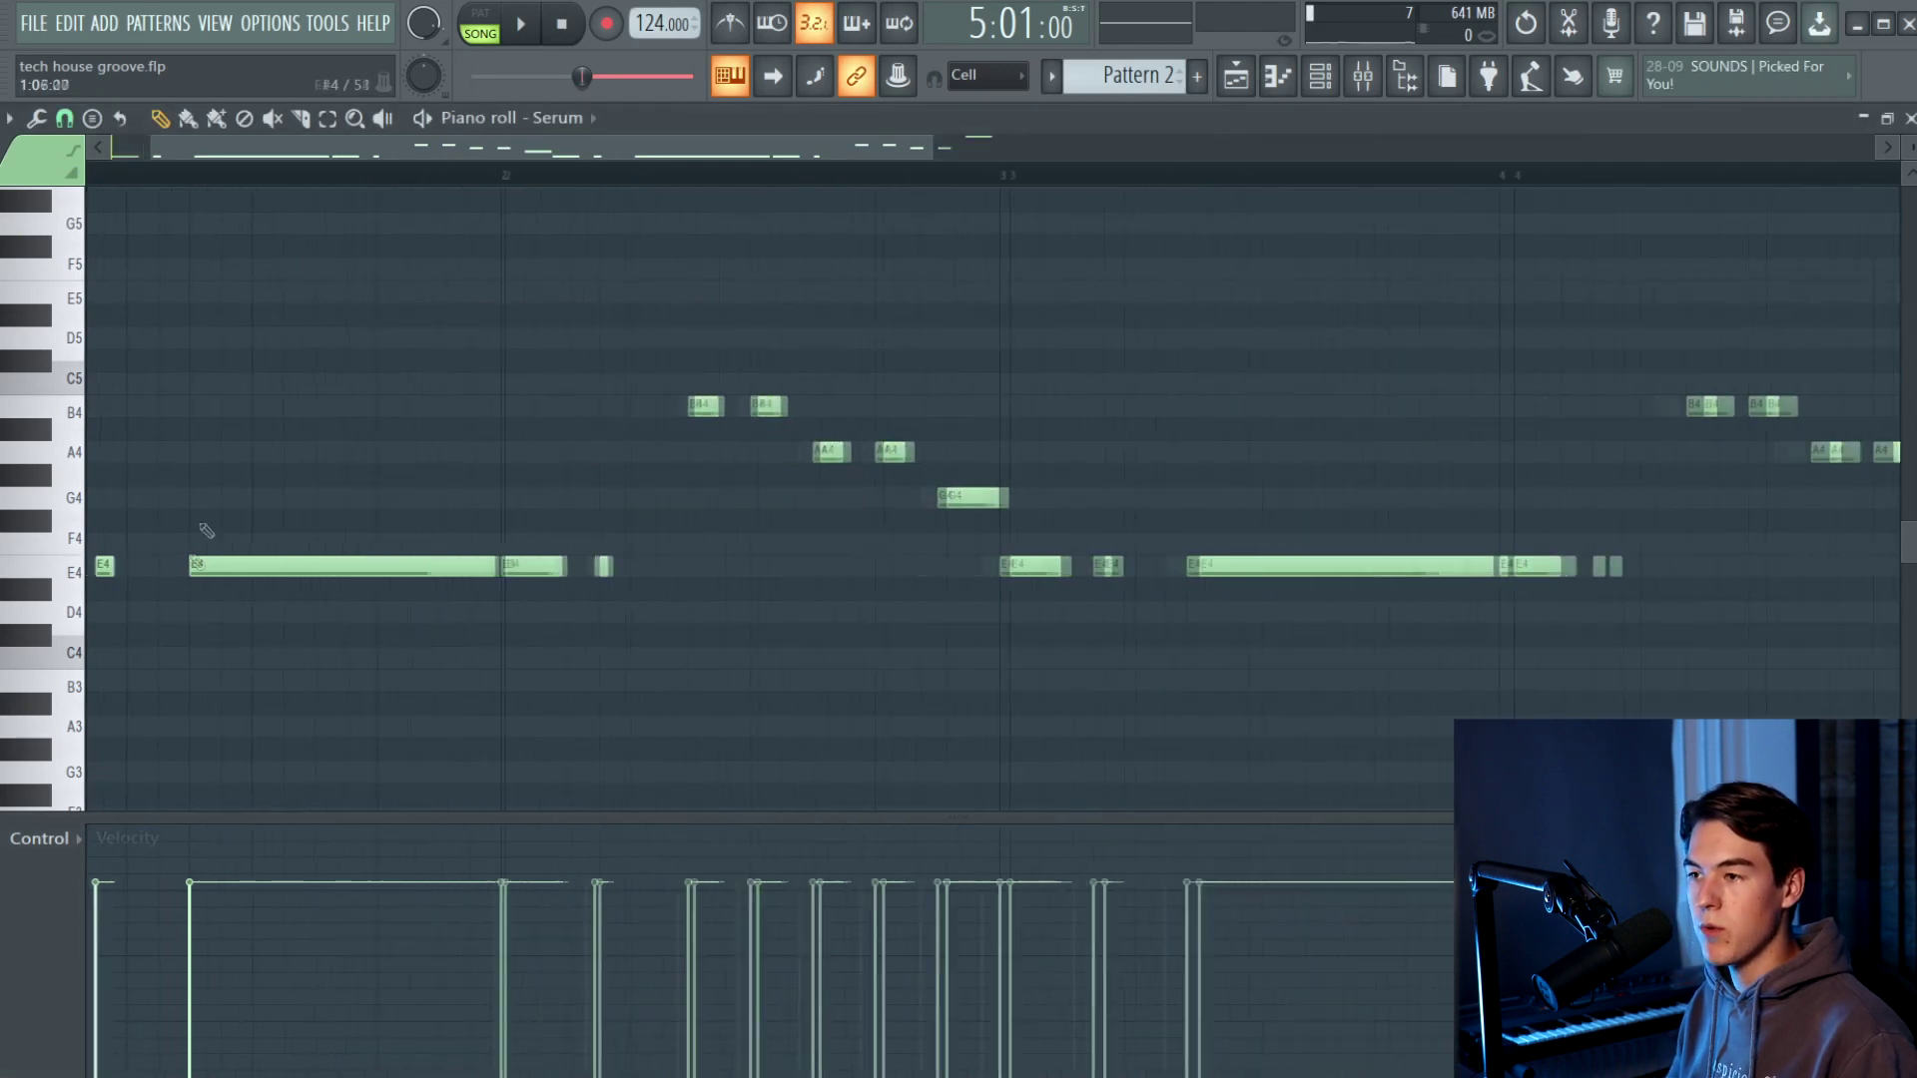
pyautogui.moveTo(330, 147); pyautogui.dragTo(290, 146)
pyautogui.press('space')
pyautogui.press('space')
pyautogui.click(489, 24)
pyautogui.press('space')
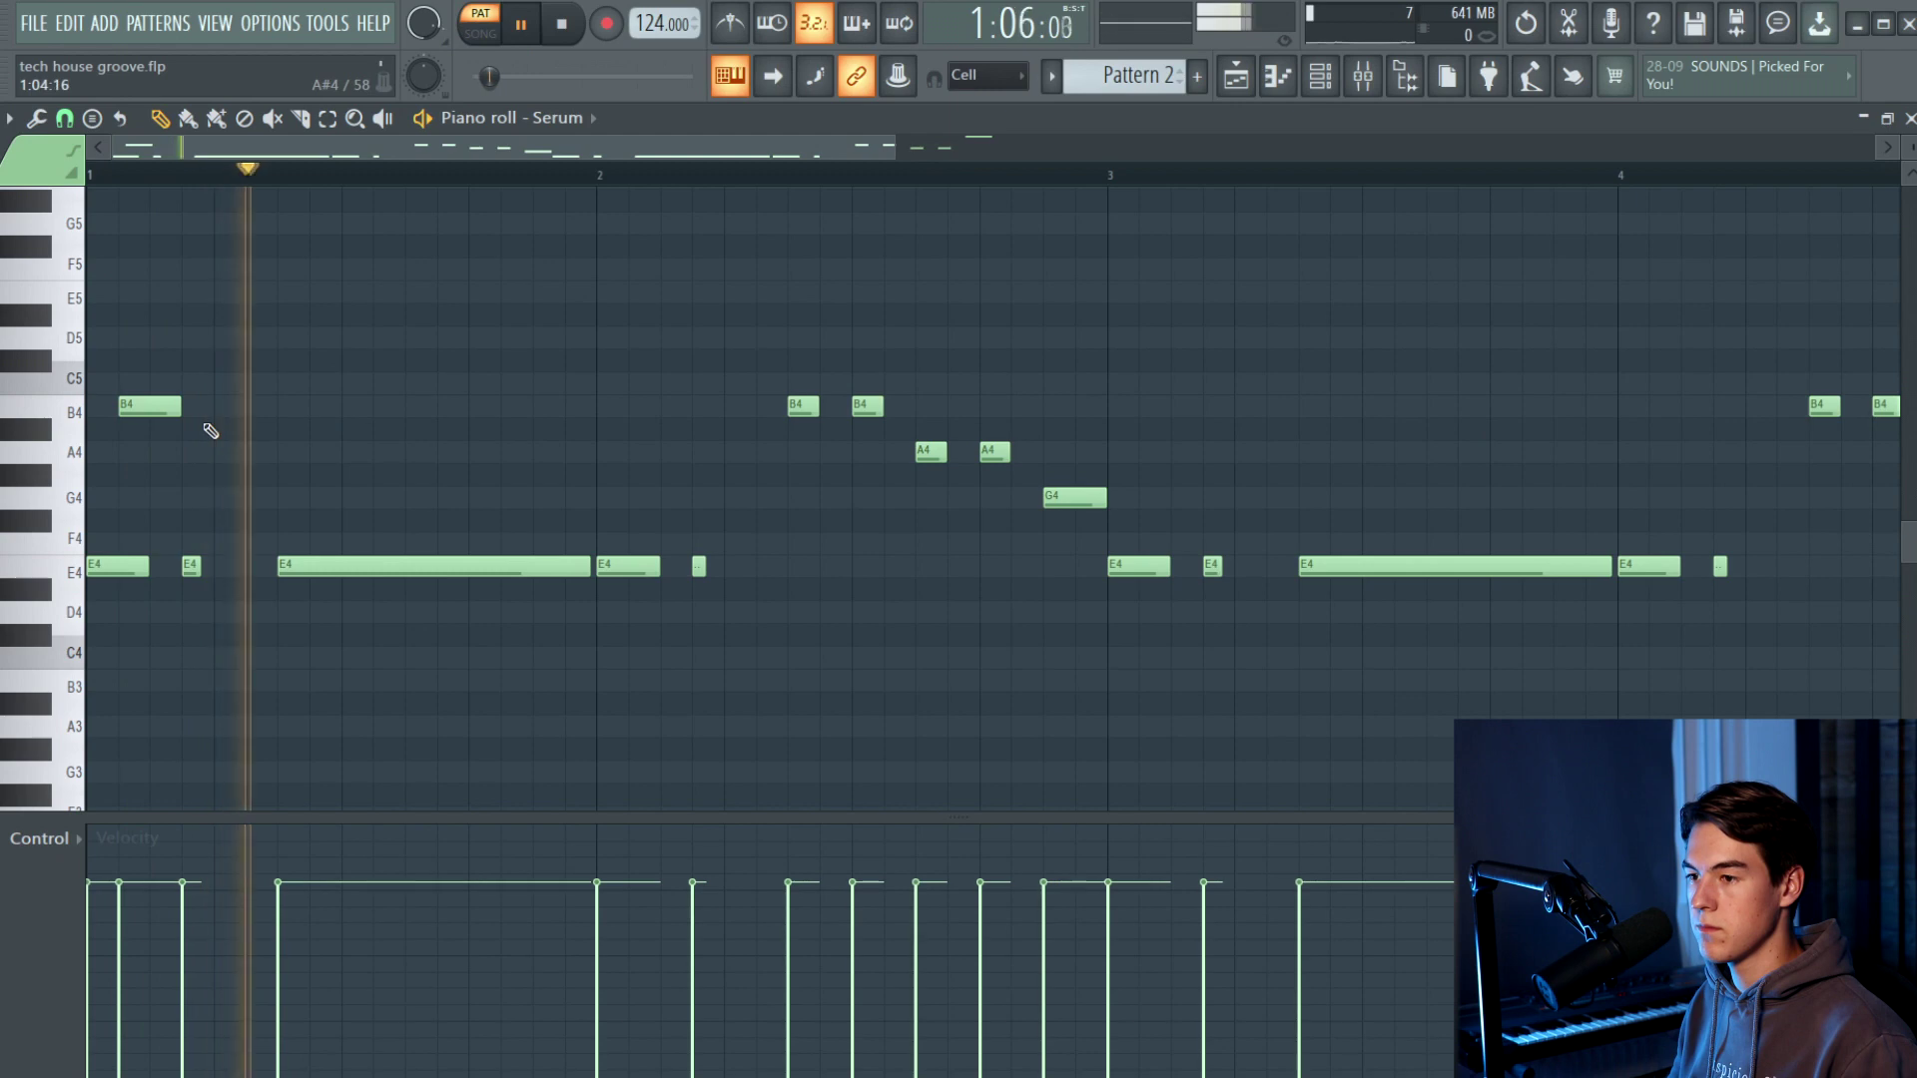
pyautogui.moveTo(179, 405); pyautogui.dragTo(148, 405)
# - Try the added note at G4 instead of B4, audition it repeatedly, and remove it
pyautogui.press('space')
pyautogui.press('space')
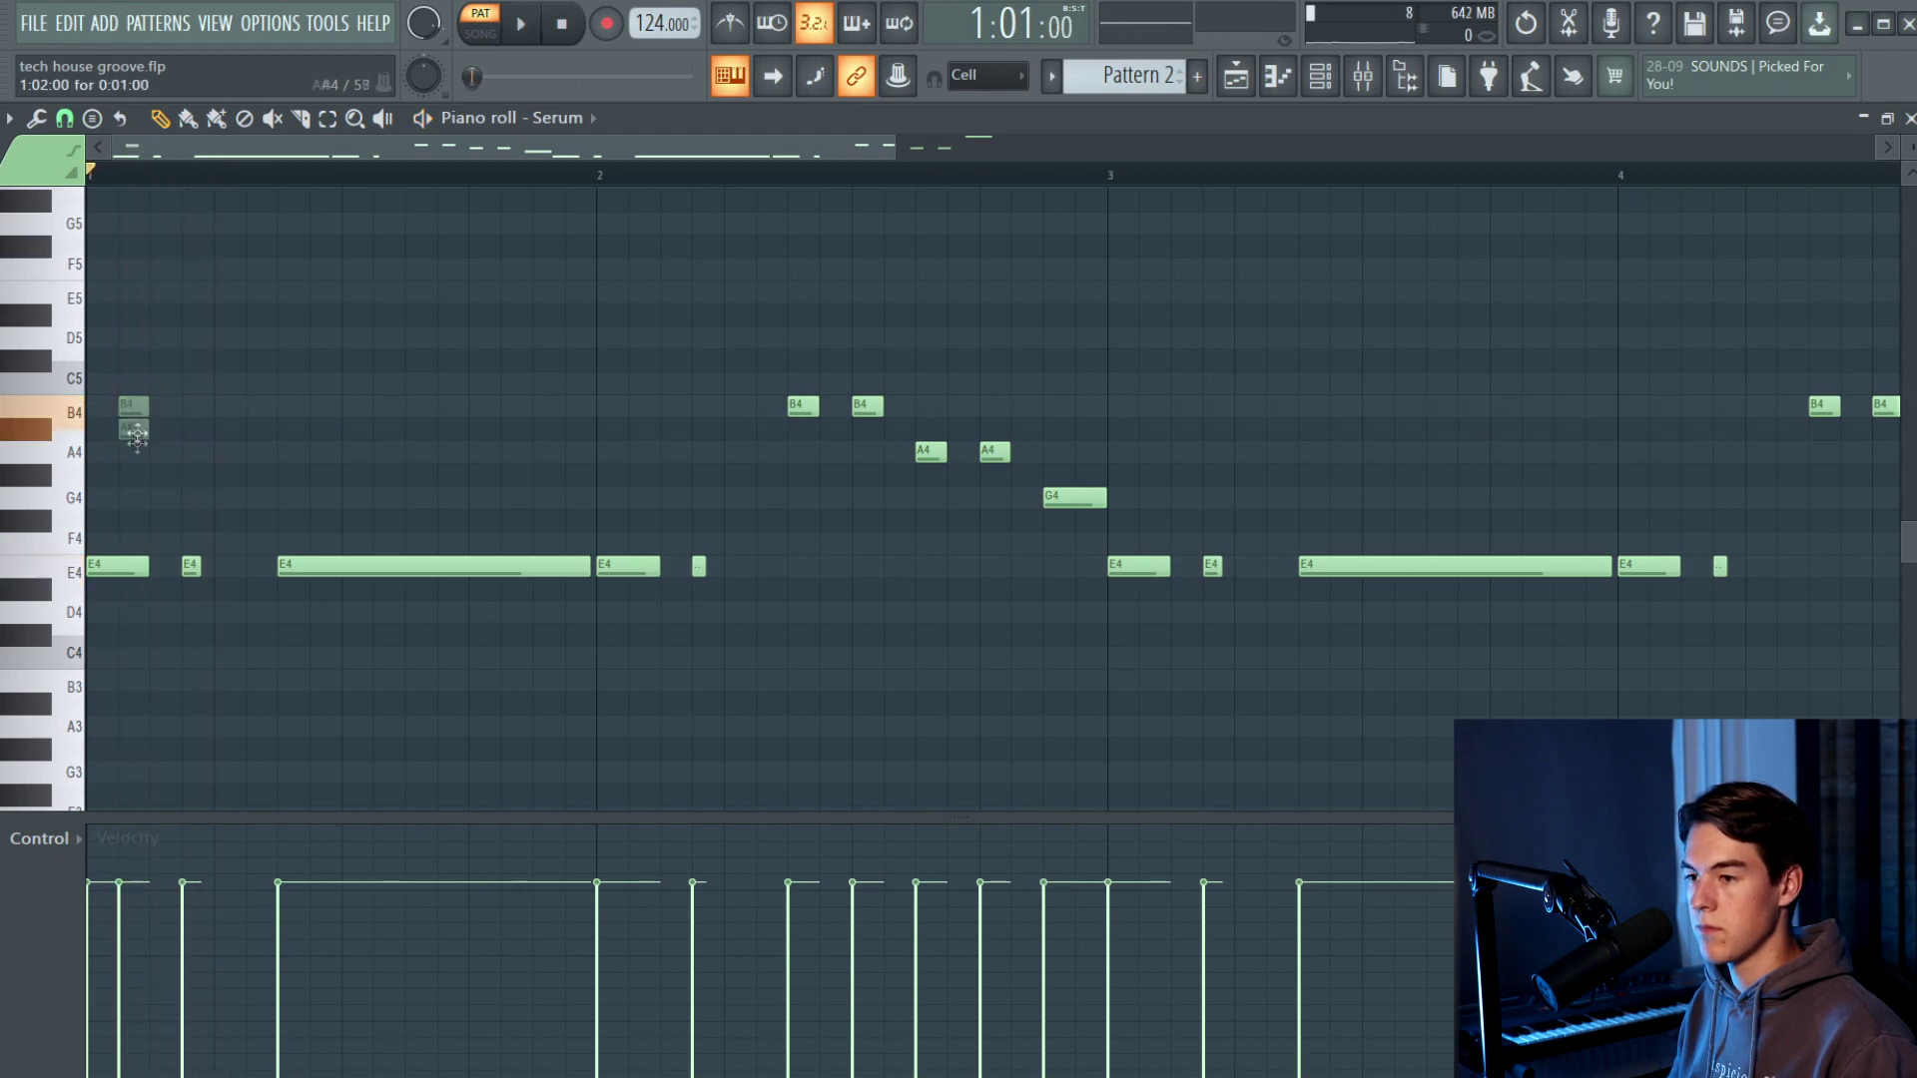
pyautogui.scroll(3, 134, 497)
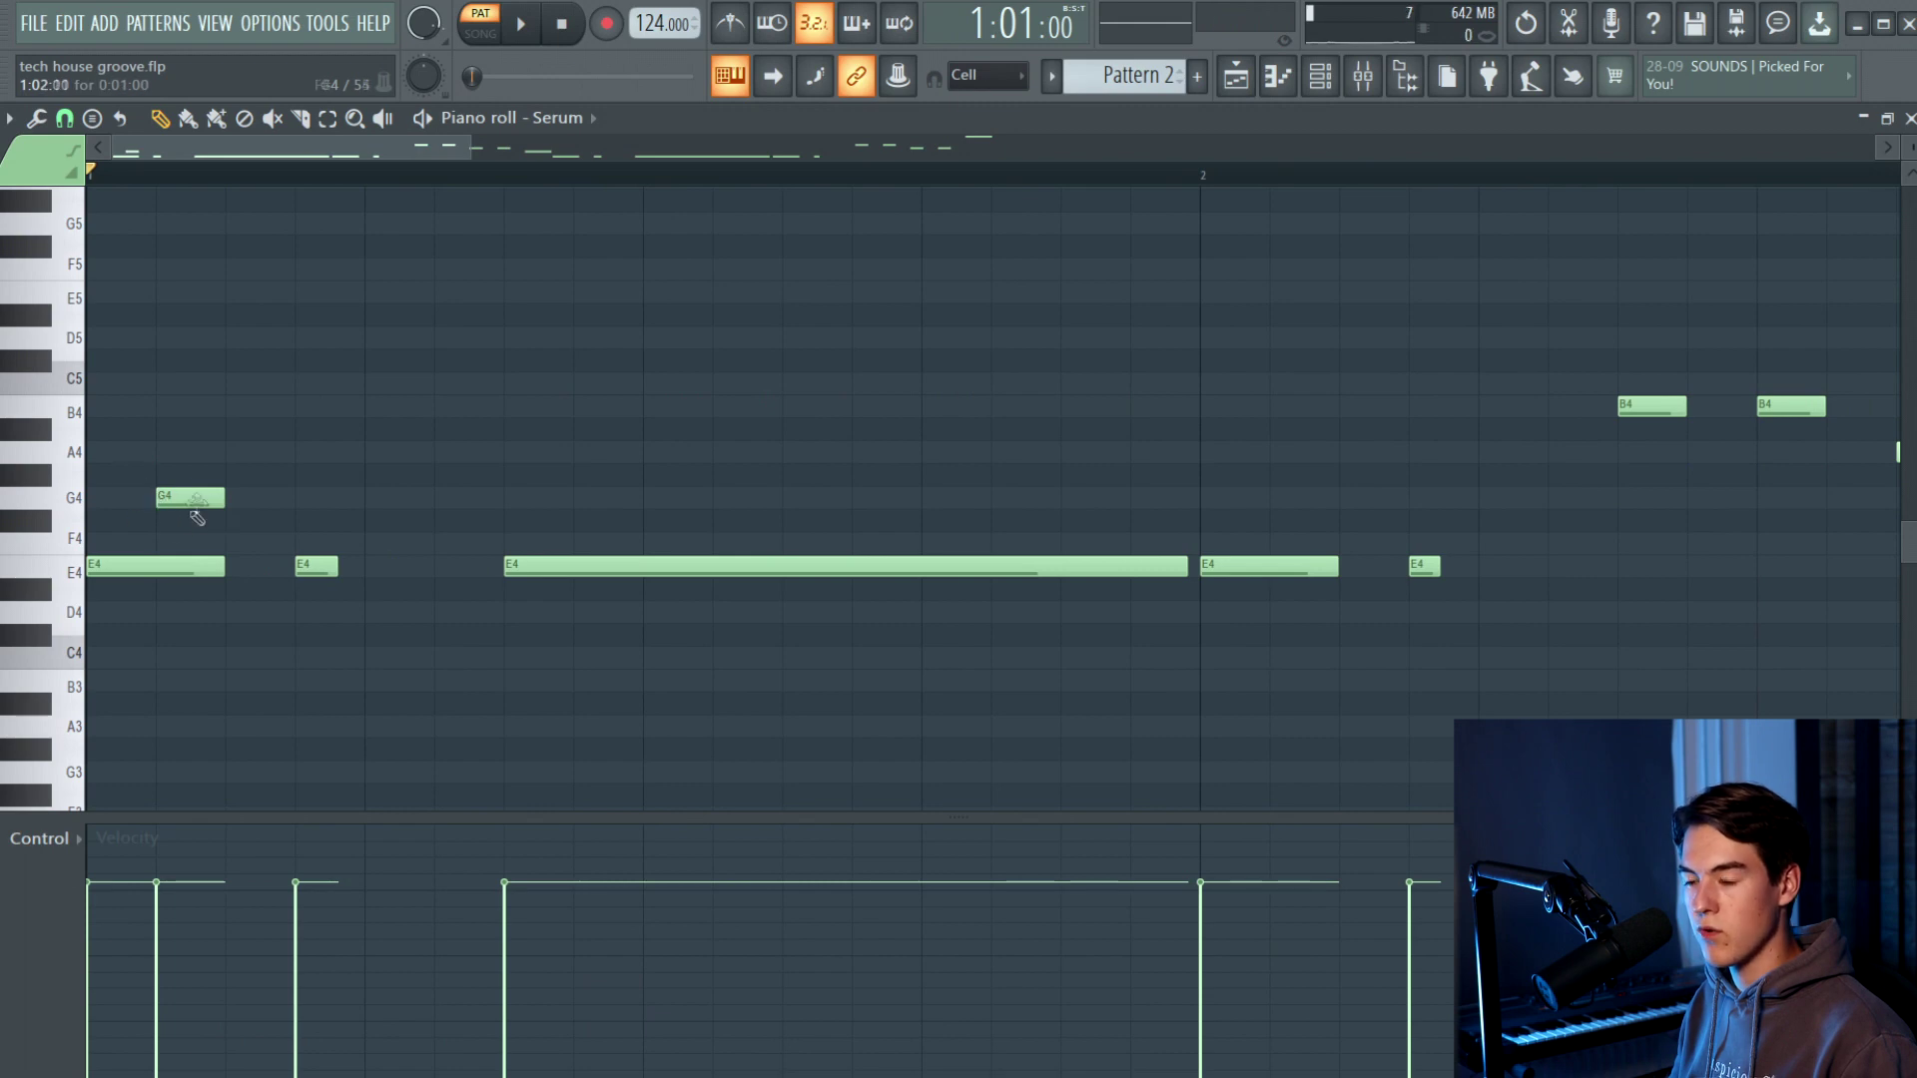
pyautogui.press('space')
pyautogui.press('space')
pyautogui.press('space')
pyautogui.press('space')
pyautogui.press('space')
pyautogui.press('space')
pyautogui.press('space')
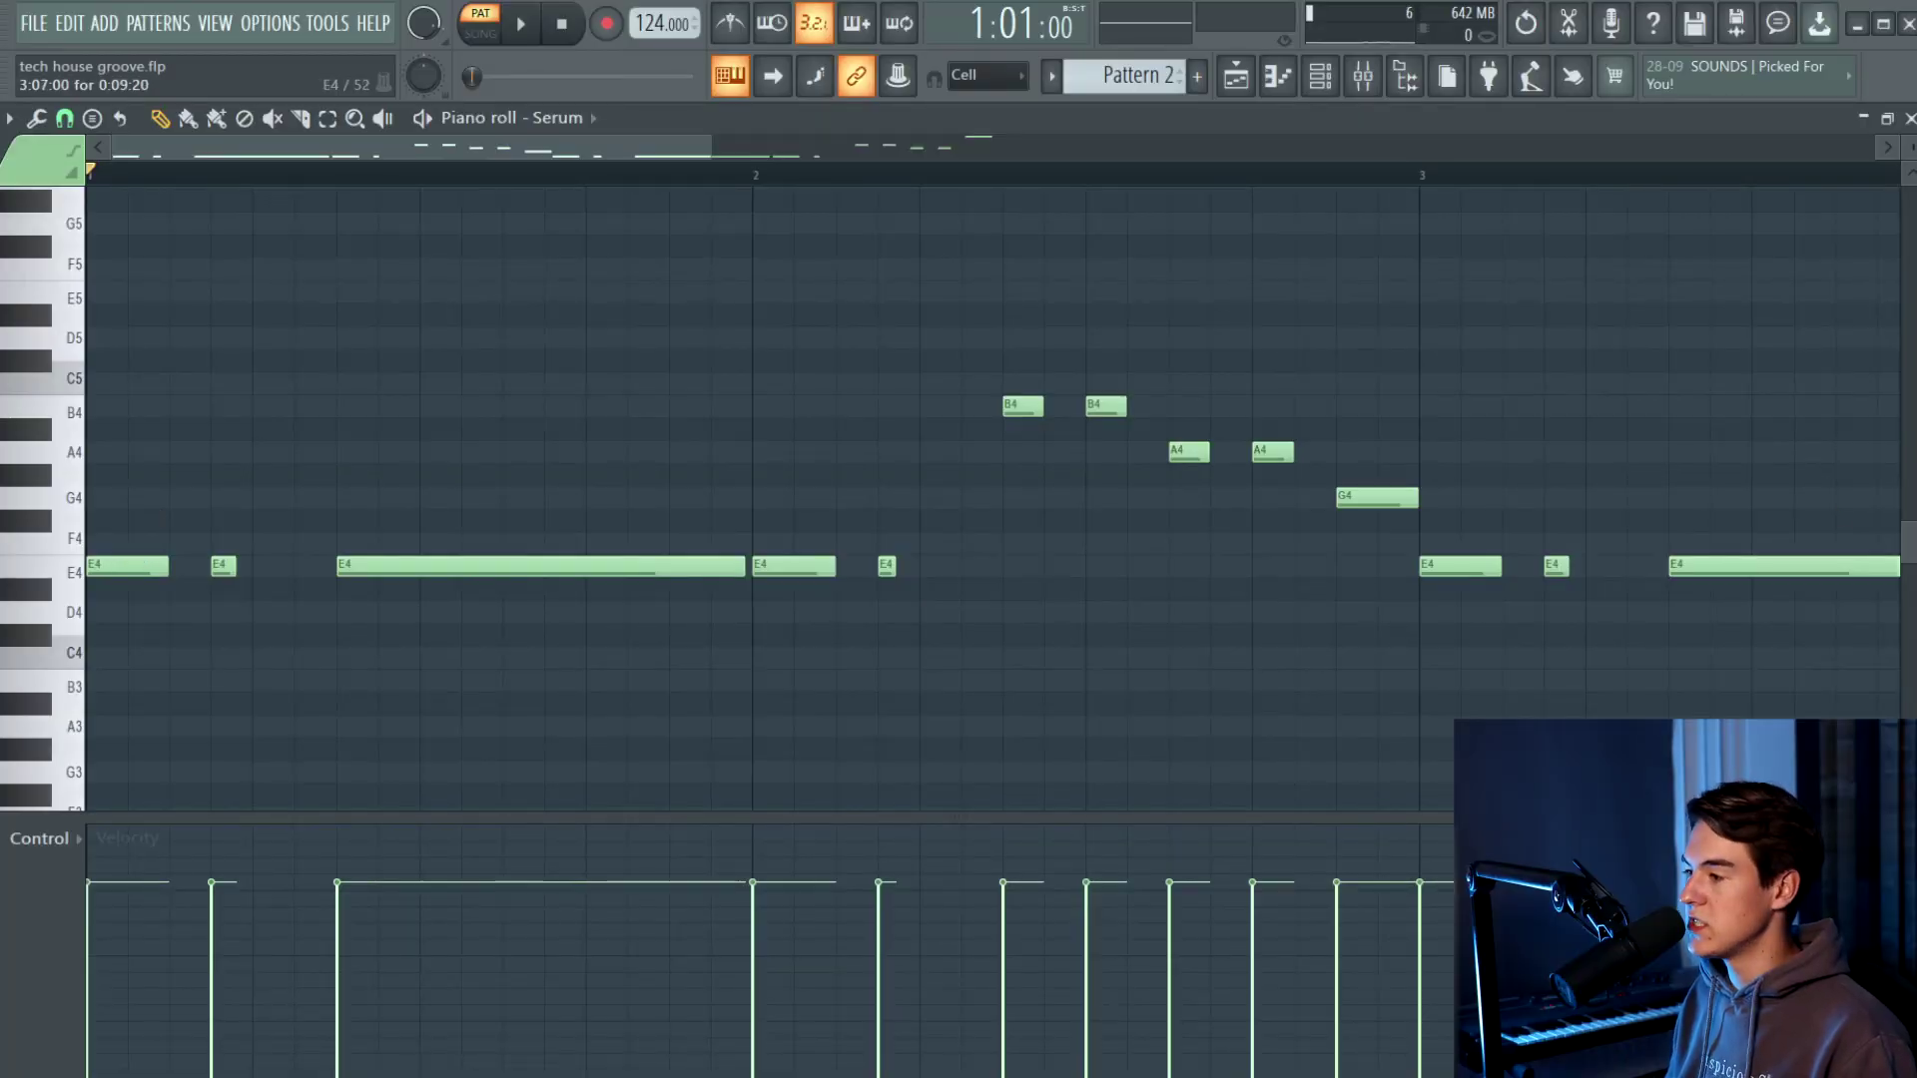
# - Add a one-step G4 note at step 2 of bar 1 and play back the pattern
pyautogui.click(140, 497)
pyautogui.press('space')
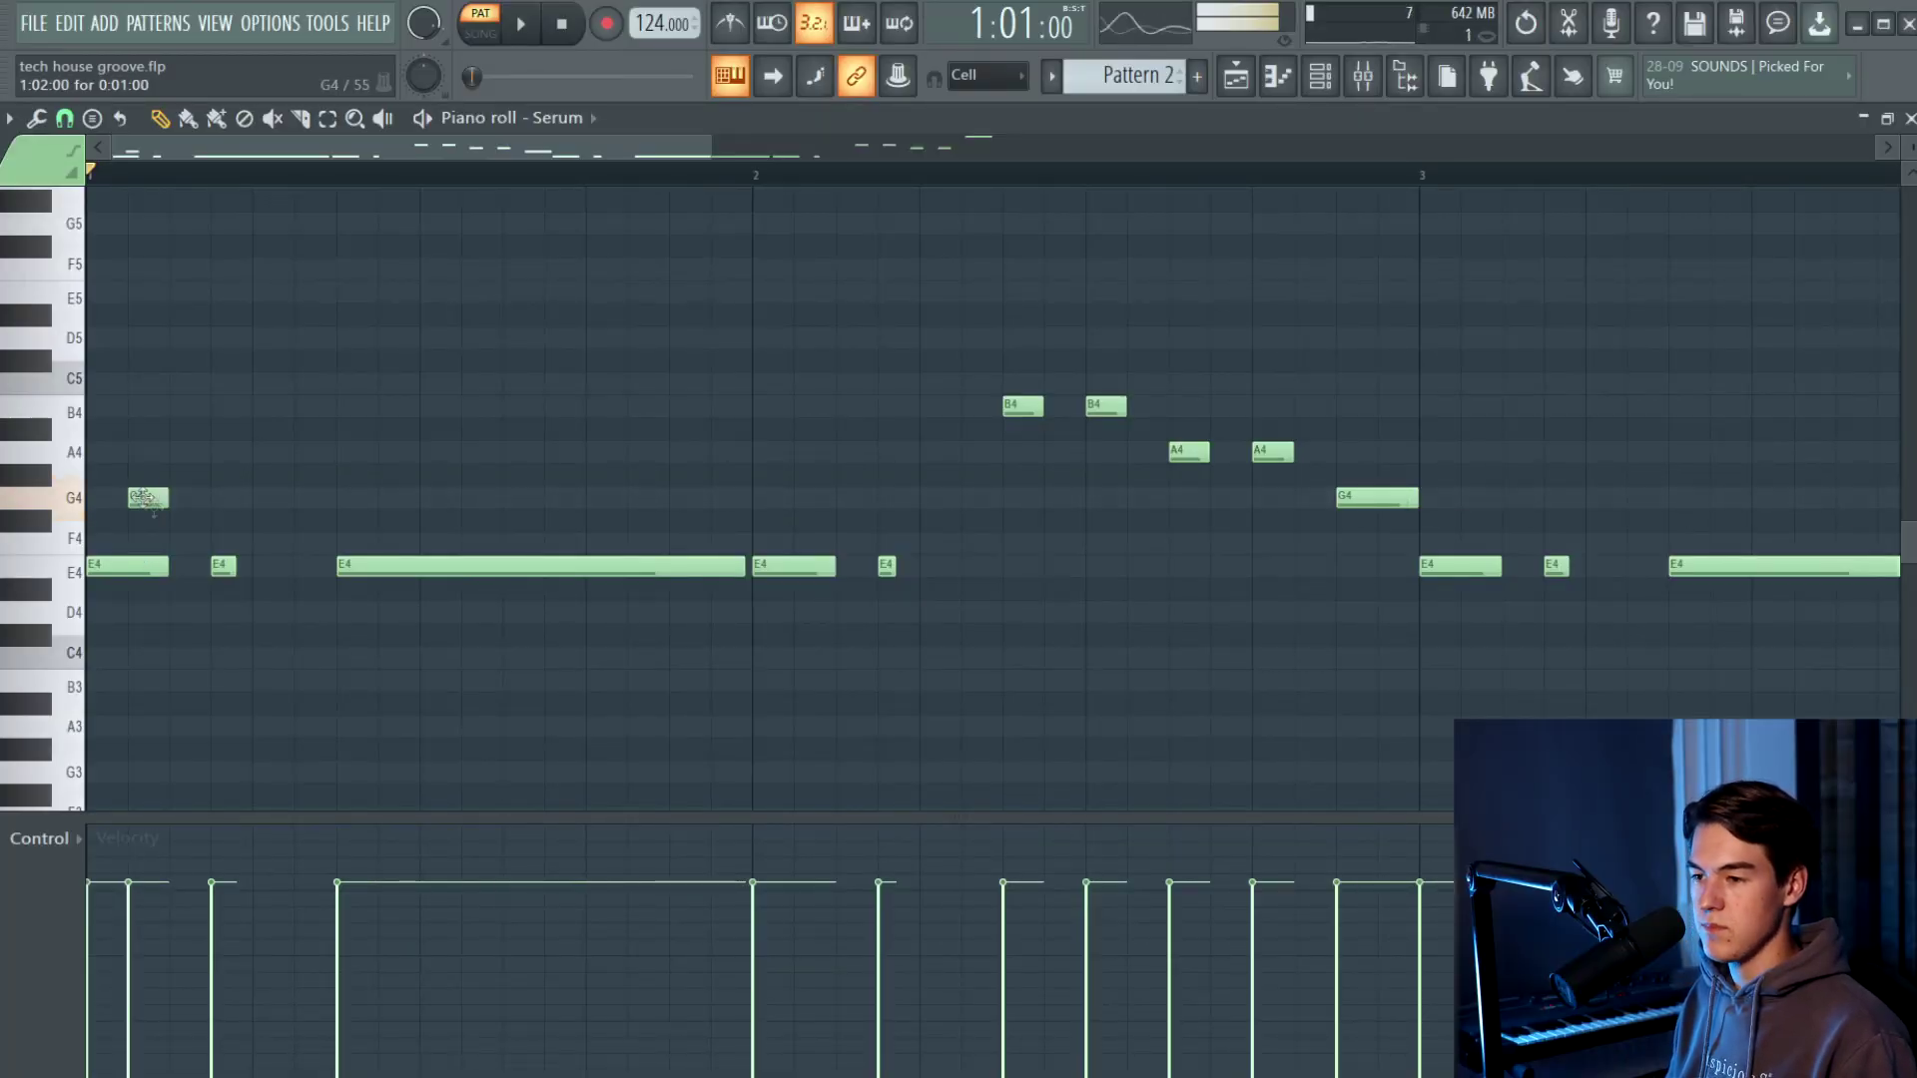
pyautogui.press('space')
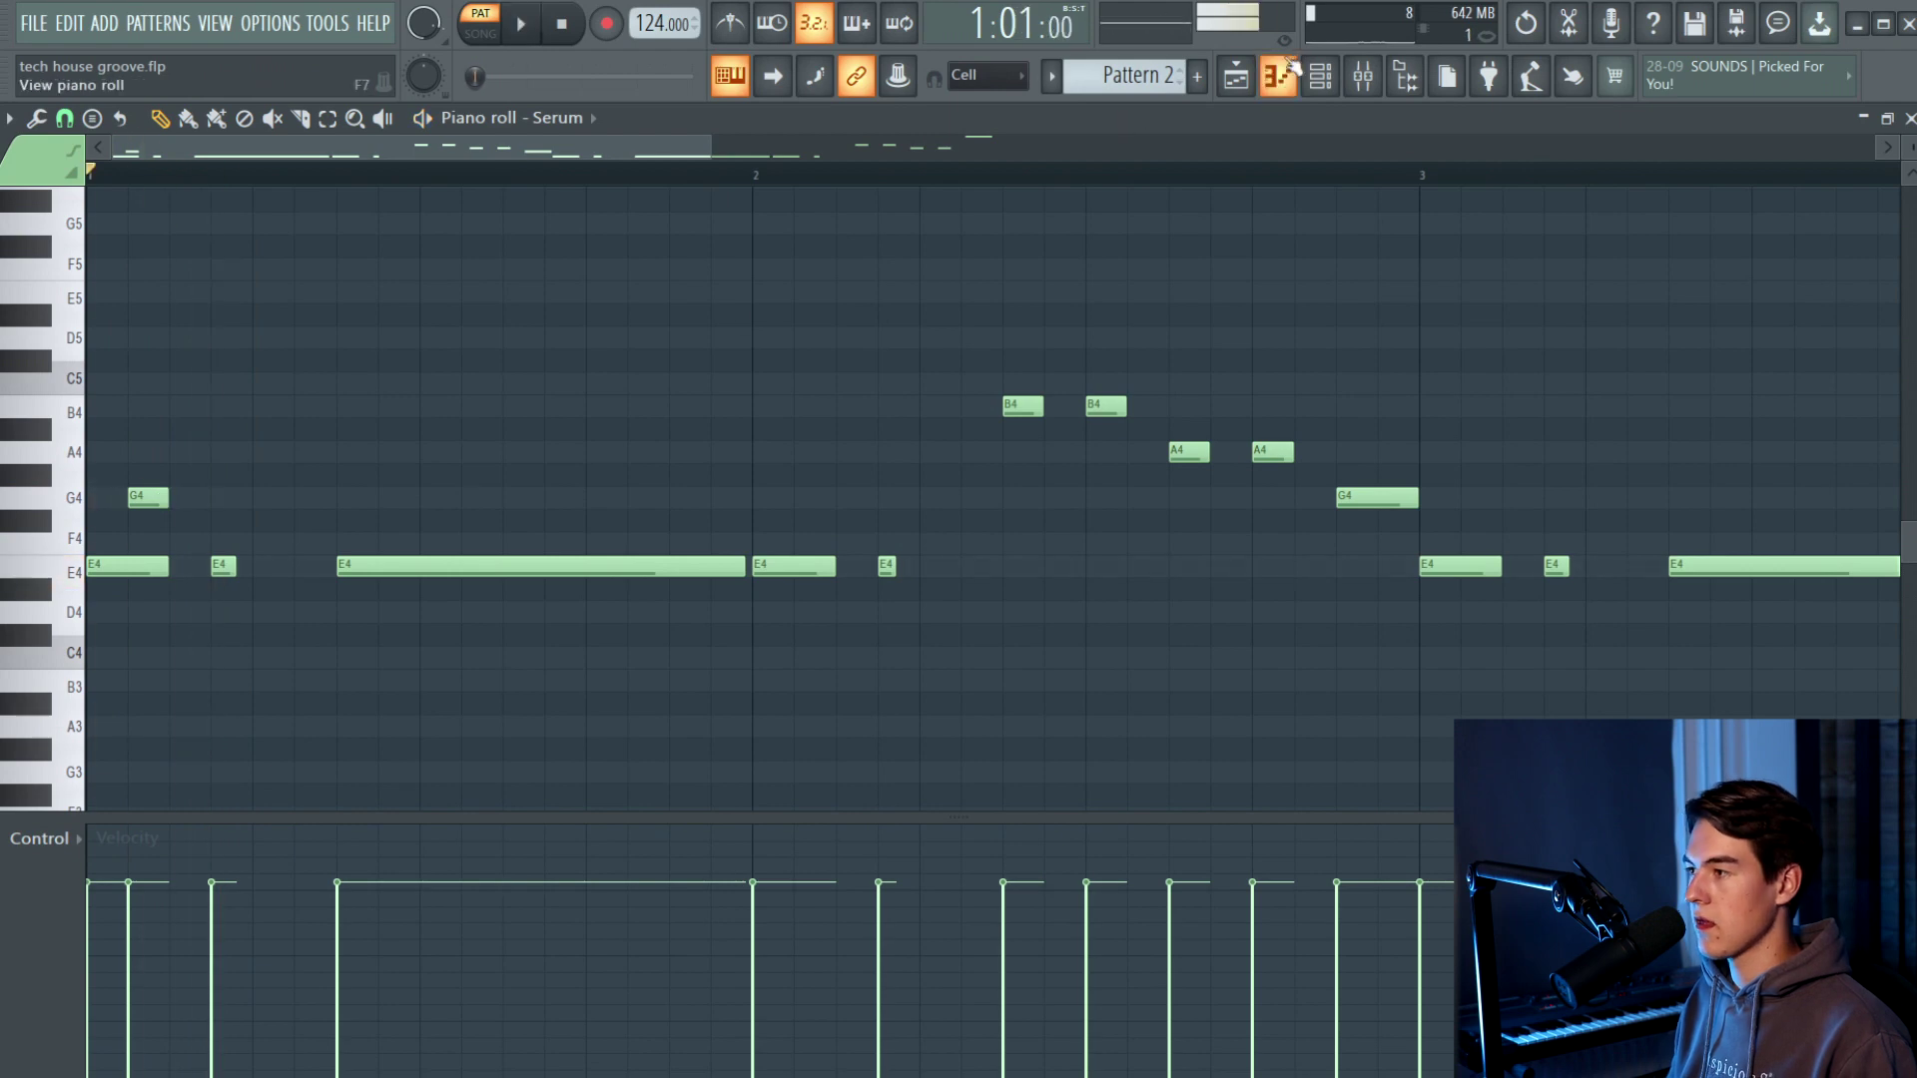
# - Reopen the Serum instrument to examine its settings, close it, and play back the pattern
pyautogui.click(1328, 78)
pyautogui.click(584, 359)
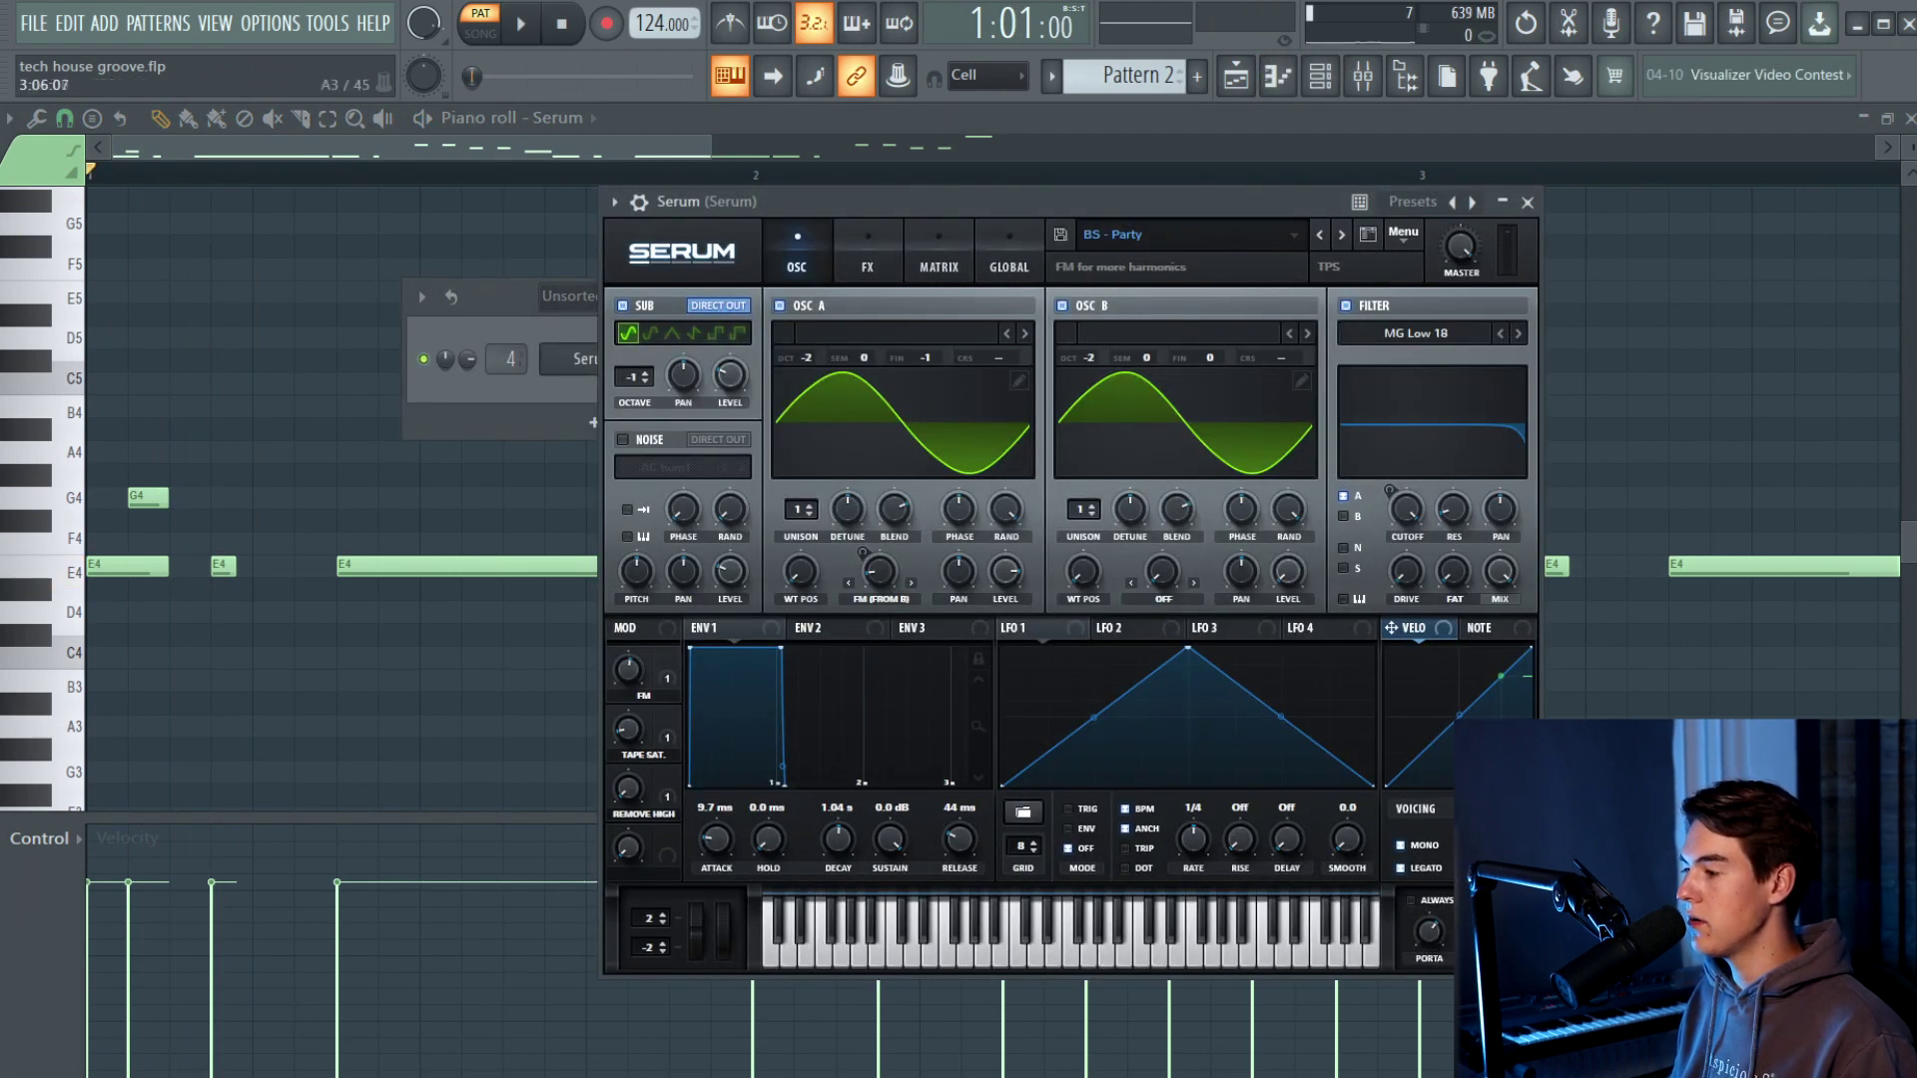
pyautogui.click(590, 522)
pyautogui.press('space')
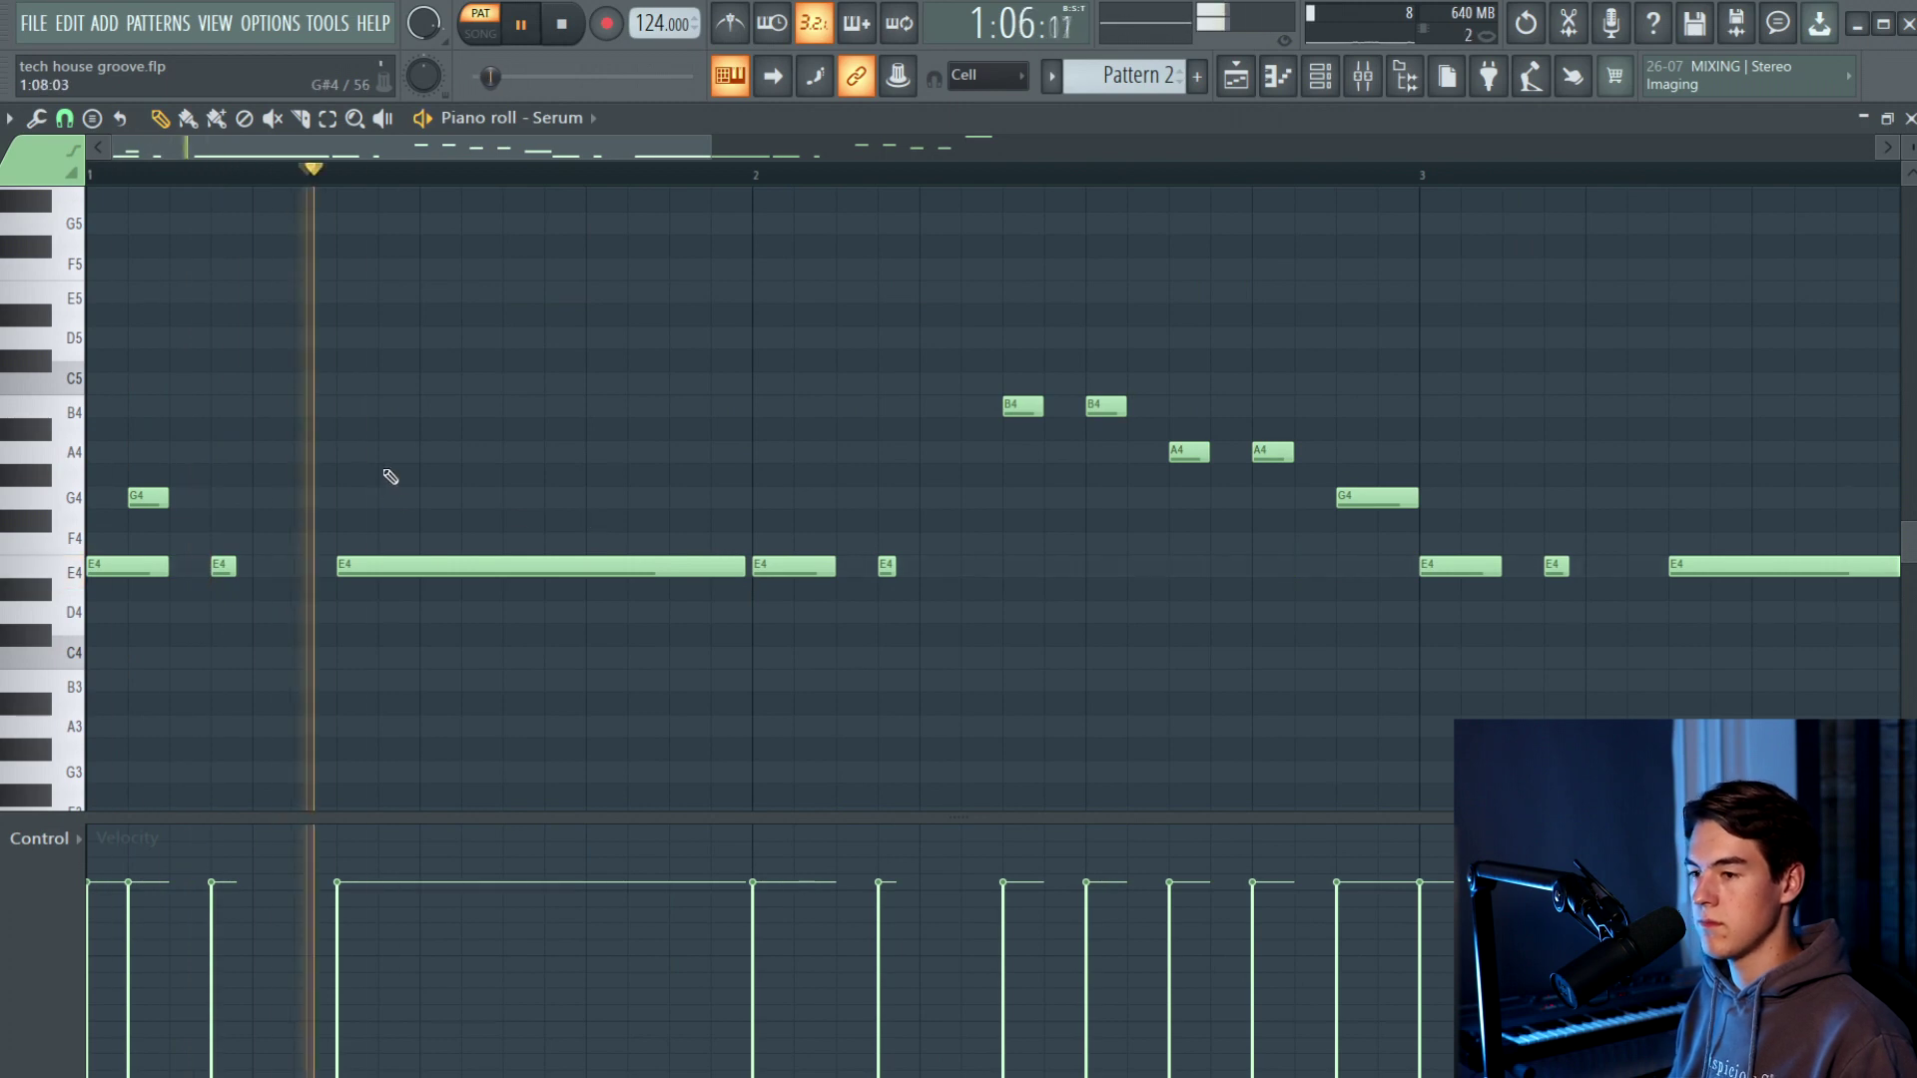
# - Delete the short G4 in bar 1, play the riff without it, and undo the deletion
pyautogui.rightClick(155, 498)
pyautogui.press('space')
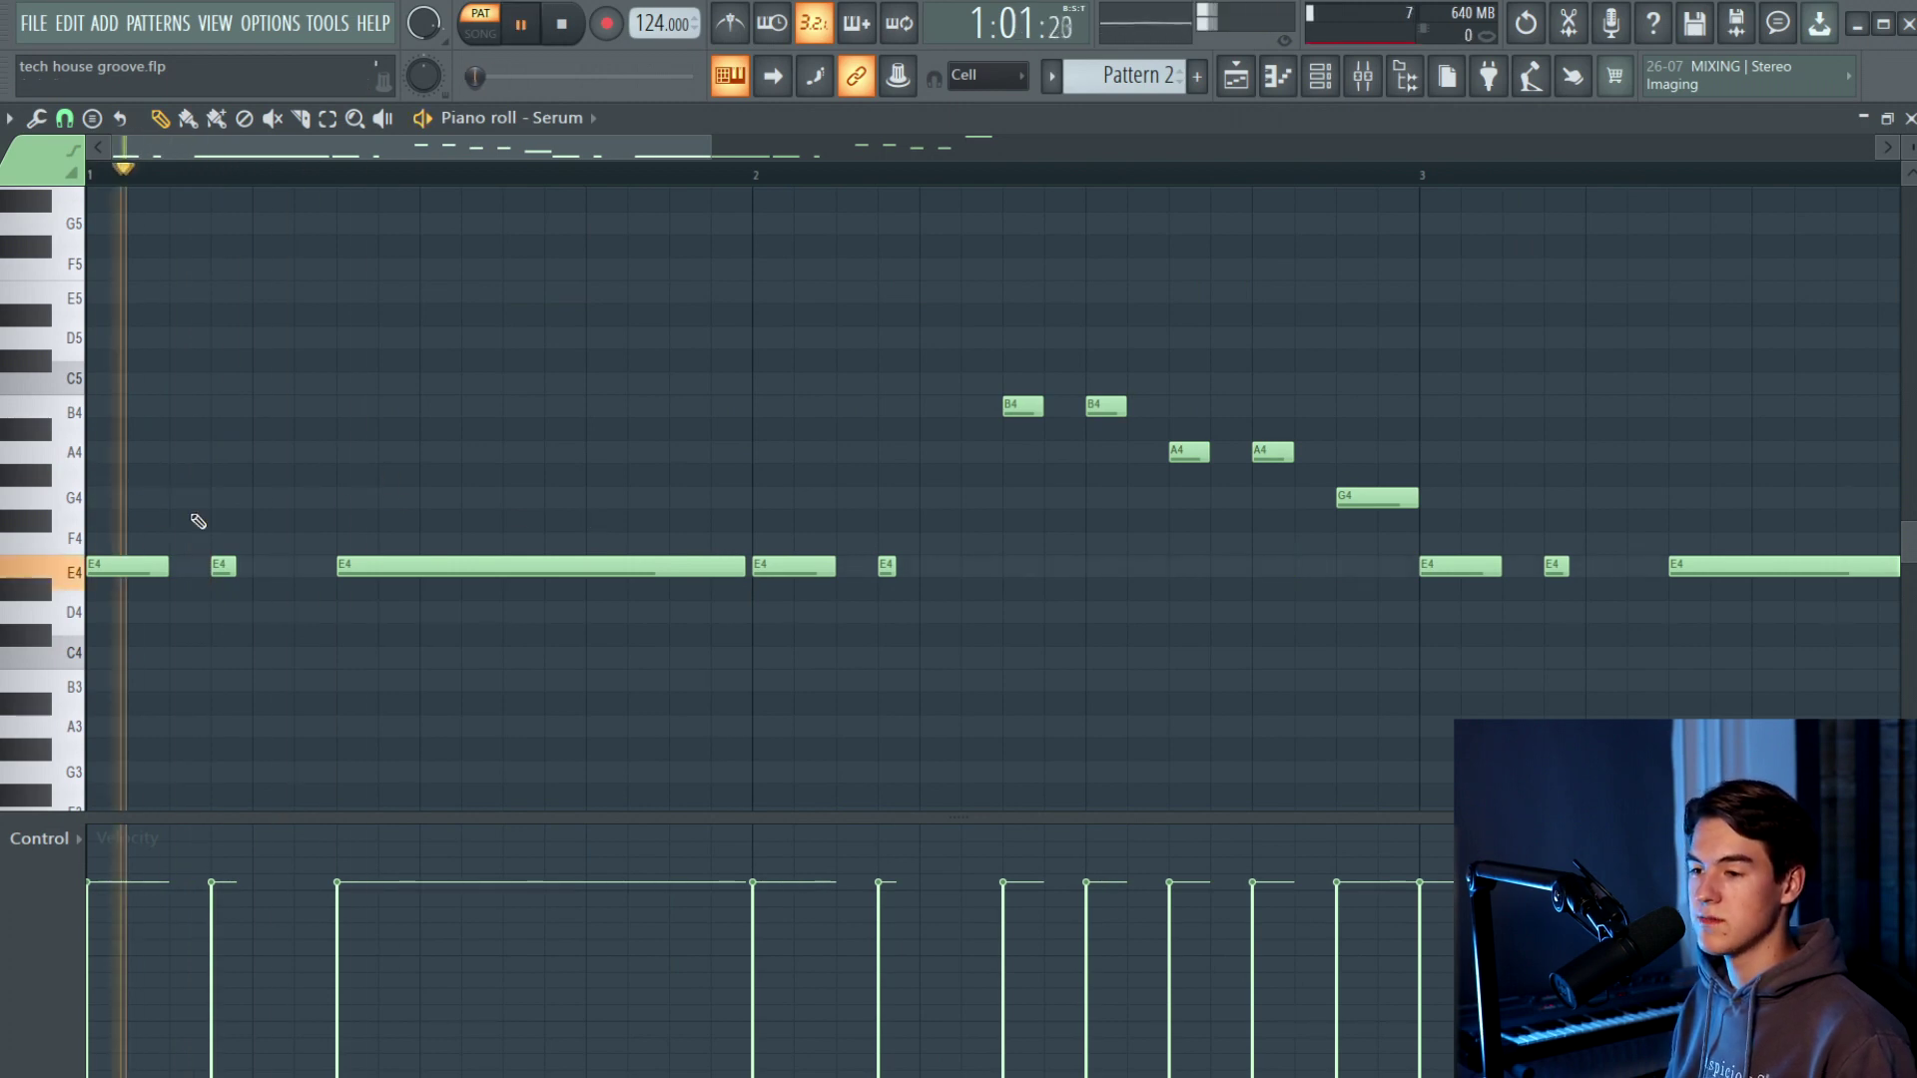
pyautogui.hotkey('ctrl', 'z')
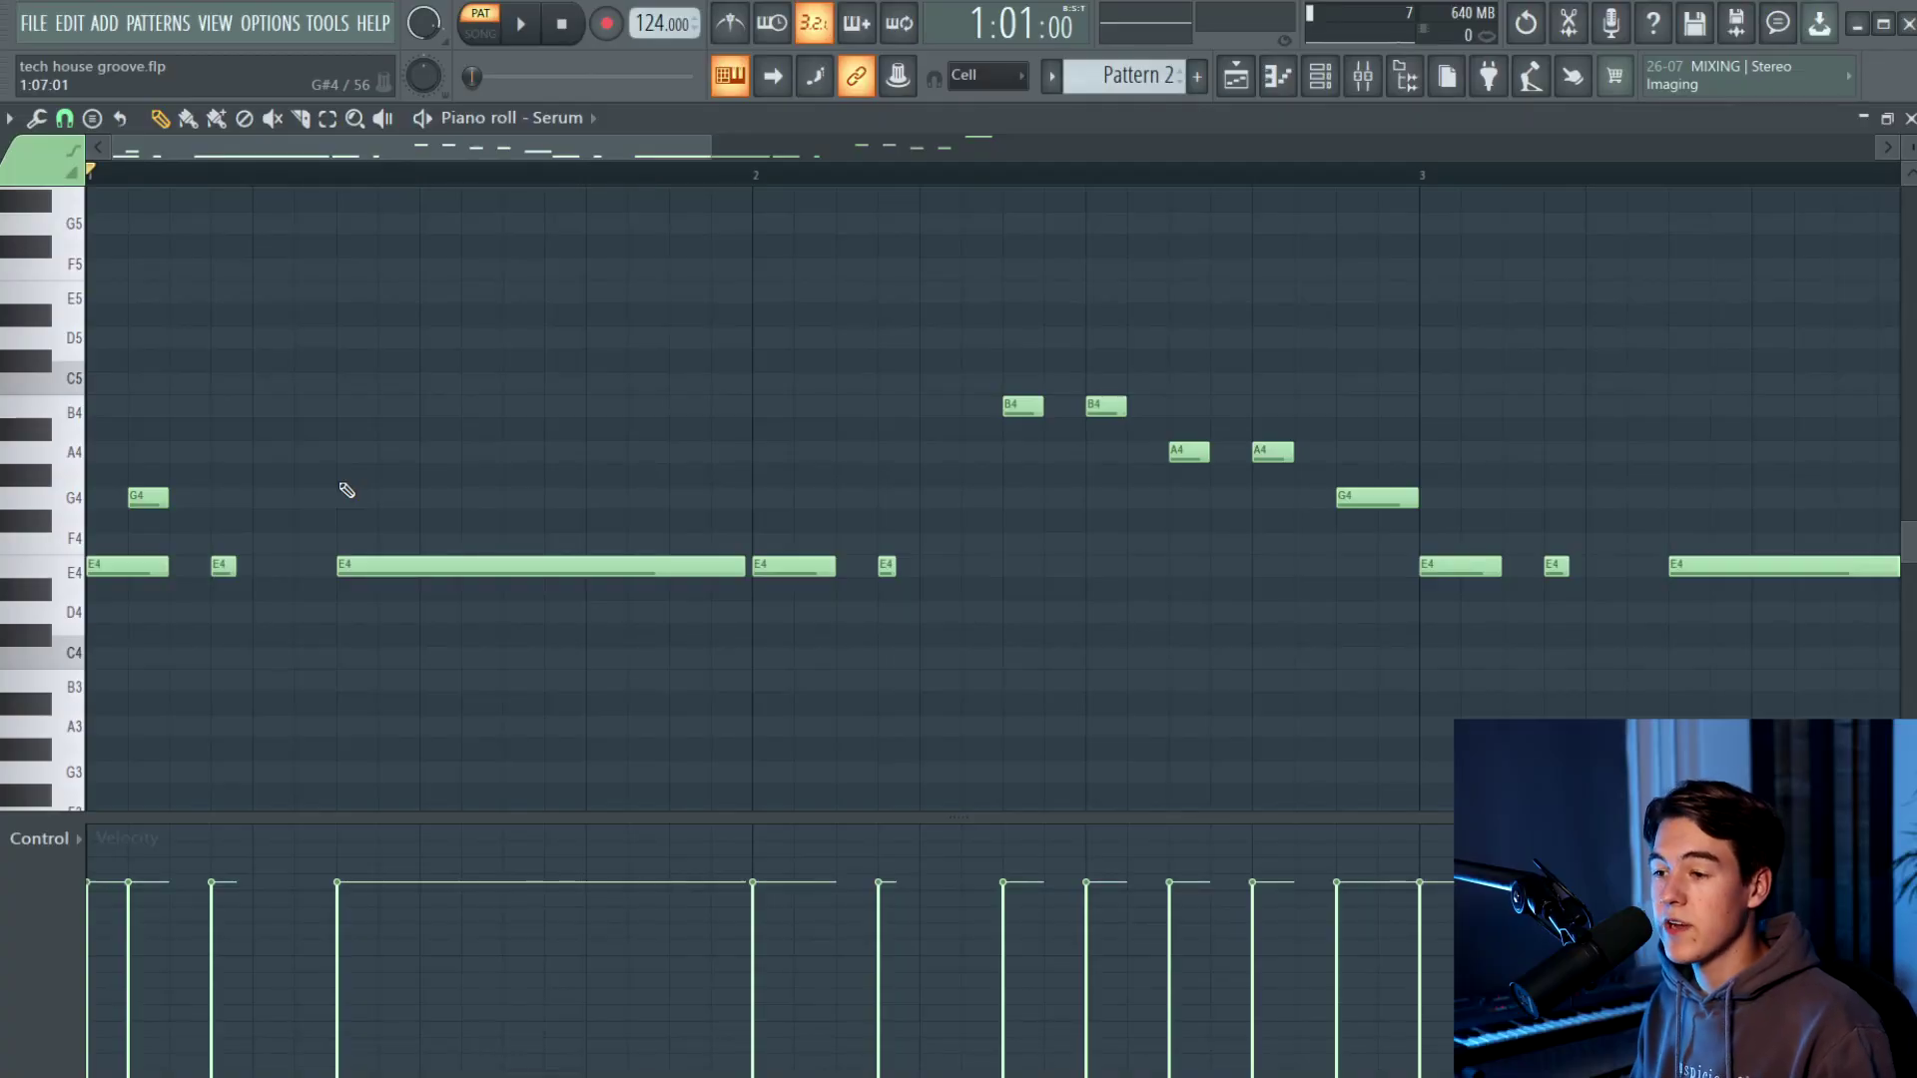
# - Add a two-step G4 note at step 15 of bar 1, ending where bar 2 starts
pyautogui.press('space')
pyautogui.click(689, 497)
pyautogui.moveTo(709, 497); pyautogui.dragTo(751, 497)
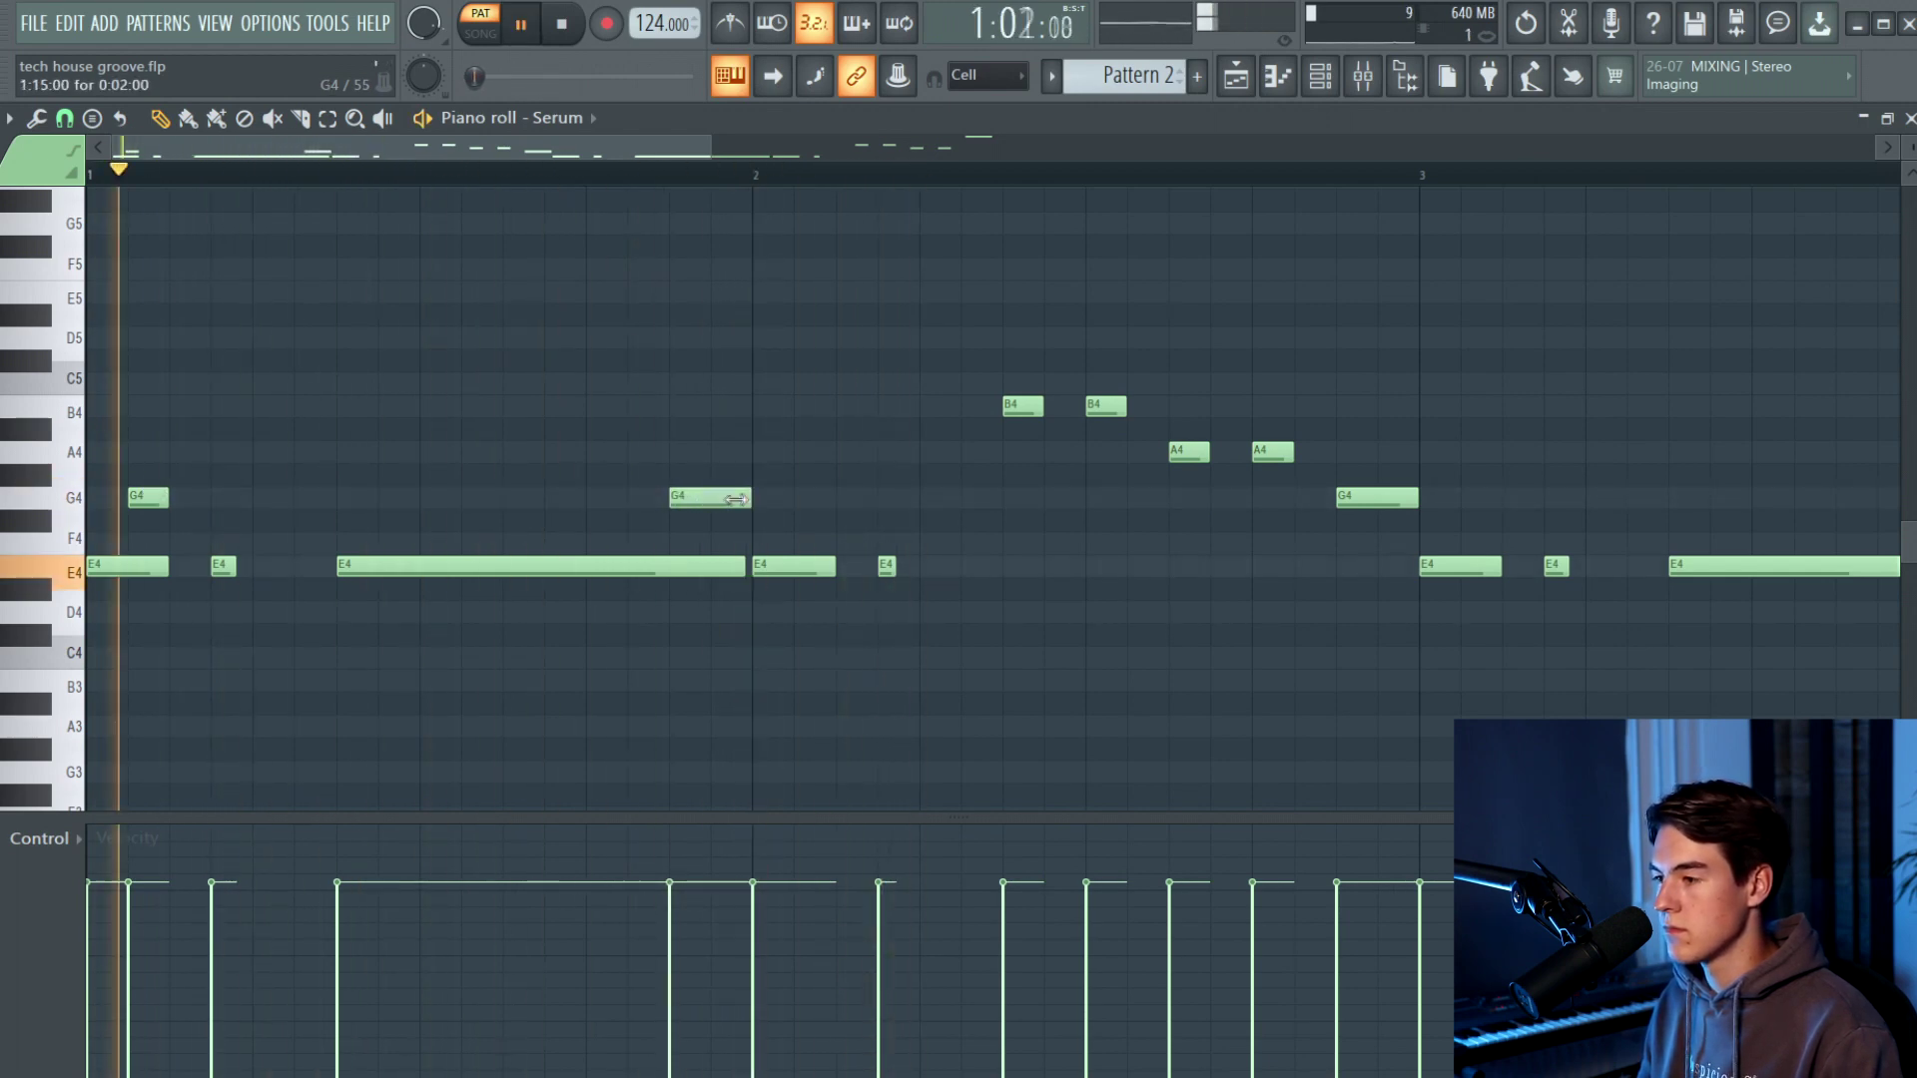
pyautogui.press('space')
# - Lower the two-step G4 at the end of bar 1 to B3 and audition the riff
pyautogui.moveTo(706, 497); pyautogui.dragTo(719, 683)
pyautogui.press('space')
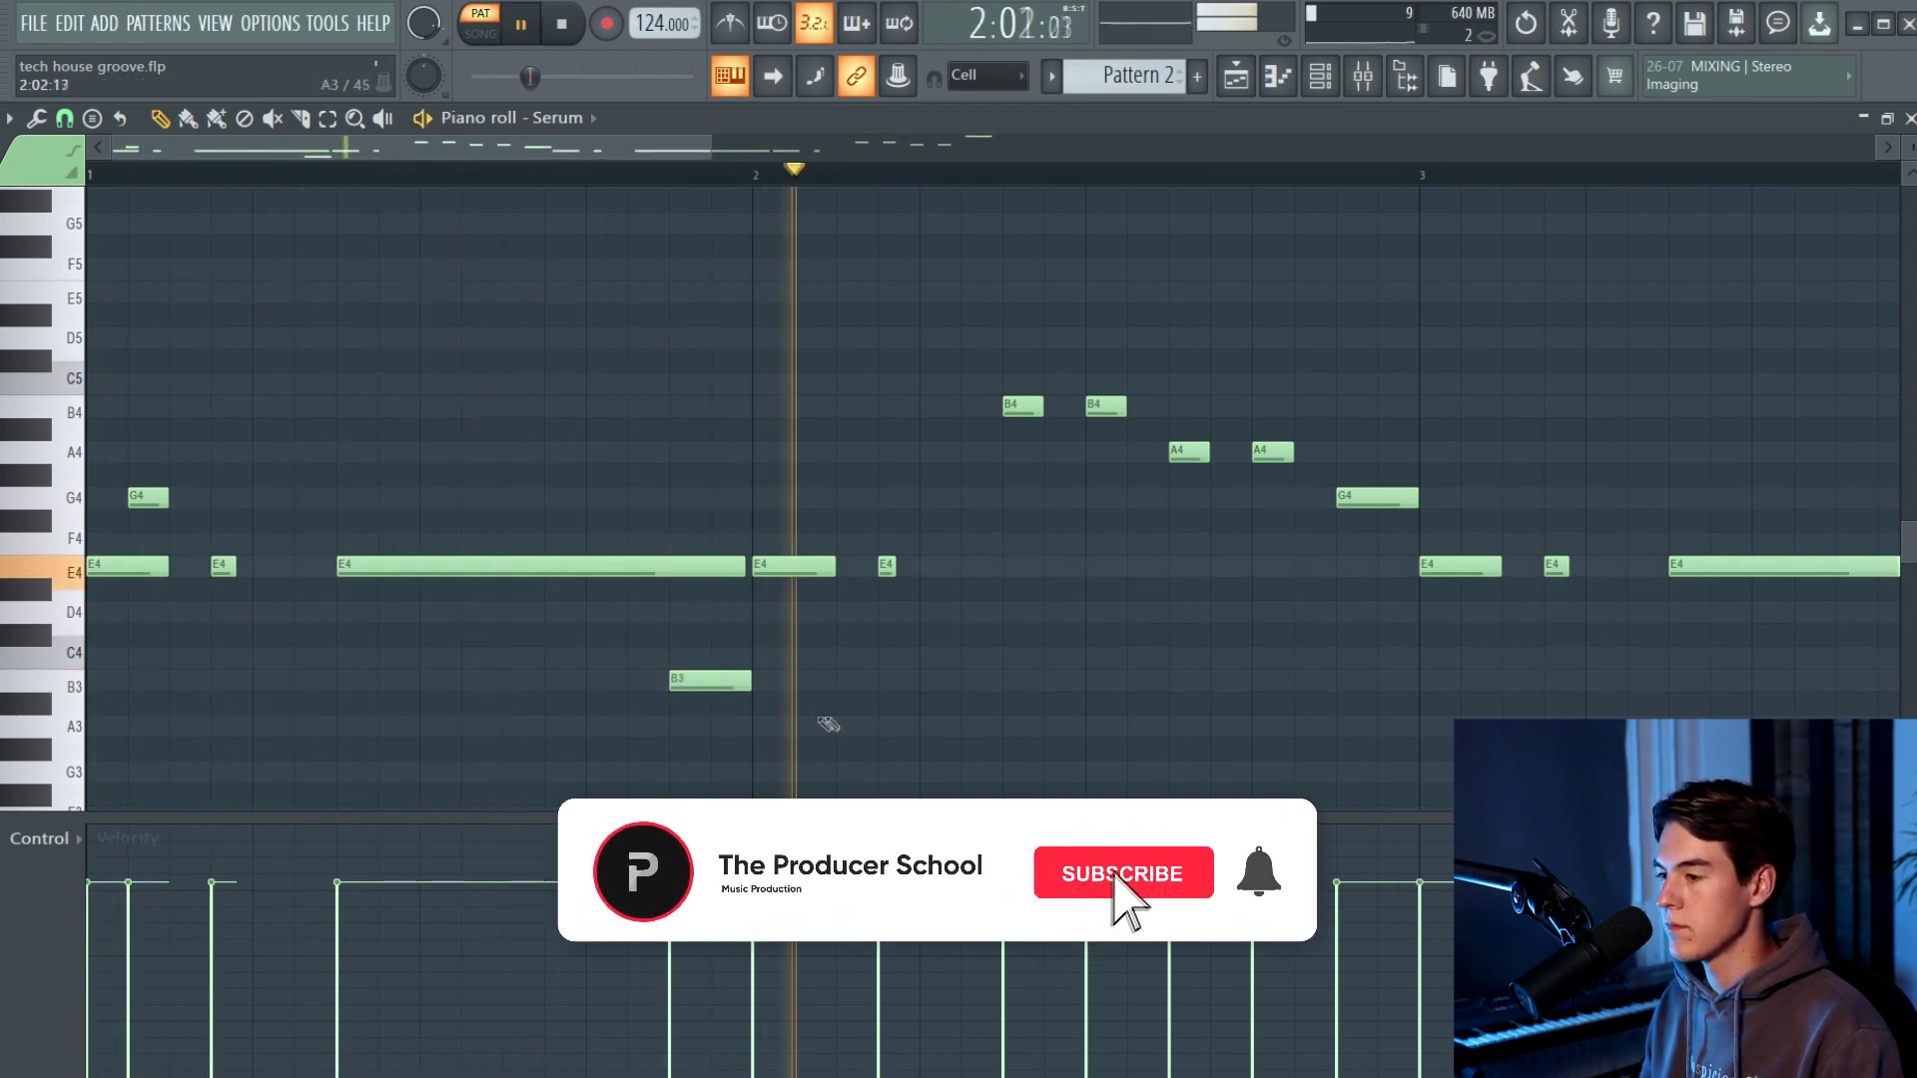
pyautogui.press('space')
pyautogui.press('space')
pyautogui.moveTo(724, 683)
pyautogui.mouseDown()
pyautogui.moveTo(724, 774)
pyautogui.moveTo(709, 669)
pyautogui.mouseUp()
pyautogui.press('space')
pyautogui.press('space')
# - Add a one-step G4 note at step 2 of bar 2 and play back the pattern
pyautogui.scroll(-2, 692, 642)
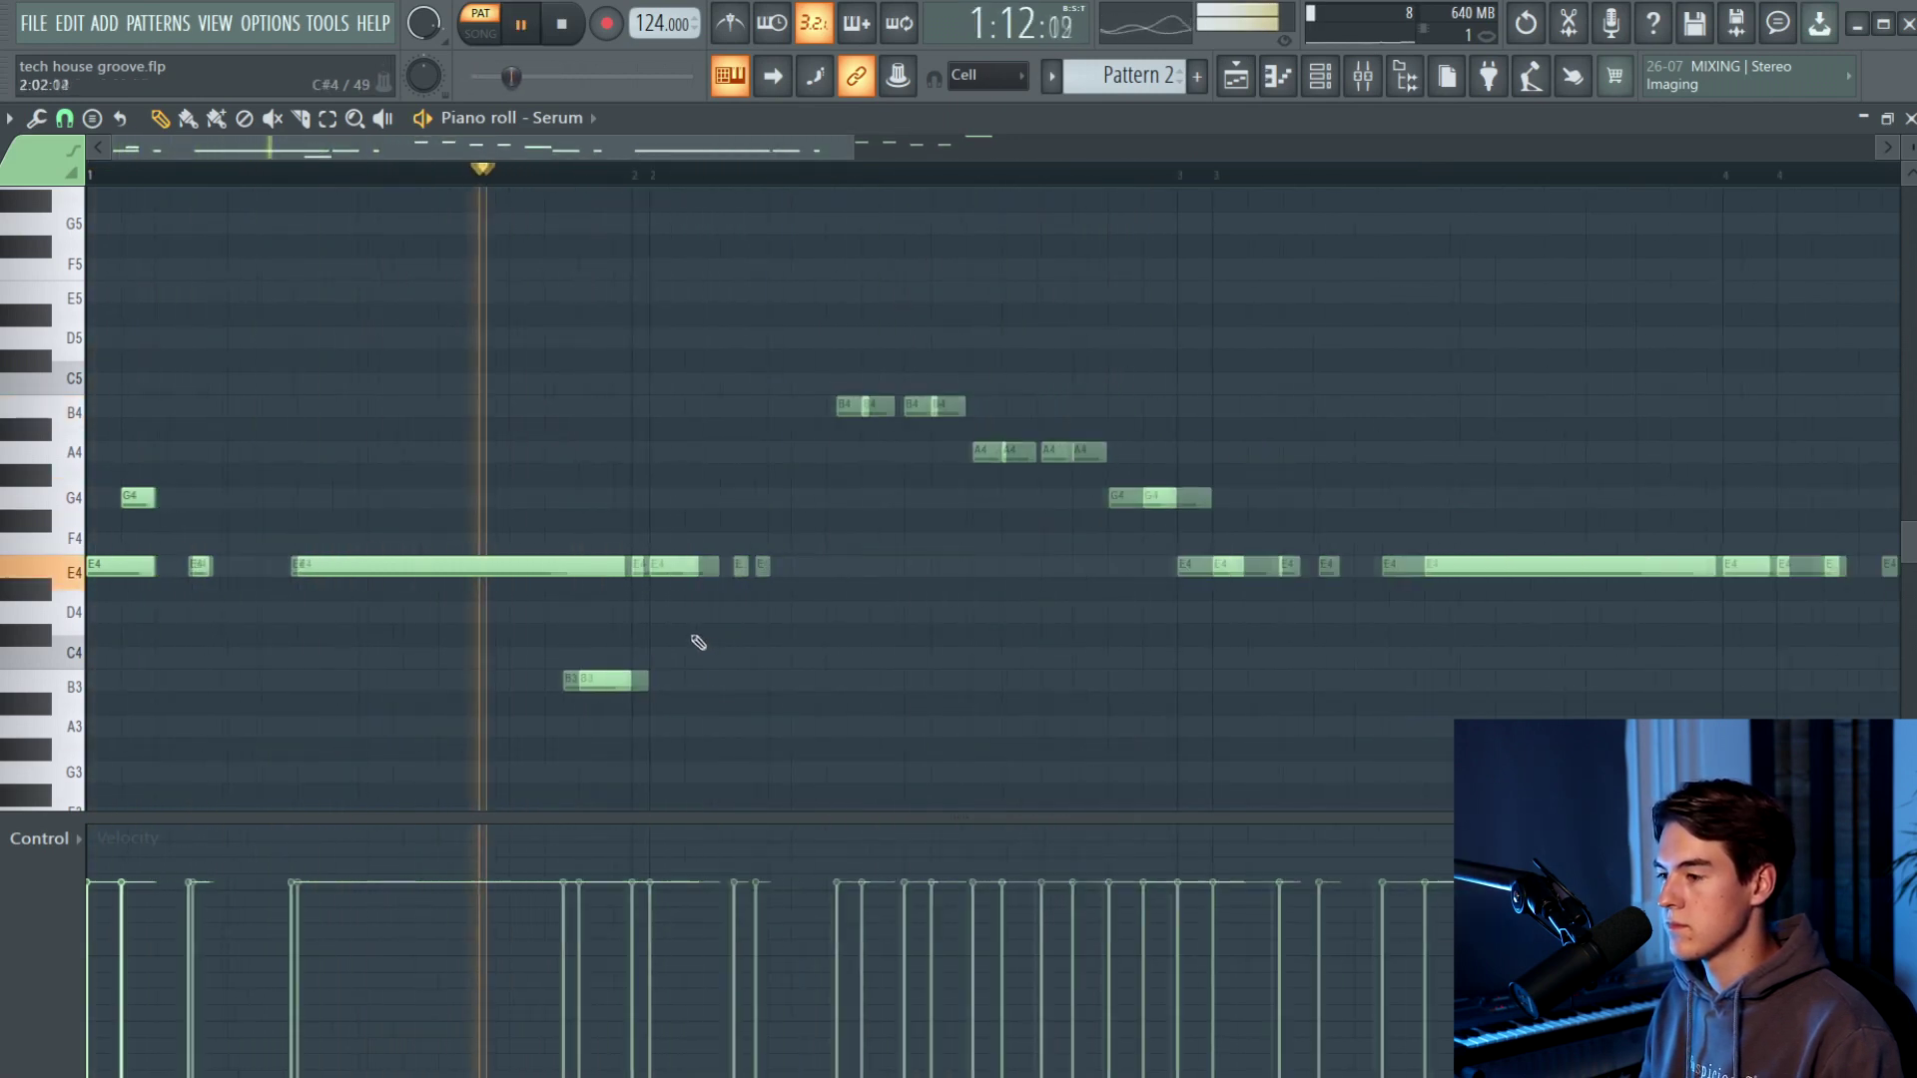
pyautogui.press('space')
pyautogui.press('space')
pyautogui.click(664, 496)
pyautogui.scroll(-2, 658, 493)
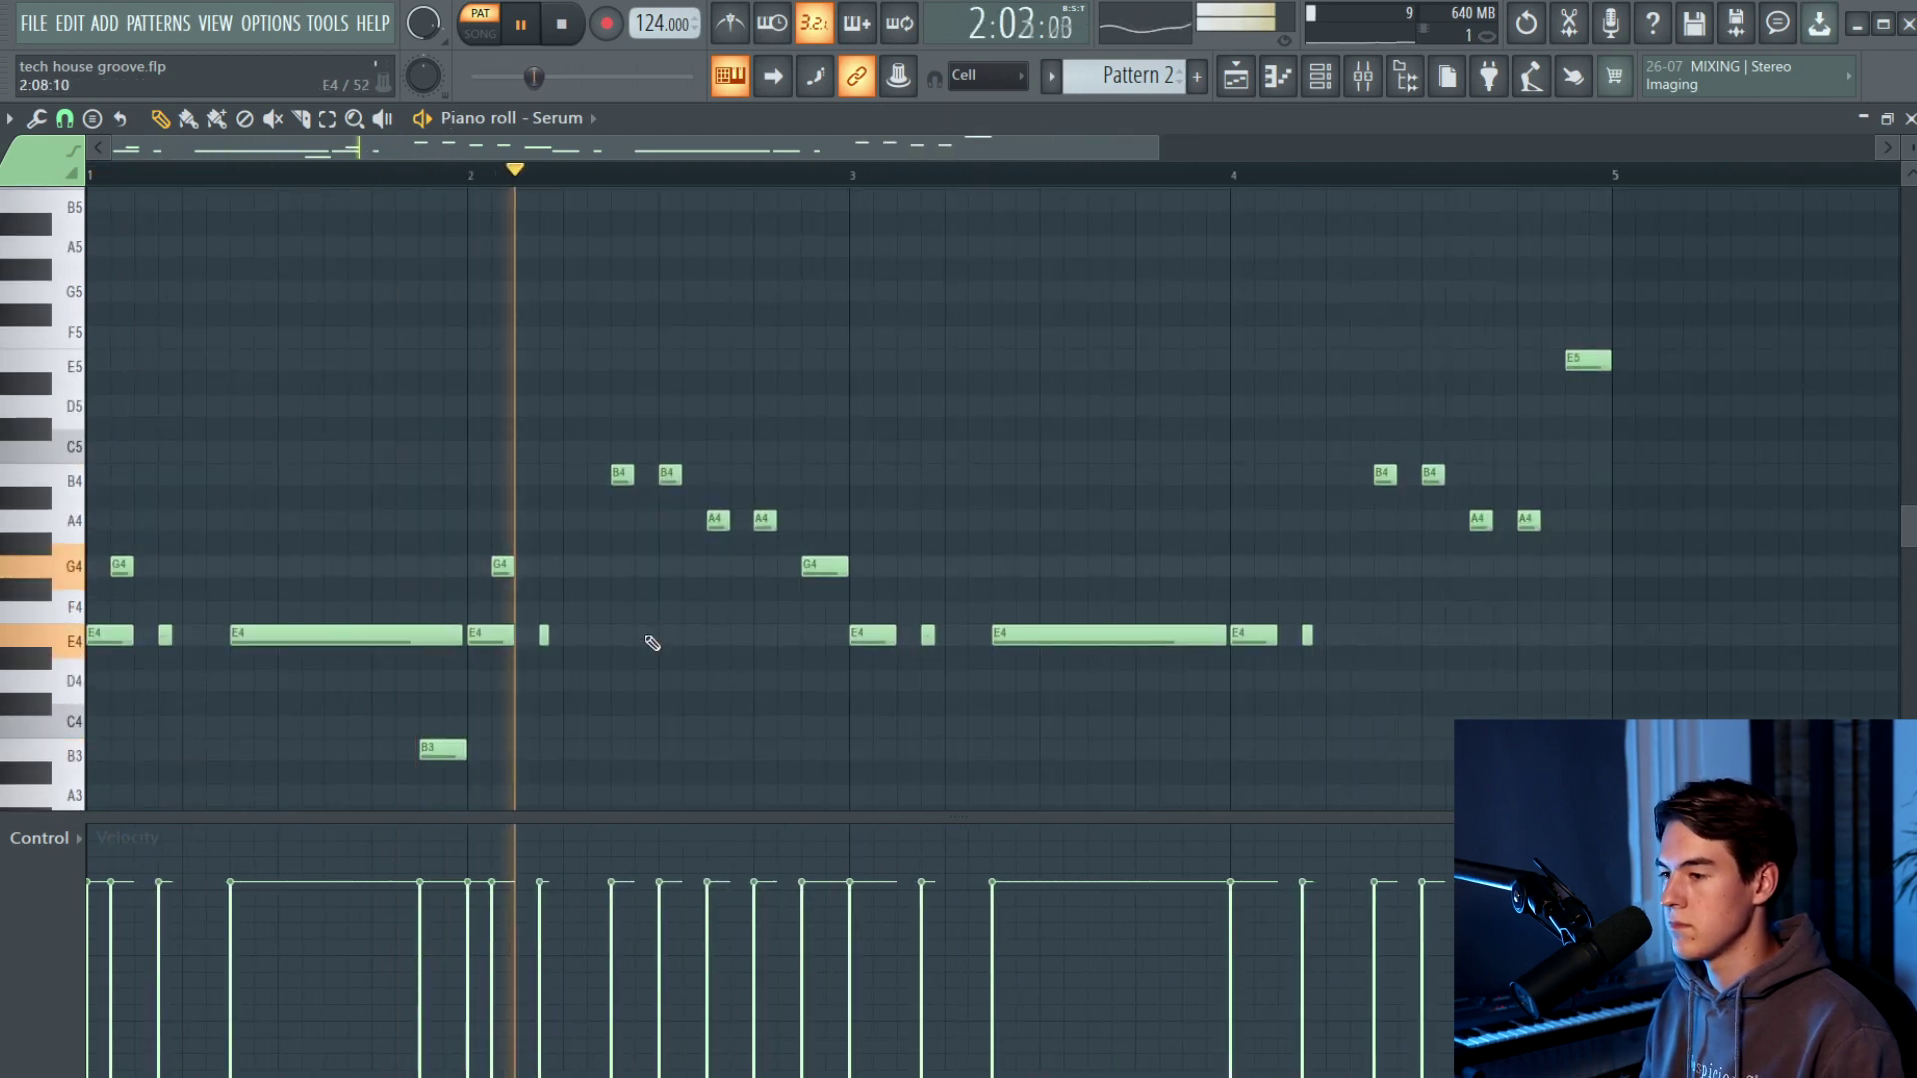
pyautogui.press('space')
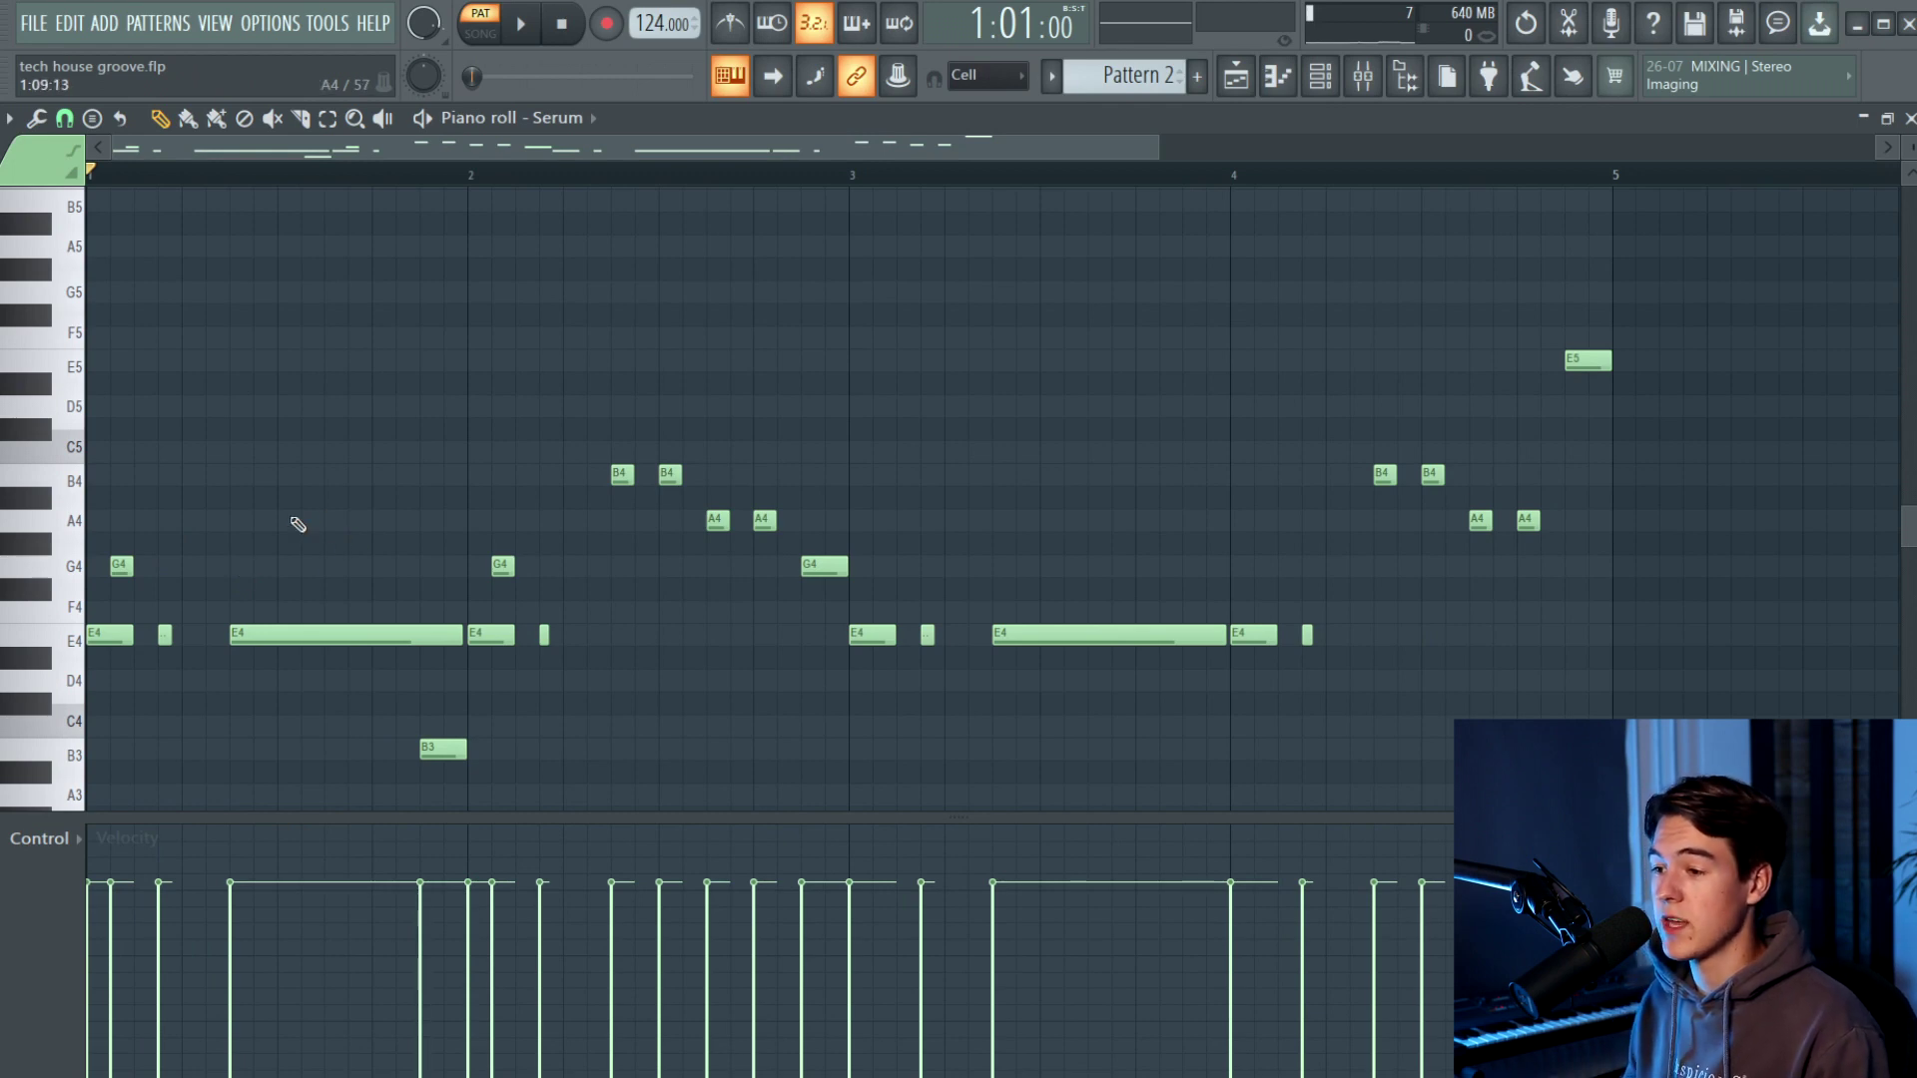
# - Play back the bassline pattern, switch to song playback, and audition it with the full drum arrangement
pyautogui.press('space')
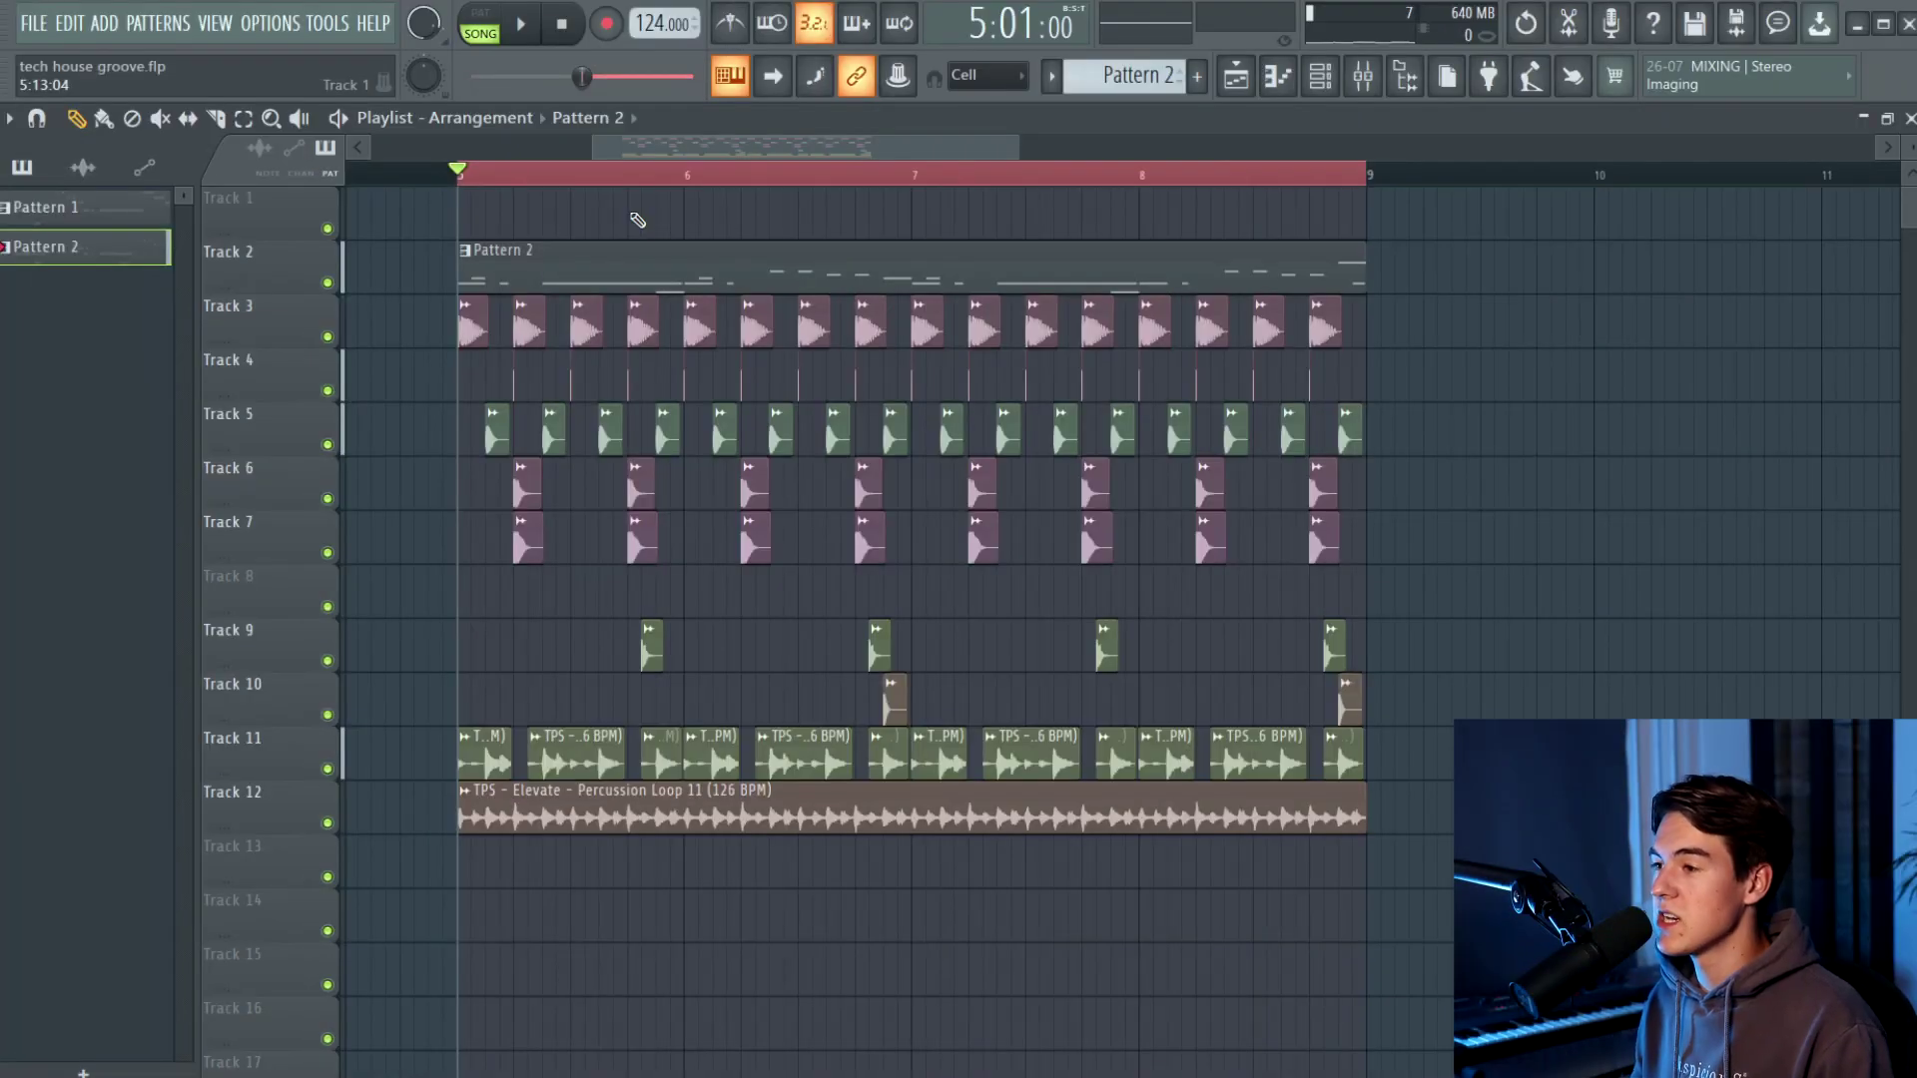
pyautogui.press('space')
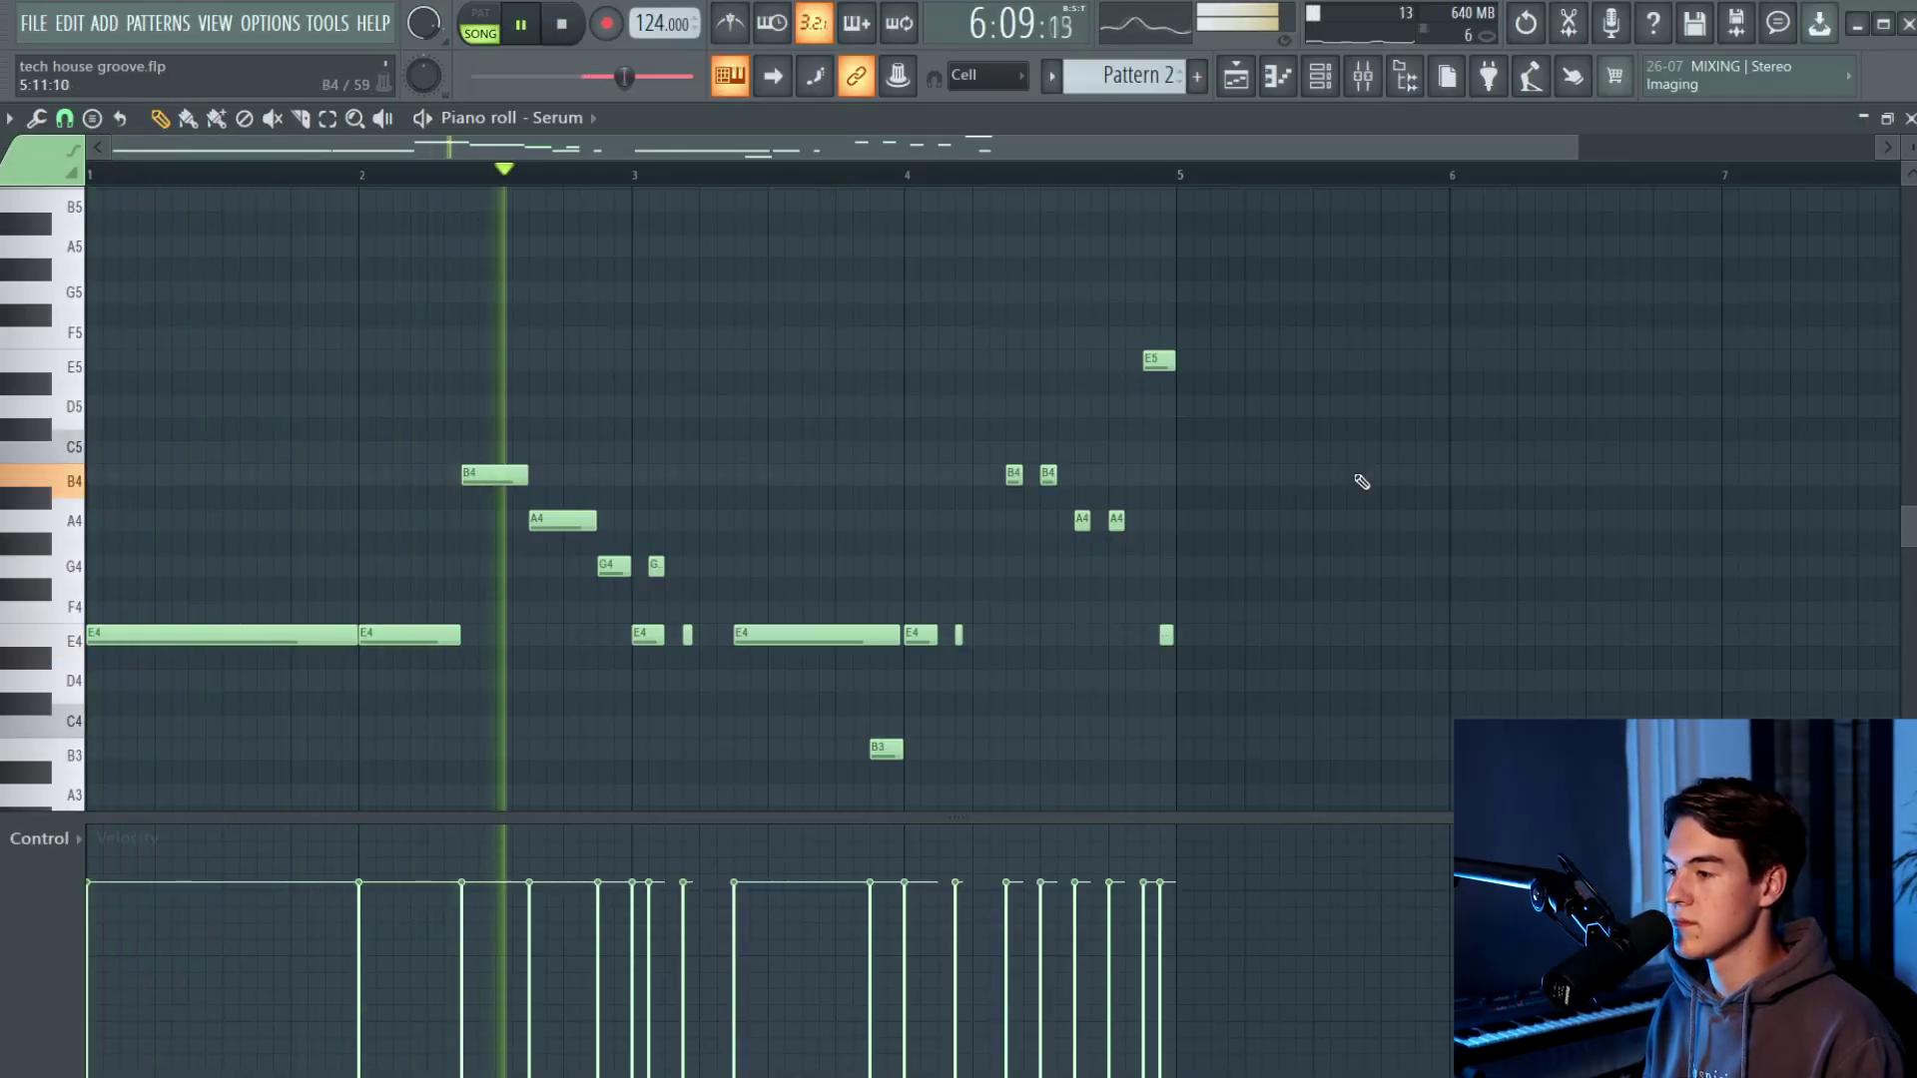
pyautogui.press('space')
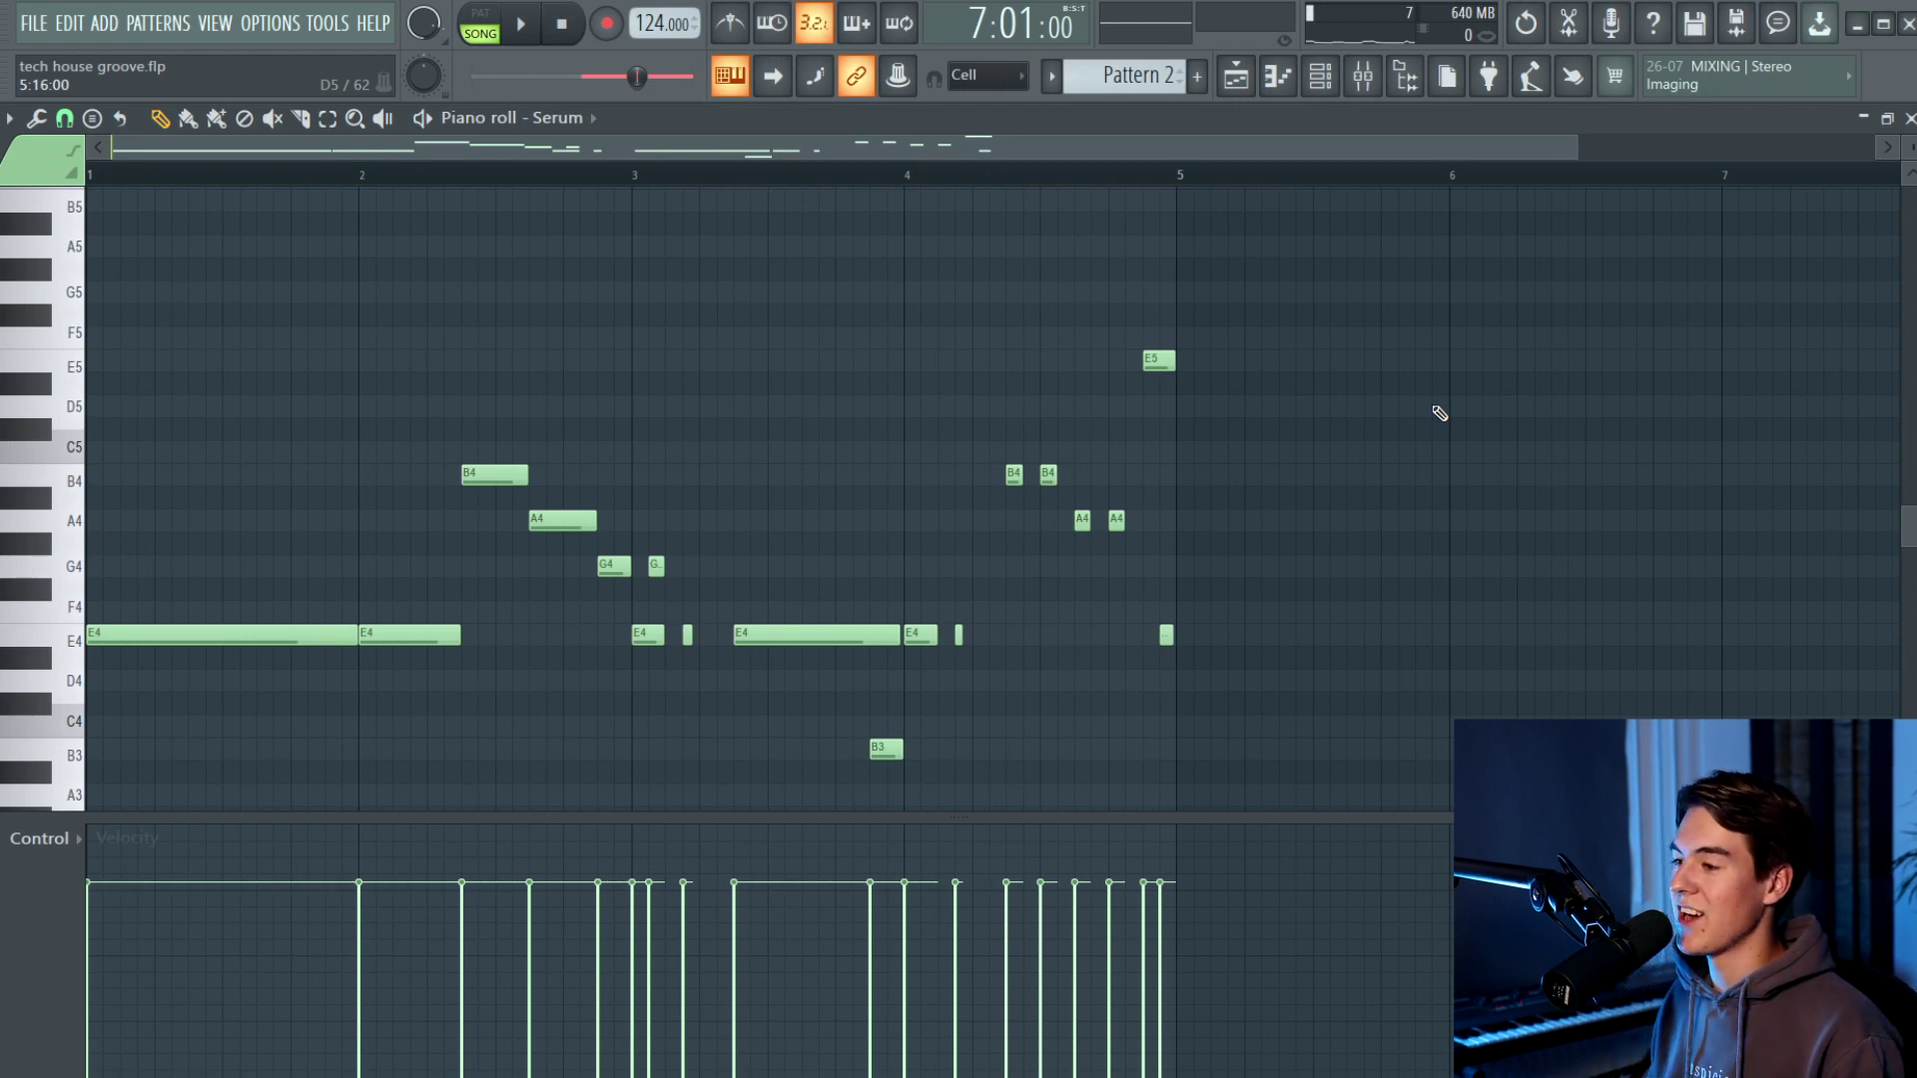
pyautogui.press('space')
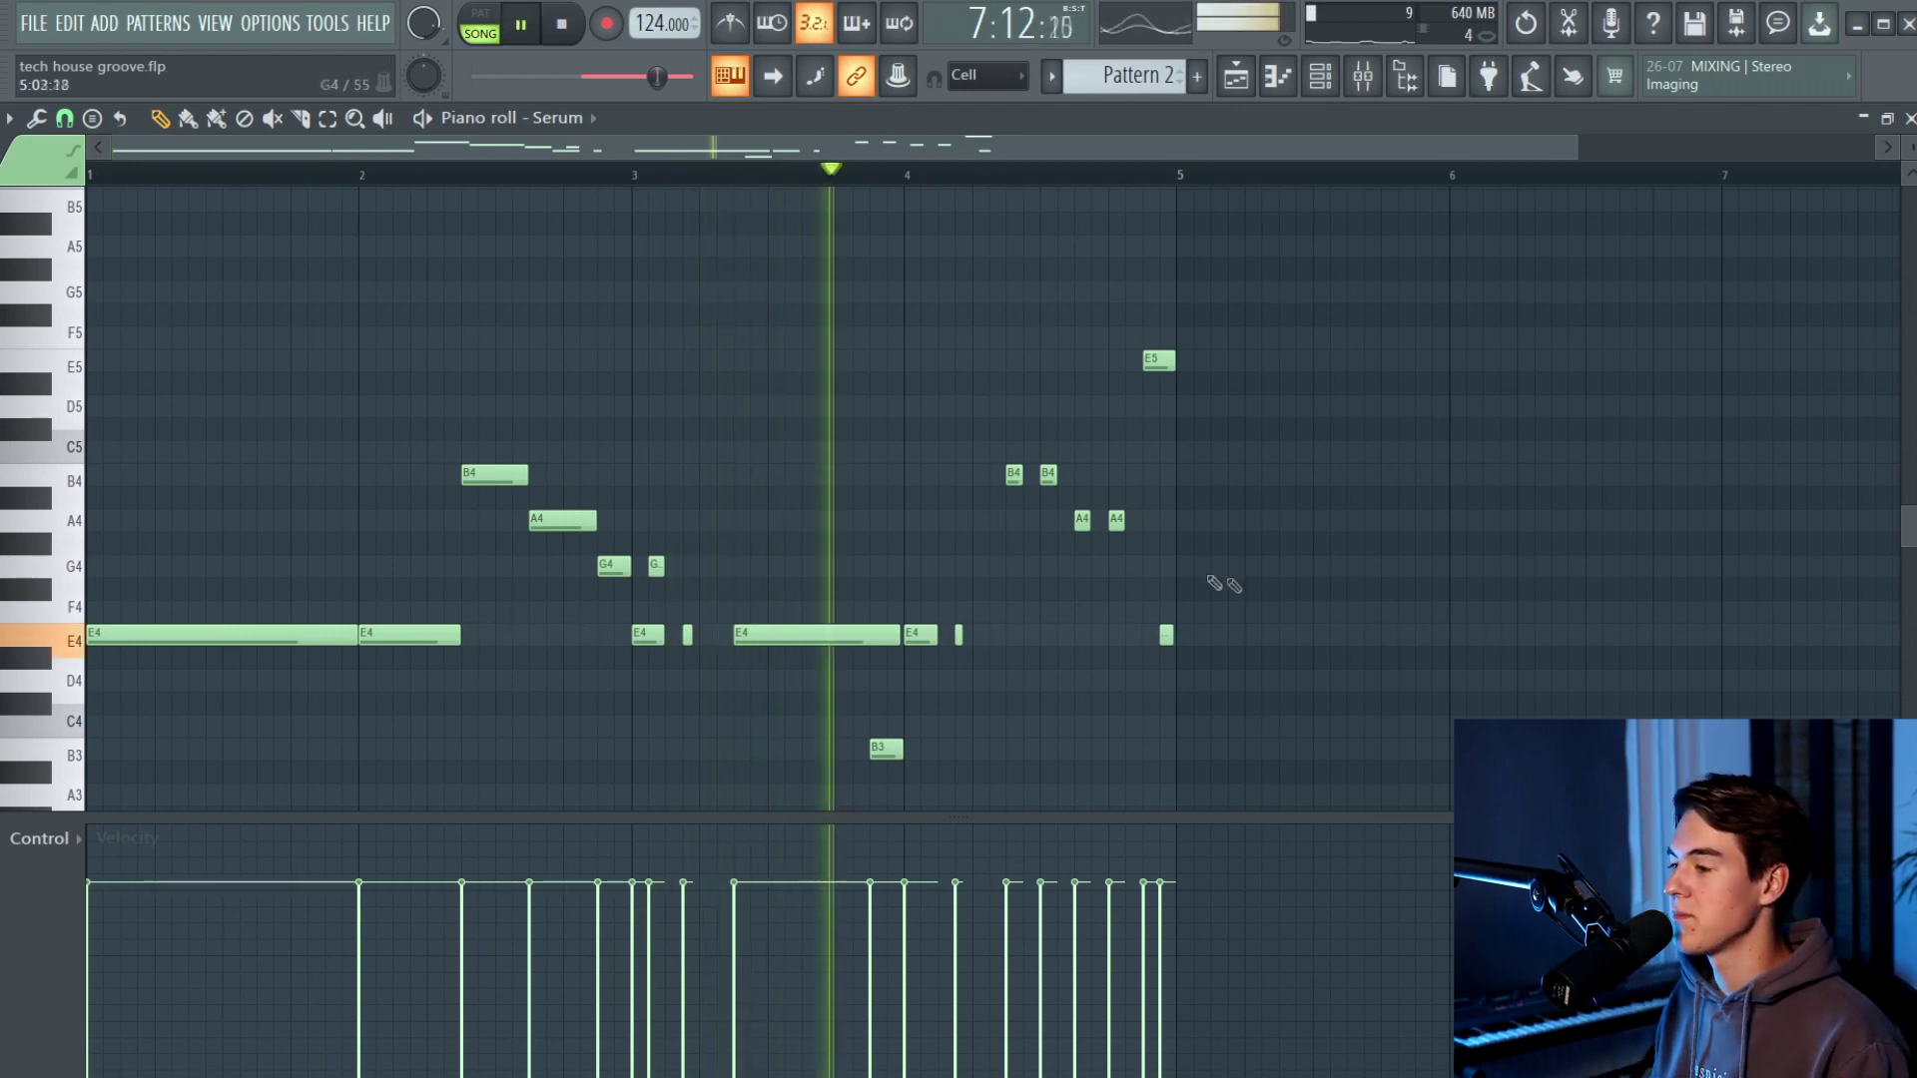